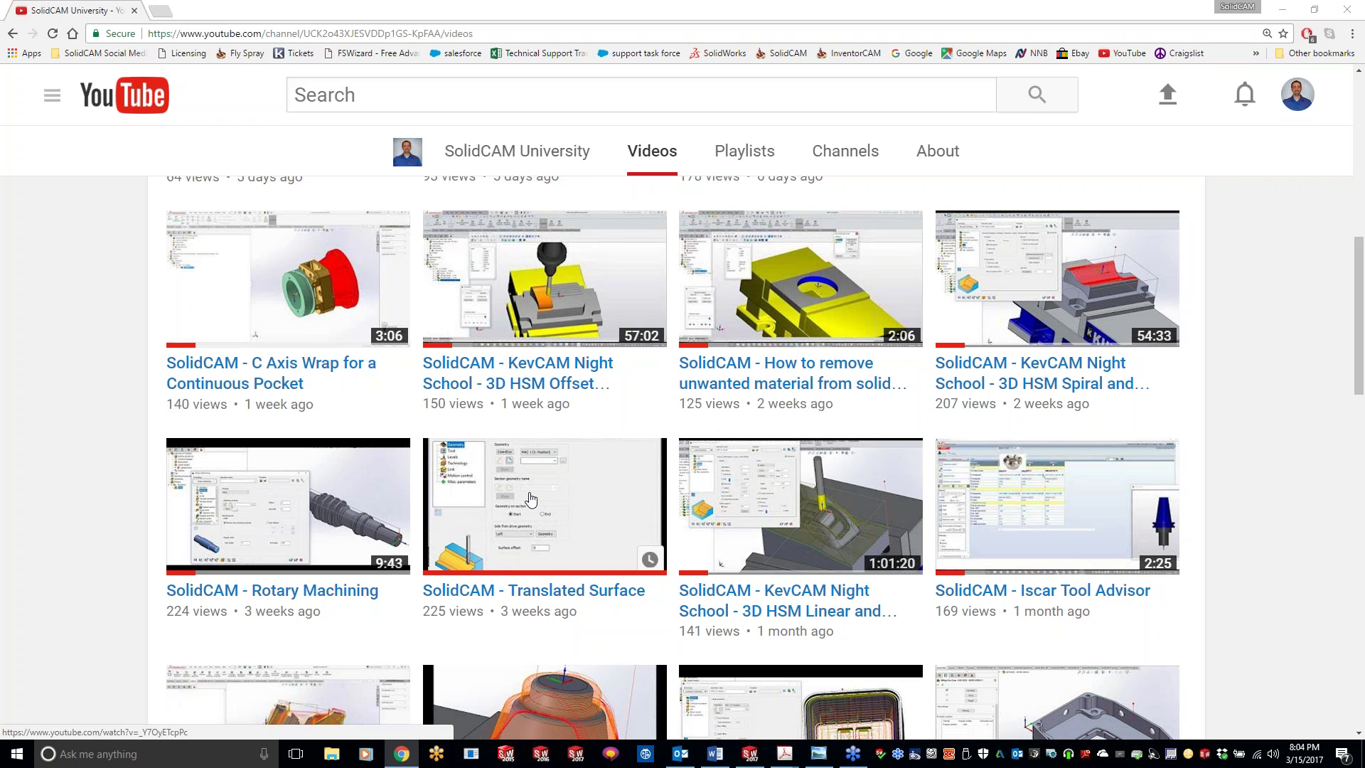
# Step: Return to the top of the YouTube channel's video list and switch to the PENCIL1 assembly in SOLIDWORKS
pyautogui.scroll(8, 531, 498)
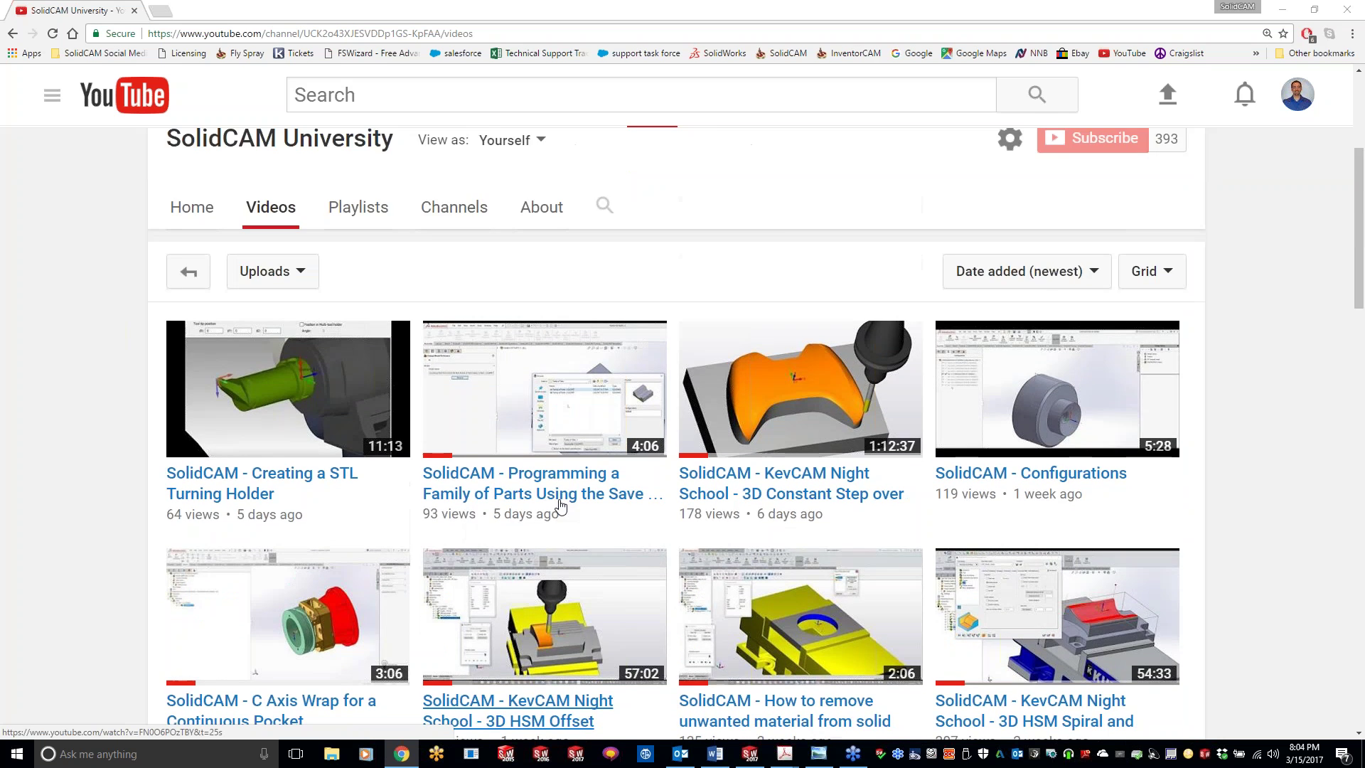
pyautogui.scroll(2, 545, 582)
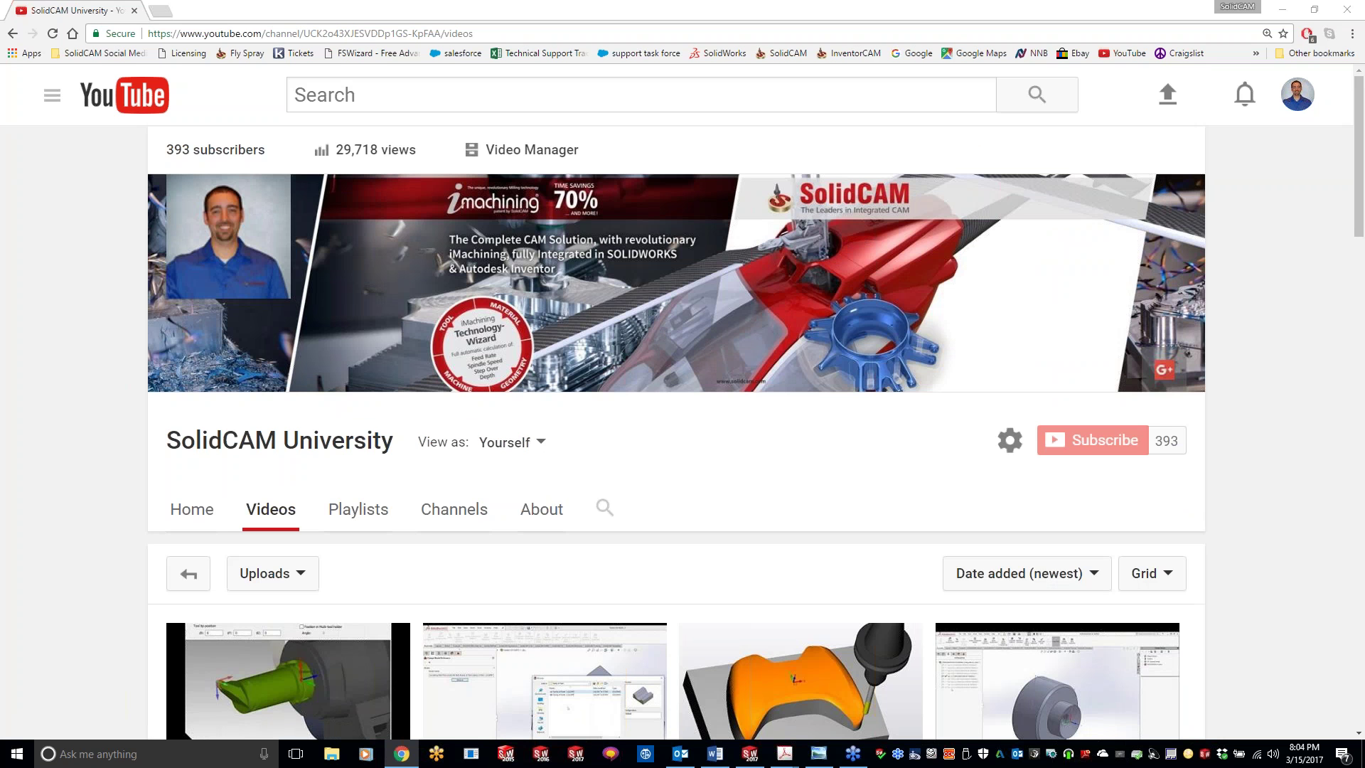
pyautogui.hotkey('alt', 'Tab')
pyautogui.click(1280, 10)
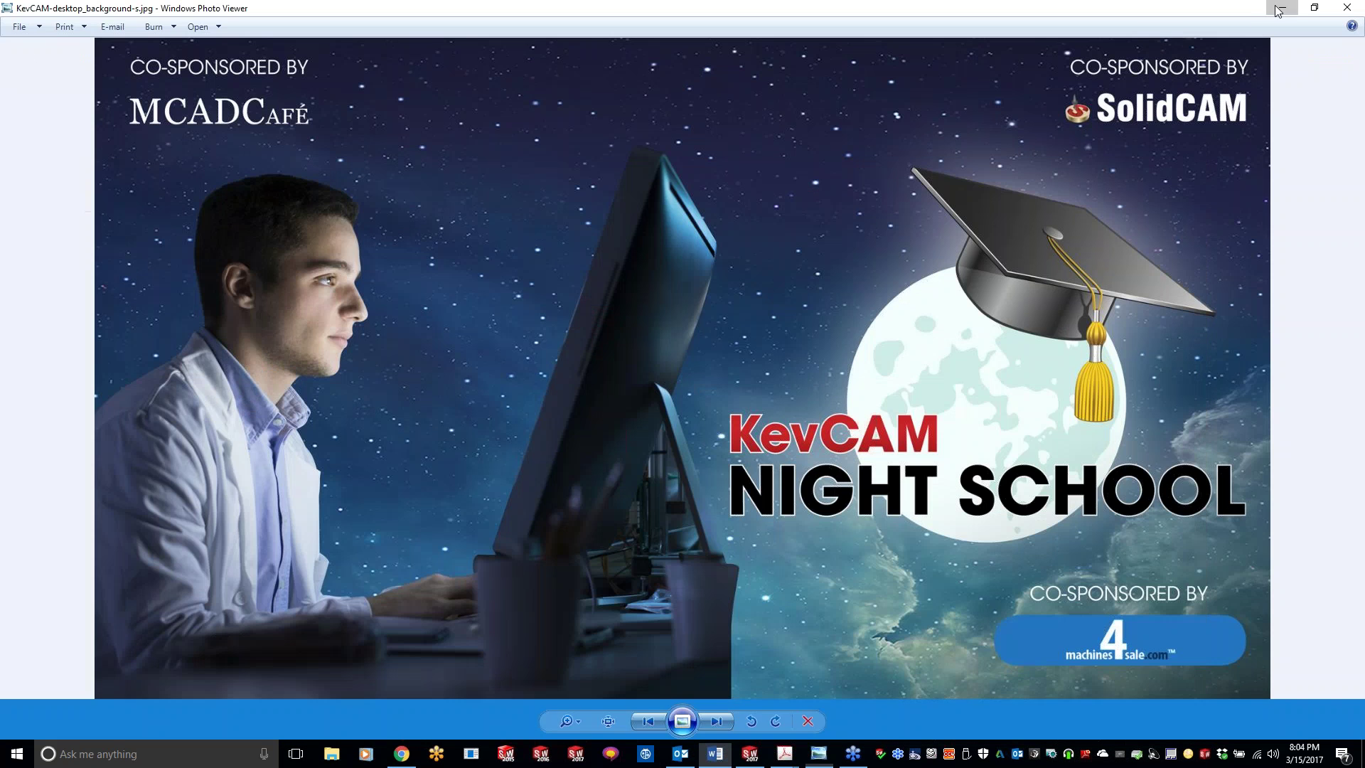
pyautogui.click(1278, 9)
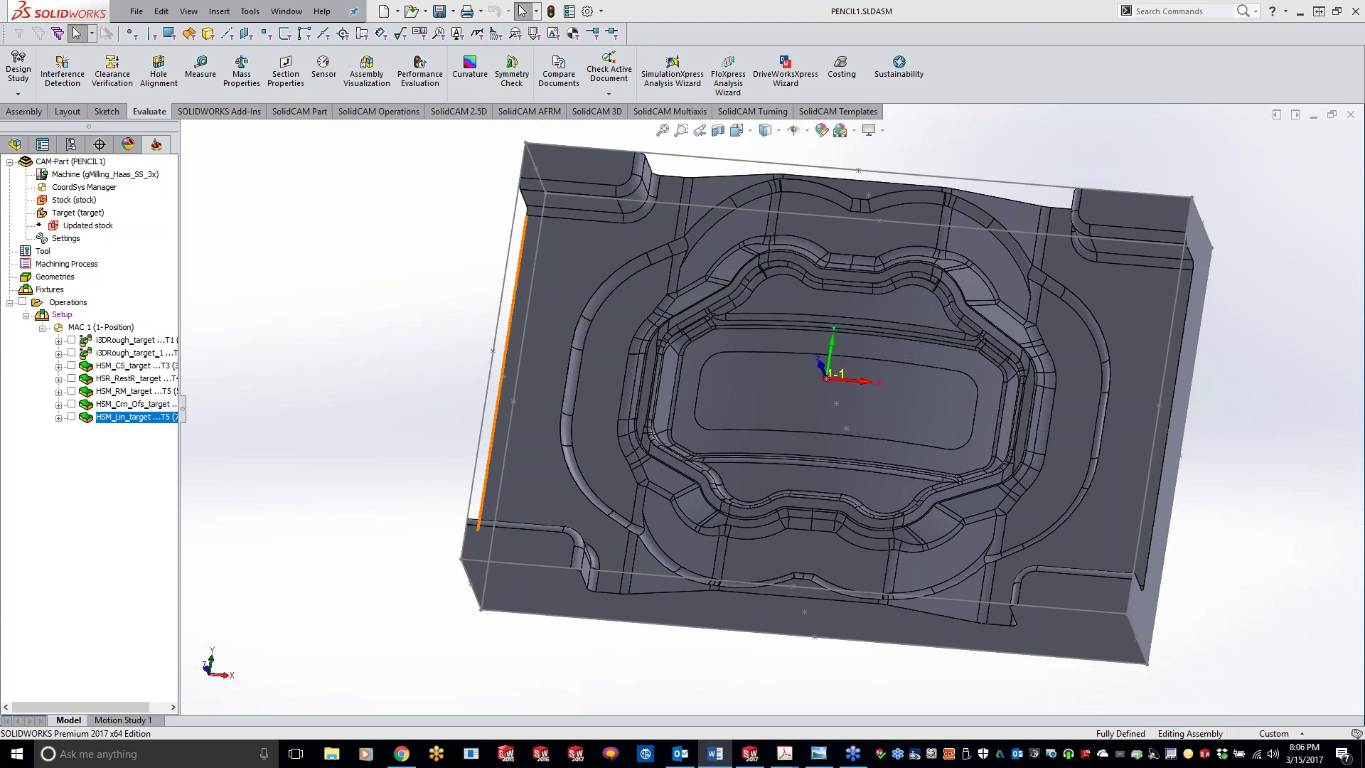
# Step: Review the toolpaths of the two i3DRough operations, HSM_CS_target and HSR_RestR_target on the mold cavity
pyautogui.click(394, 411)
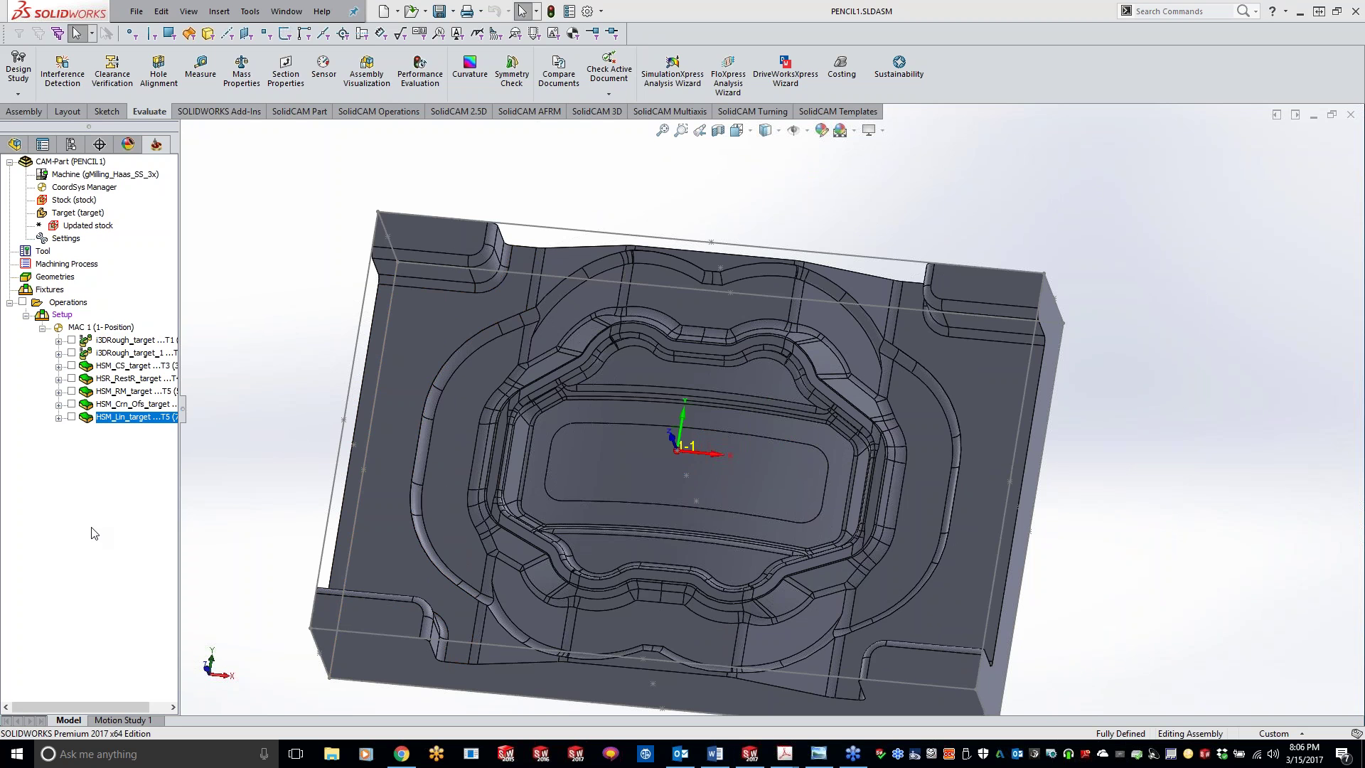
pyautogui.click(1144, 557)
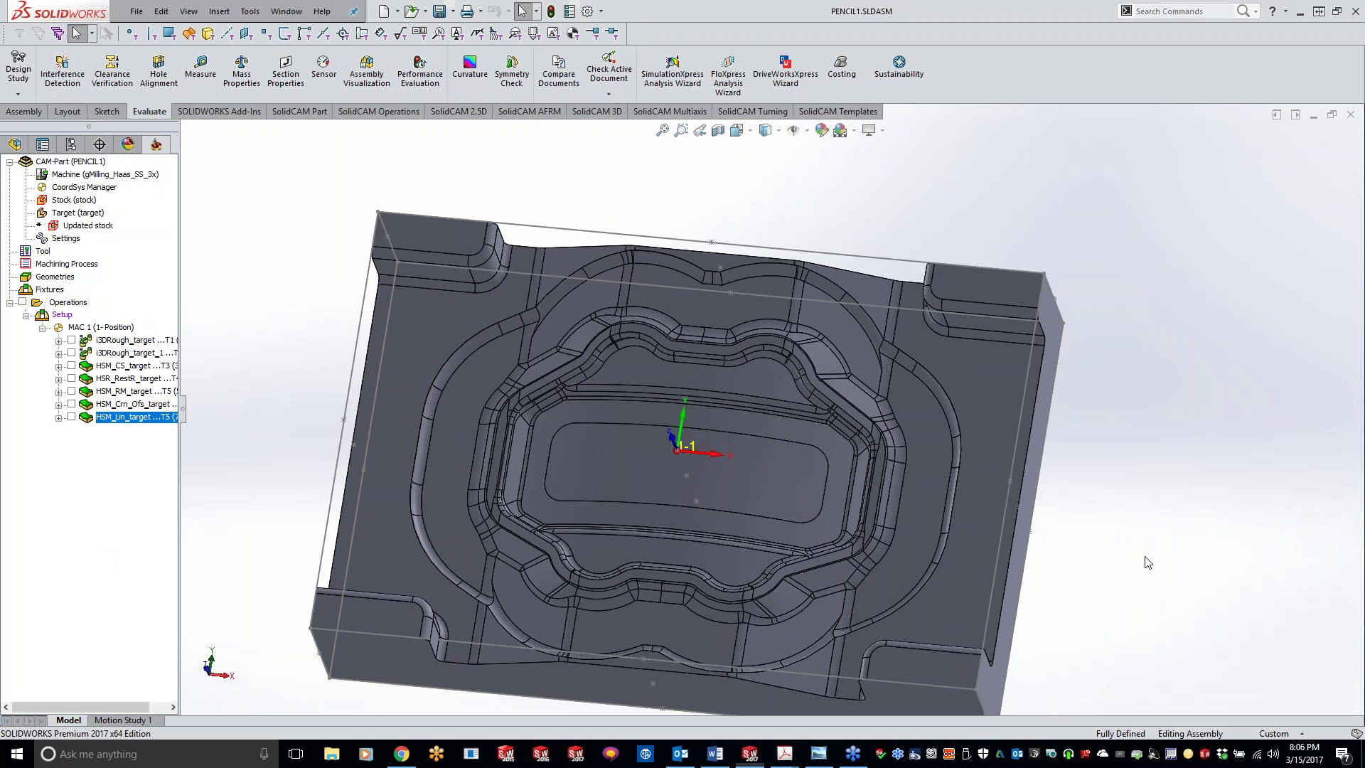
pyautogui.middleClick(726, 591)
pyautogui.middleClick(726, 590)
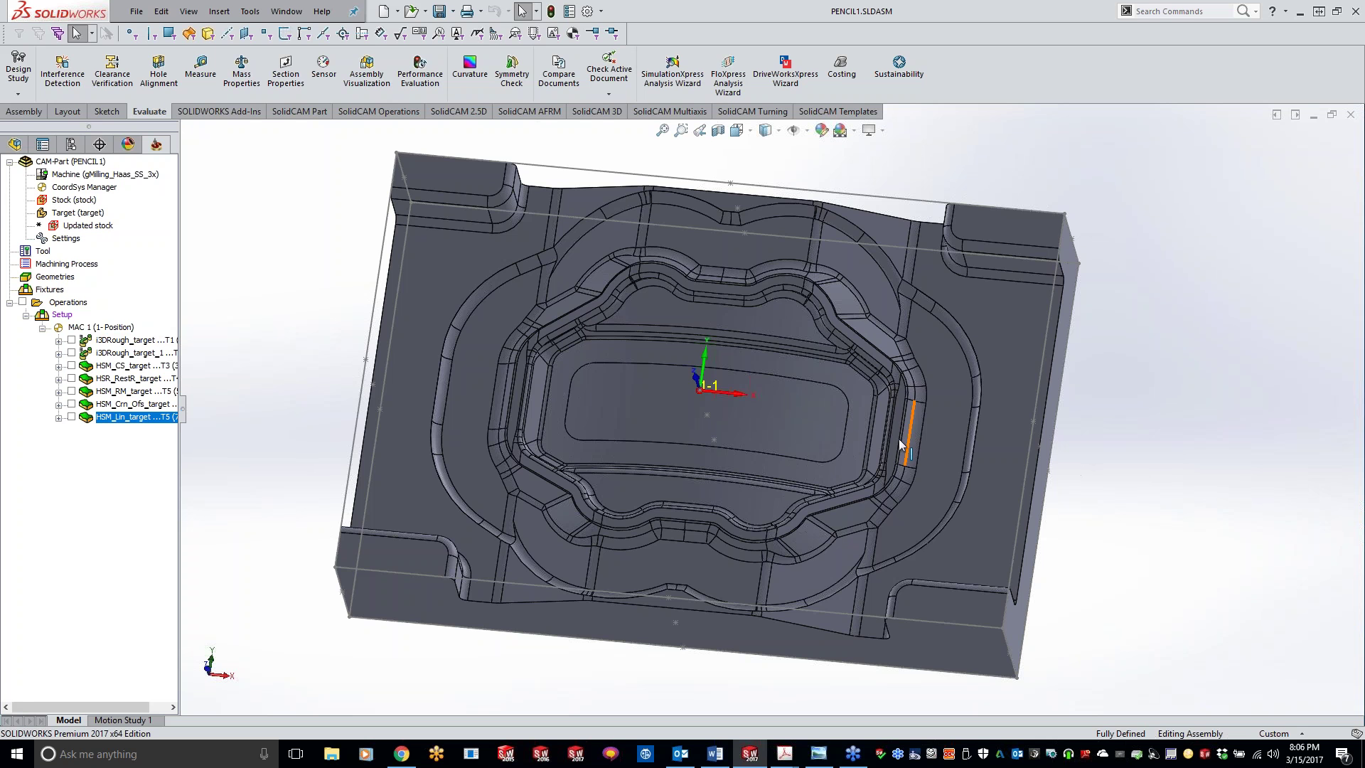
pyautogui.click(74, 341)
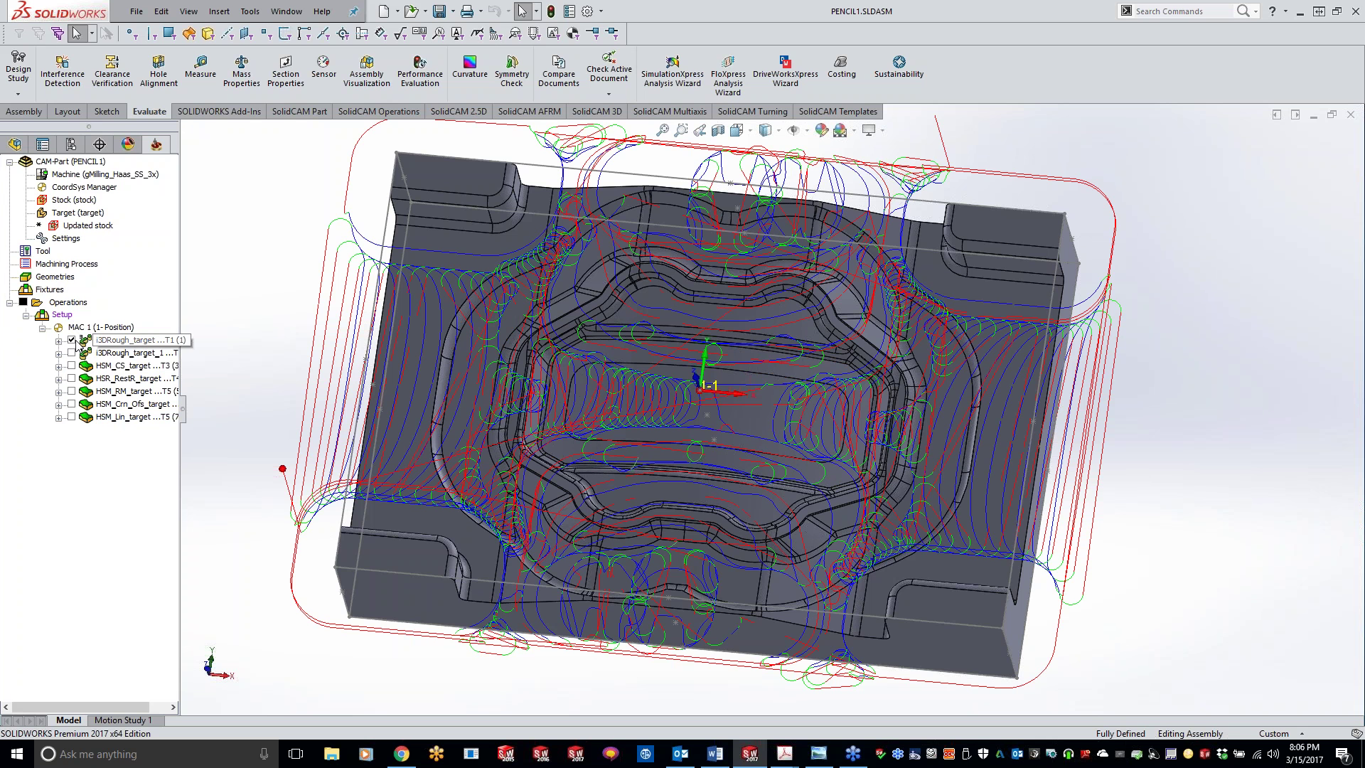
pyautogui.click(72, 340)
pyautogui.click(72, 353)
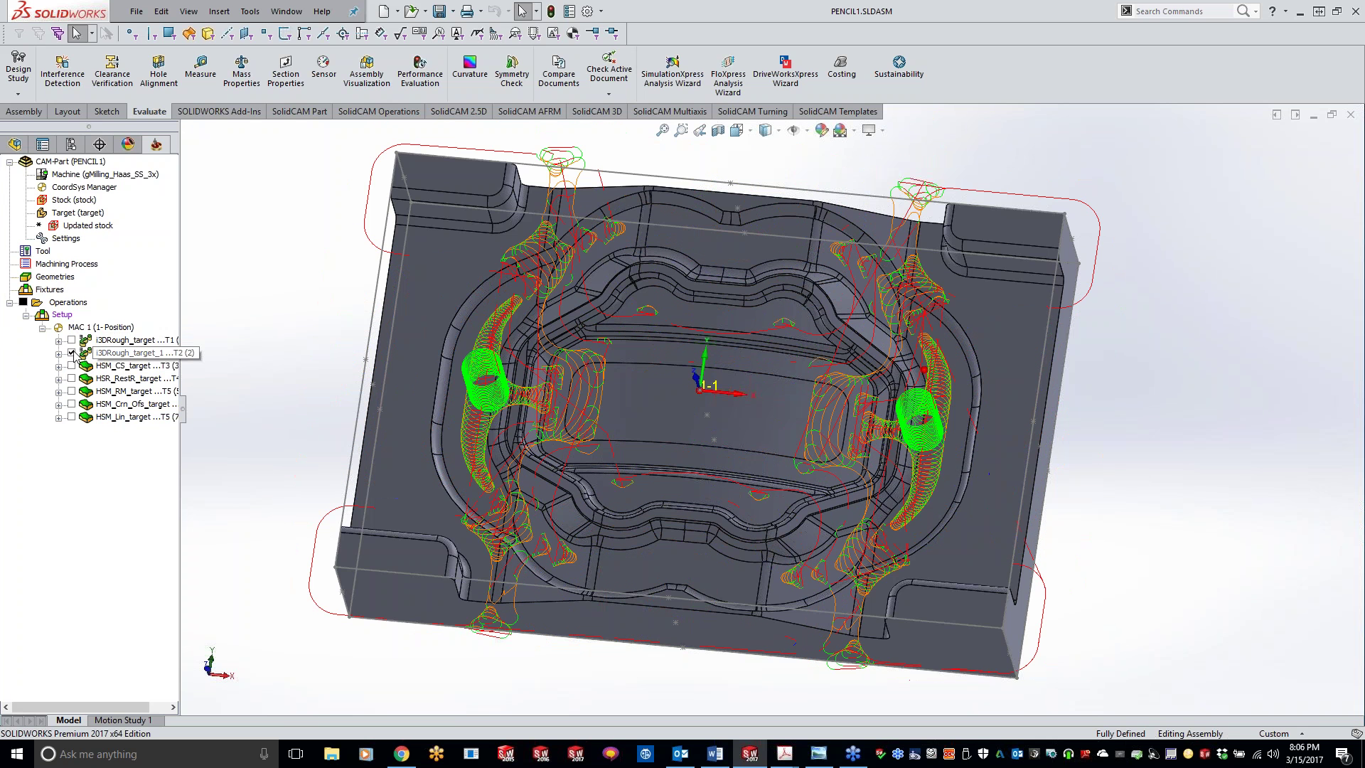
pyautogui.click(72, 353)
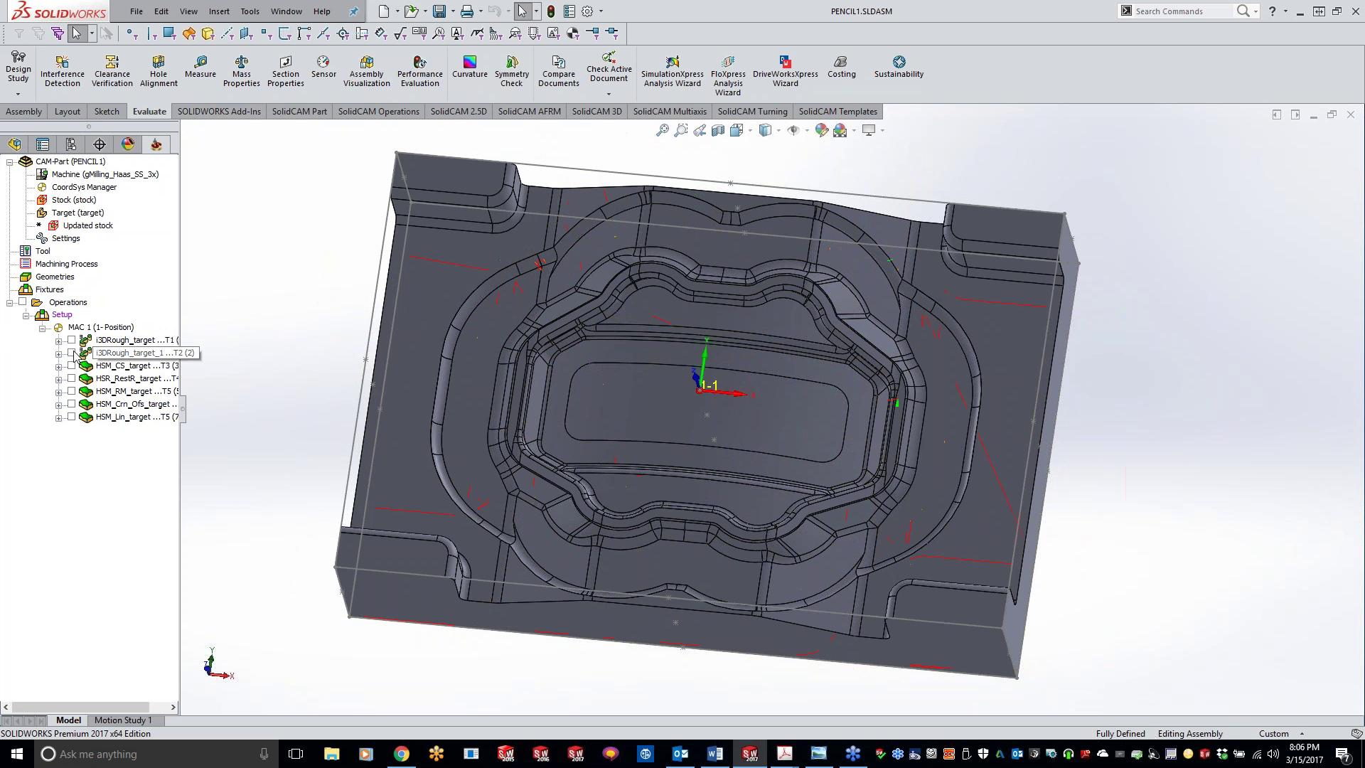
pyautogui.click(71, 366)
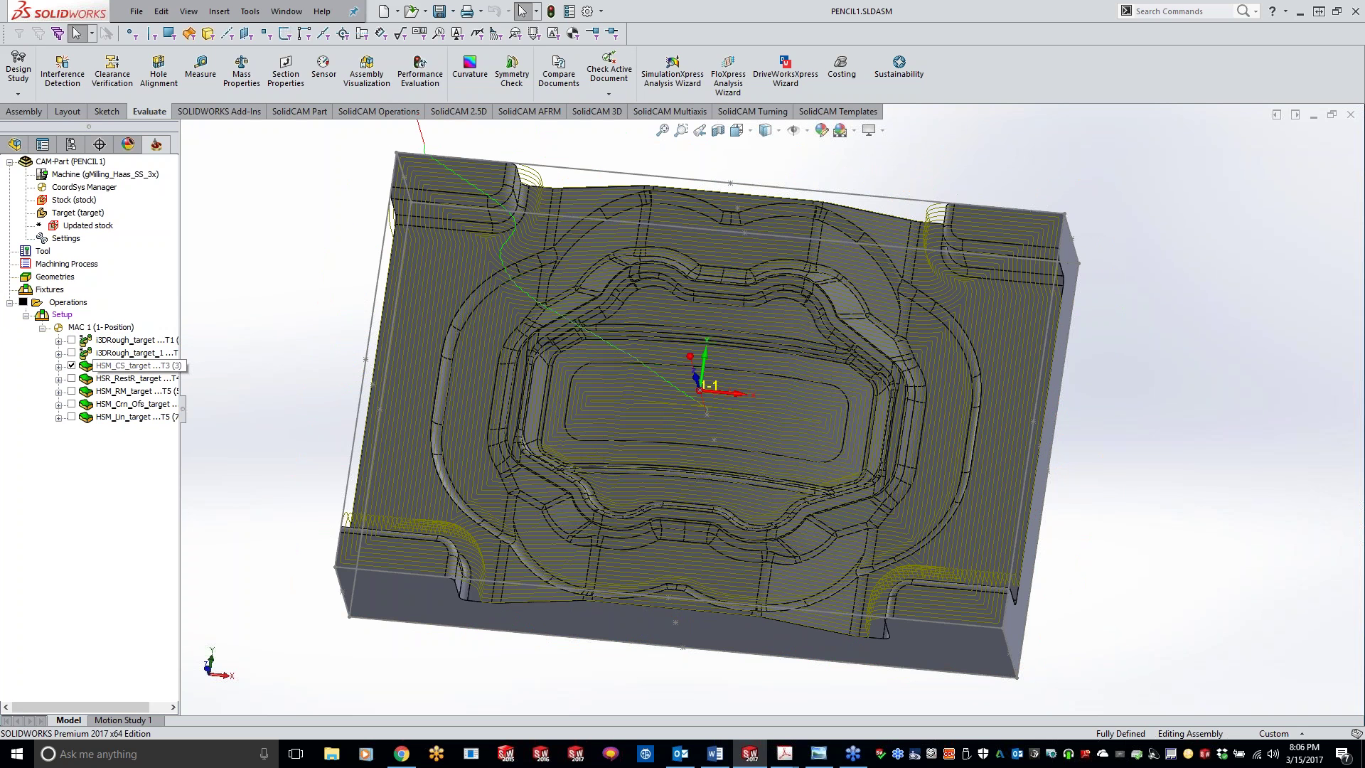
pyautogui.click(72, 378)
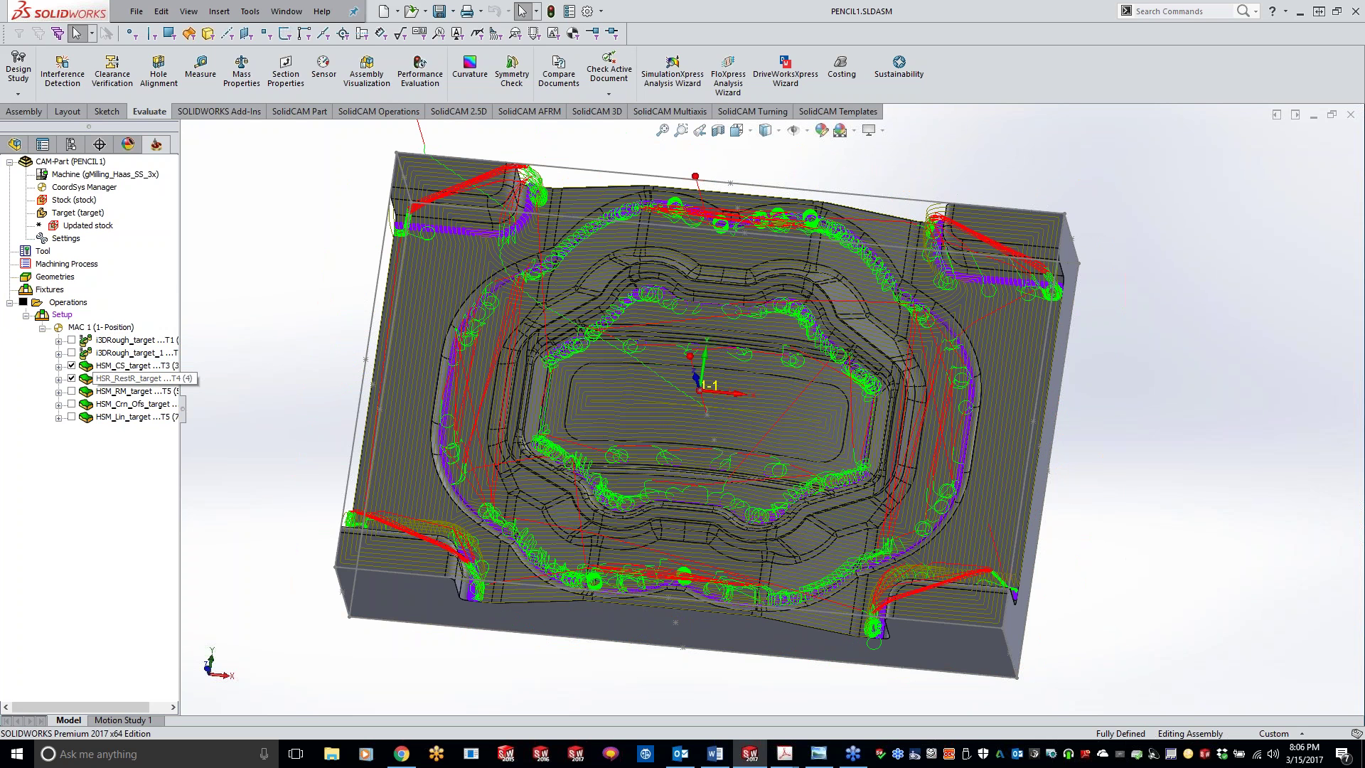
pyautogui.click(71, 378)
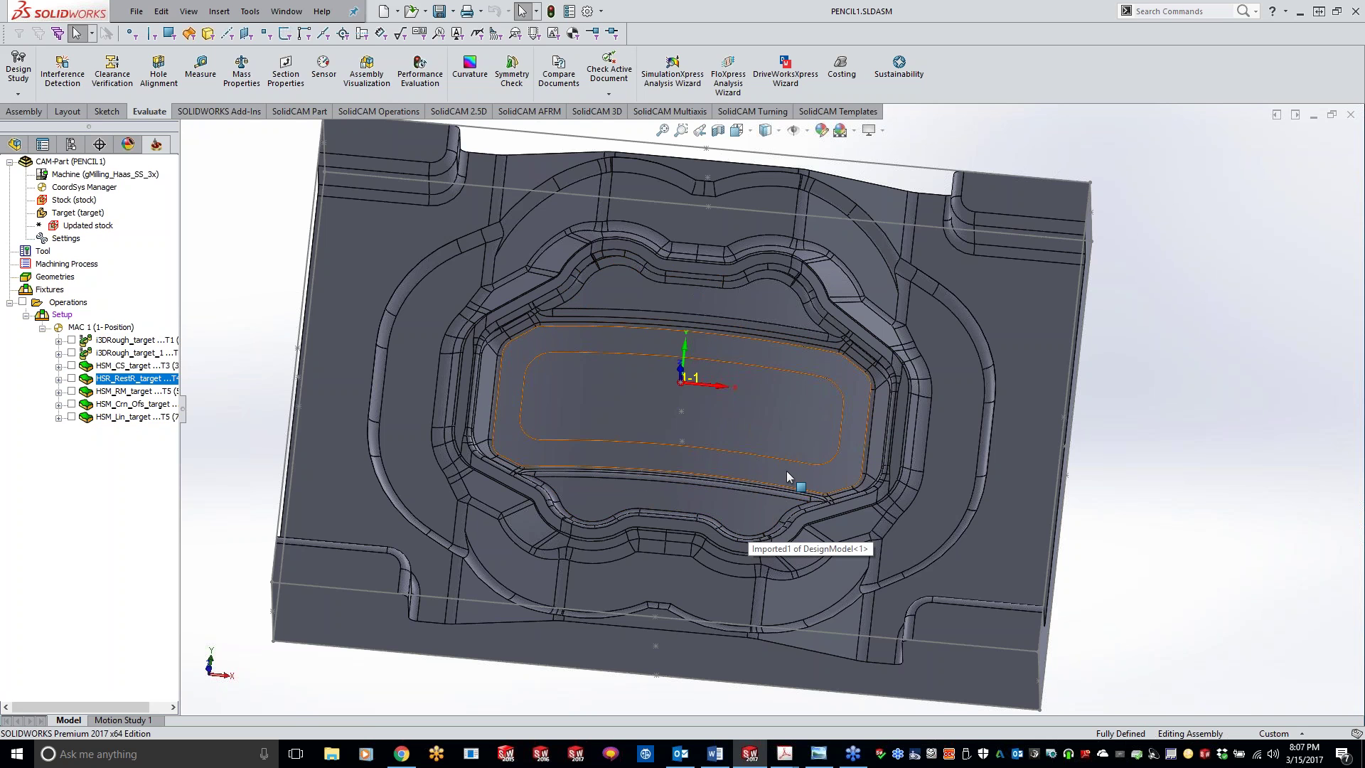
# Step: Add a 3D HSM milling operation after HSM_Lin_target with the Parallel pencil milling technology, checking the list of available technologies
pyautogui.rightClick(142, 412)
pyautogui.moveTo(313, 71)
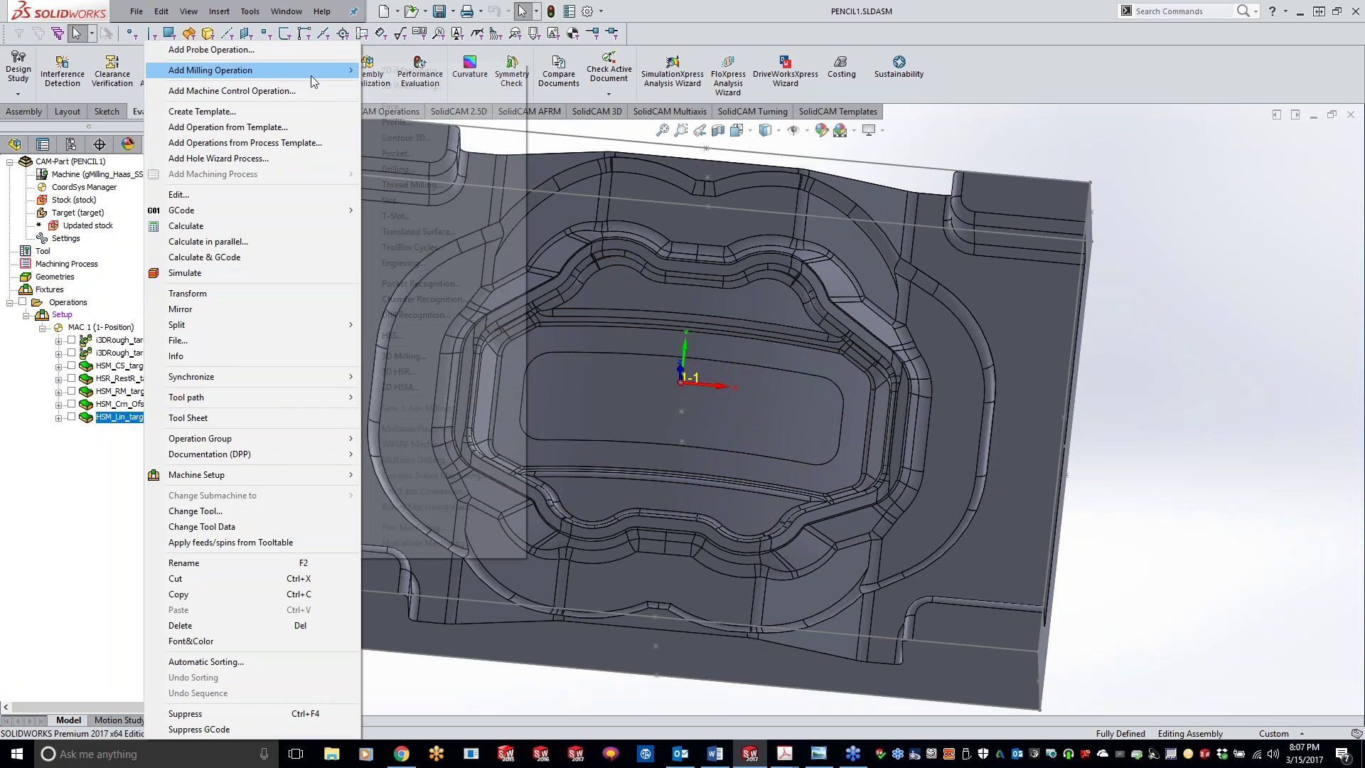
pyautogui.click(426, 387)
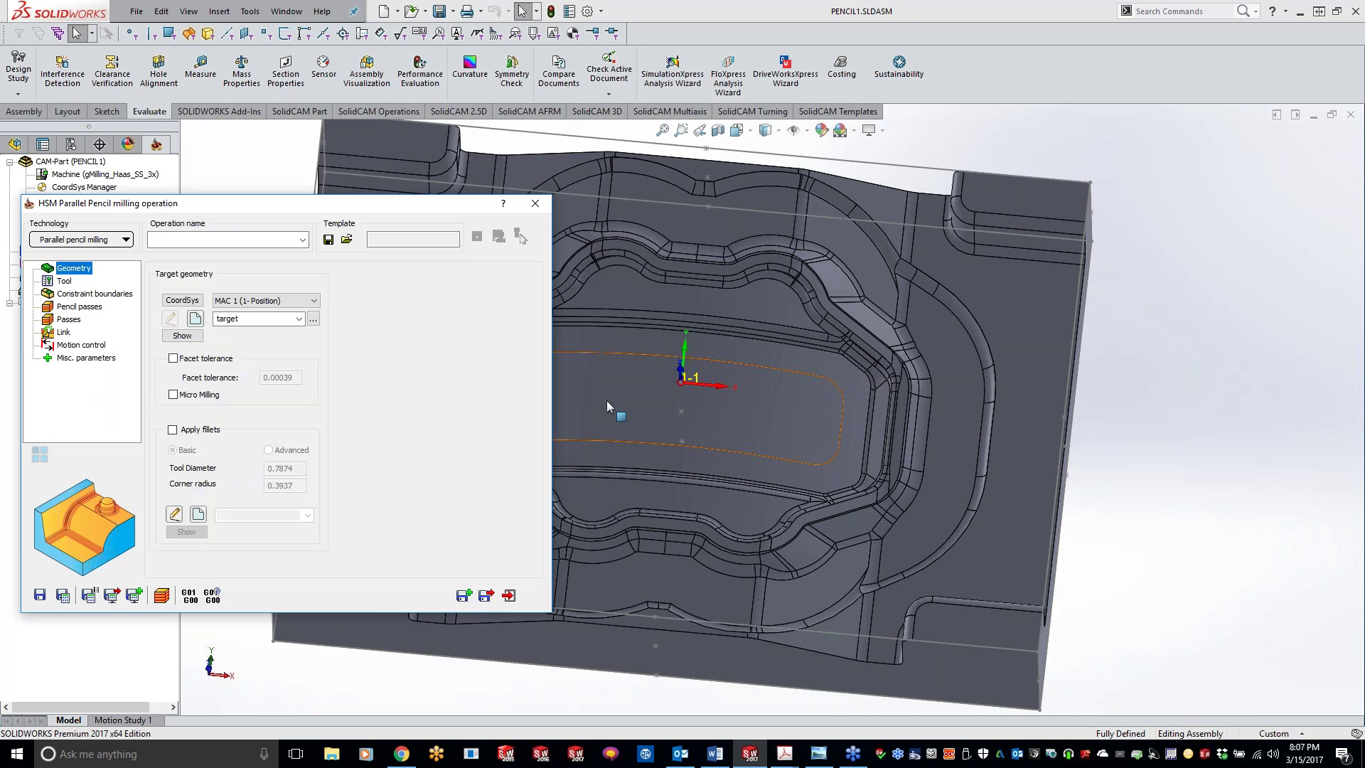
pyautogui.click(85, 240)
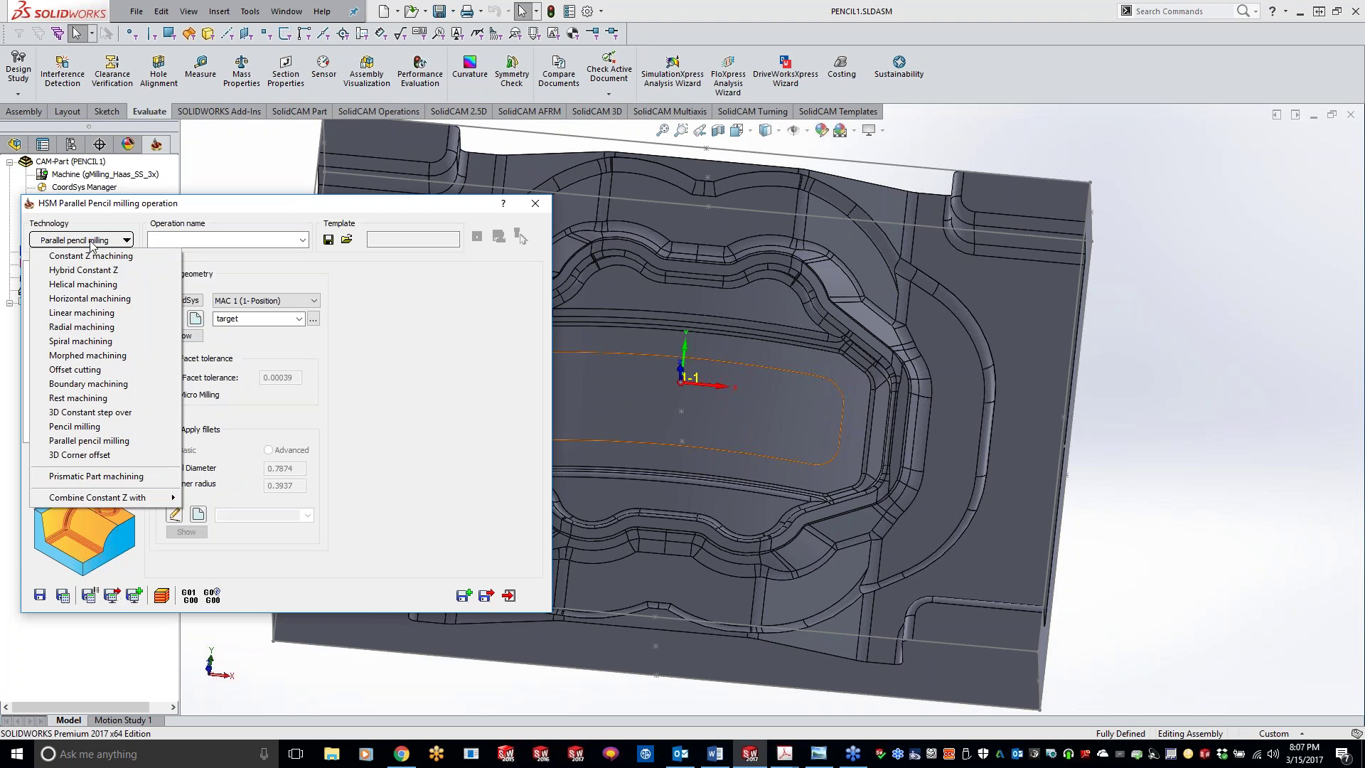
pyautogui.click(382, 403)
pyautogui.click(1199, 552)
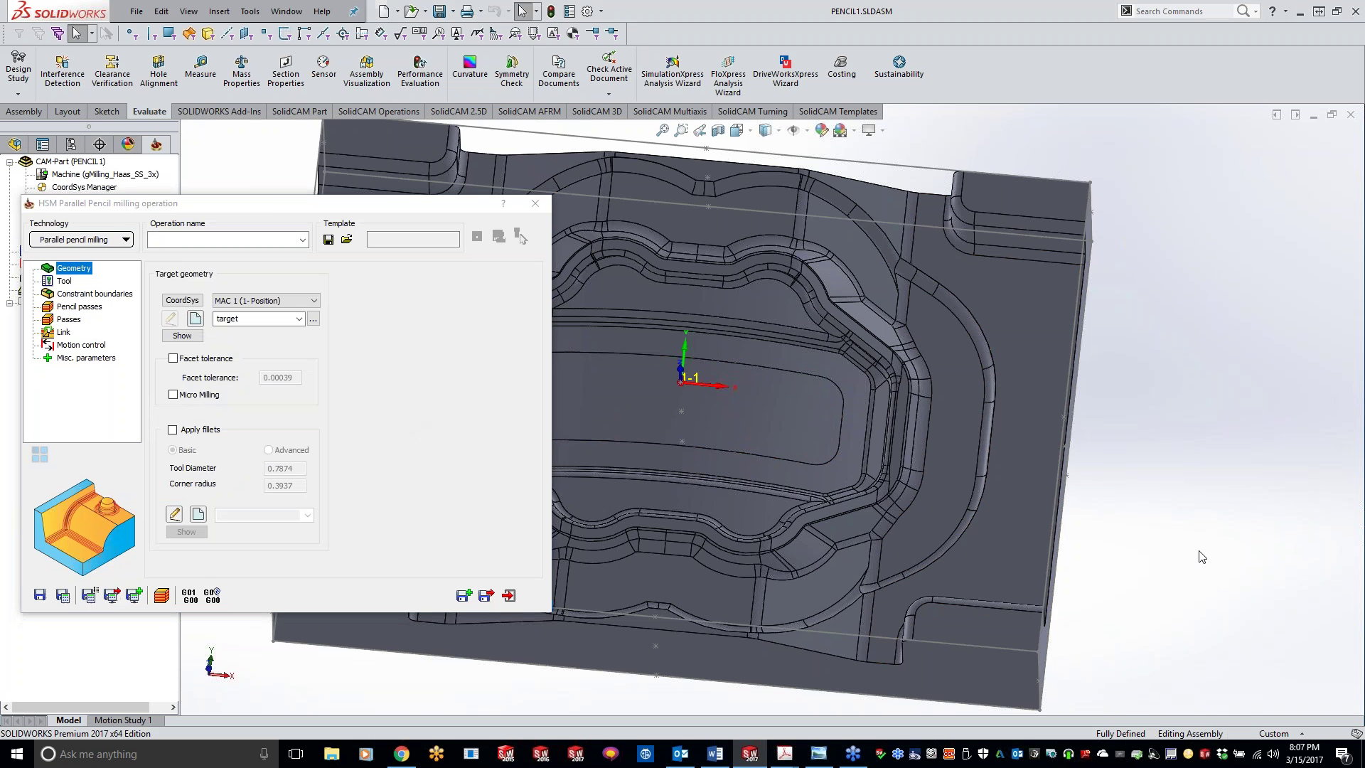
pyautogui.moveTo(960, 502); pyautogui.dragTo(946, 503, button='middle')
pyautogui.press('f')
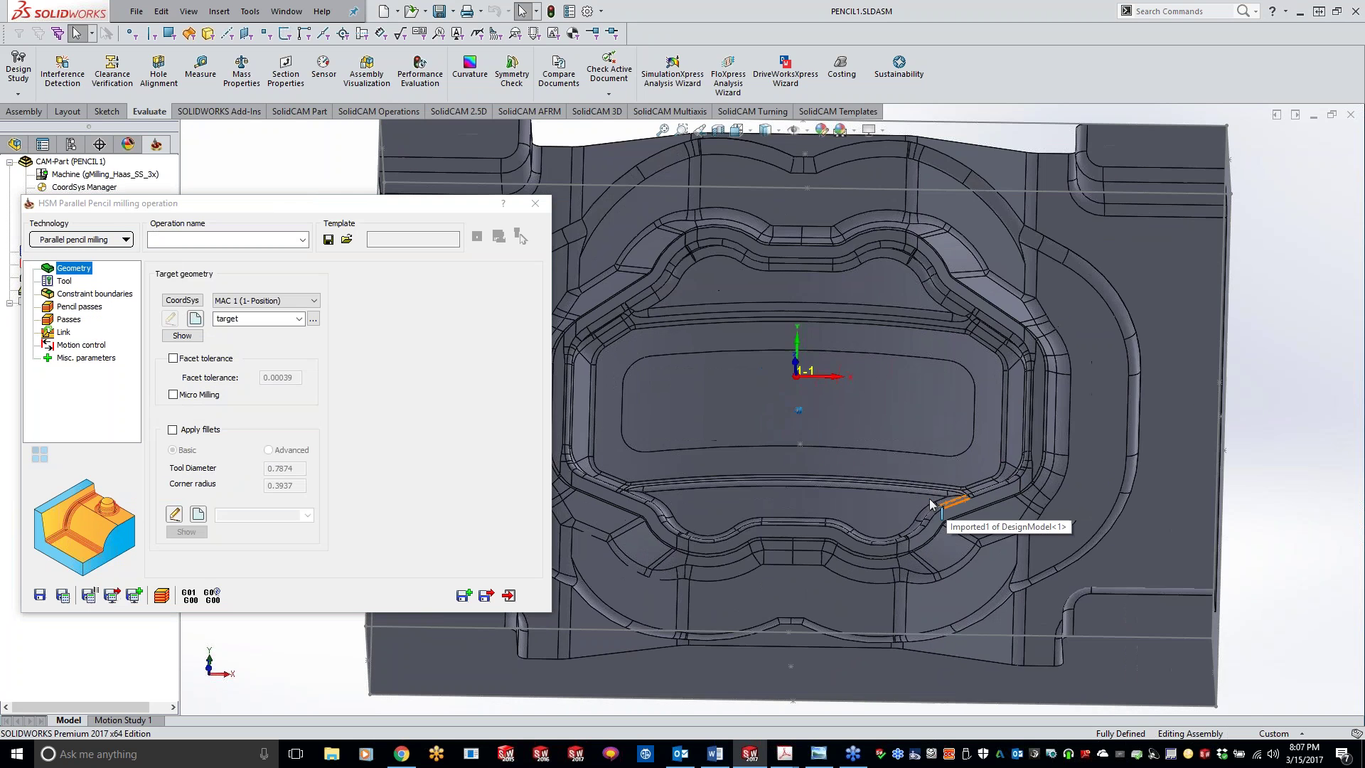
# Step: Assign tool 6, the 0.125 inch ball nose mill, to the parallel pencil milling operation
pyautogui.click(64, 281)
pyautogui.click(227, 516)
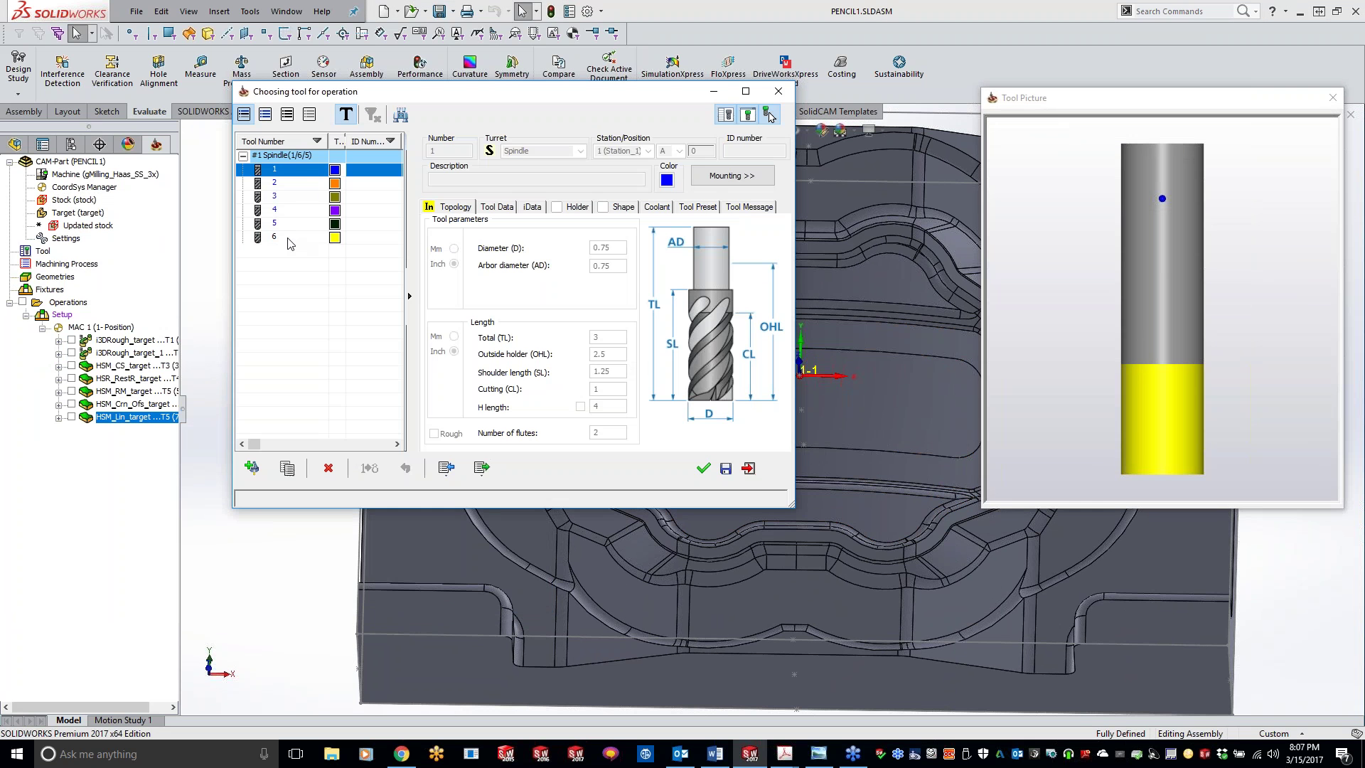
pyautogui.doubleClick(290, 238)
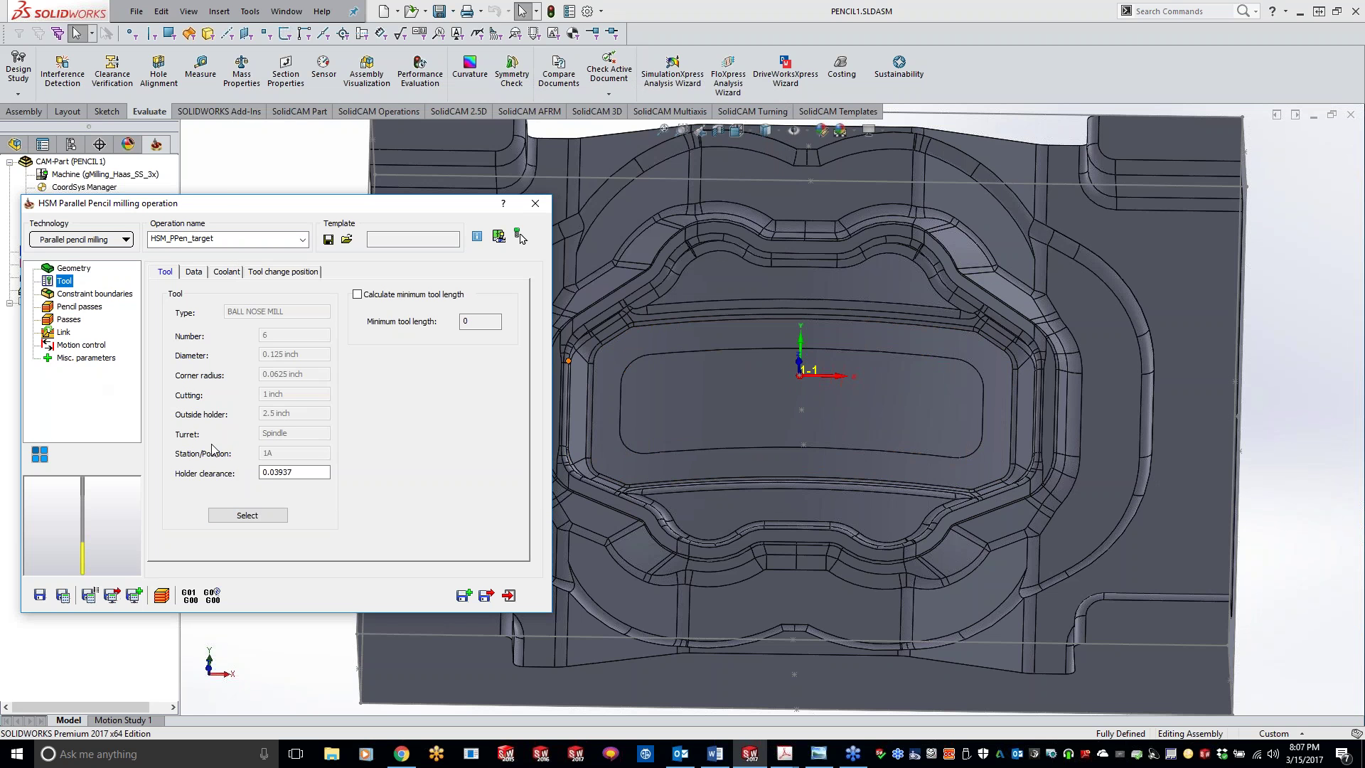
# Step: Widen the operations tree to read the tool numbers, compare tool 5 in the tool table and keep tool 6
pyautogui.click(244, 515)
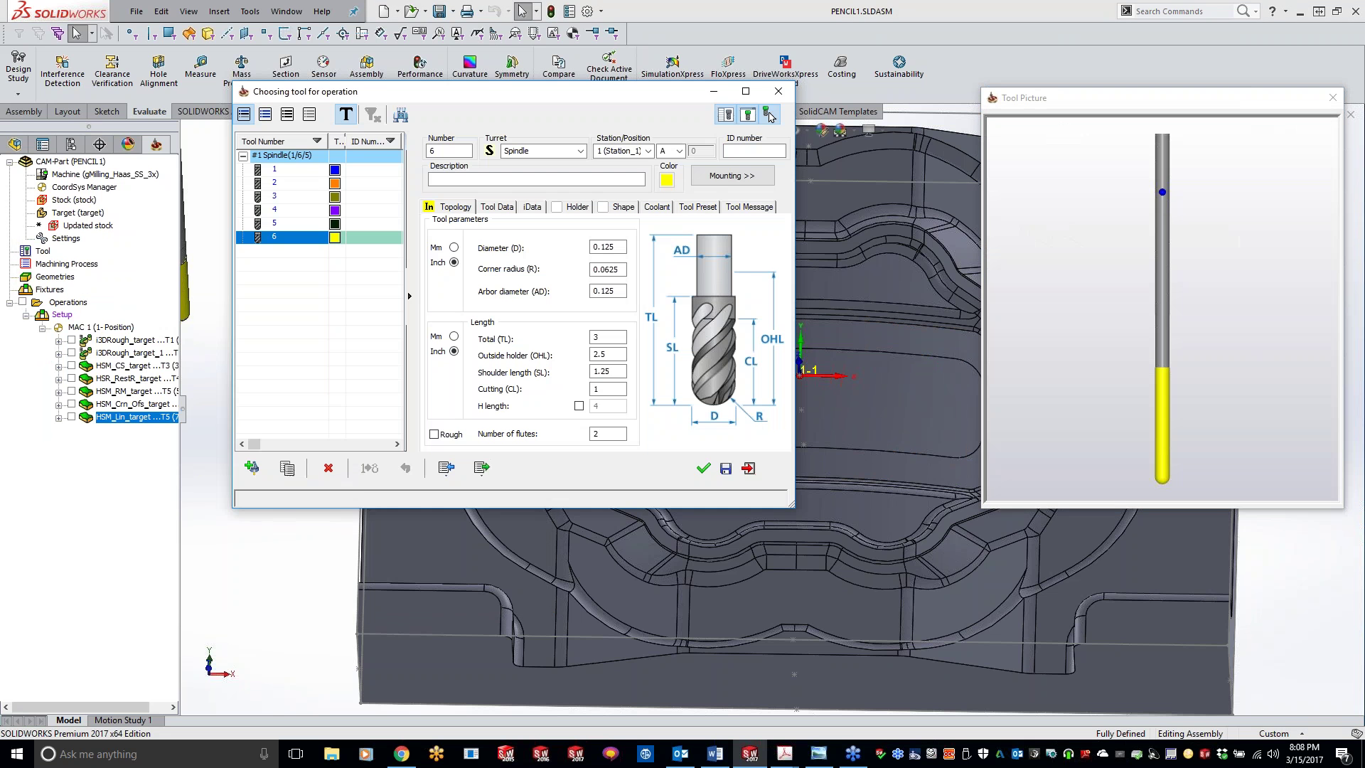
pyautogui.moveTo(180, 317); pyautogui.dragTo(213, 317)
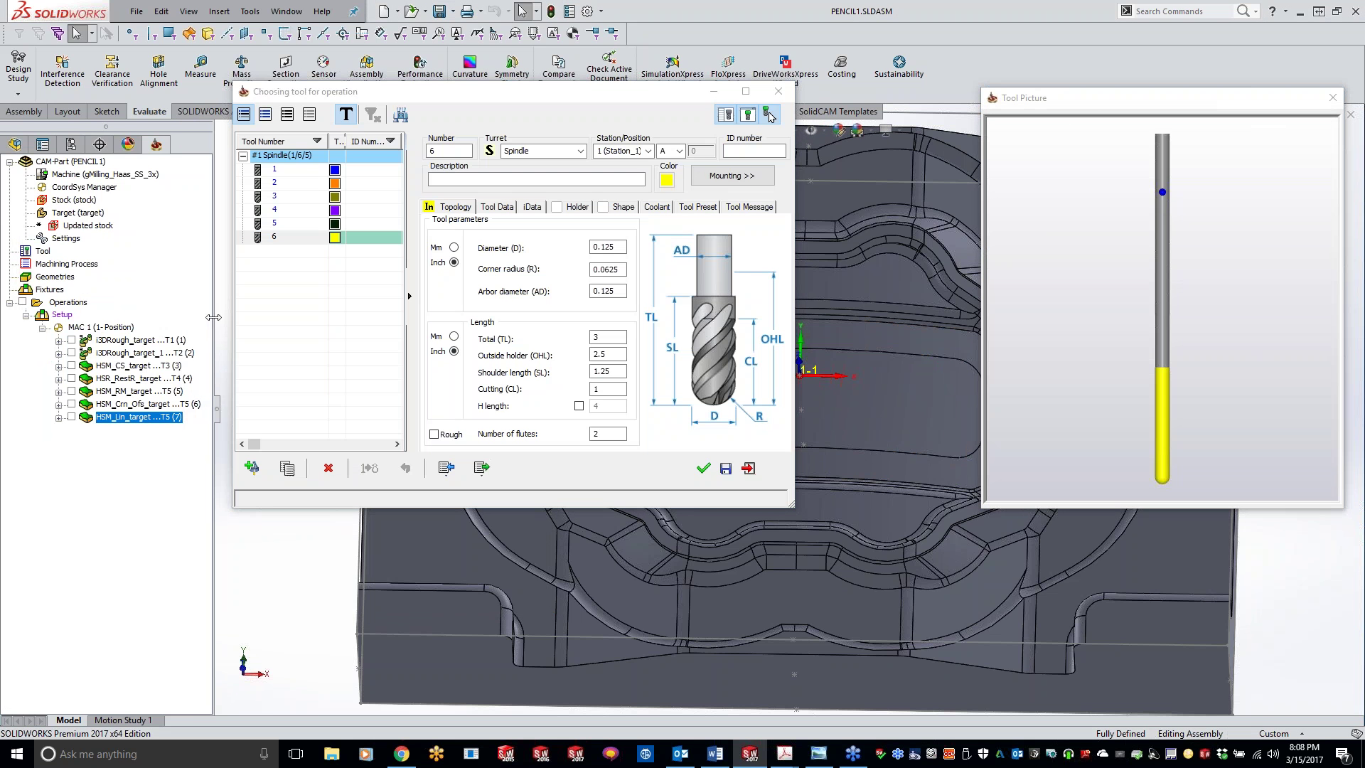
pyautogui.click(287, 225)
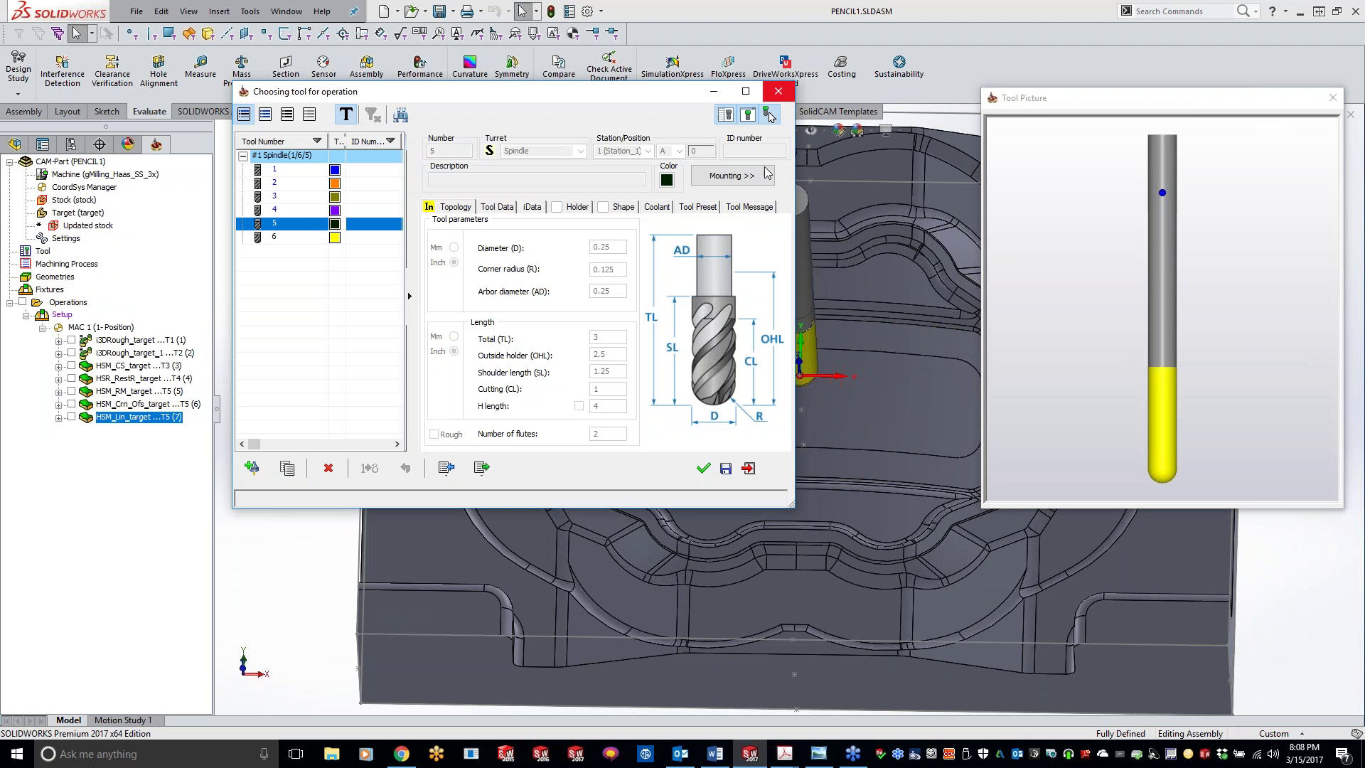
pyautogui.doubleClick(305, 237)
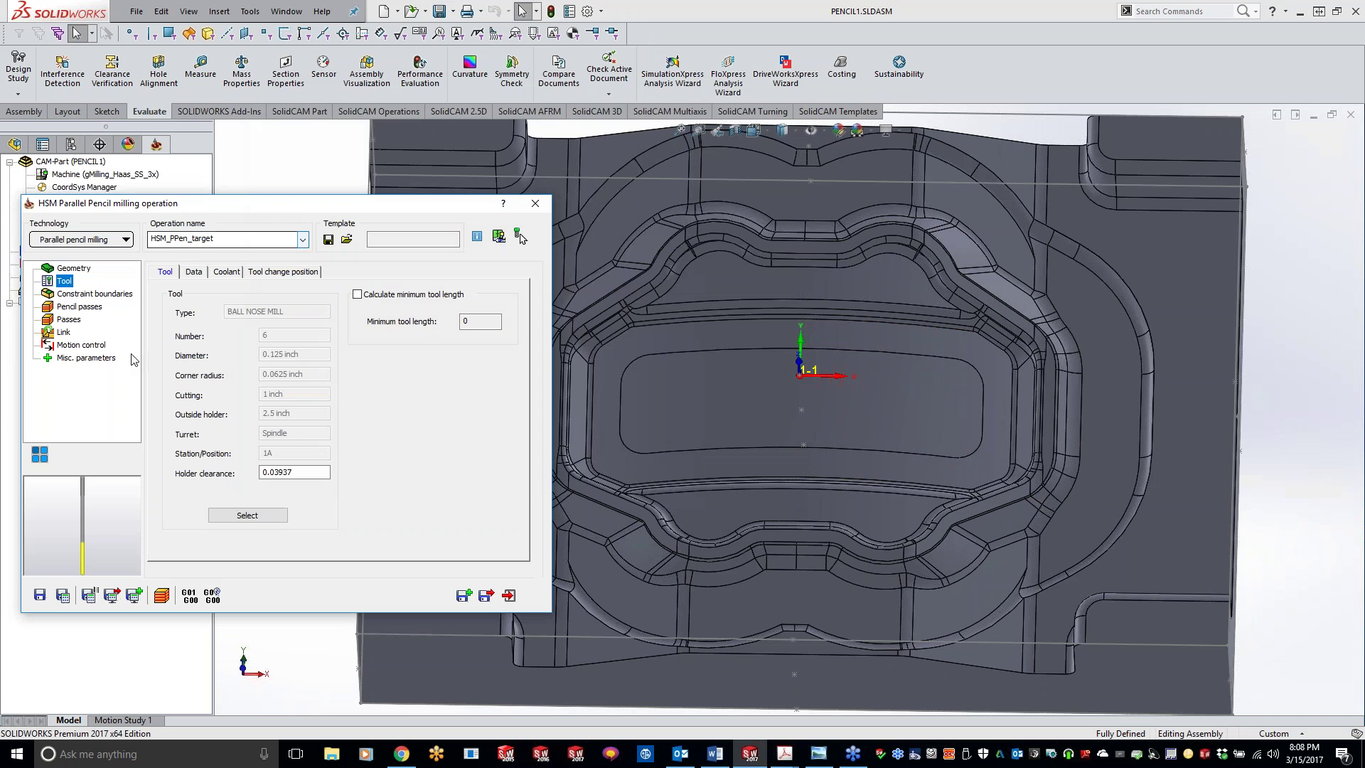
# Step: Review the operation's constraint boundary and pencil passes settings, including the bitangency angle
pyautogui.click(106, 295)
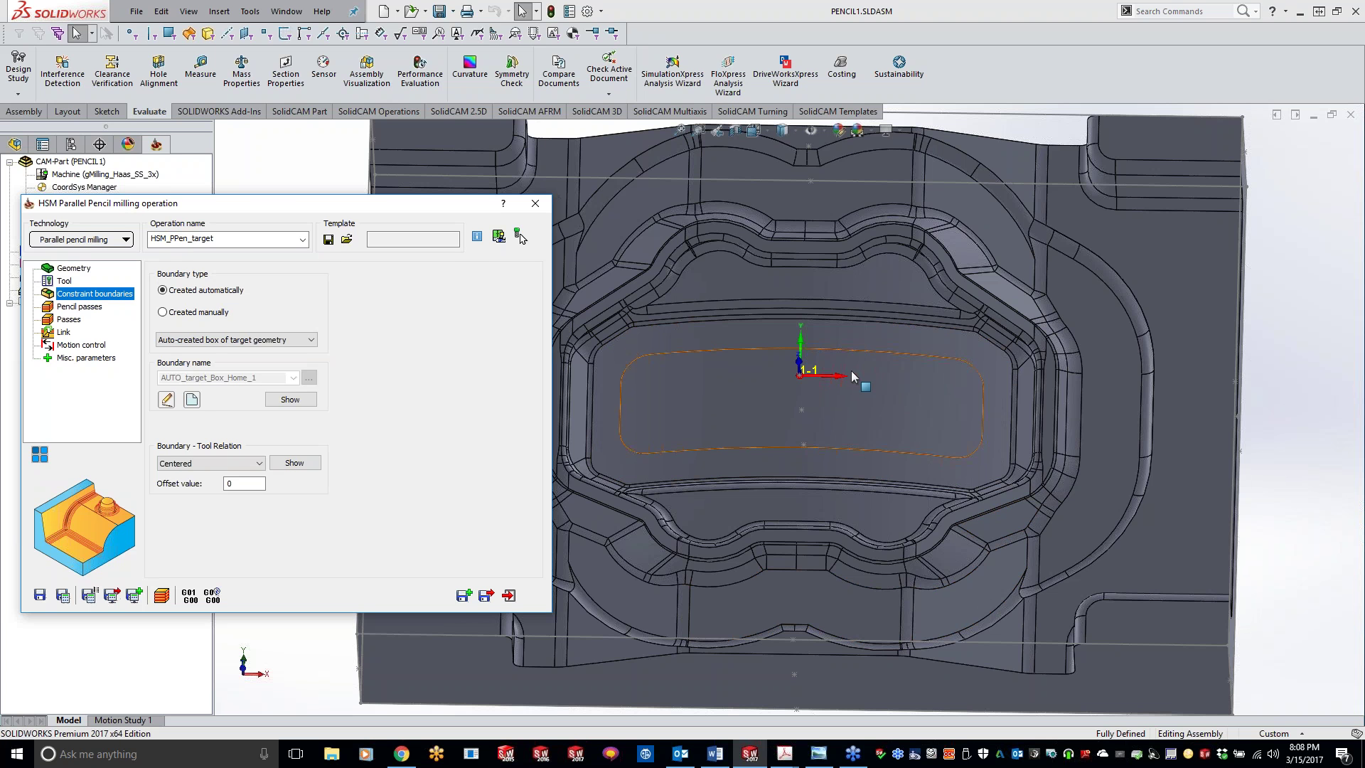
pyautogui.click(84, 306)
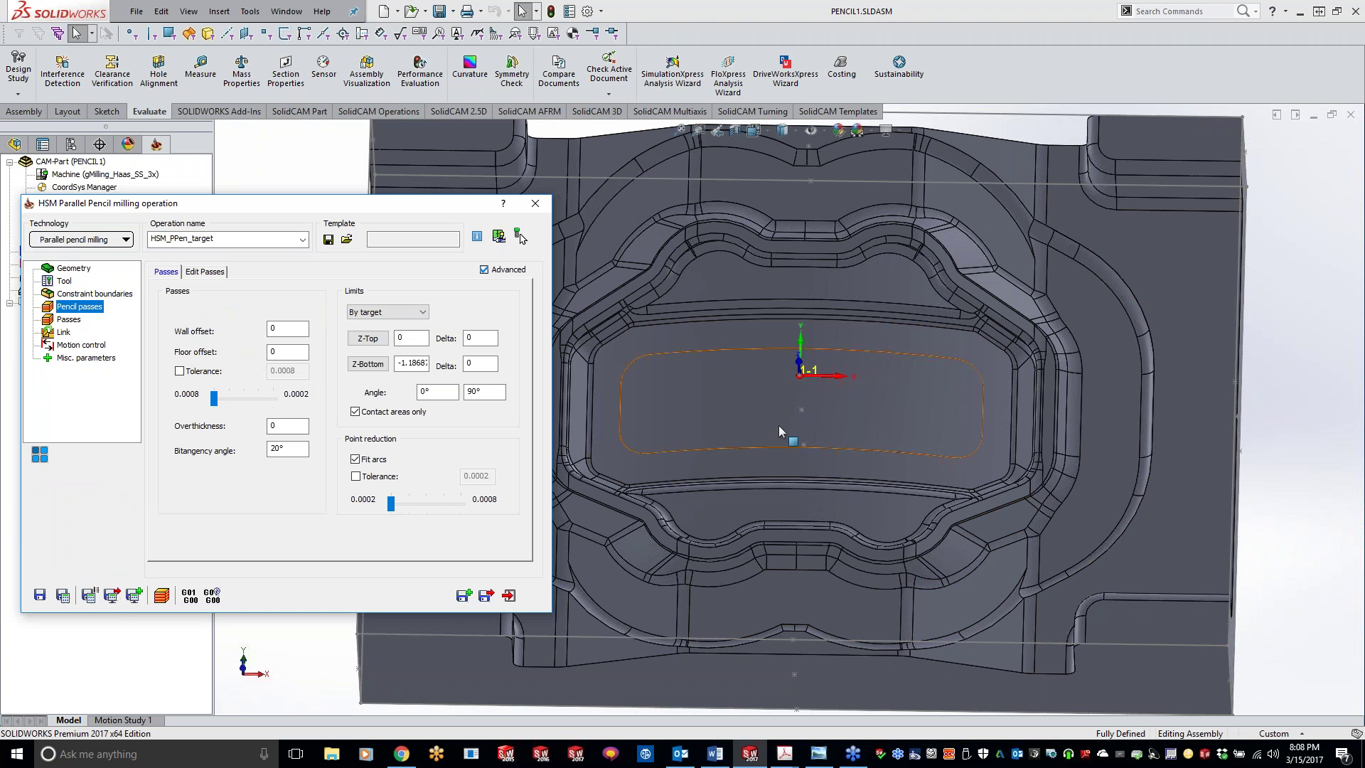
pyautogui.click(292, 447)
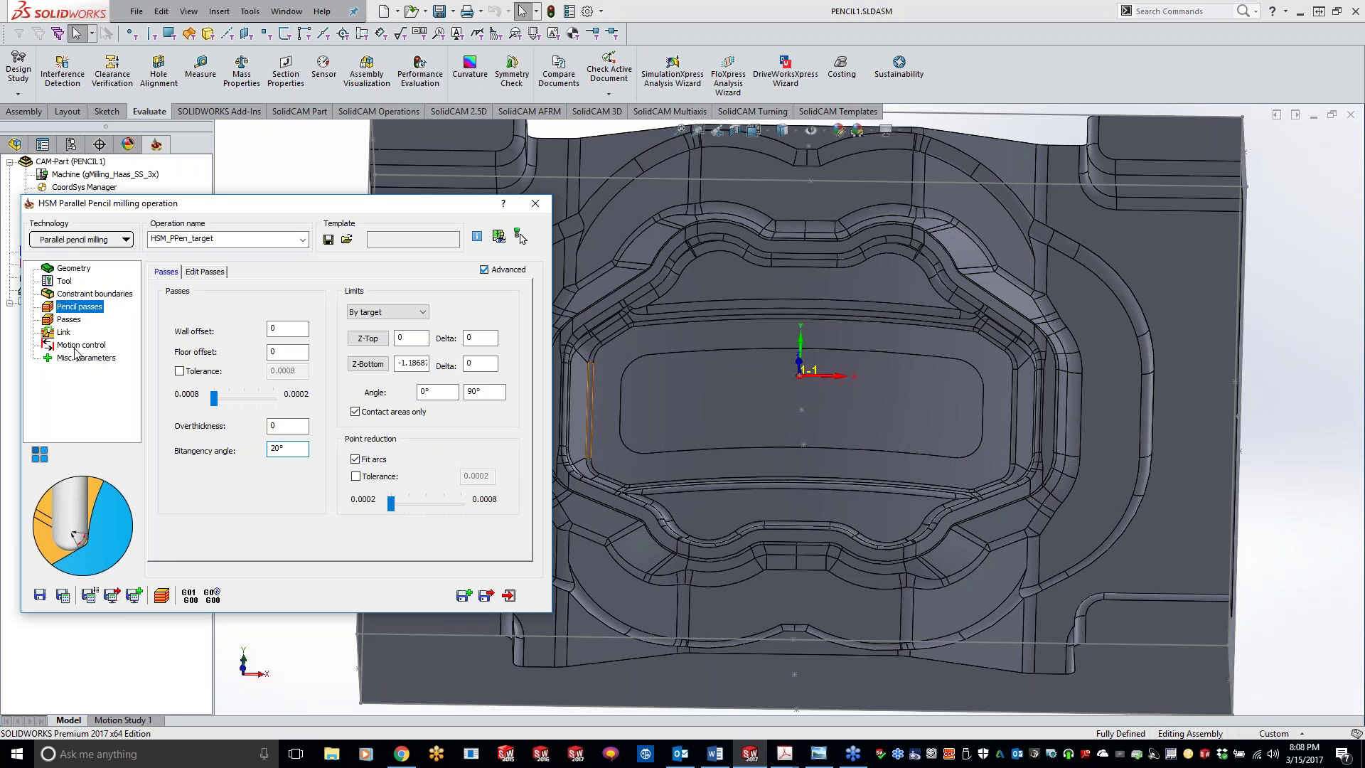
# Step: Set both the horizontal and the vertical step over of the parallel pencil passes to 0.01
pyautogui.click(74, 321)
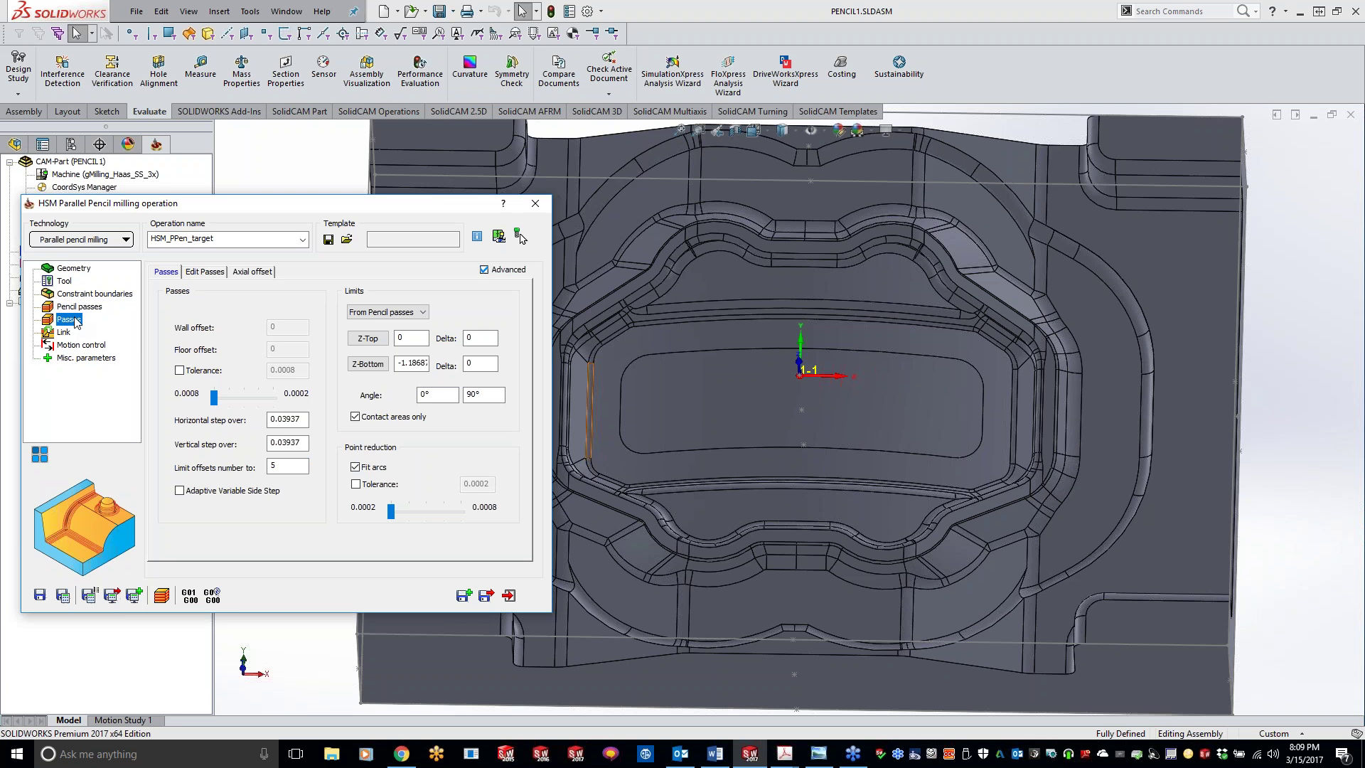
pyautogui.click(284, 419)
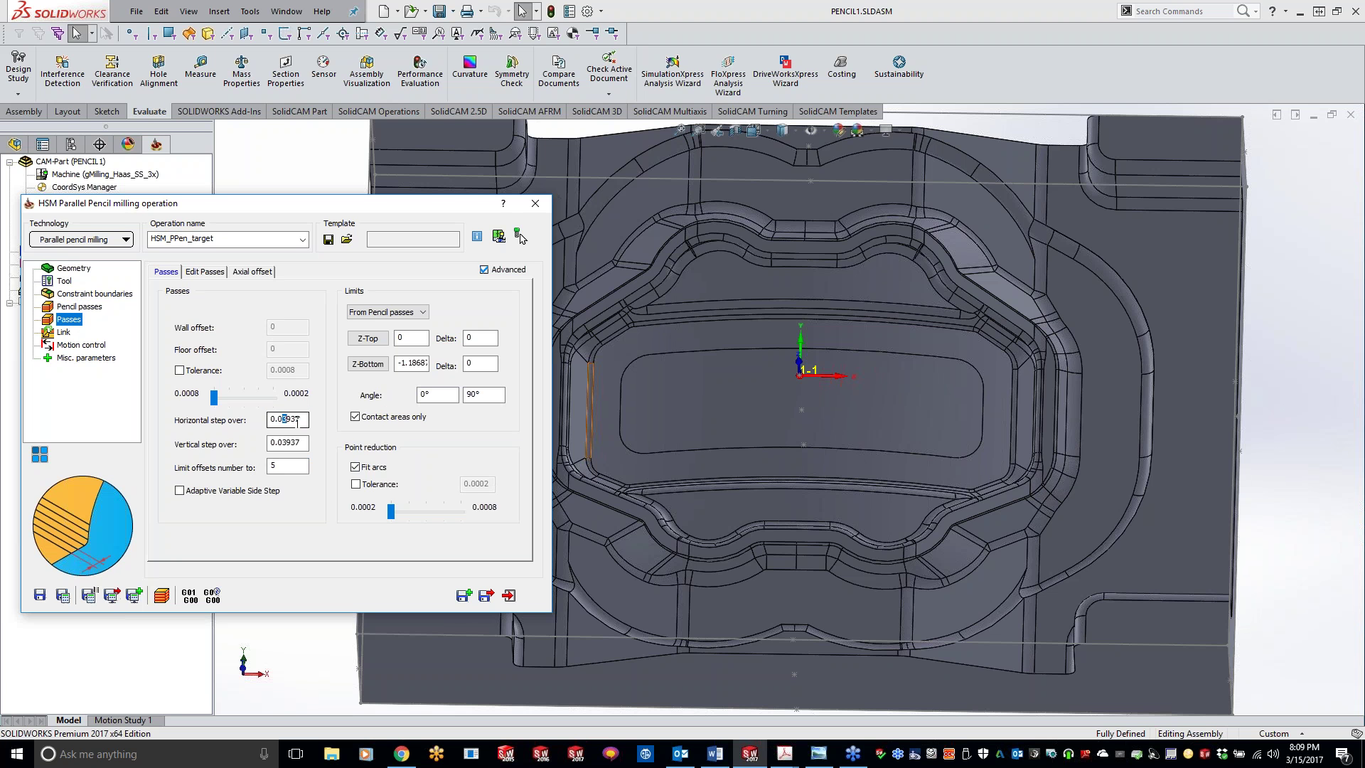
pyautogui.moveTo(297, 421); pyautogui.dragTo(360, 418)
pyautogui.write('1')
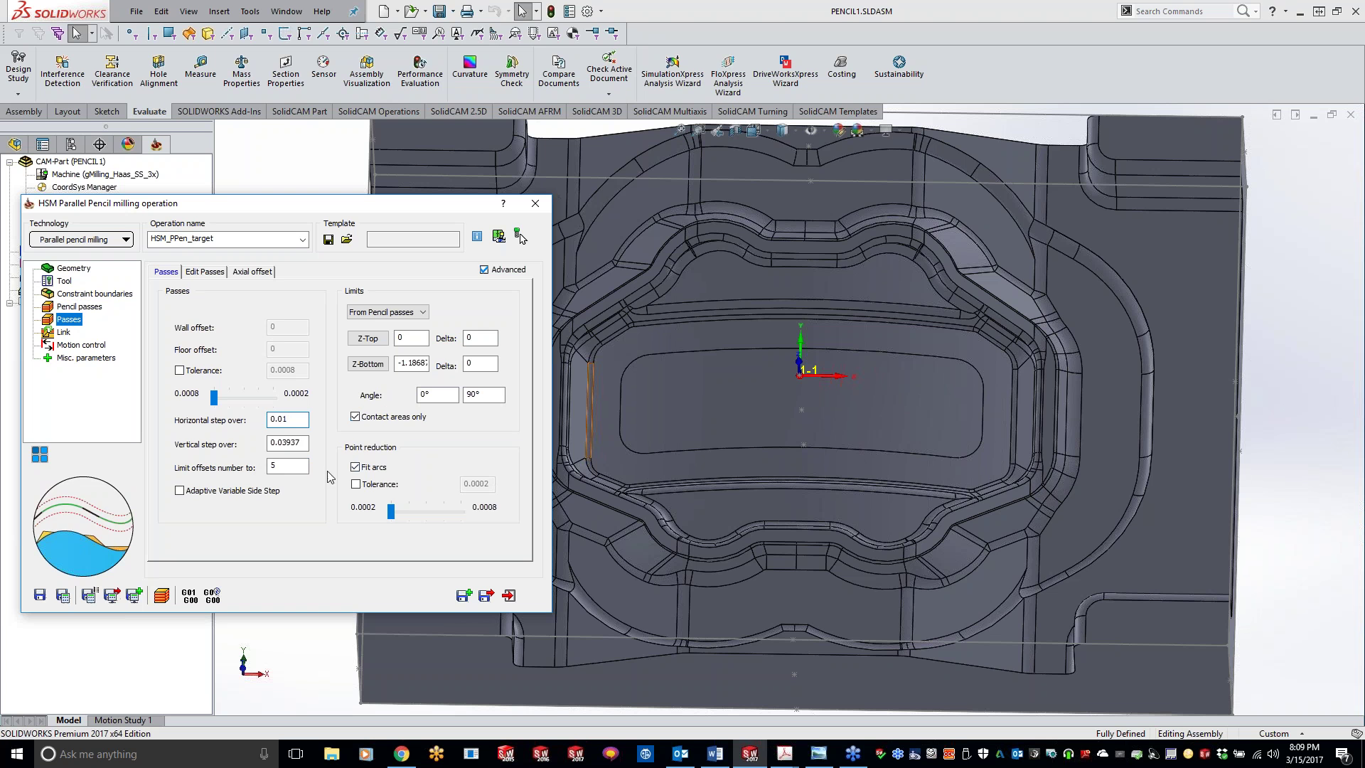
pyautogui.doubleClick(300, 442)
pyautogui.write('0.01')
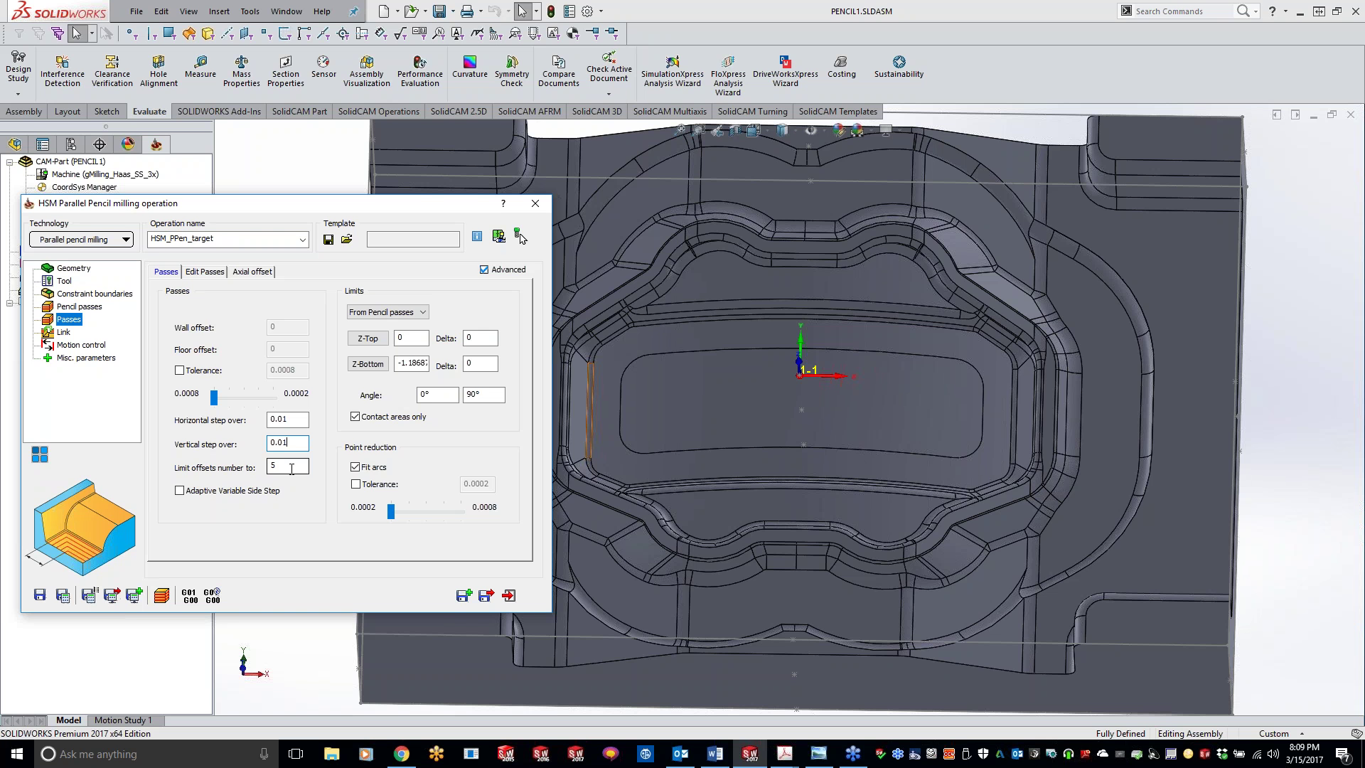
# Step: Save and calculate the HSM_PPen_target operation, display its toolpath and inspect it closely at the left end of the pocket
pyautogui.click(72, 595)
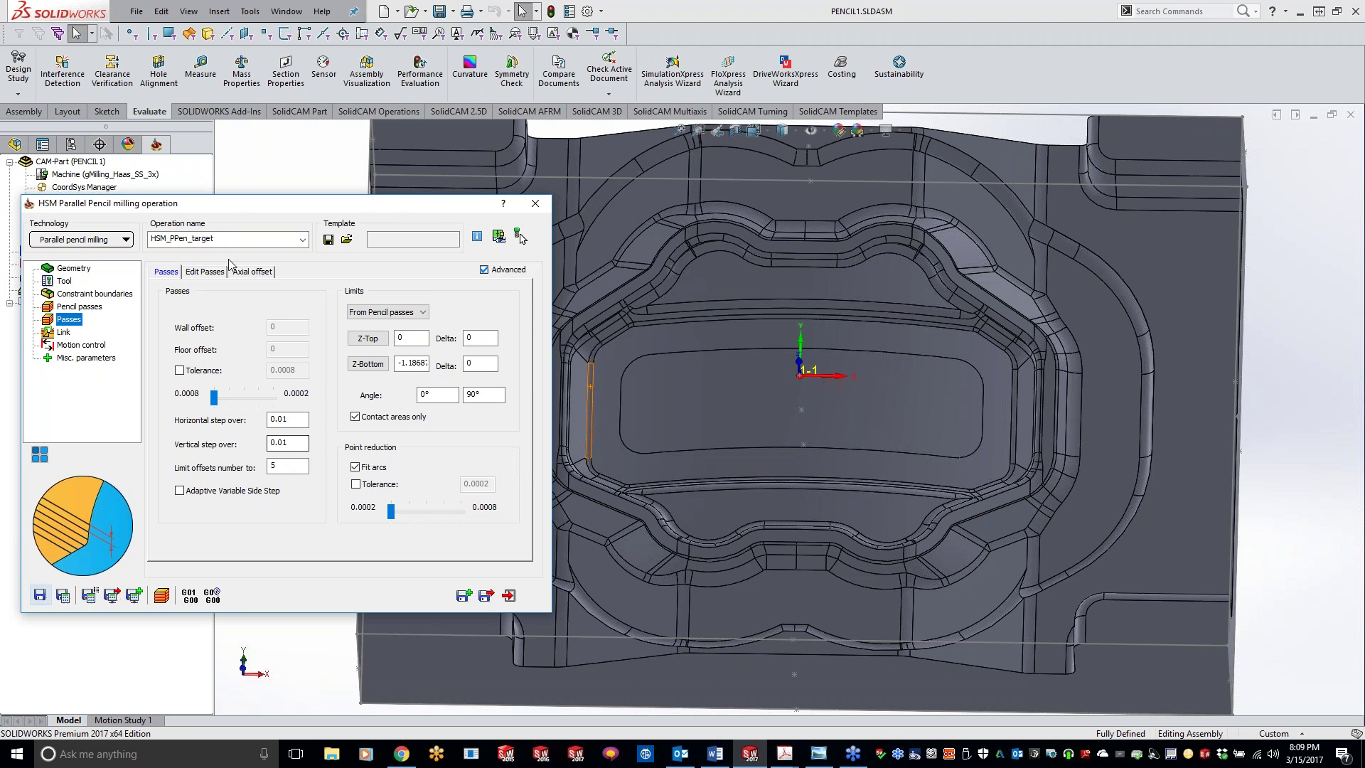
pyautogui.click(71, 429)
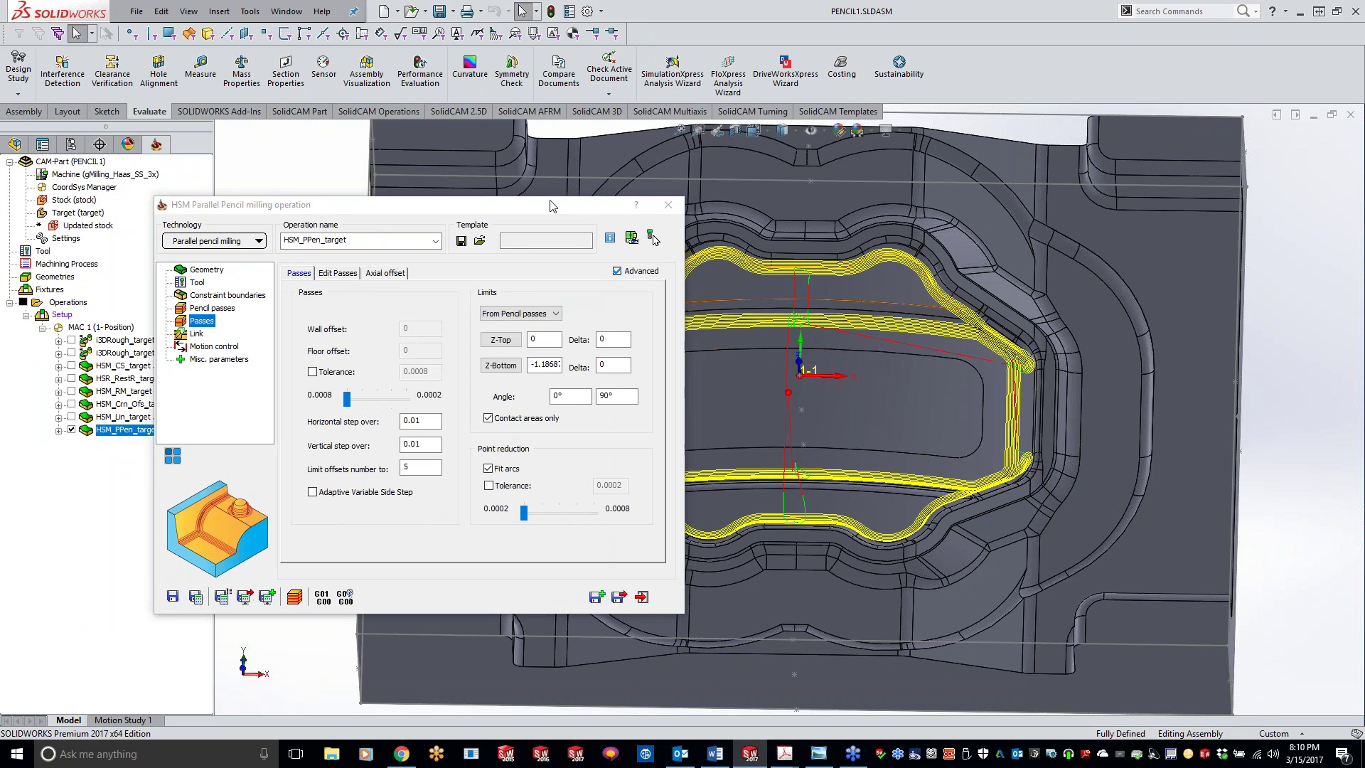
pyautogui.moveTo(552, 203); pyautogui.dragTo(405, 141)
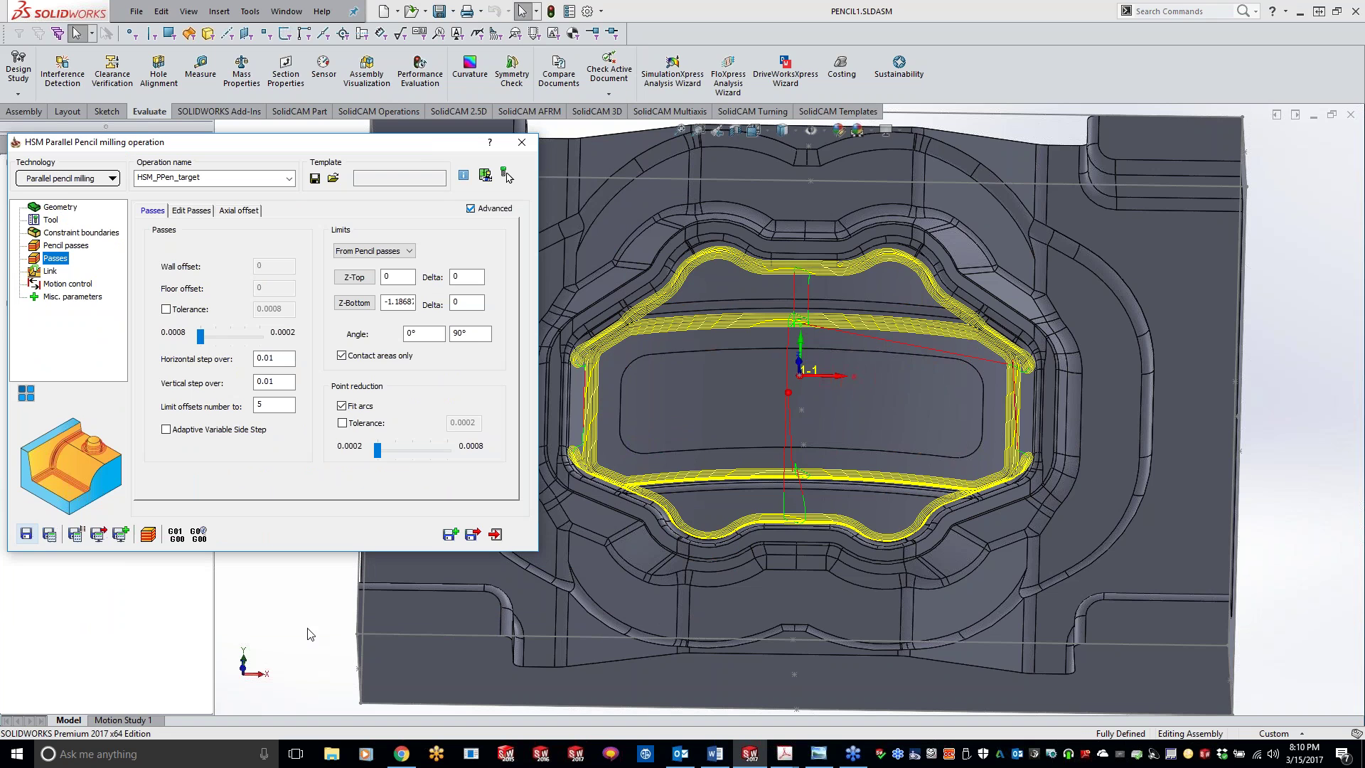
pyautogui.scroll(-2, 631, 421)
pyautogui.scroll(-8, 631, 421)
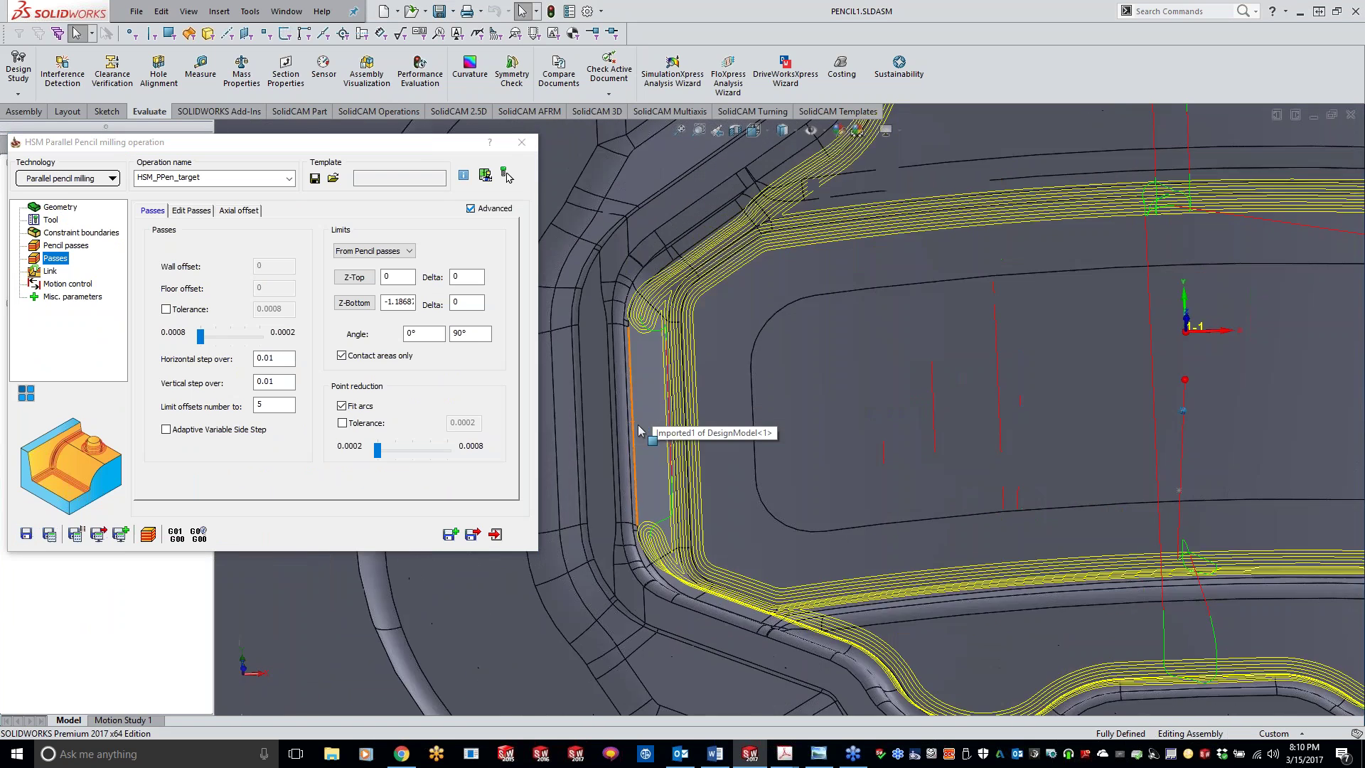
# Step: Review the operation's edit passes, axial offset, link and pencil passes settings, ending on the parallel pencil passes settings
pyautogui.scroll(-4, 766, 365)
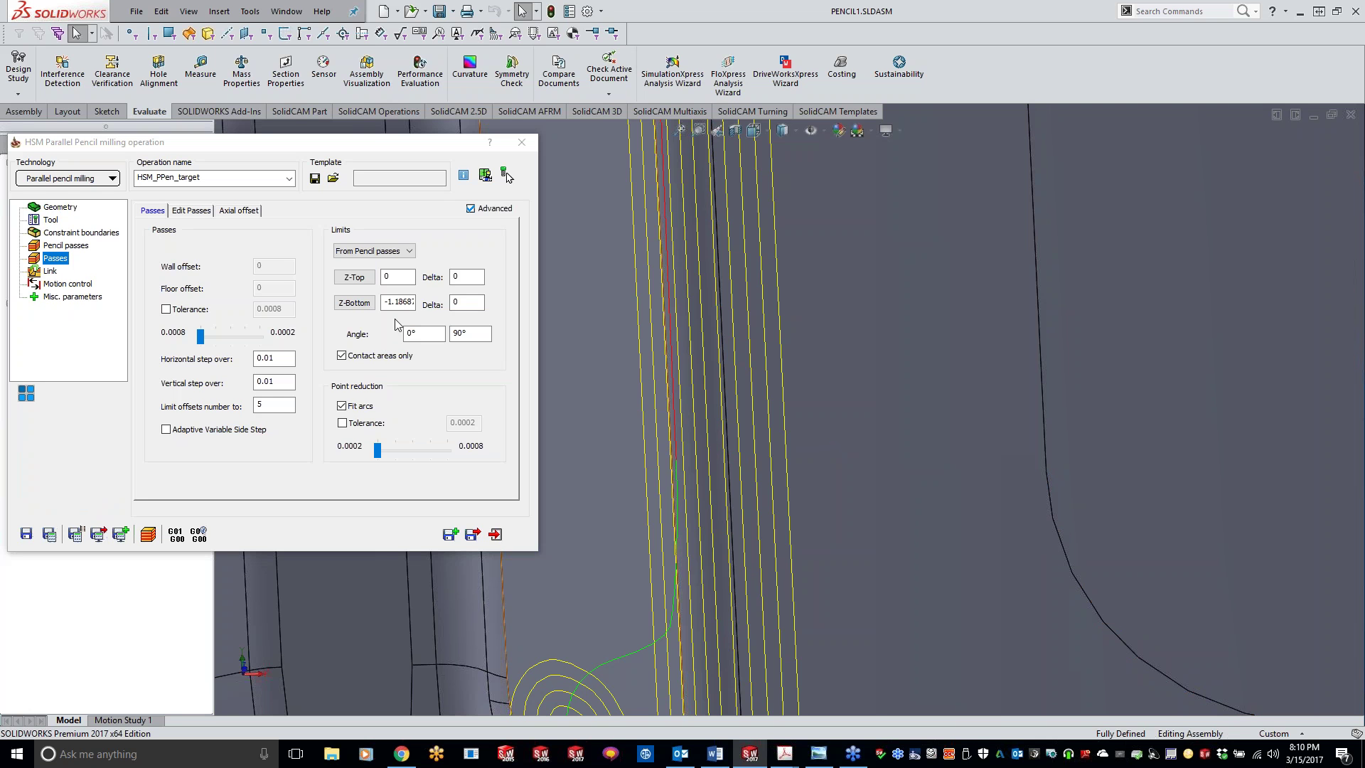
pyautogui.click(192, 211)
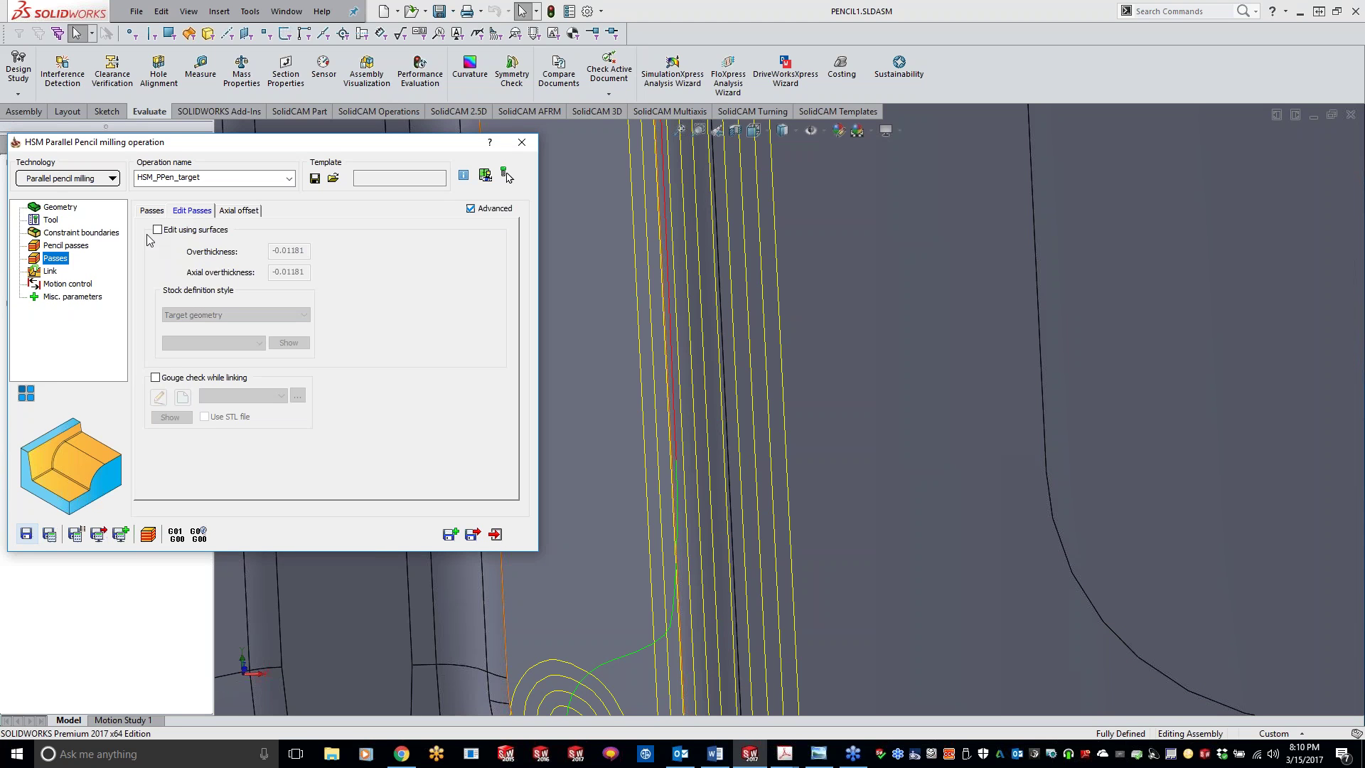
pyautogui.click(240, 211)
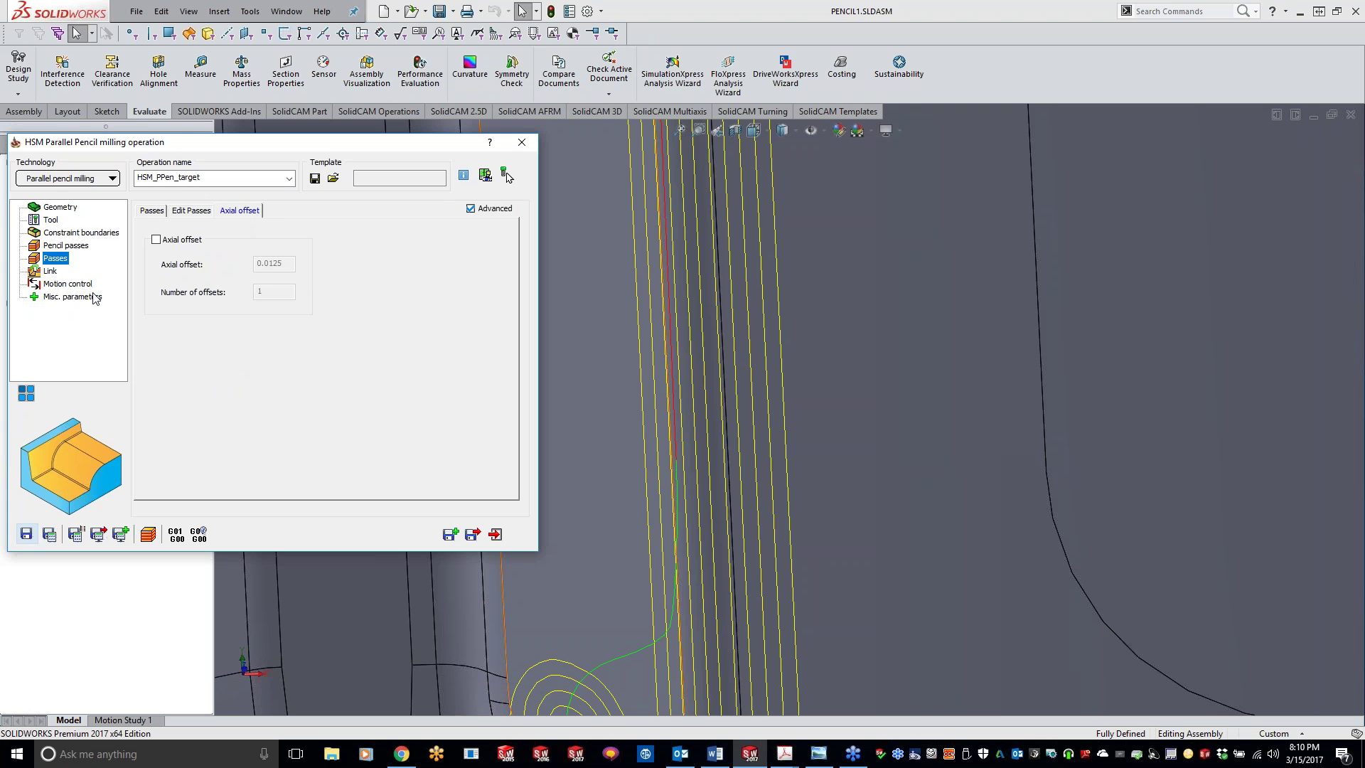
pyautogui.click(49, 271)
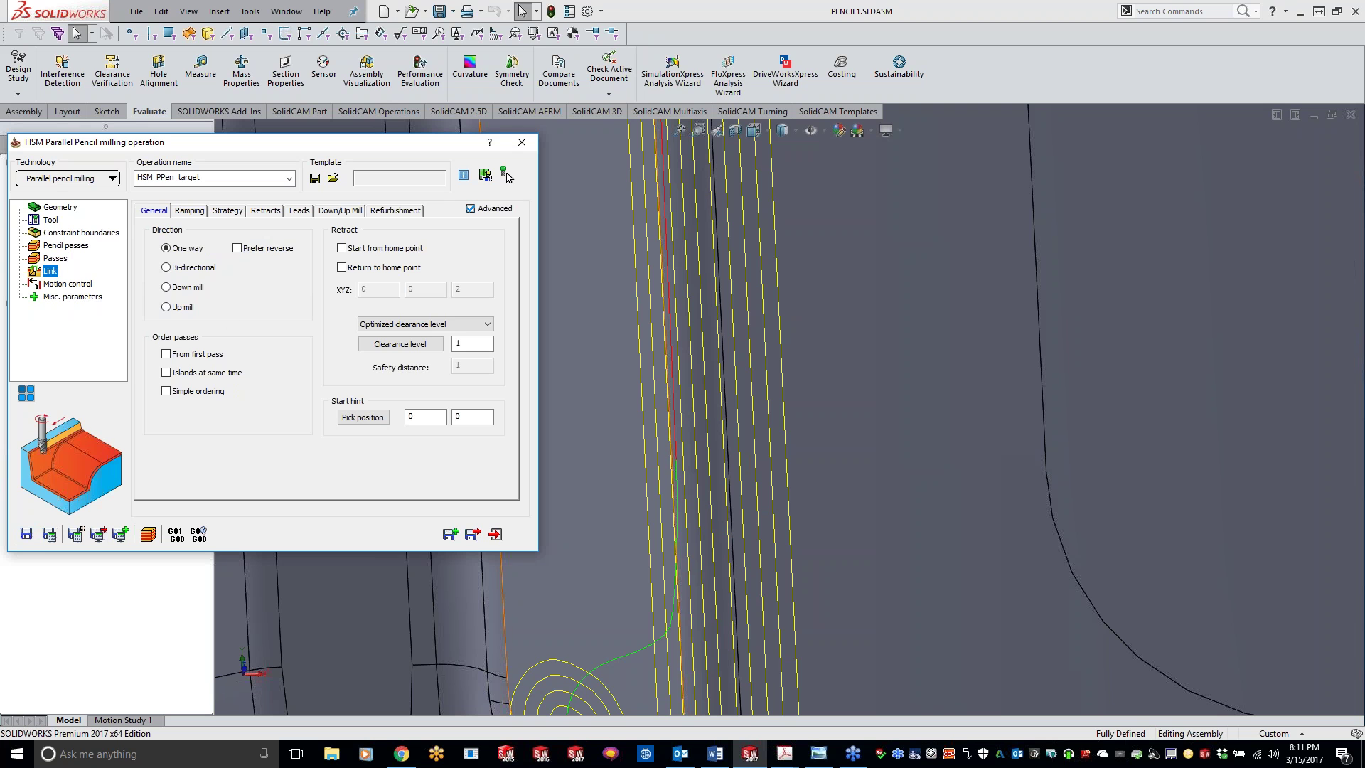
pyautogui.click(69, 246)
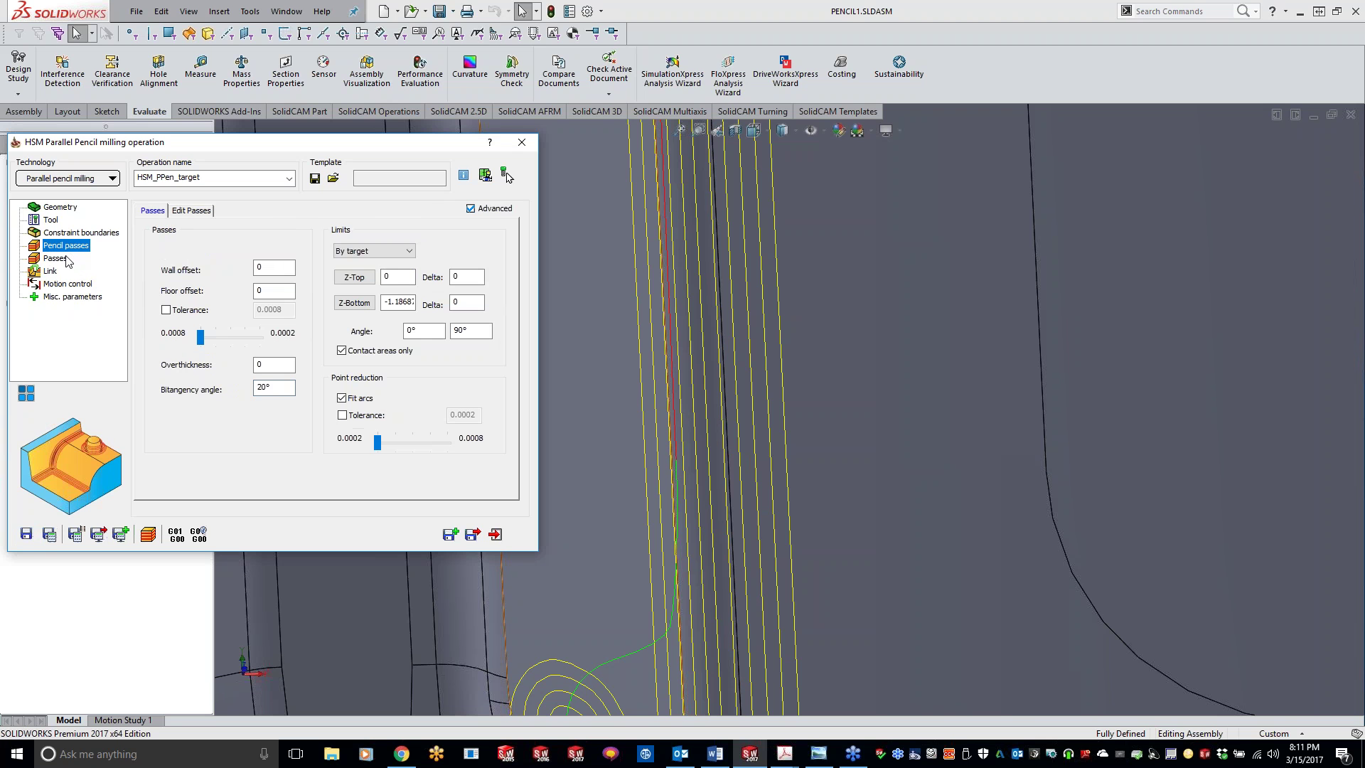
pyautogui.click(57, 259)
pyautogui.click(151, 211)
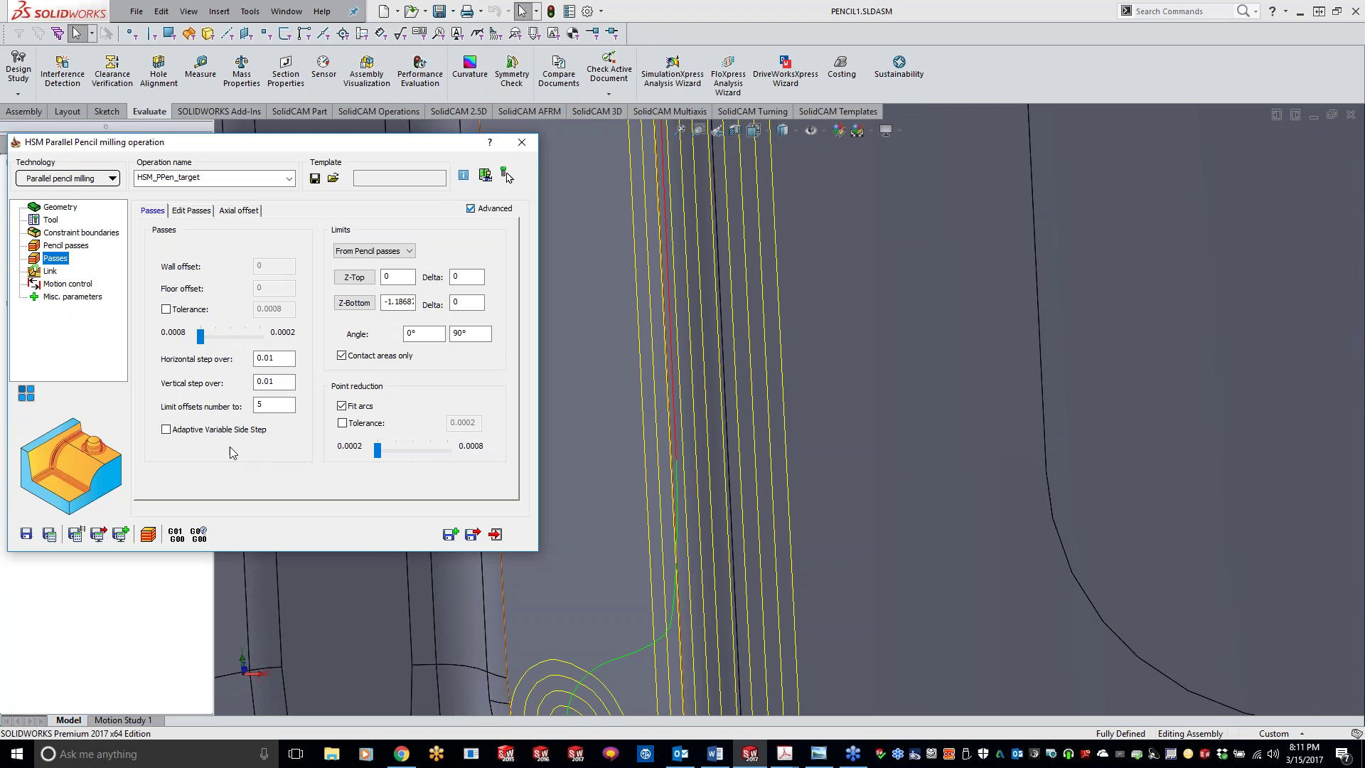
# Step: Inspect the parallel pencil toolpath at the pocket's lower corner and across the whole cavity, and start the operation's simulation
pyautogui.scroll(5, 824, 577)
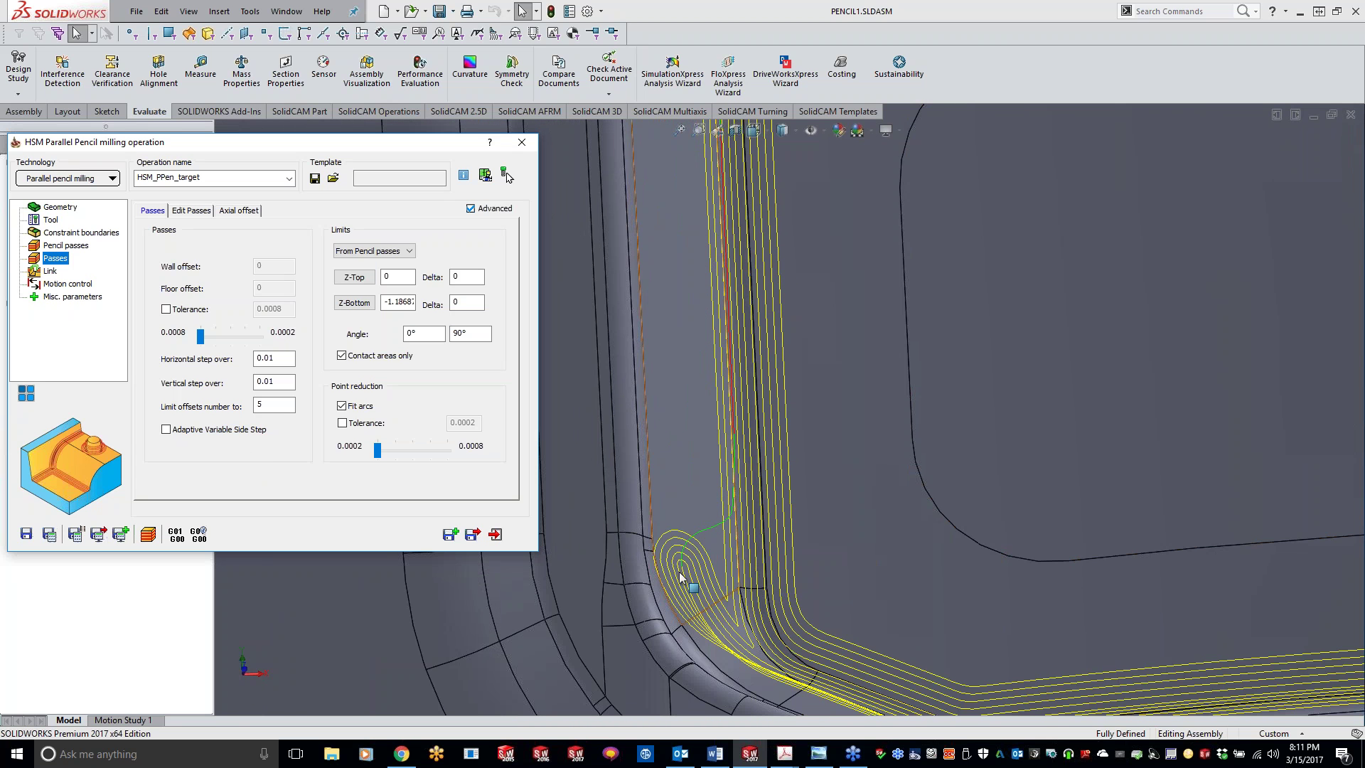
pyautogui.scroll(-5, 786, 575)
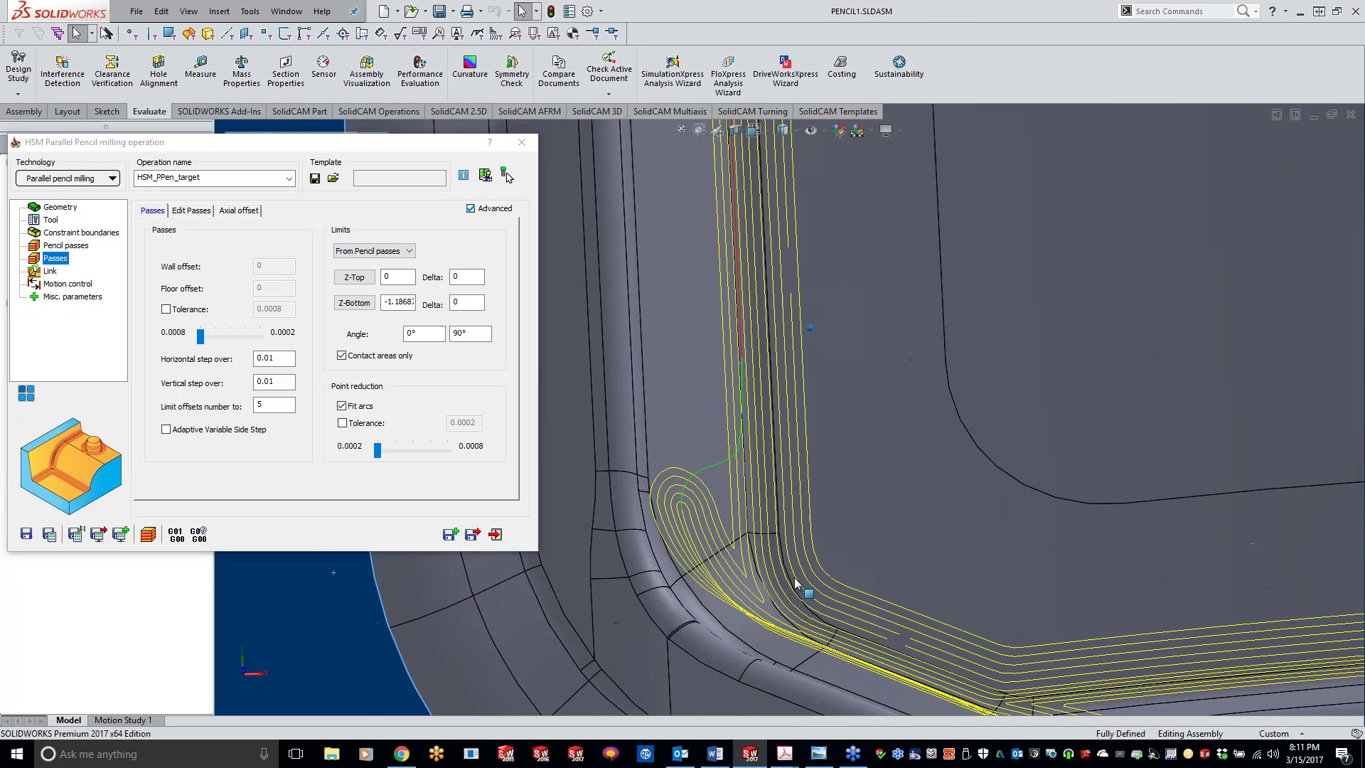
pyautogui.scroll(-3, 740, 569)
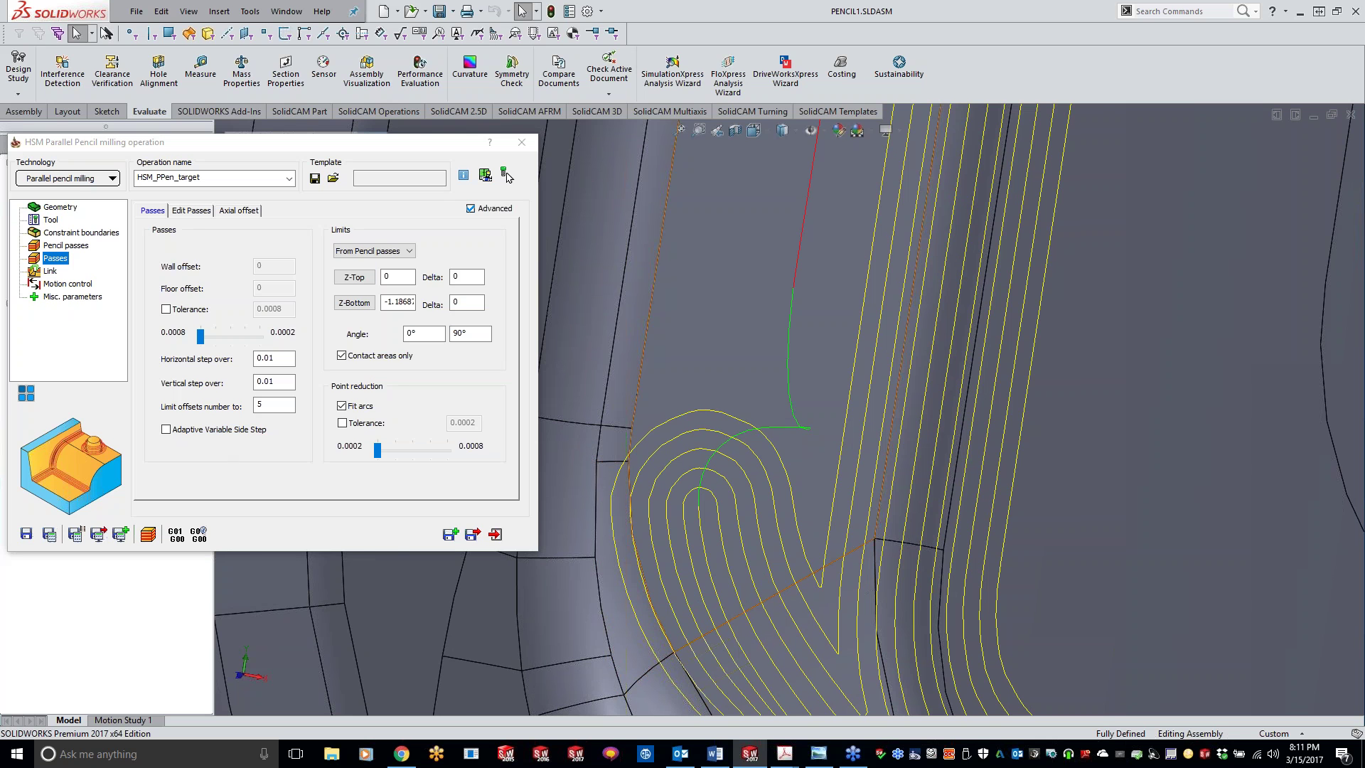
pyautogui.scroll(5, 1028, 574)
pyautogui.scroll(6, 984, 561)
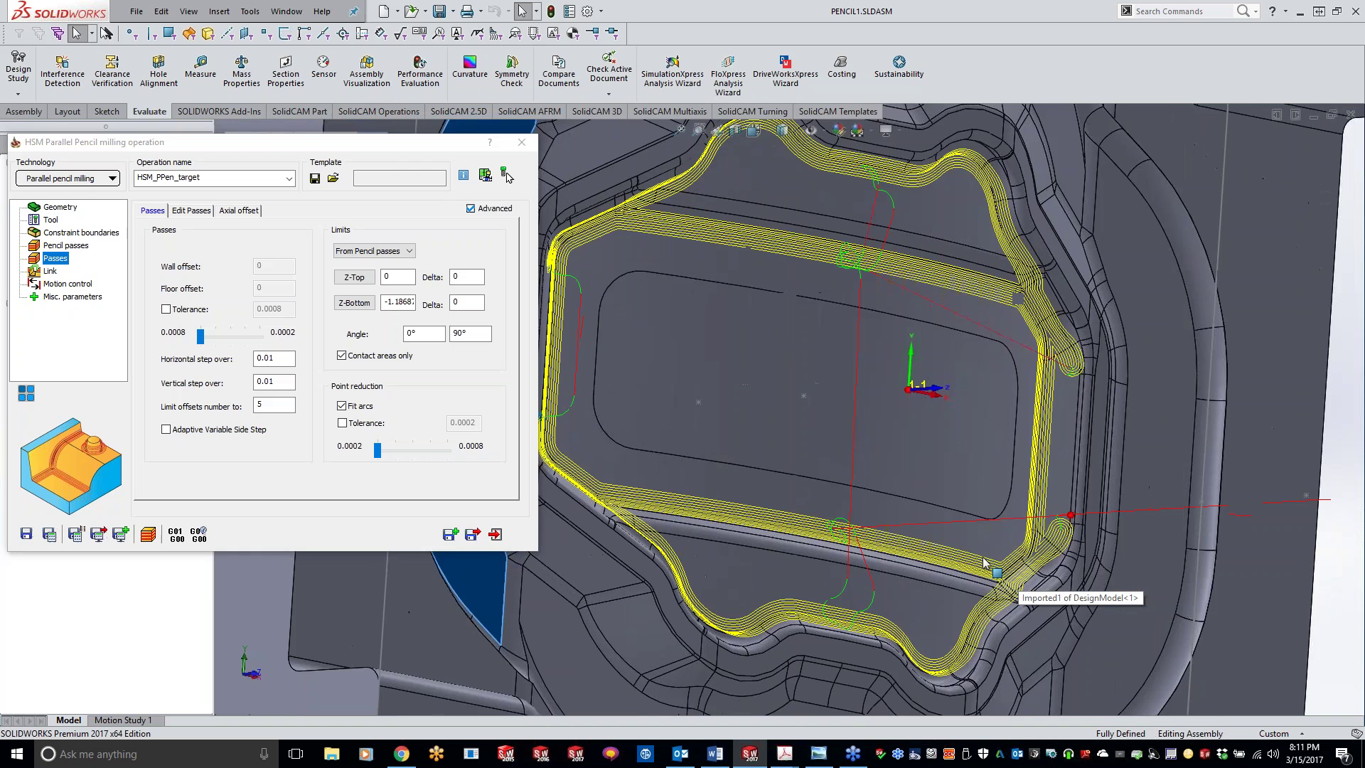
pyautogui.click(504, 175)
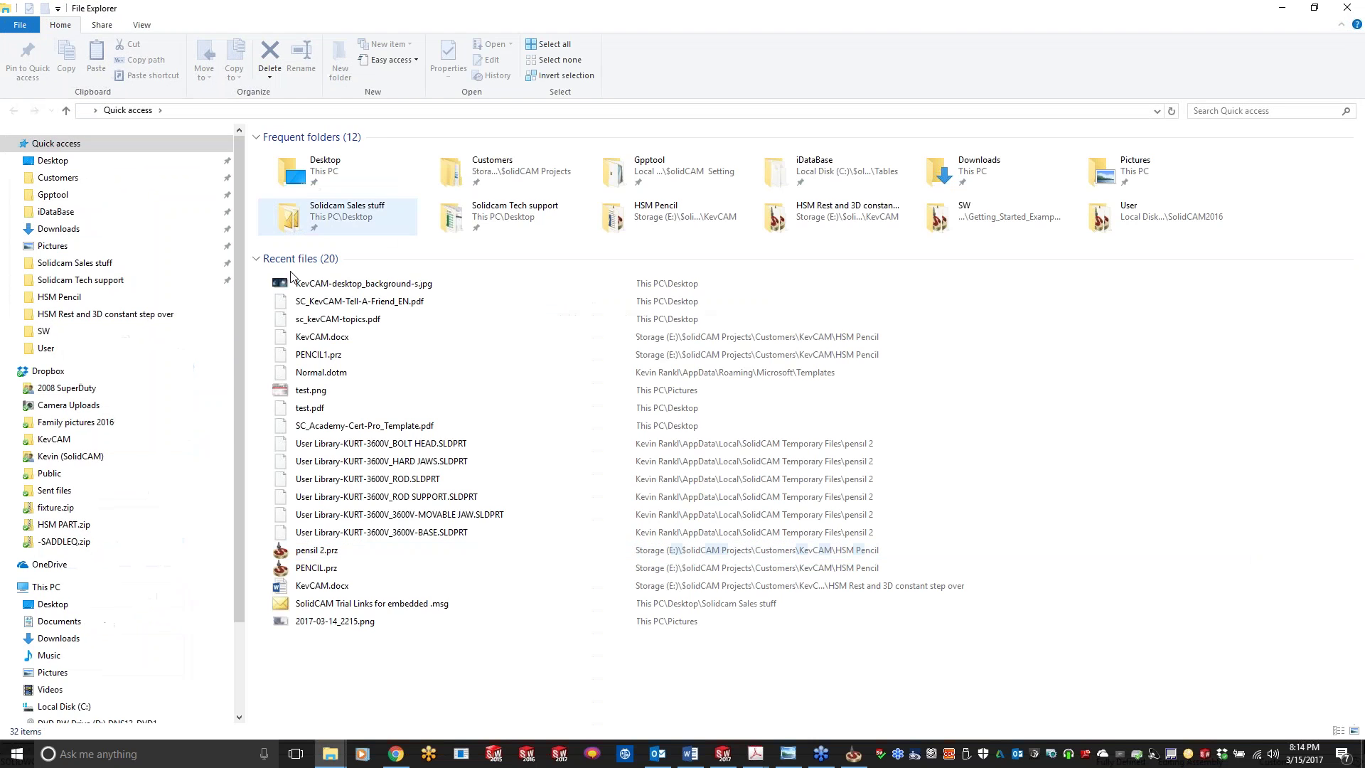
# Step: Look through the SolidCAM_Settings_for_faster_SolidVerify images on stock update, target loading, fixed step and tool facet tolerance, and close the image viewer
pyautogui.moveTo(538, 10); pyautogui.dragTo(901, 313)
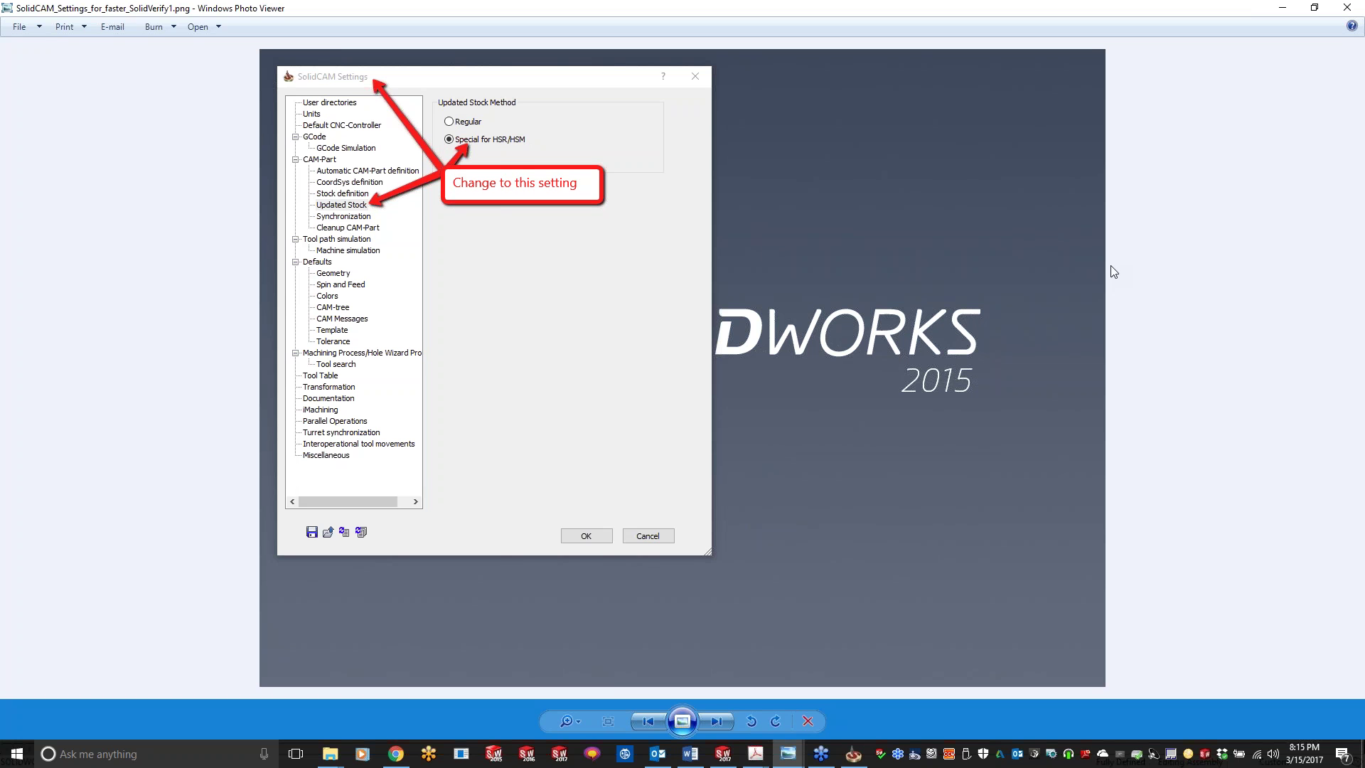
pyautogui.press('Right')
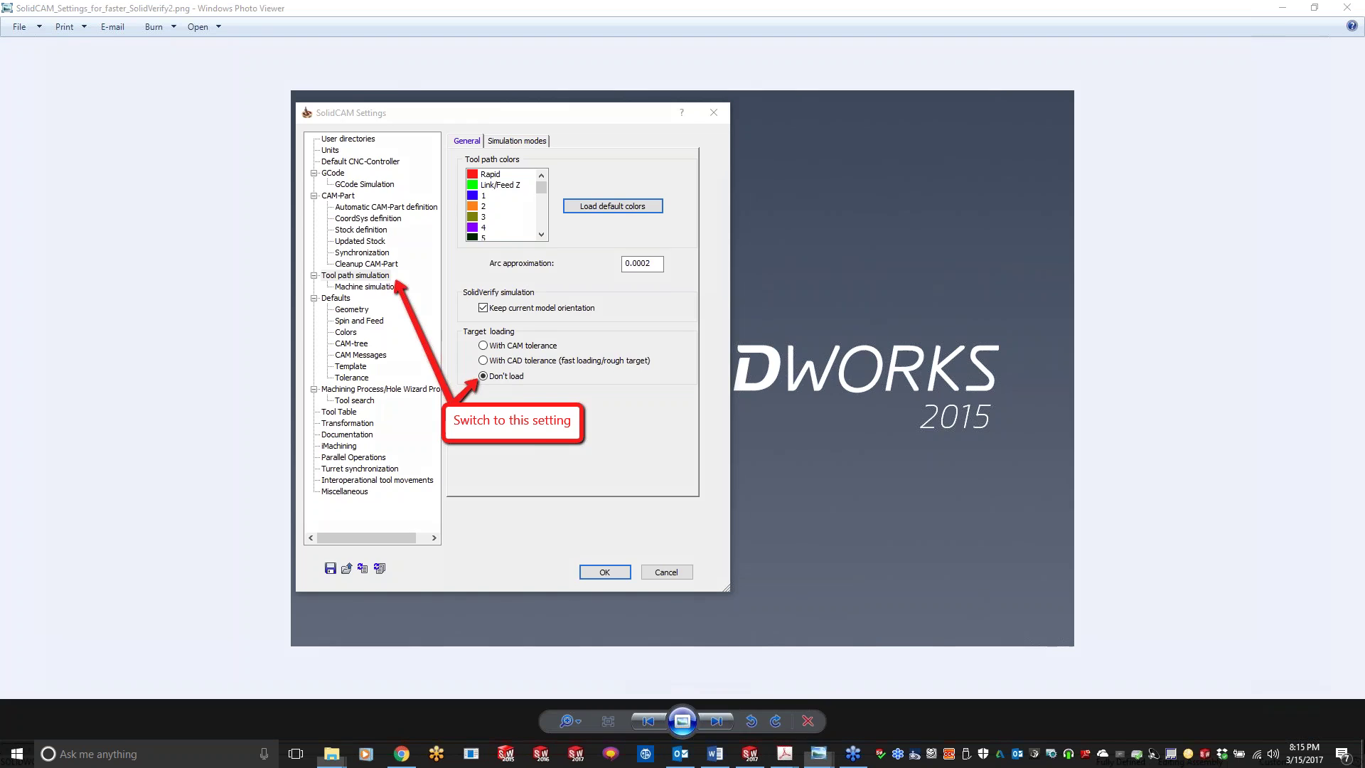
pyautogui.press('Right')
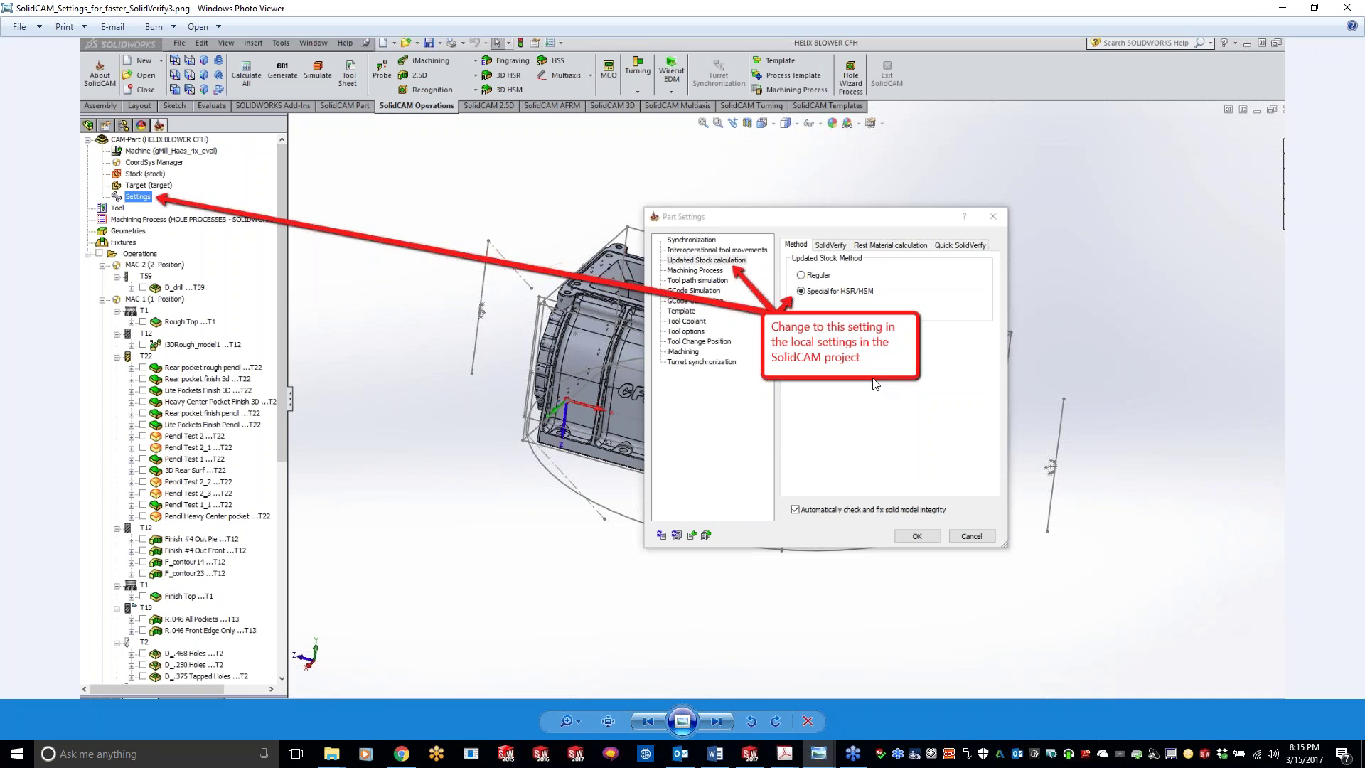
pyautogui.press('Right')
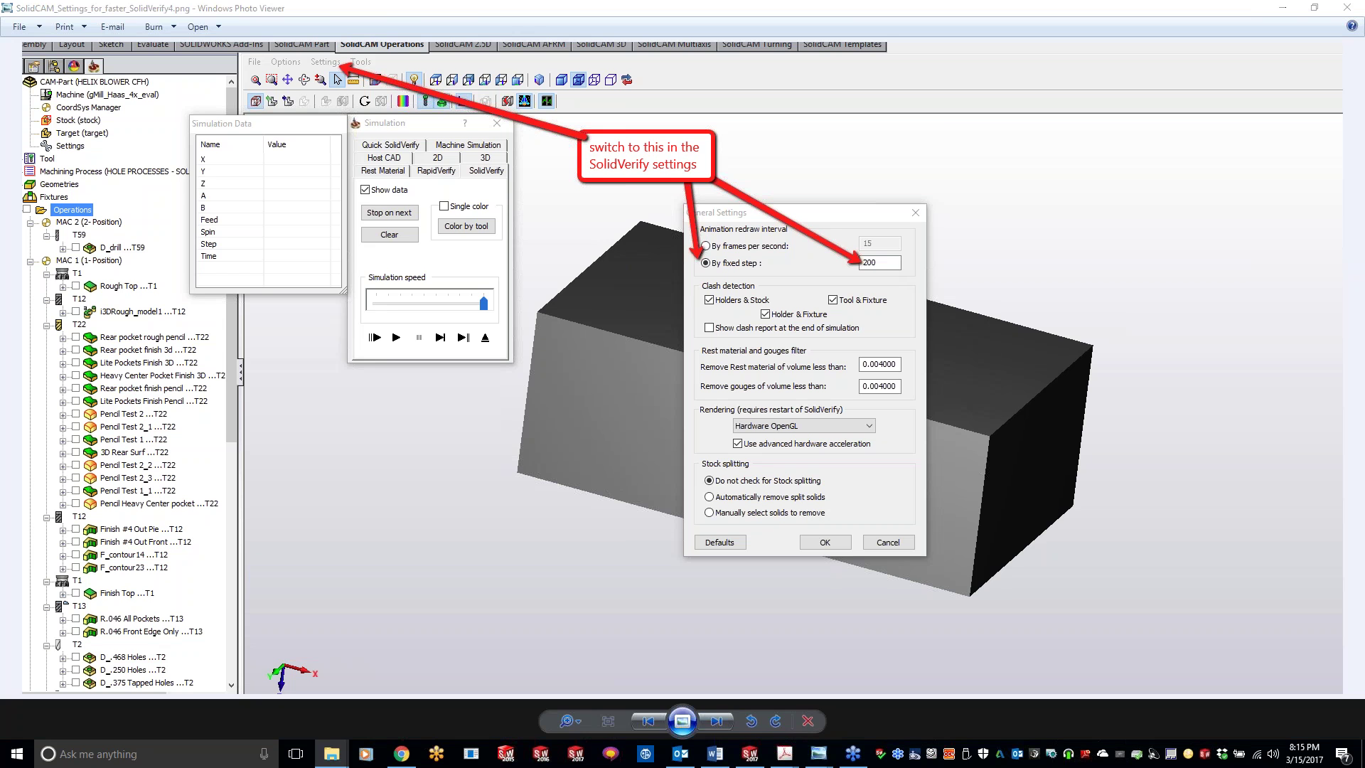
pyautogui.press('Right')
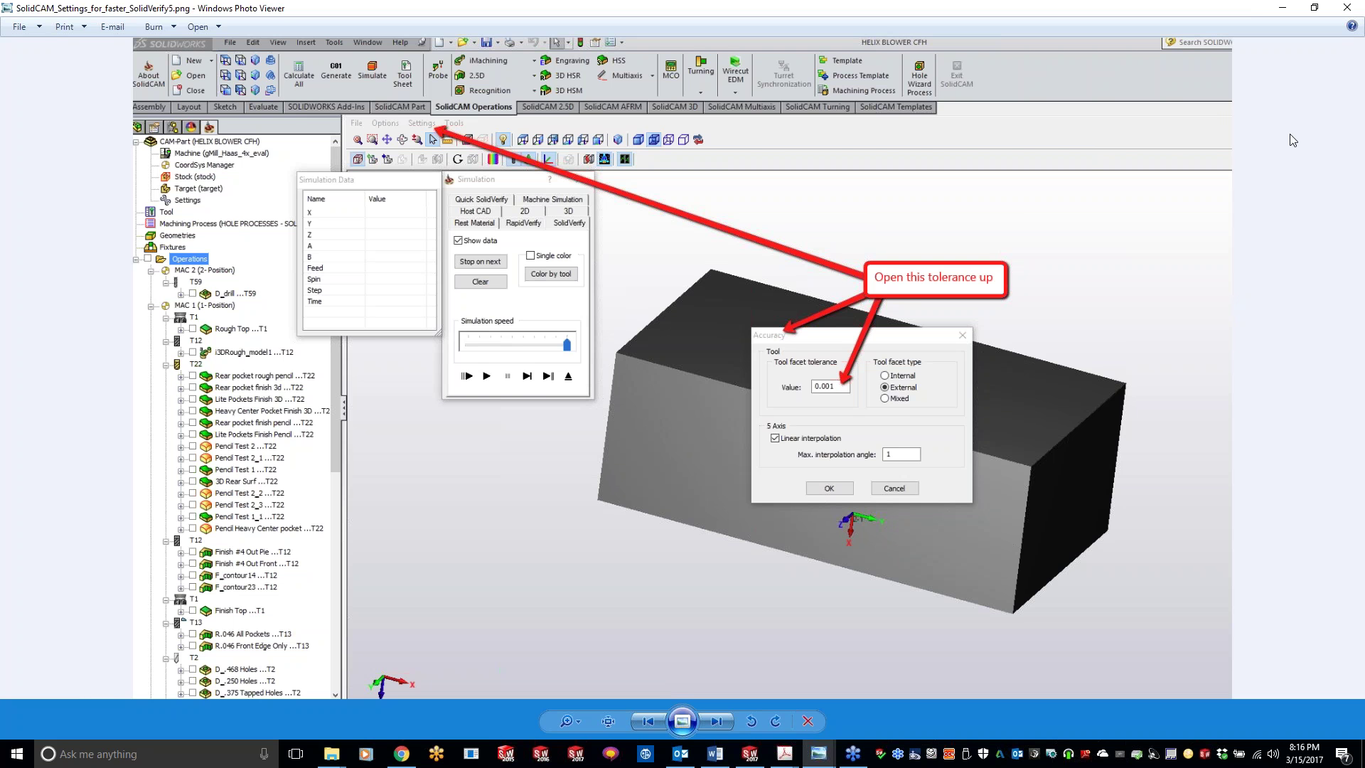
pyautogui.press('Left')
pyautogui.press('Left')
pyautogui.press('Left')
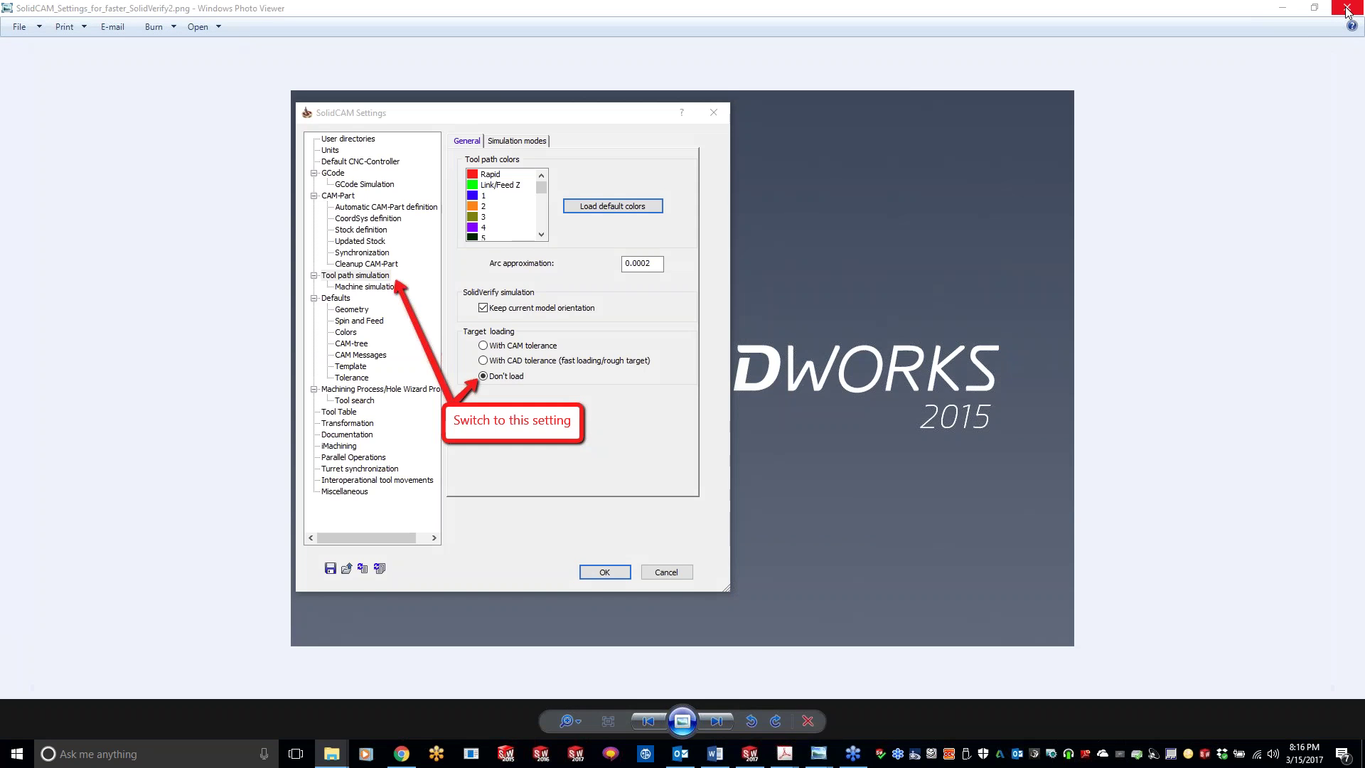
pyautogui.click(1346, 7)
pyautogui.click(1345, 8)
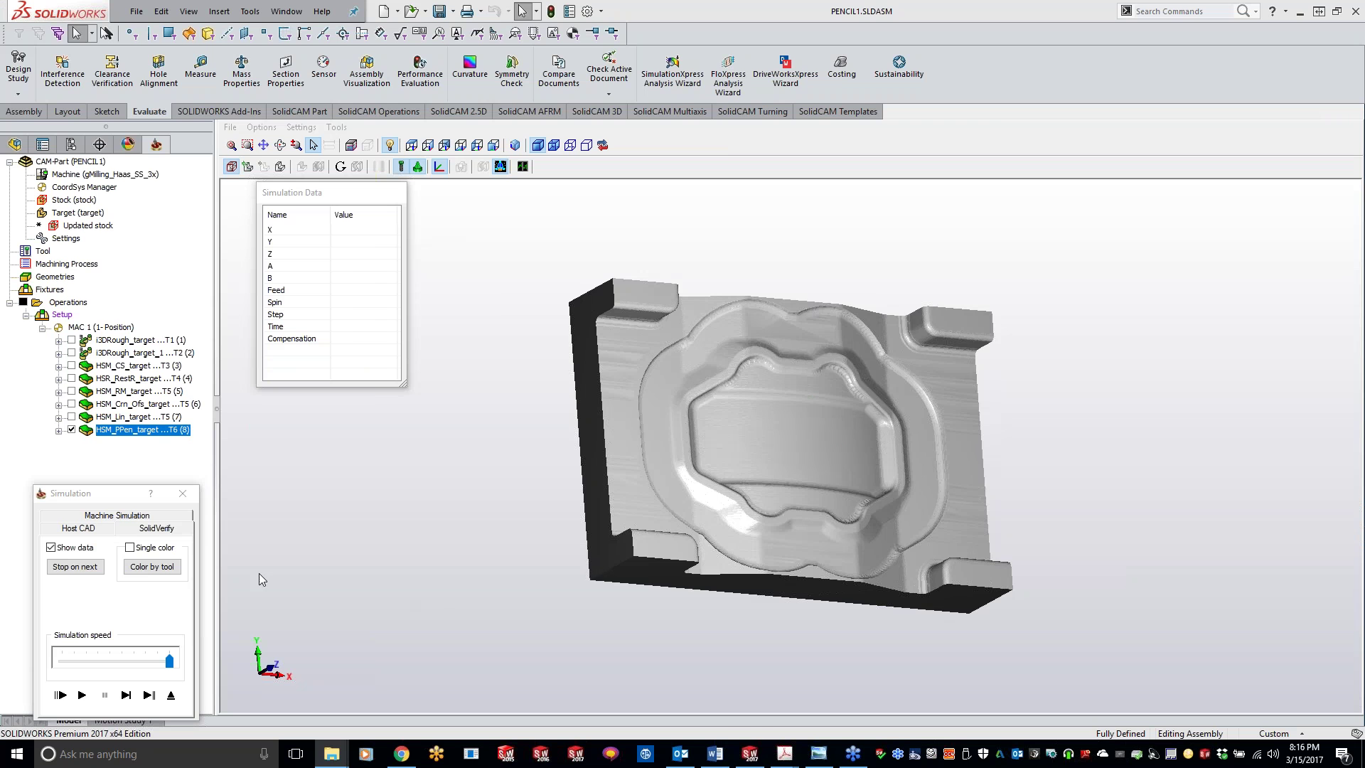
# Step: Simulate HSM_PPen_target on the updated stock in SolidVerify, and close the simulation and the operation
pyautogui.moveTo(351, 555); pyautogui.dragTo(328, 562, button='middle')
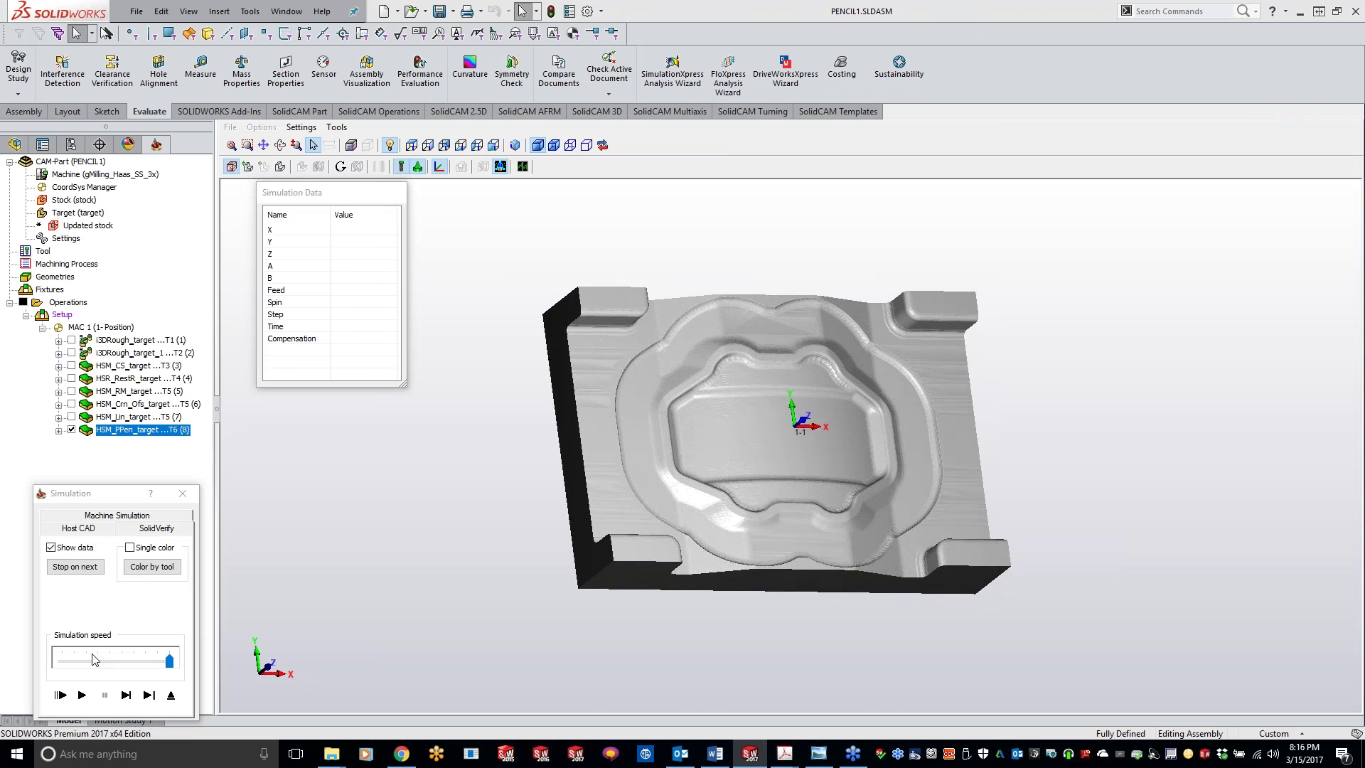
pyautogui.click(83, 695)
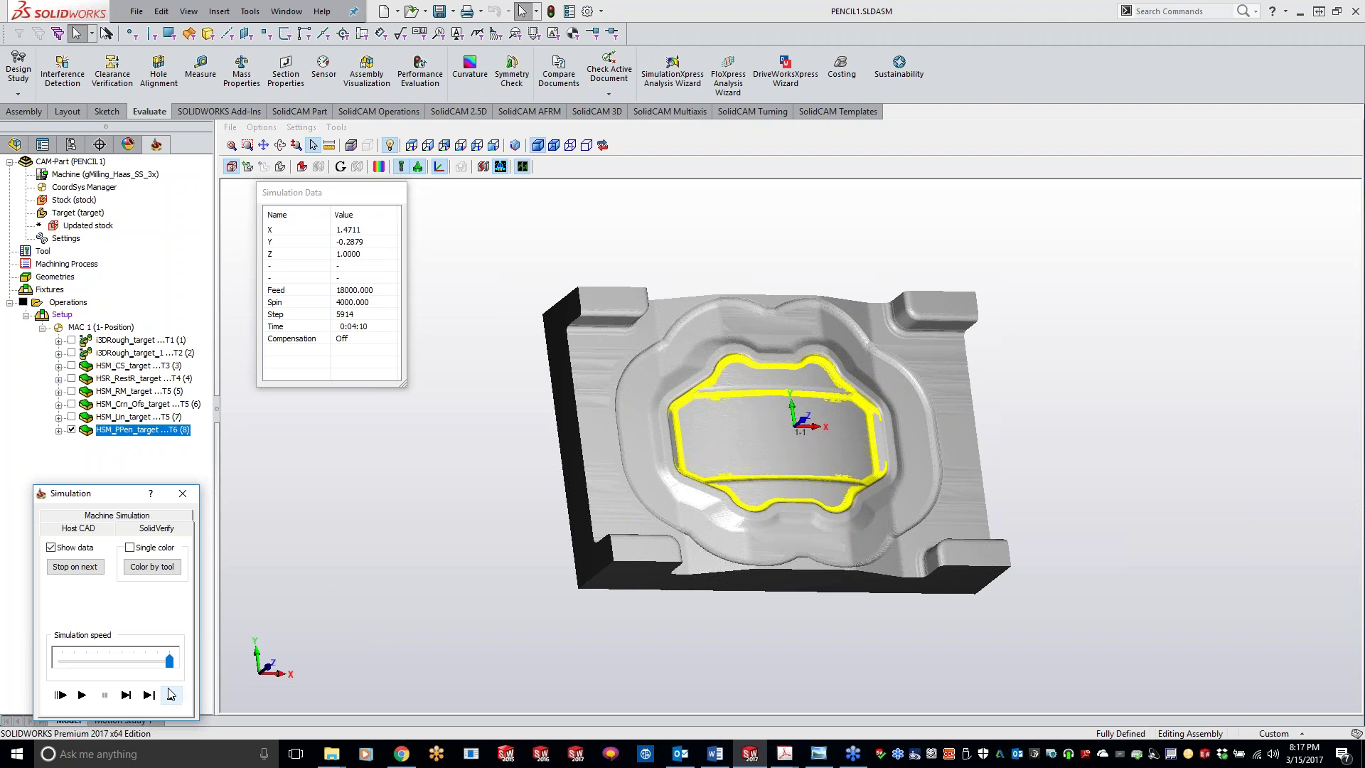
pyautogui.click(183, 494)
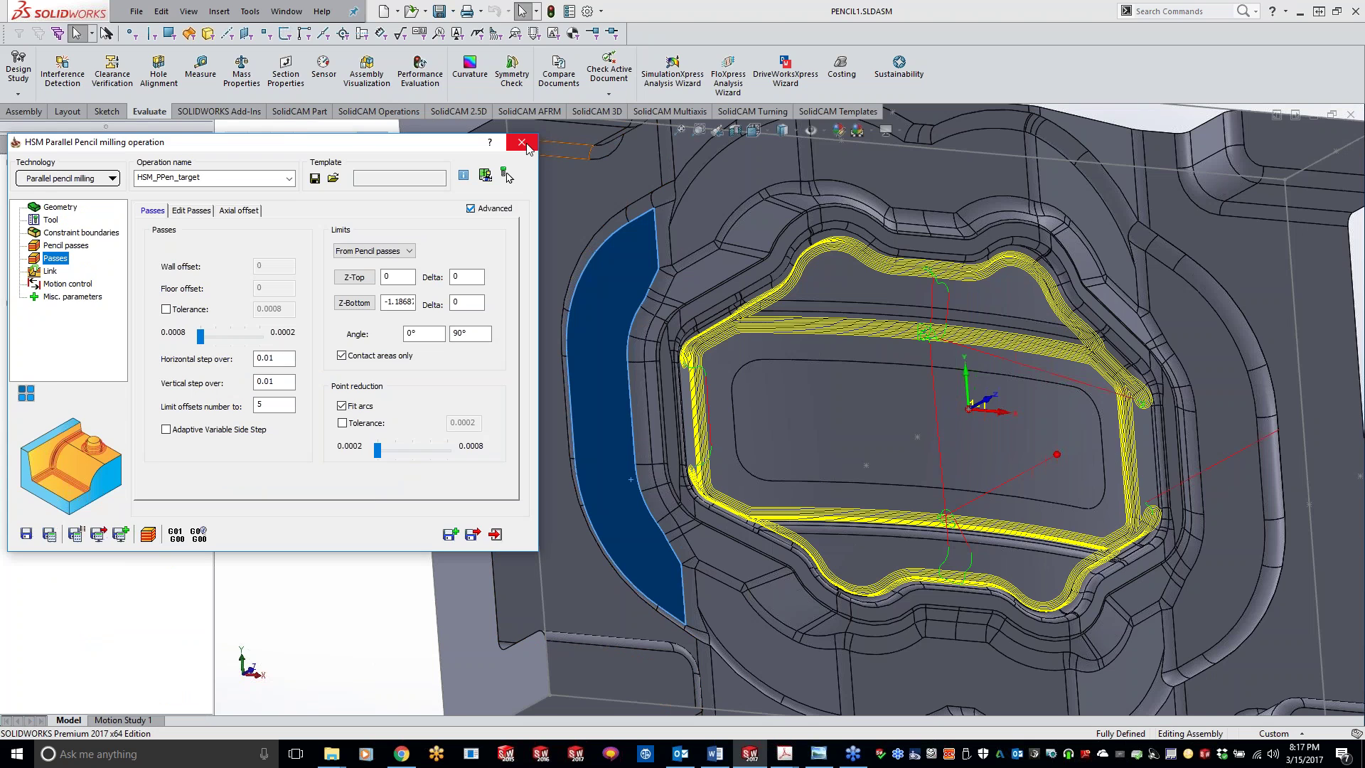
pyautogui.click(522, 142)
# Step: Copy the HSM_PPen_target operation and change the copy's technology to Pencil milling
pyautogui.moveTo(867, 453); pyautogui.dragTo(836, 474, button='middle')
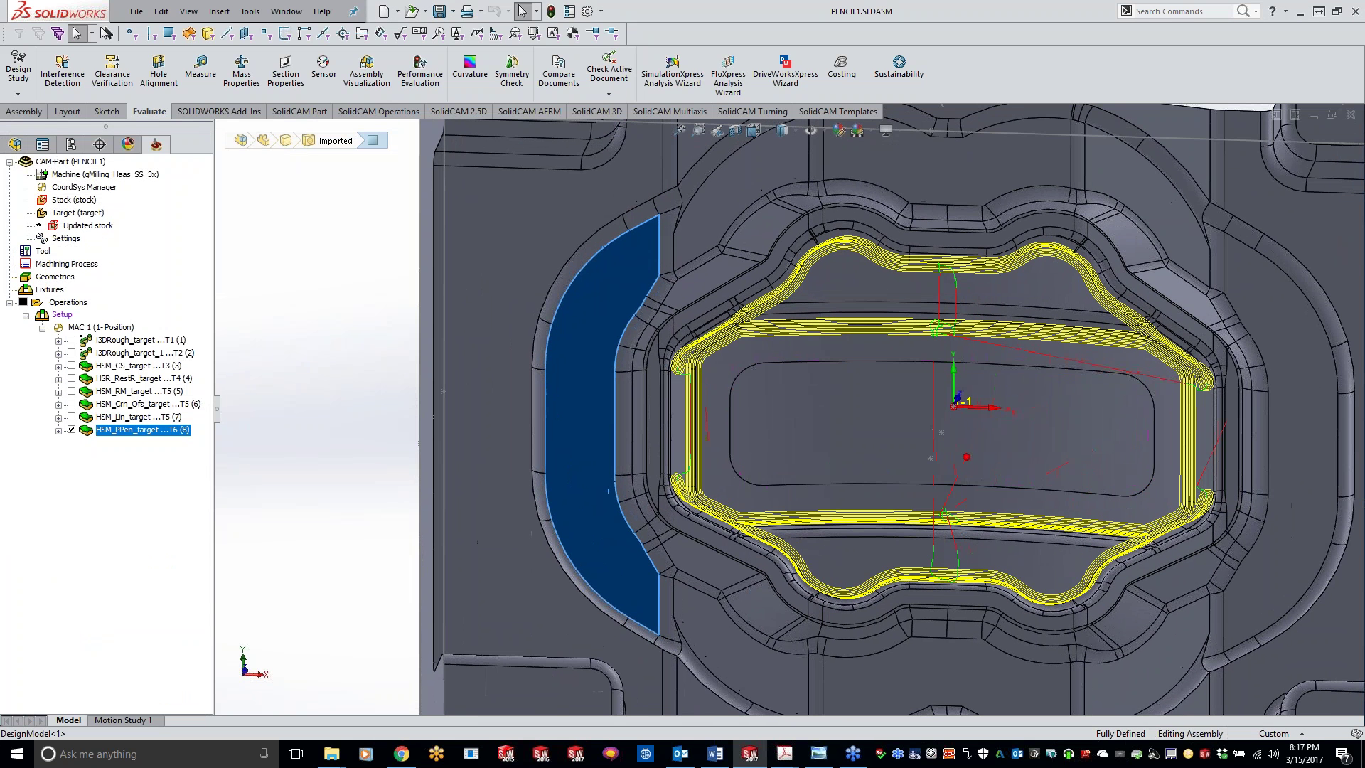
pyautogui.click(173, 430)
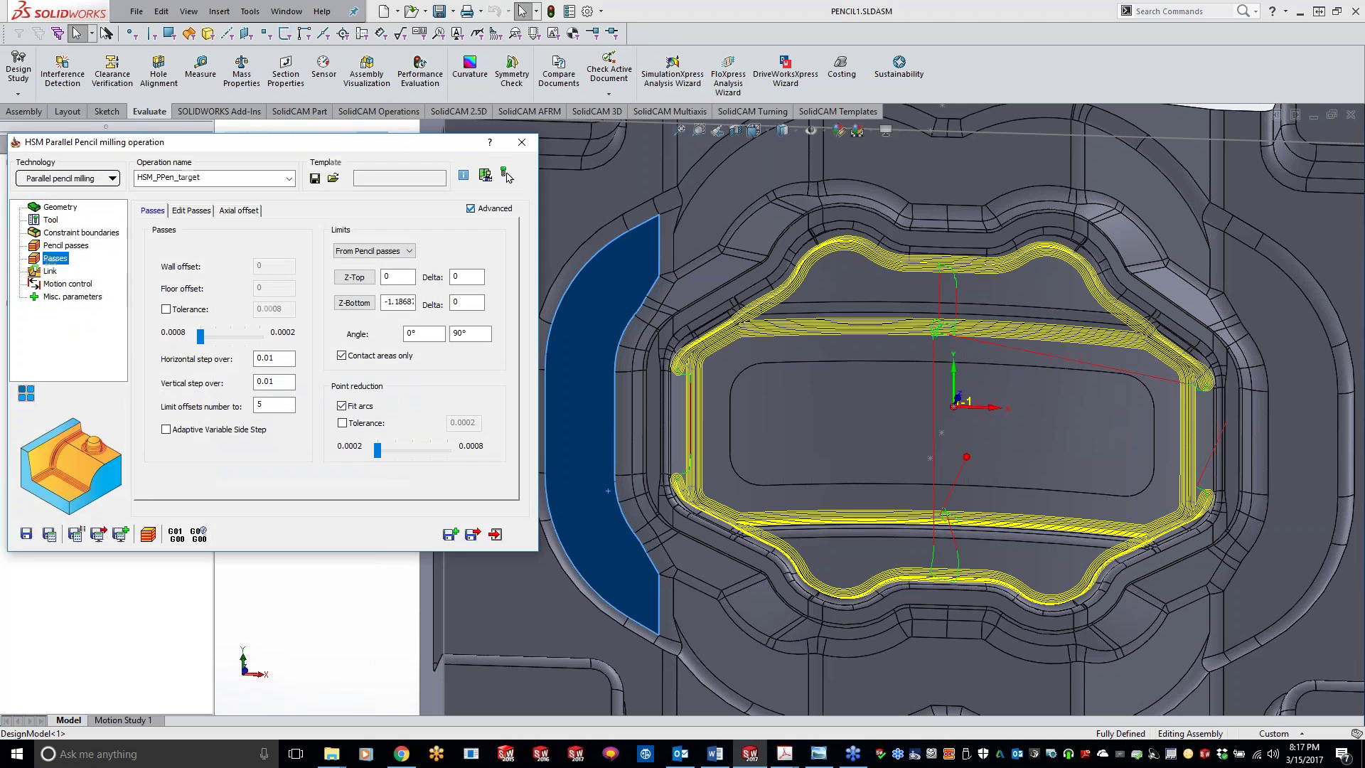
pyautogui.click(443, 527)
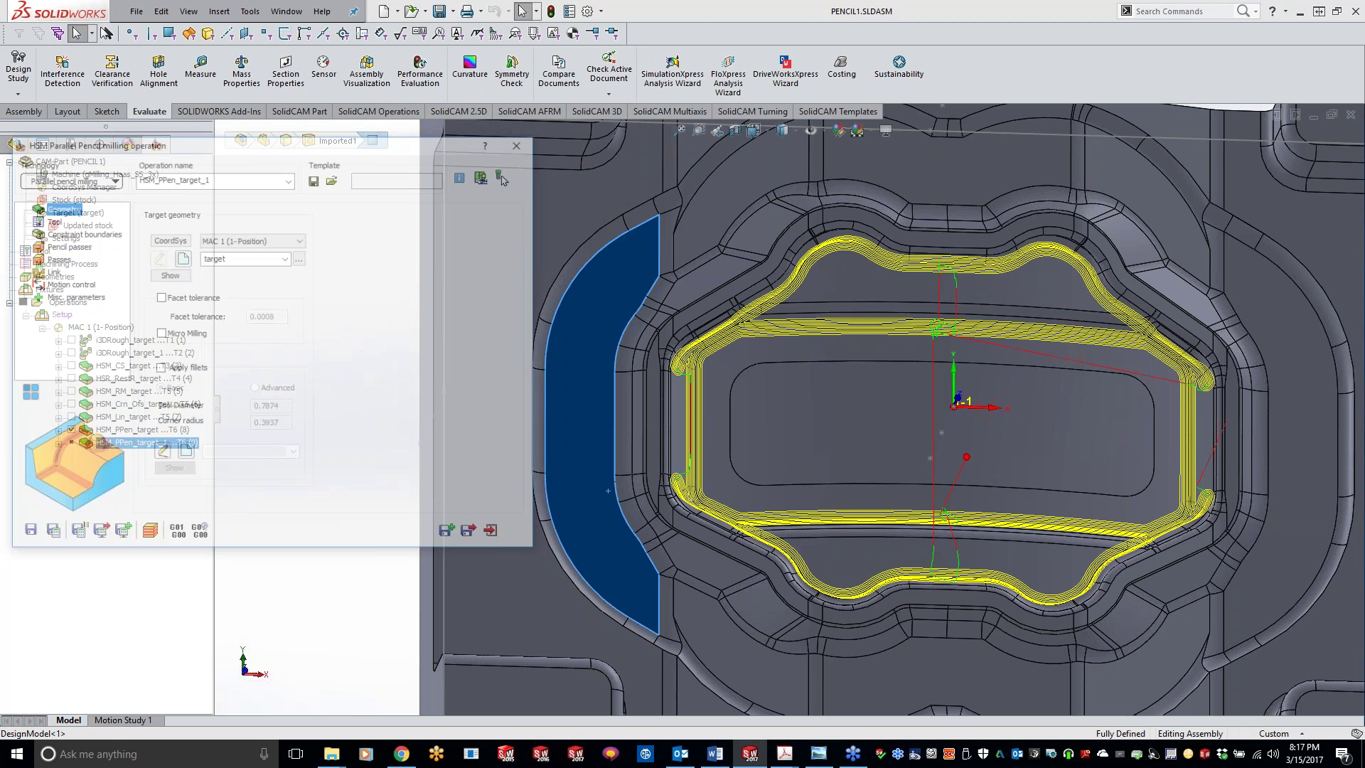
pyautogui.click(96, 183)
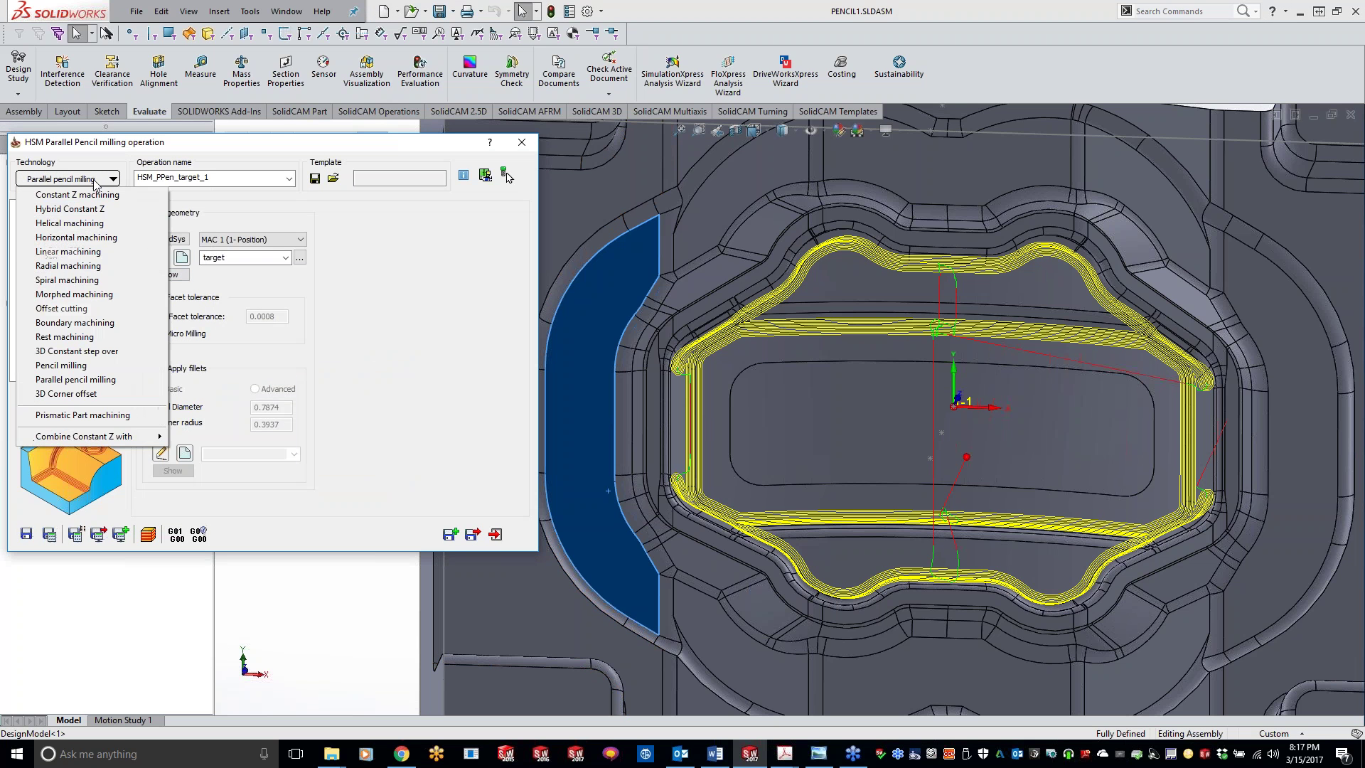
pyautogui.click(83, 366)
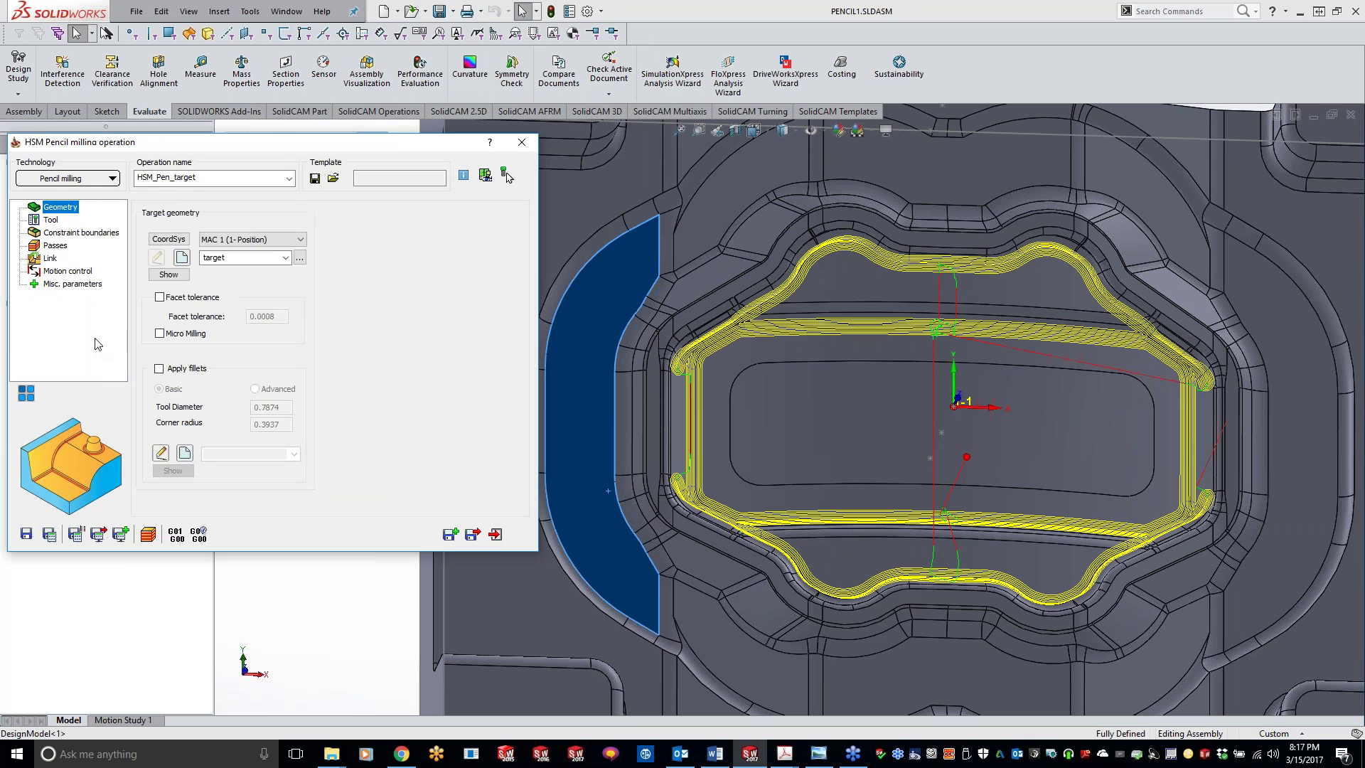
# Step: Save and calculate HSM_Pen_target, and compare its displayed toolpath with that of HSM_PPen_target
pyautogui.click(56, 246)
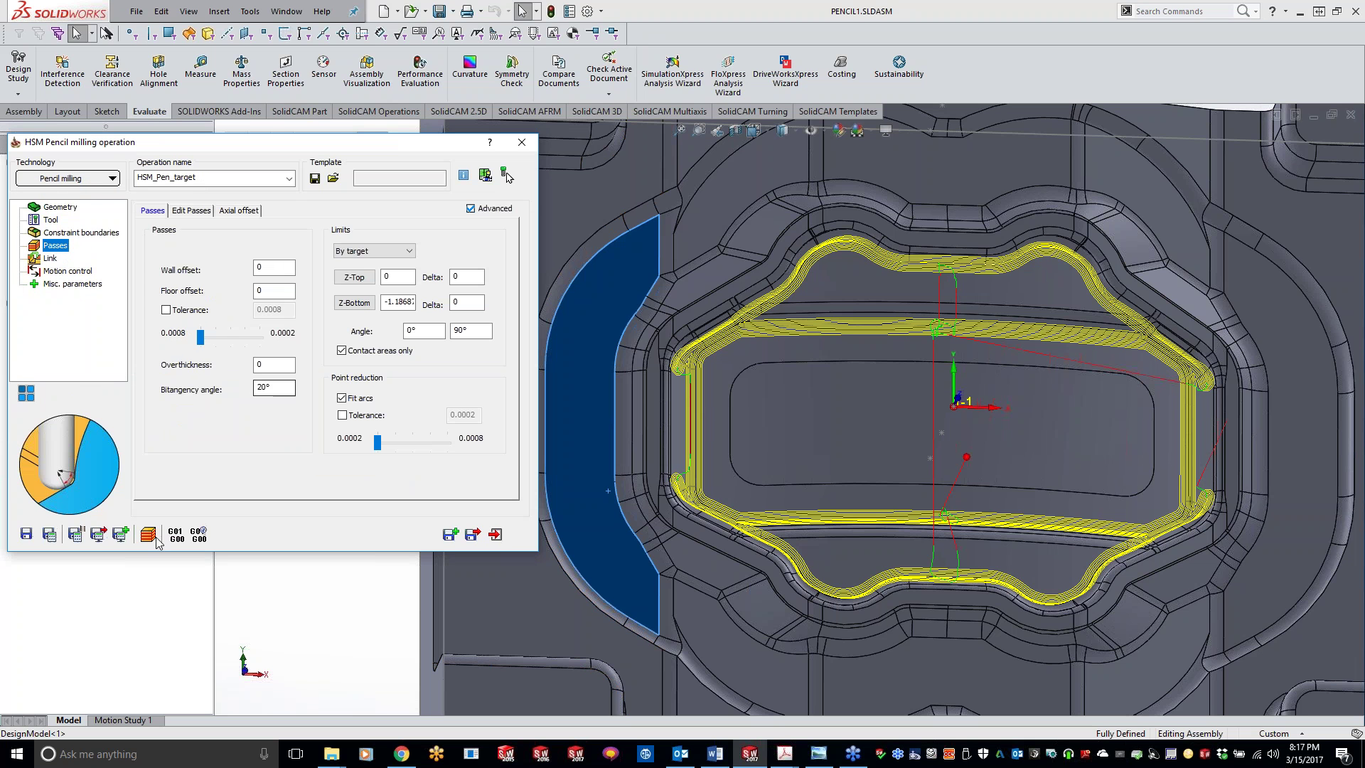
pyautogui.click(450, 534)
pyautogui.moveTo(384, 144); pyautogui.dragTo(618, 138)
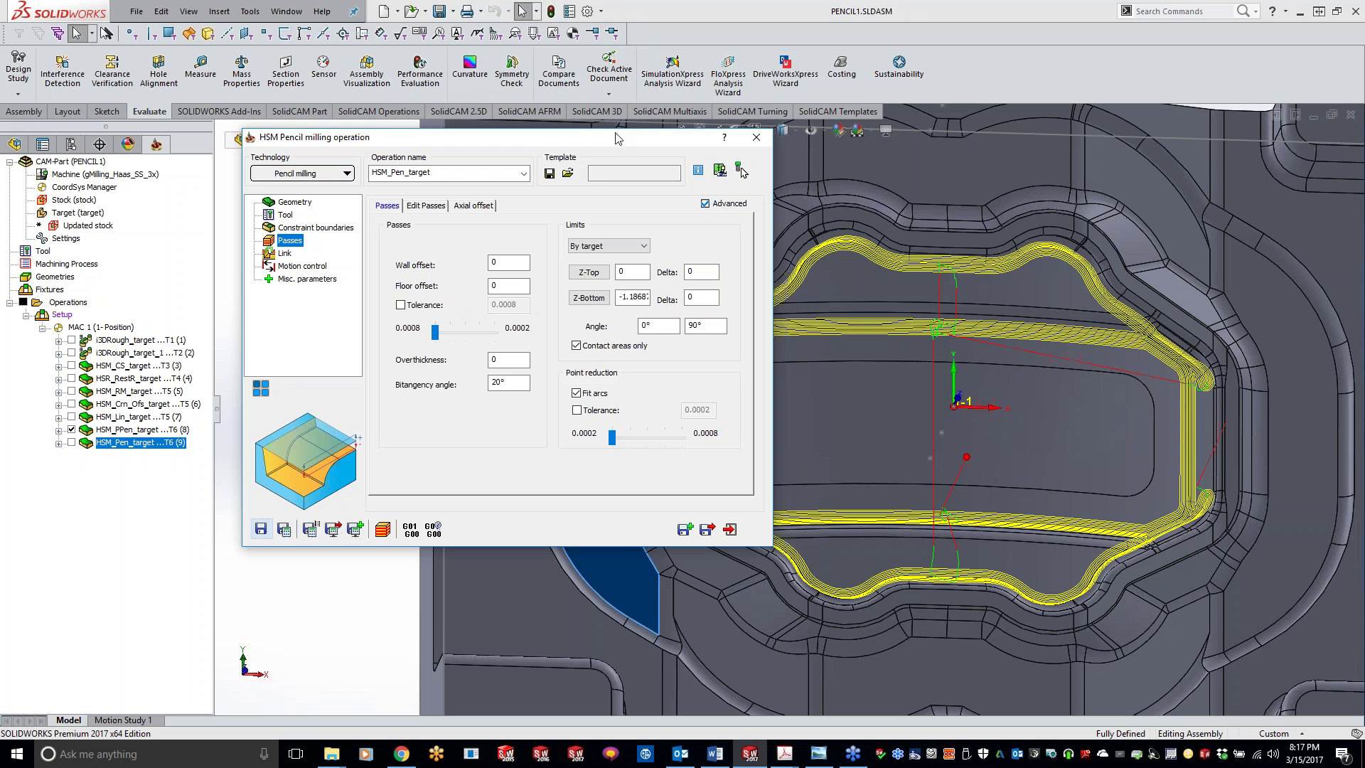
pyautogui.click(71, 442)
pyautogui.click(71, 442)
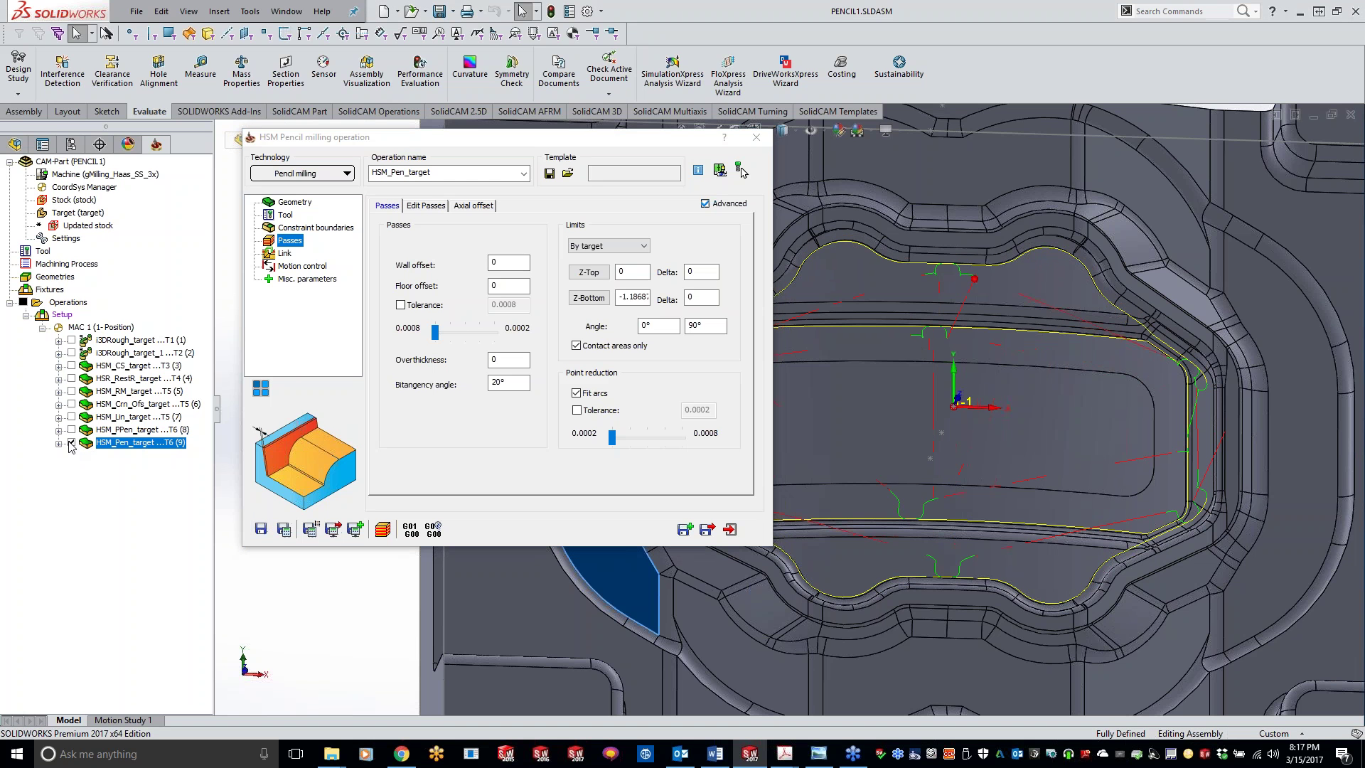
pyautogui.moveTo(437, 136); pyautogui.dragTo(286, 79)
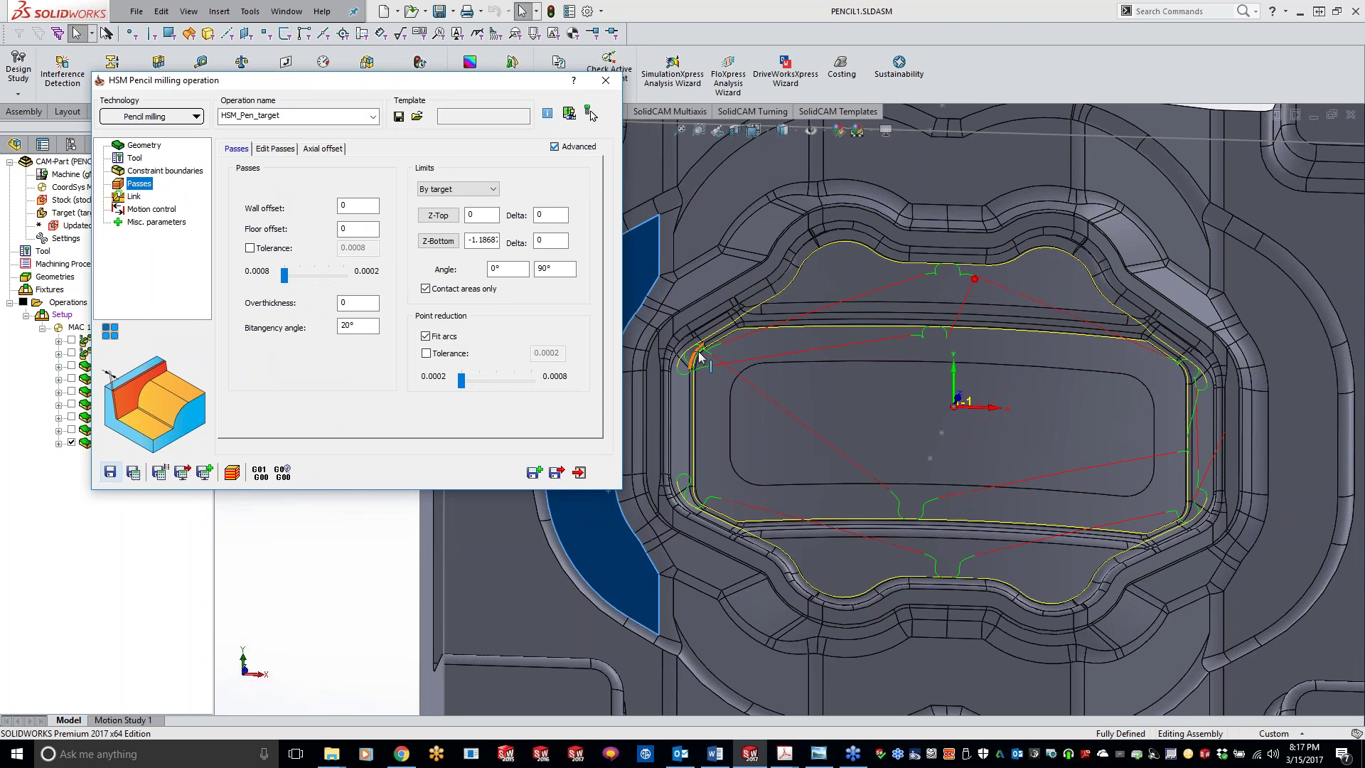
pyautogui.click(72, 443)
pyautogui.click(71, 429)
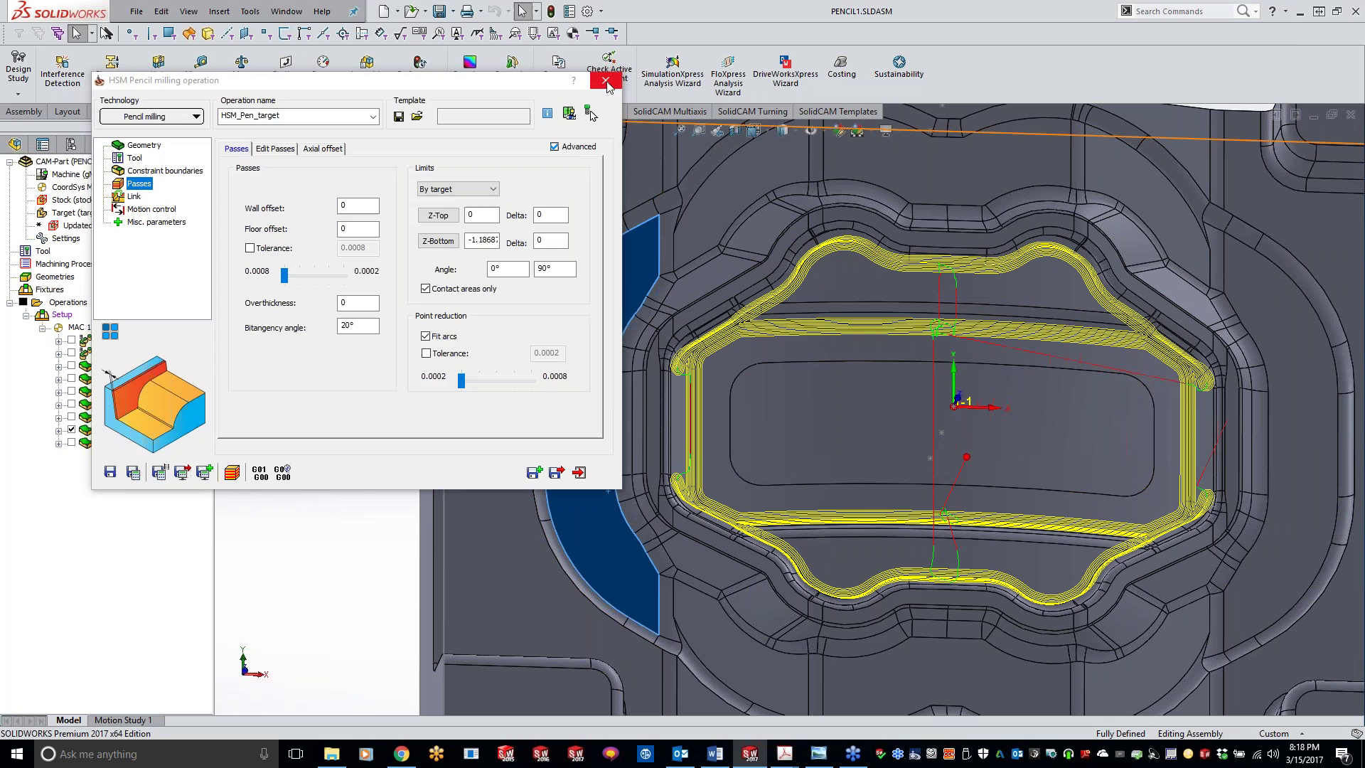
# Step: Close the HSM Pencil milling operation and the PENCIL1 CAM-Part
pyautogui.click(605, 80)
pyautogui.rightClick(80, 161)
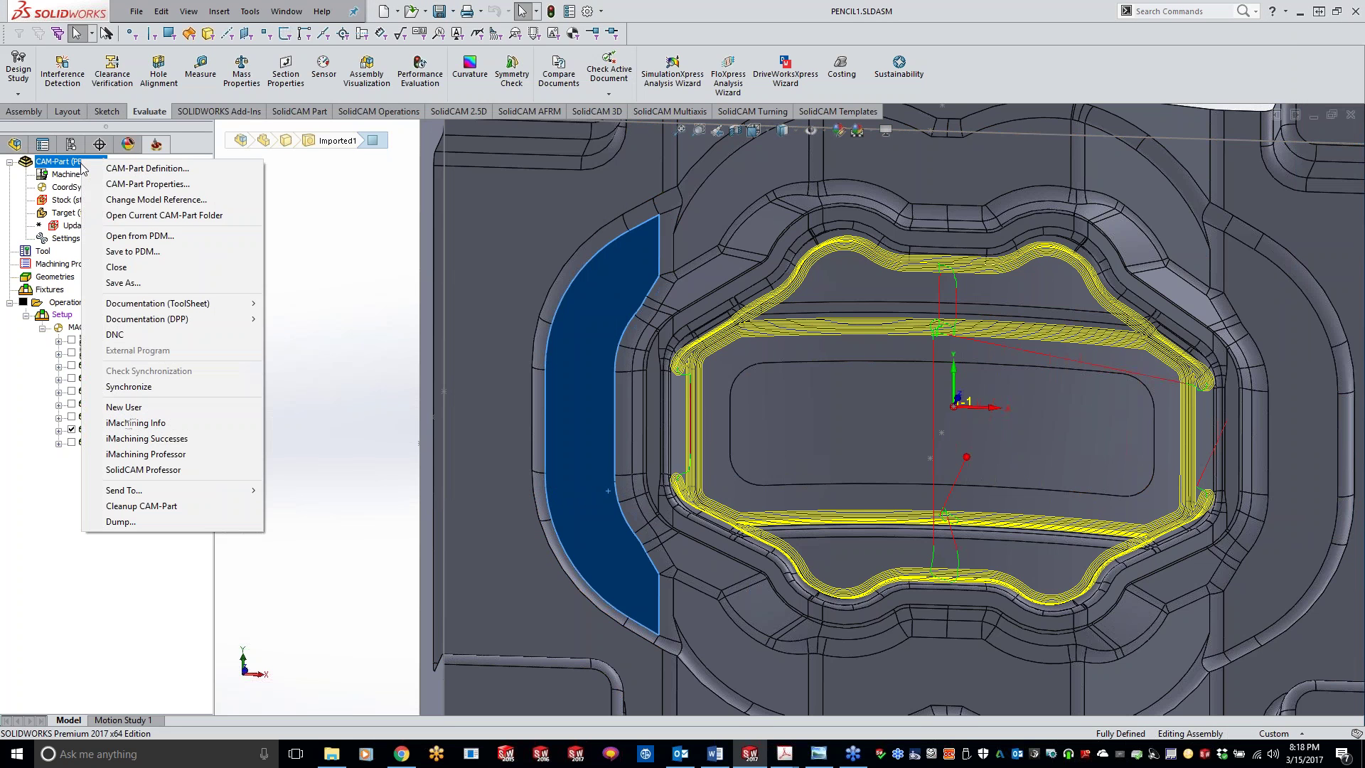
pyautogui.click(134, 267)
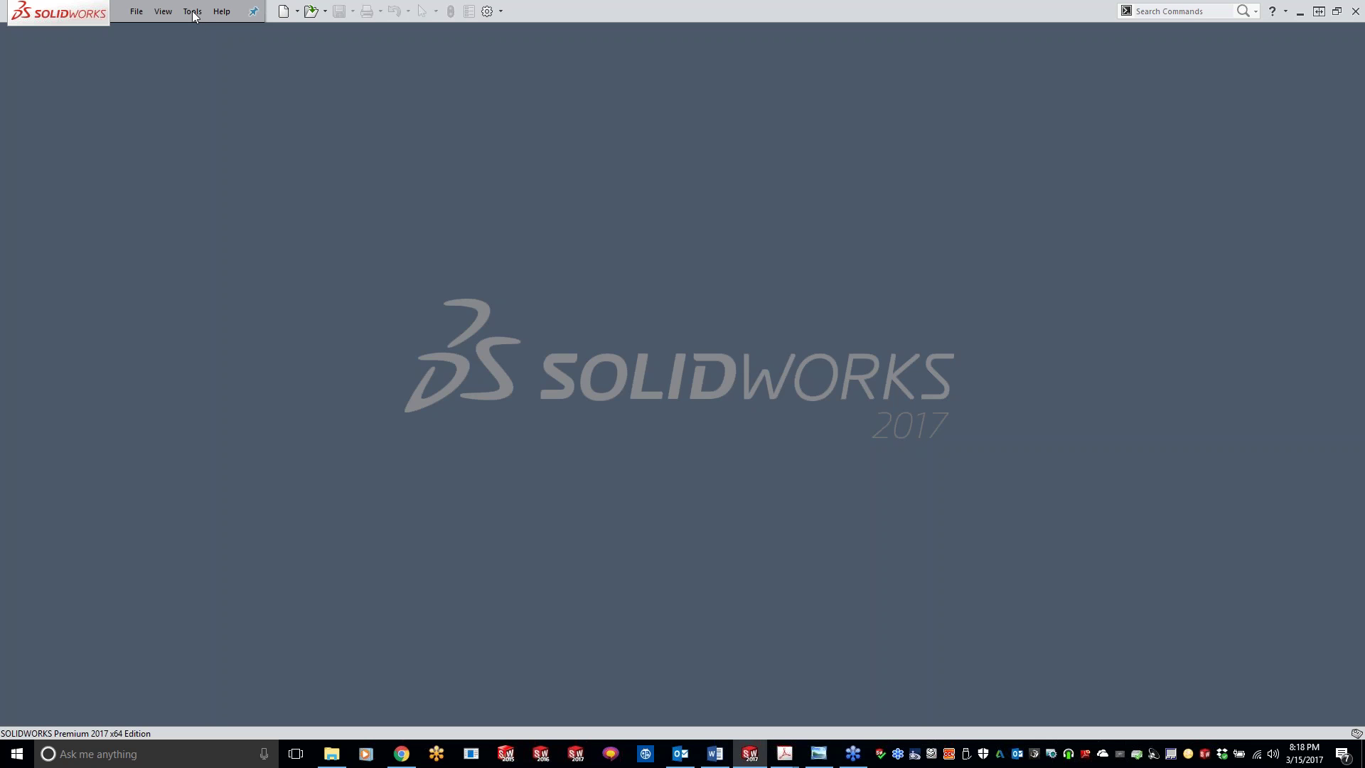
# Step: Open the recent CAM-Part pensil 2.prz from the HSM Pencil folder in SolidCAM
pyautogui.click(192, 12)
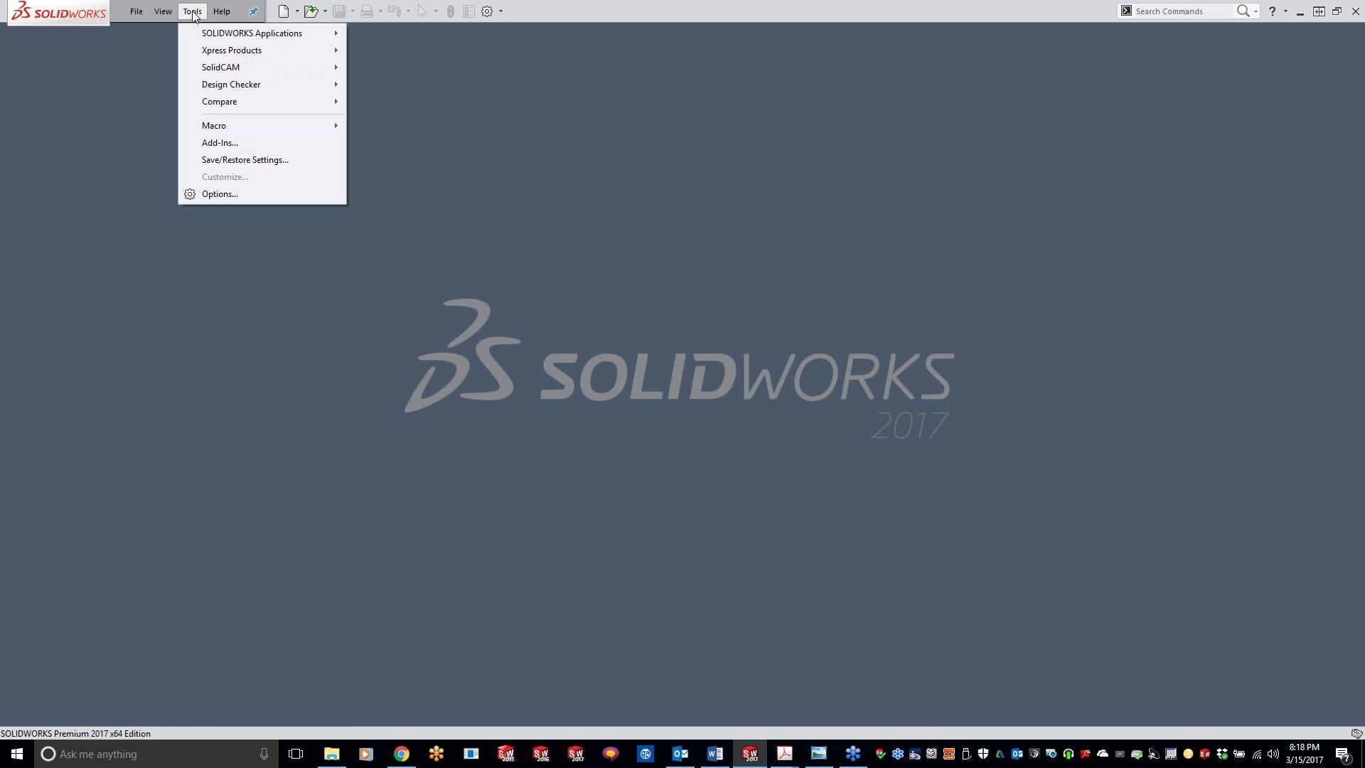
pyautogui.moveTo(228, 71)
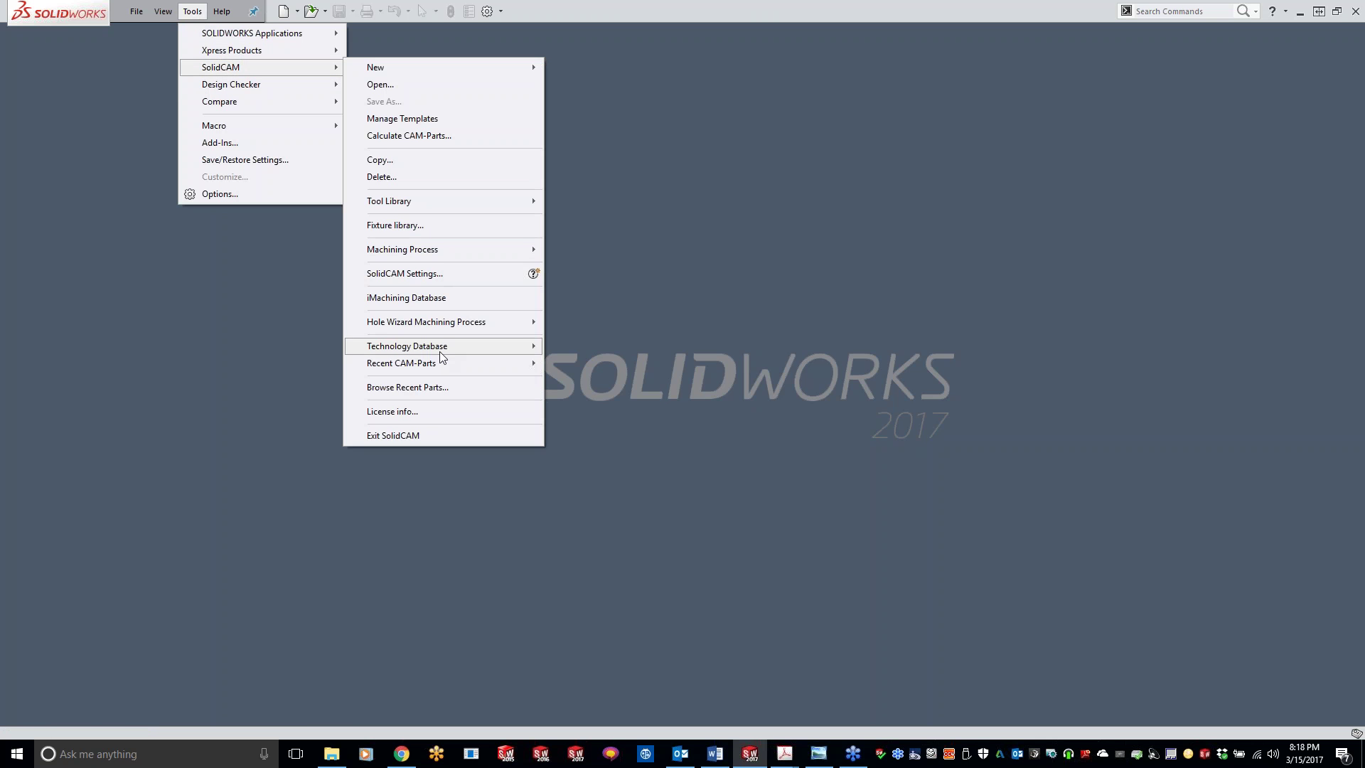
pyautogui.moveTo(442, 364)
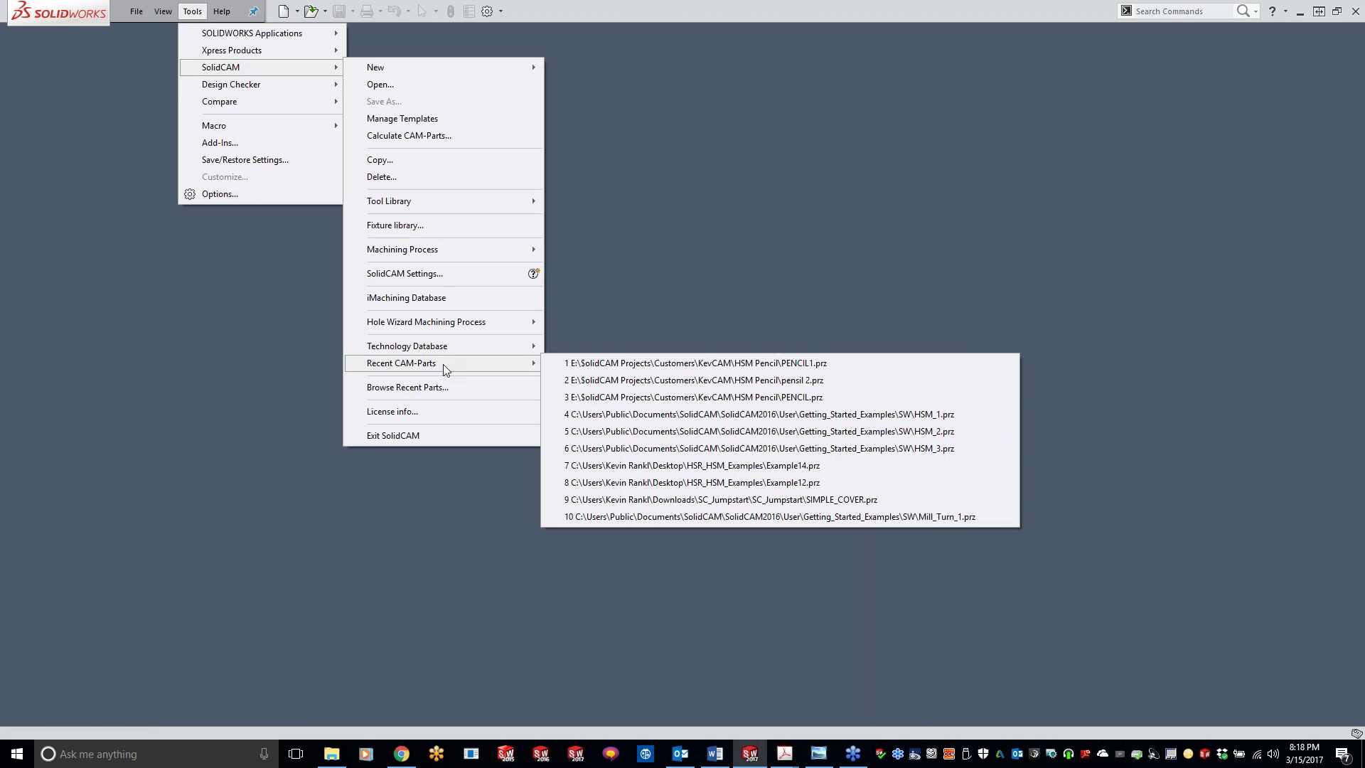
pyautogui.click(662, 380)
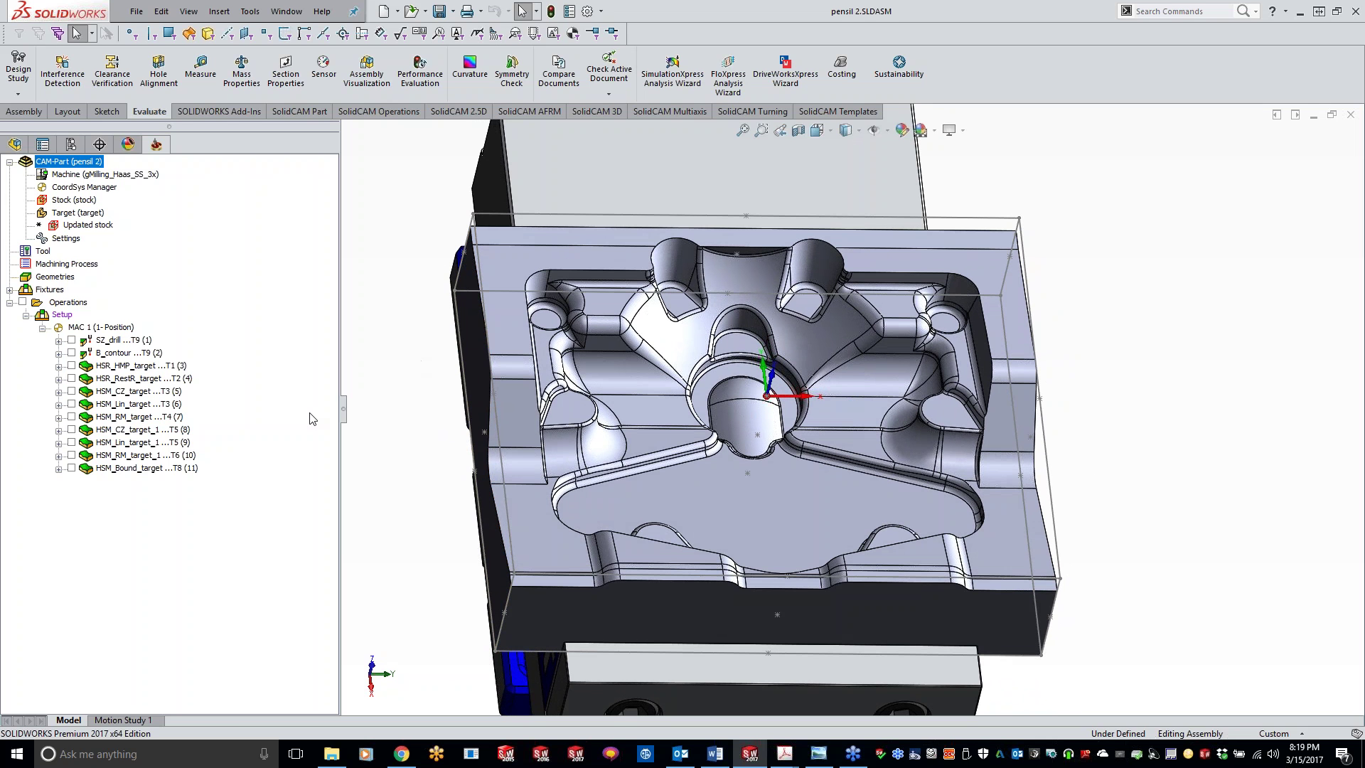
# Step: Add an HSM milling operation after HSM_Bound_target and set its technology to Pencil milling
pyautogui.rightClick(178, 471)
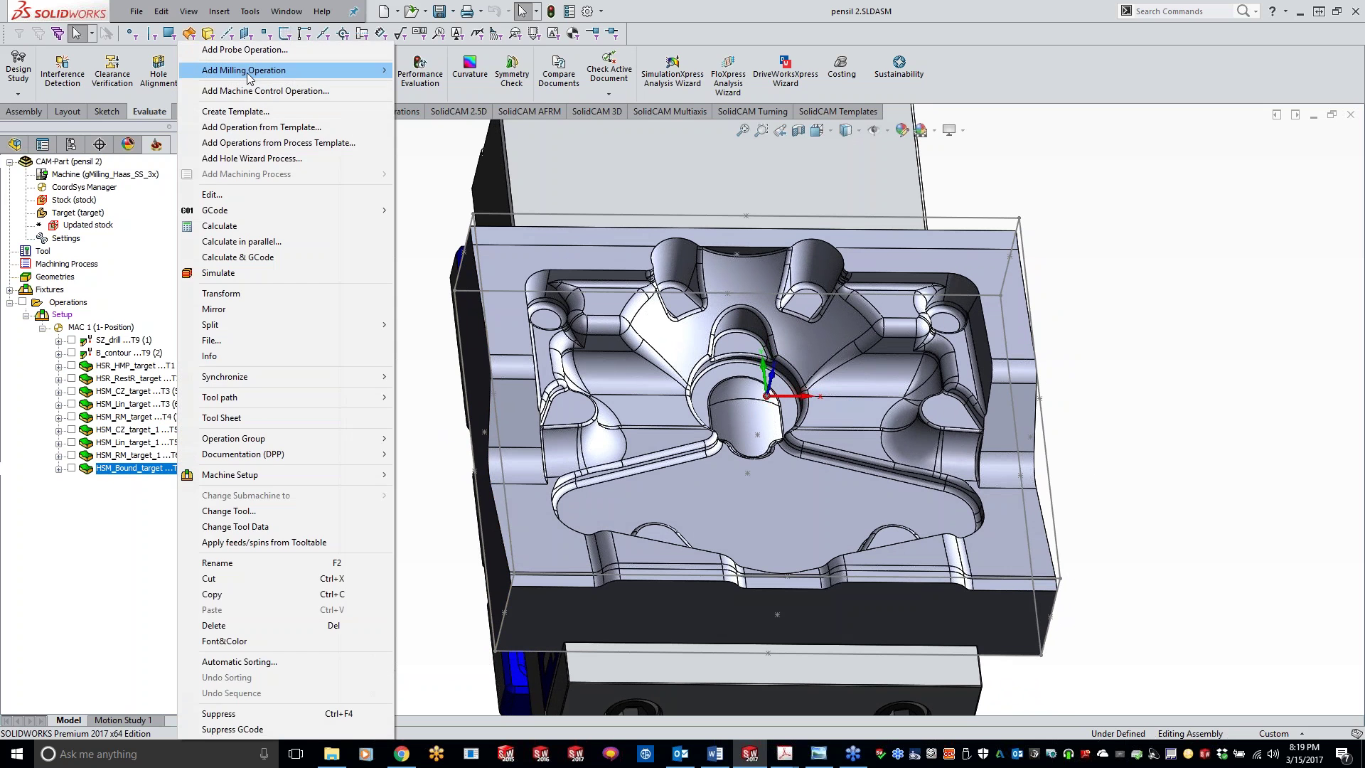
pyautogui.moveTo(320, 70)
pyautogui.click(434, 381)
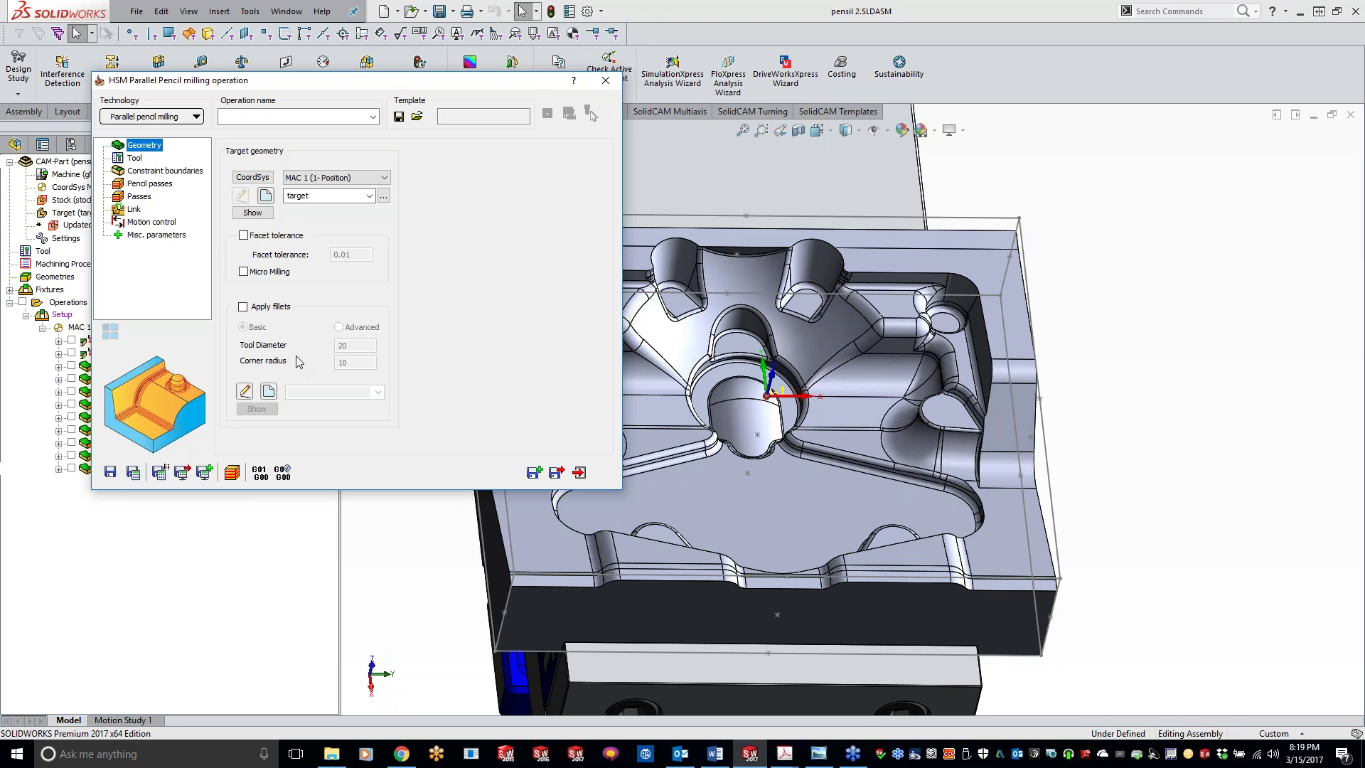
pyautogui.click(150, 116)
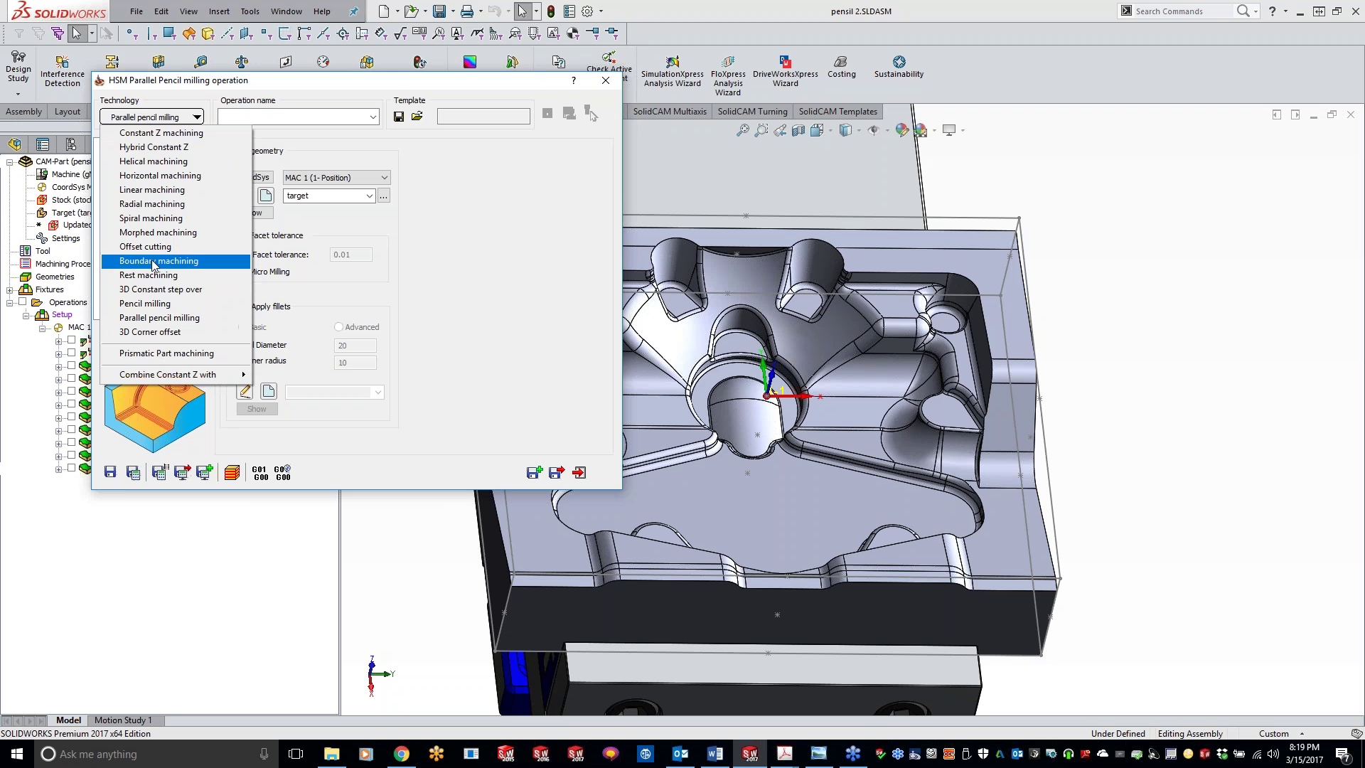
pyautogui.click(159, 303)
# Step: Assign the existing 6 mm diameter tool number 7 to the HSM Pencil milling operation
pyautogui.click(136, 160)
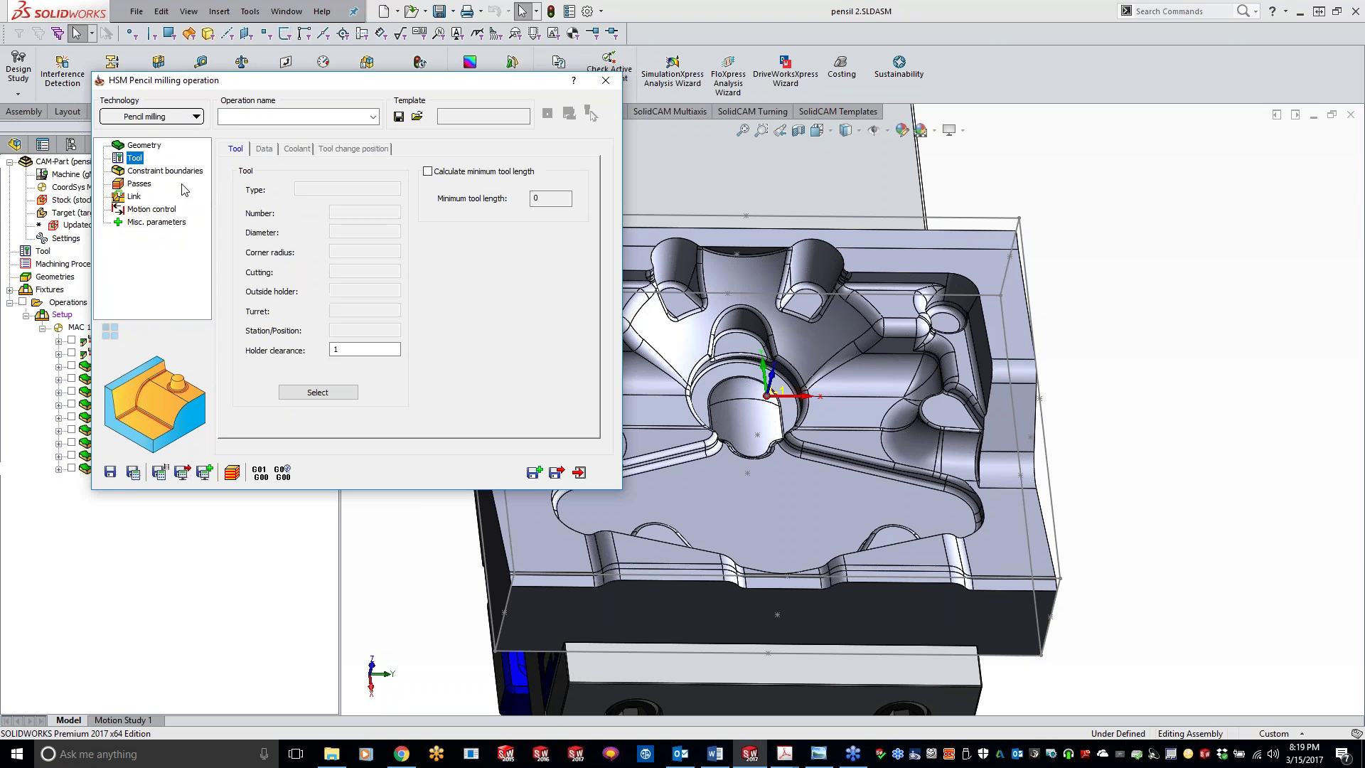
pyautogui.click(305, 395)
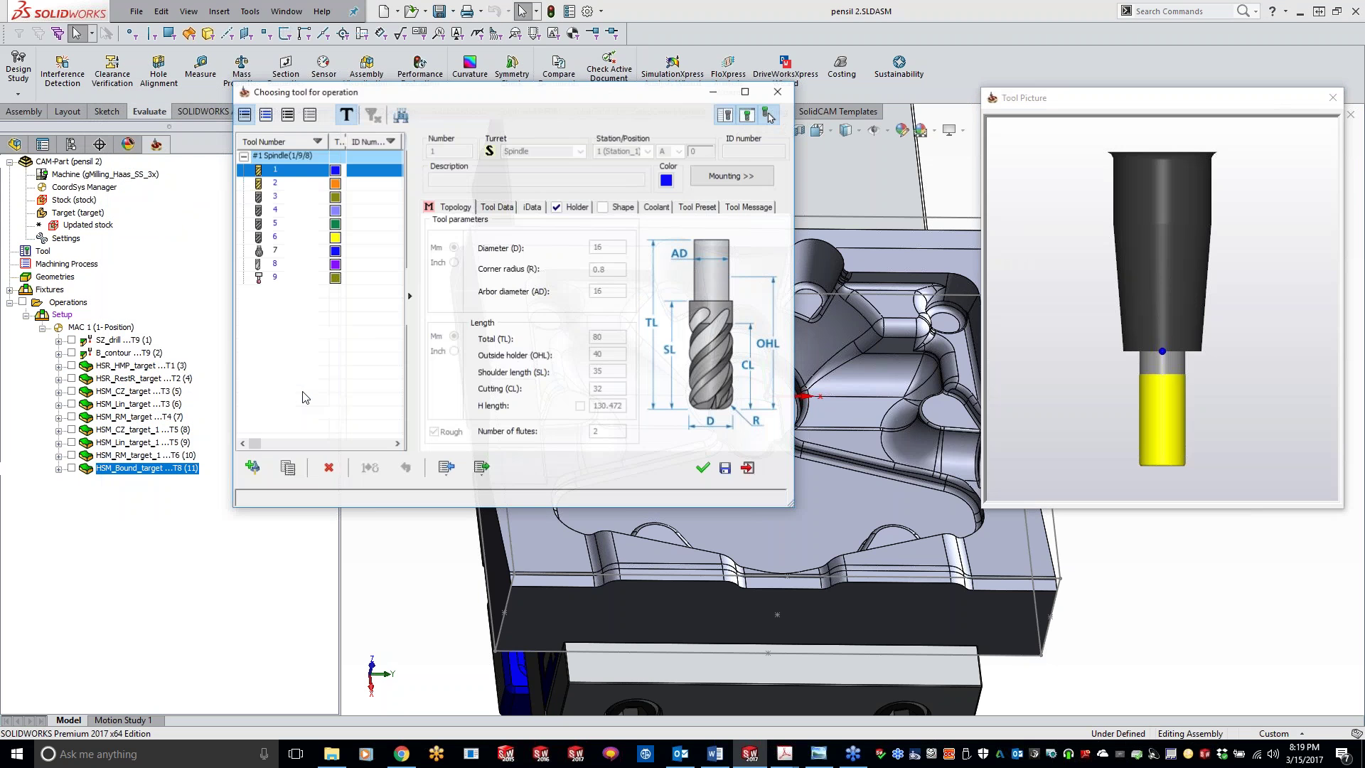
pyautogui.click(285, 252)
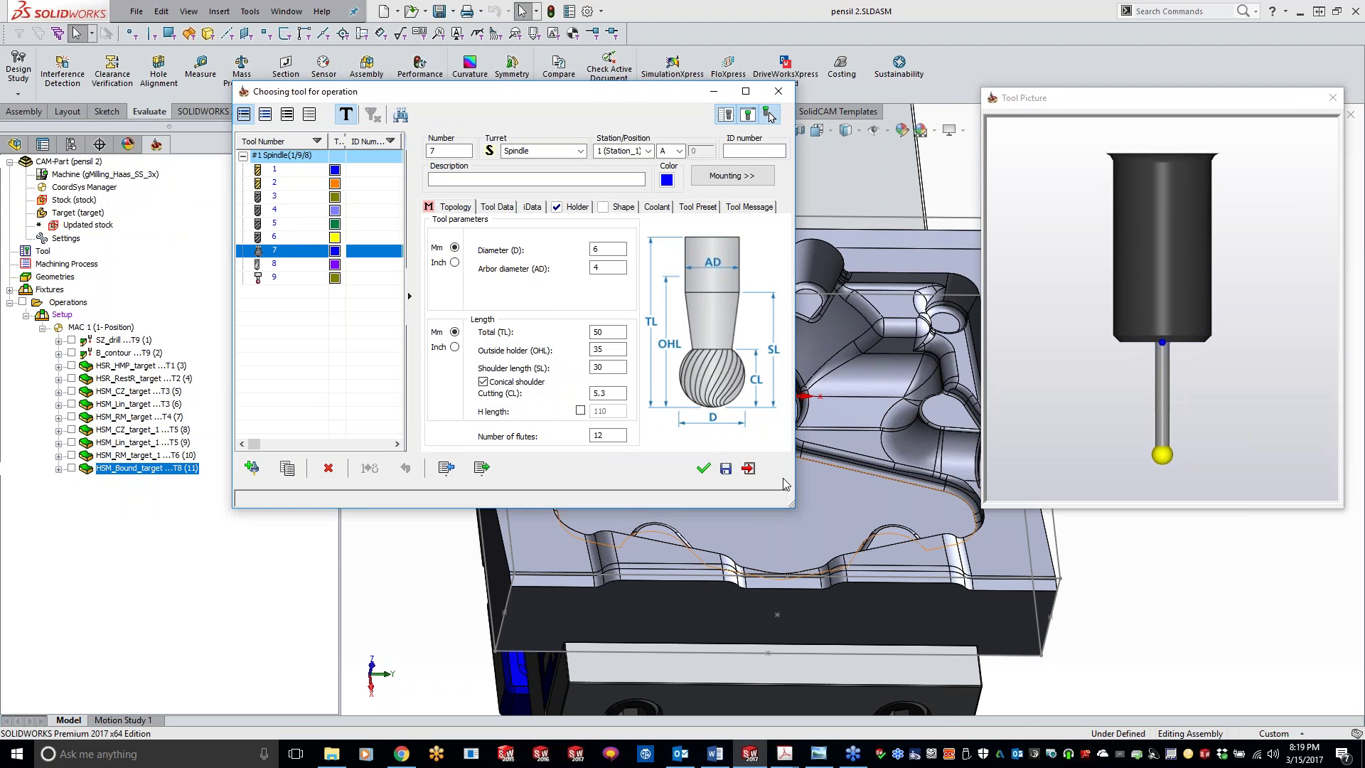
pyautogui.click(703, 468)
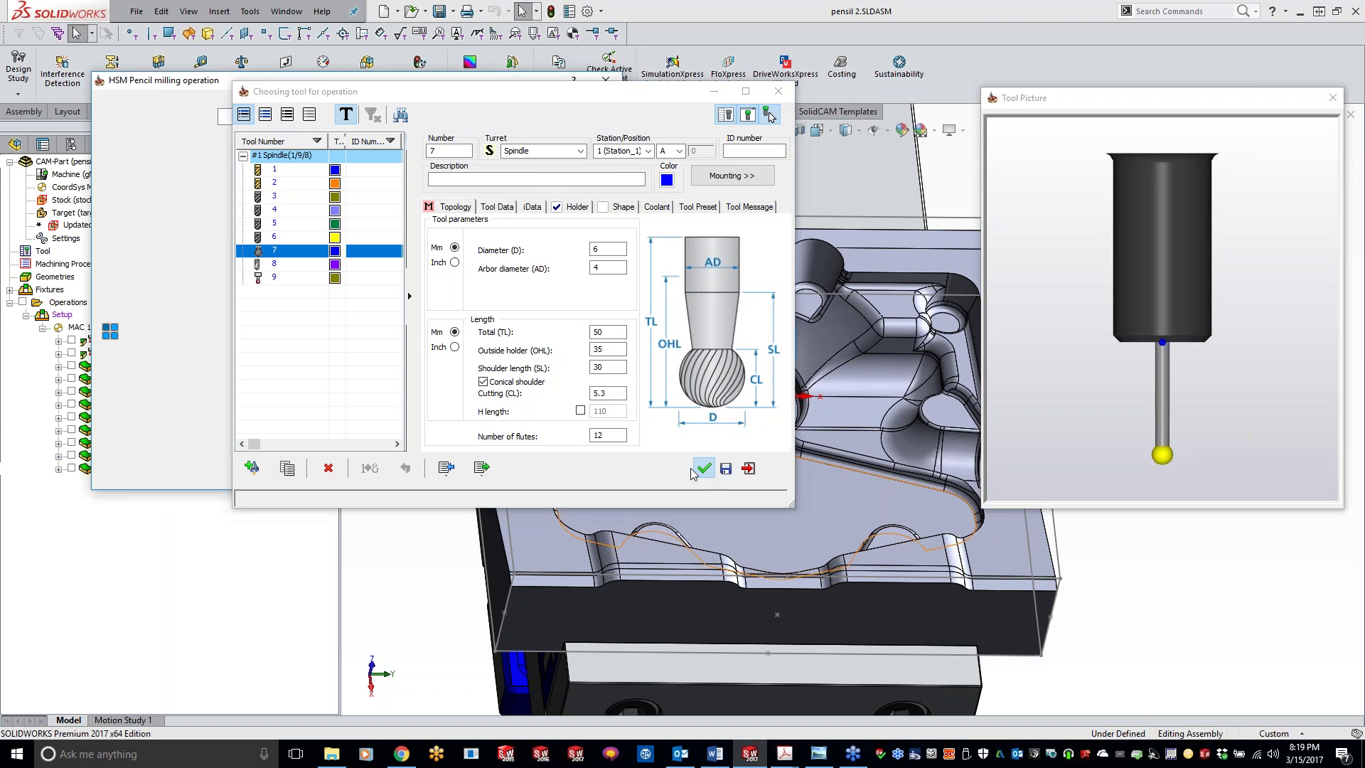
# Step: Set the bitangency angle of the pencil passes to 45°, and save and calculate the operation
pyautogui.click(149, 172)
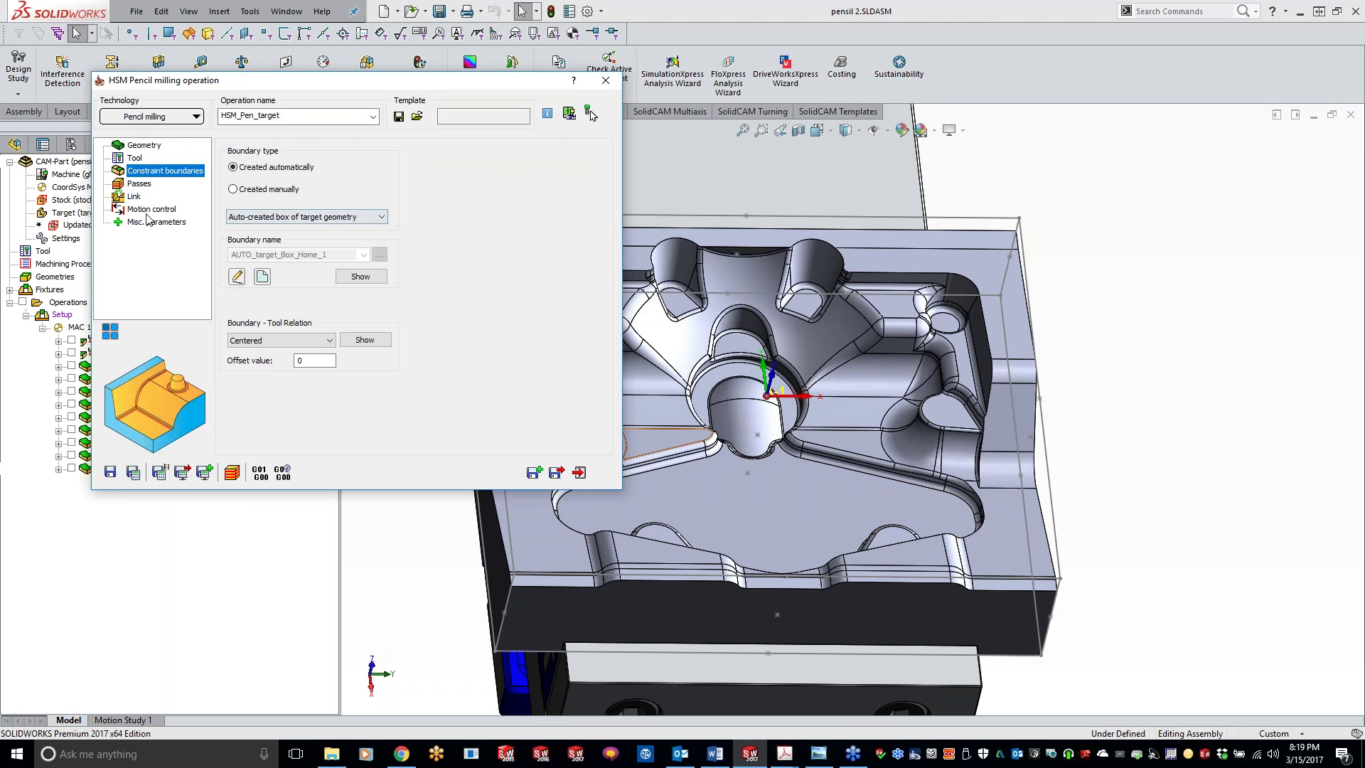
pyautogui.click(117, 183)
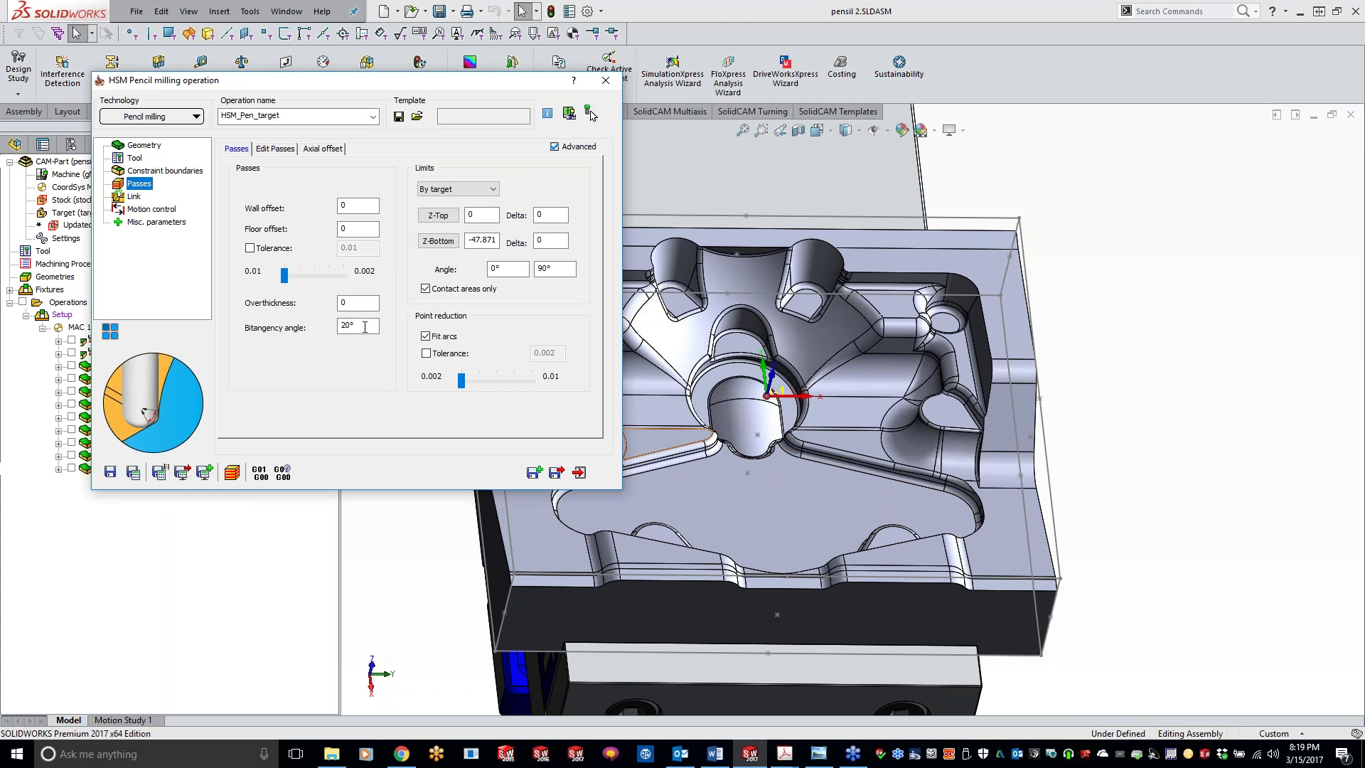
pyautogui.click(365, 327)
pyautogui.write('45')
pyautogui.click(129, 197)
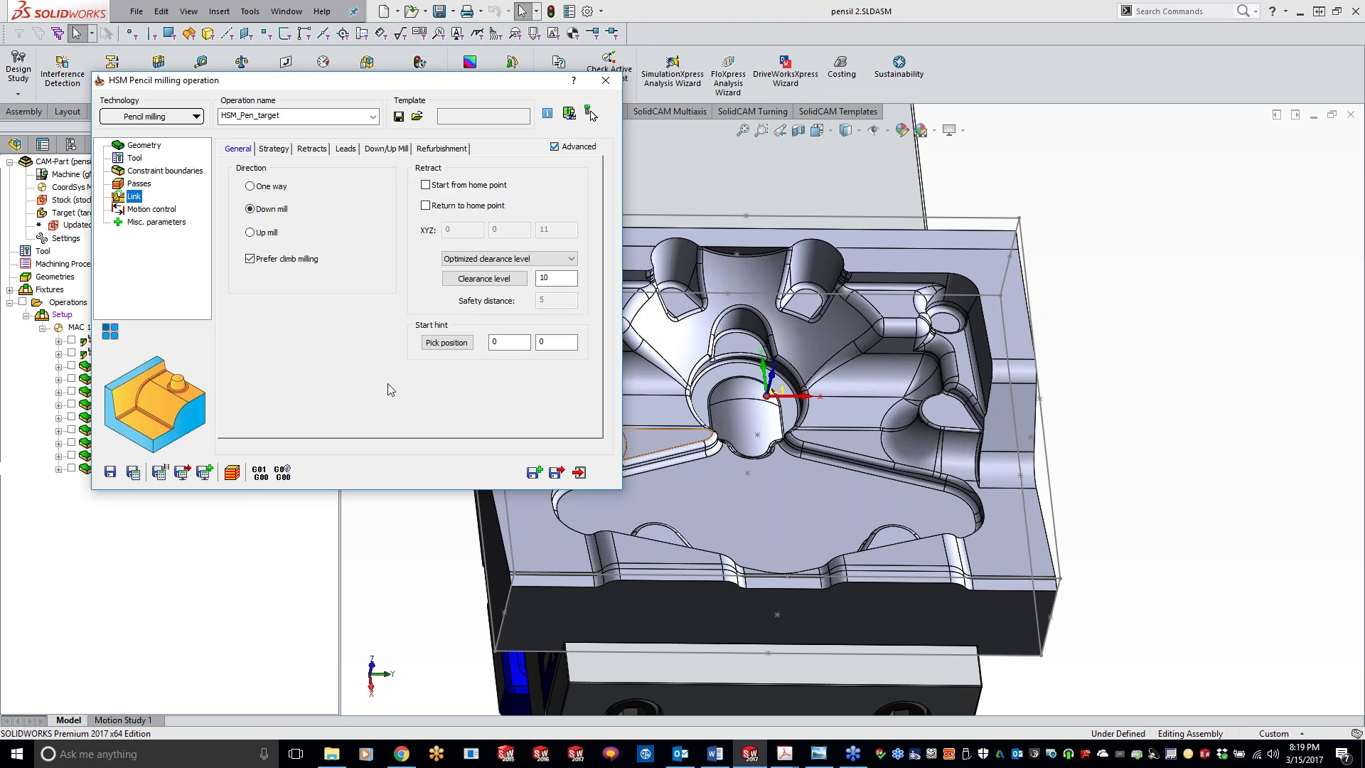
pyautogui.click(130, 473)
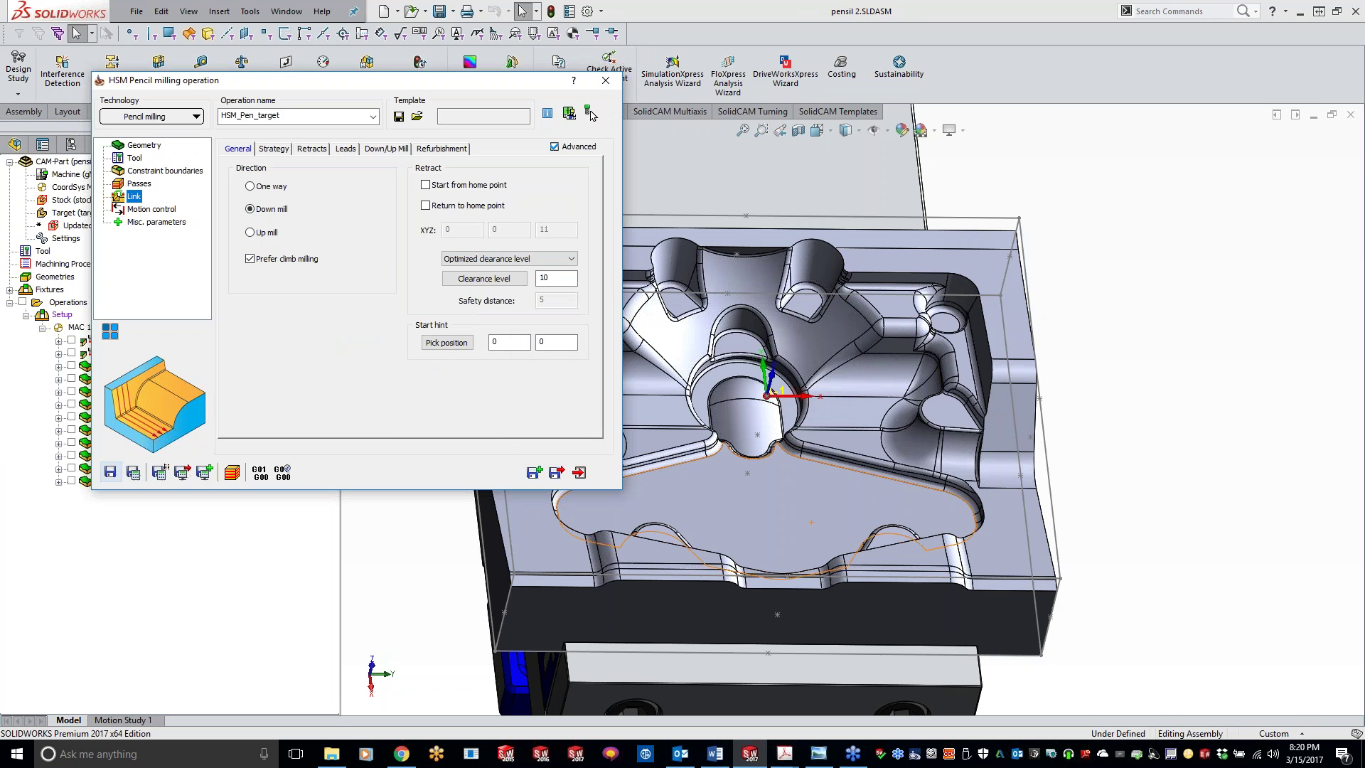
# Step: Display the HSM_Pen_target toolpath and examine its lead and link moves inside the mold pocket
pyautogui.click(72, 481)
pyautogui.scroll(4, 746, 419)
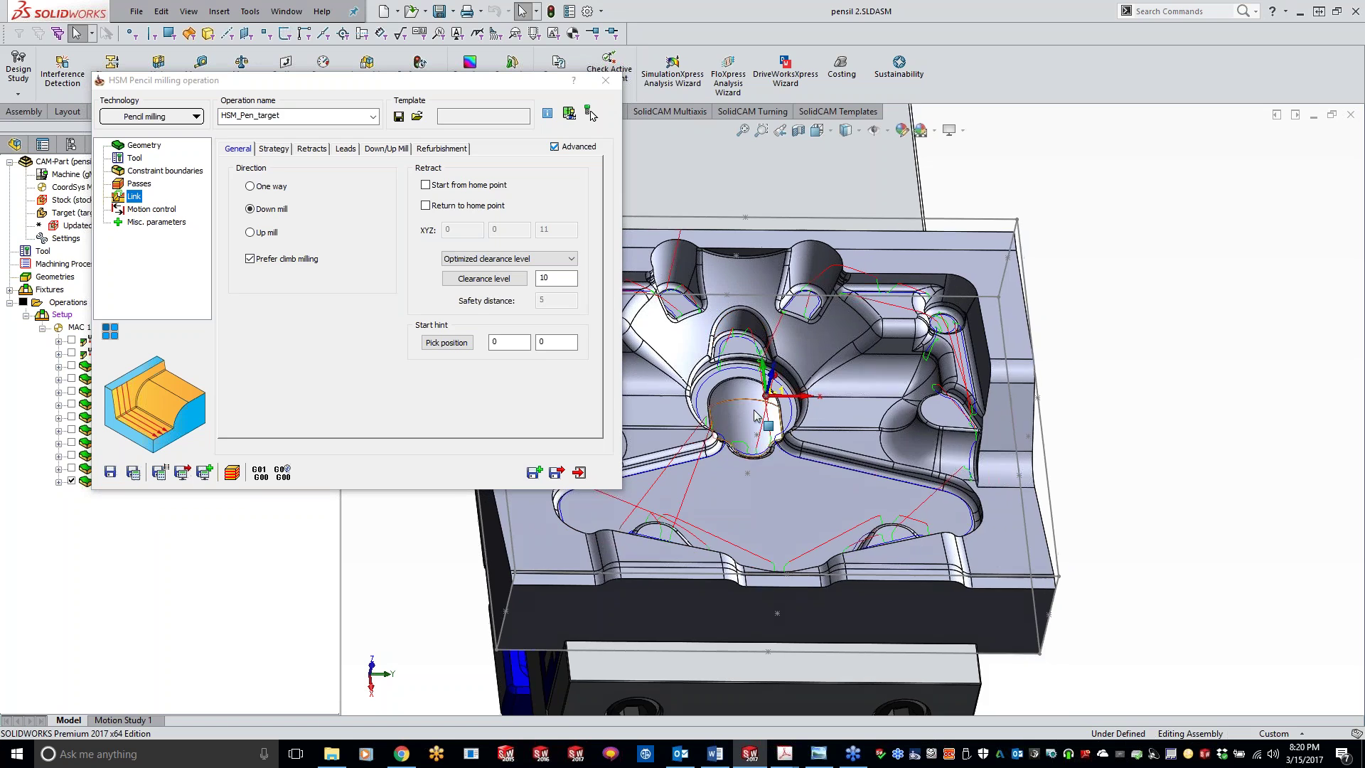
pyautogui.scroll(6, 803, 377)
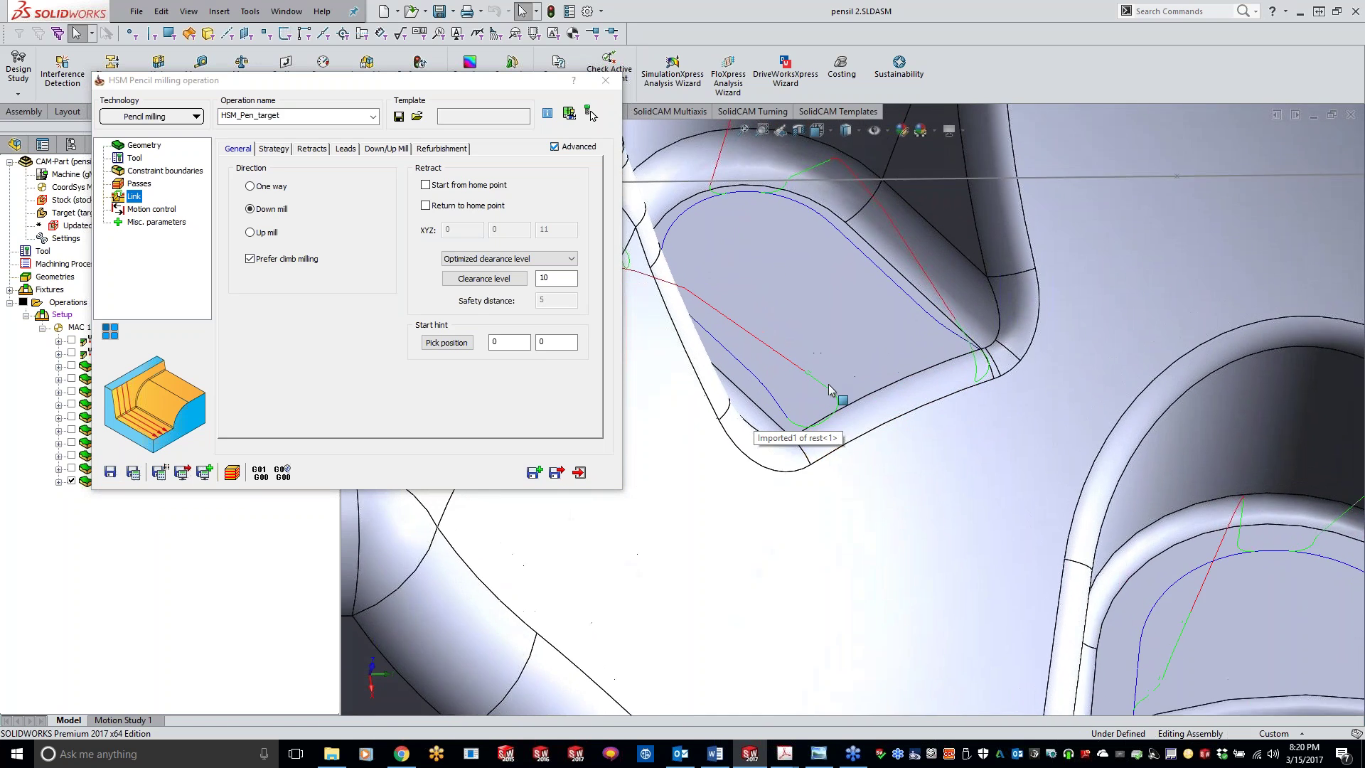
pyautogui.moveTo(828, 389); pyautogui.dragTo(837, 357, button='middle')
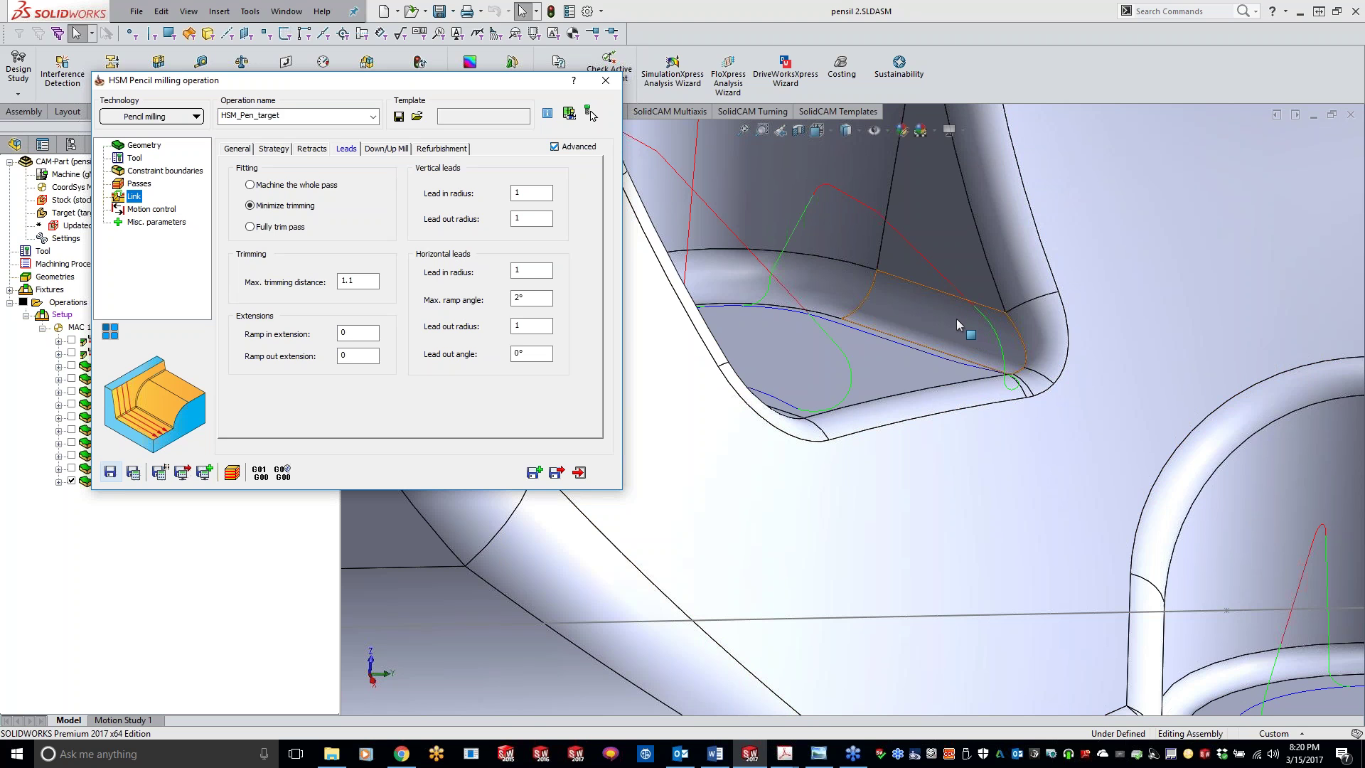
# Step: Review the retract, lead and down/up mill settings of the HSM_Pen_target links
pyautogui.click(307, 152)
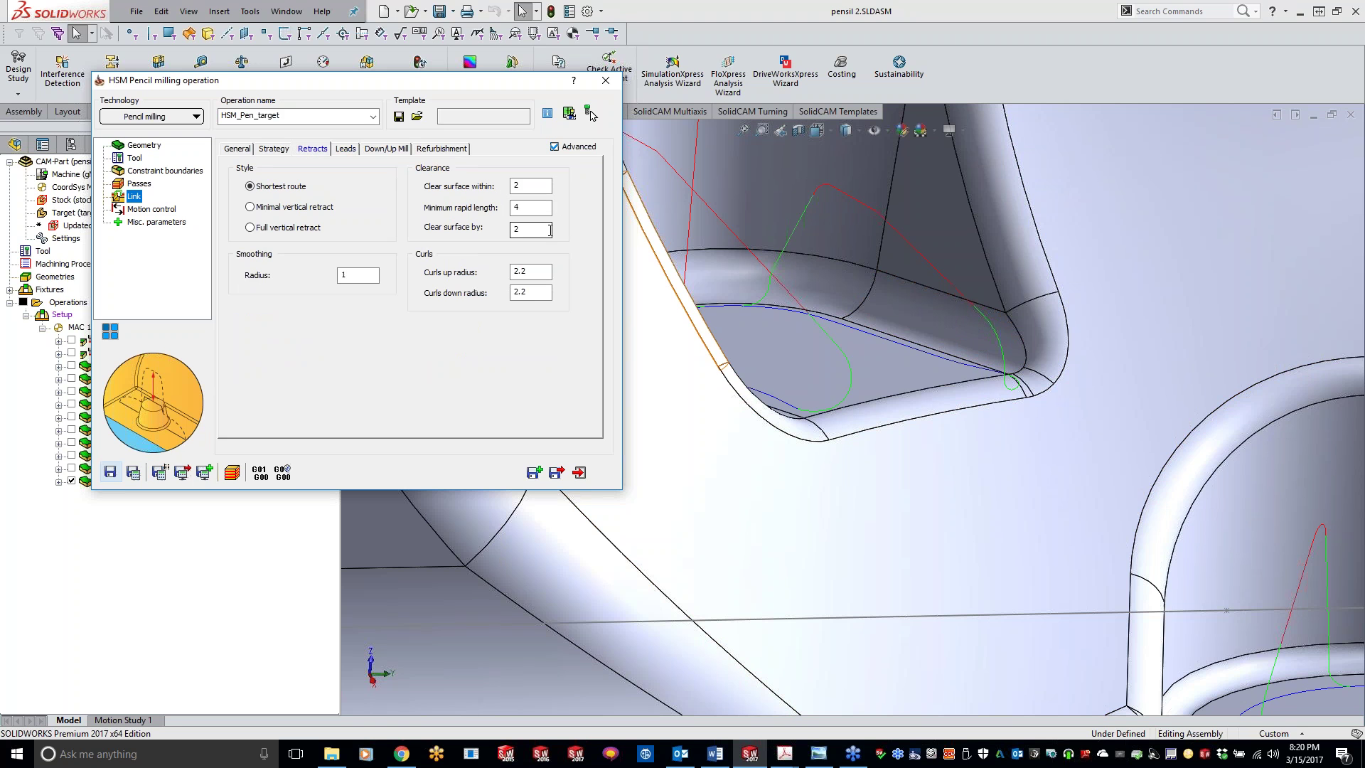
pyautogui.click(355, 153)
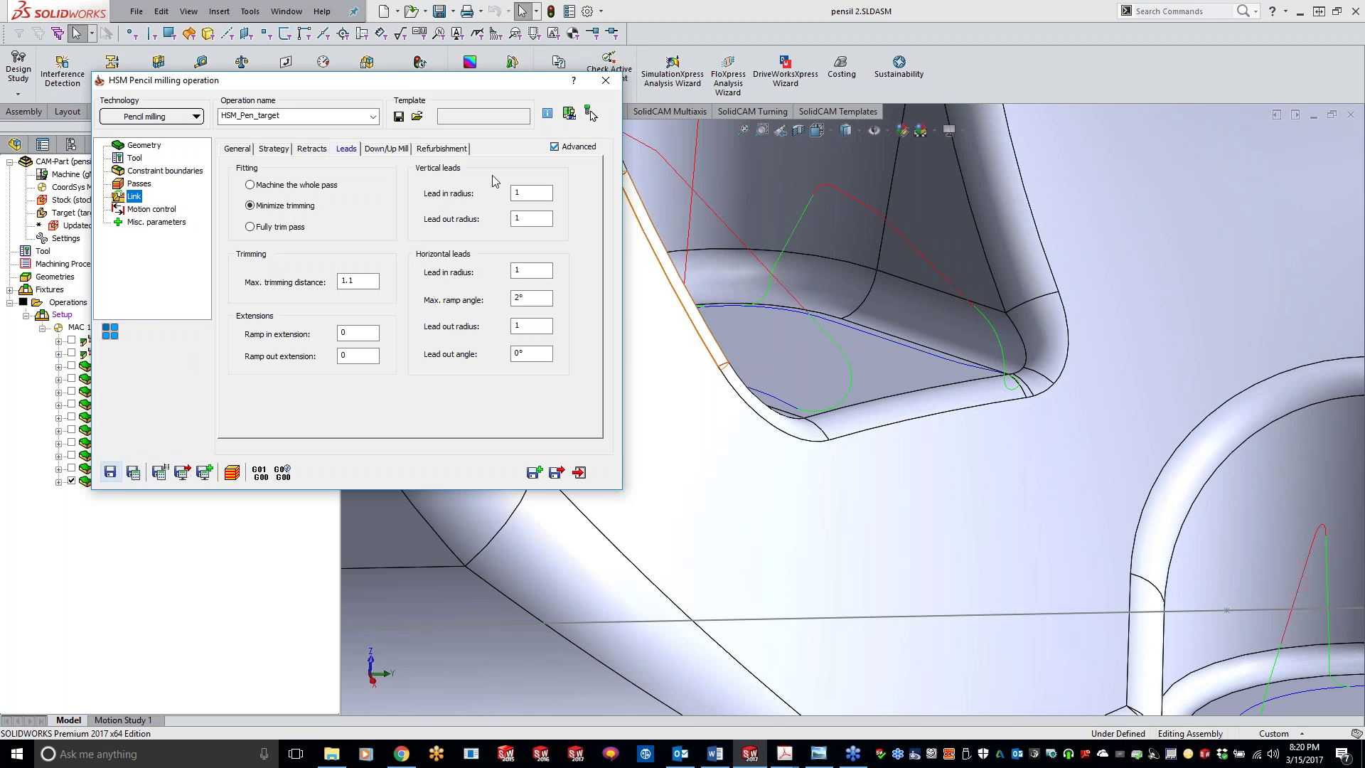
pyautogui.click(528, 191)
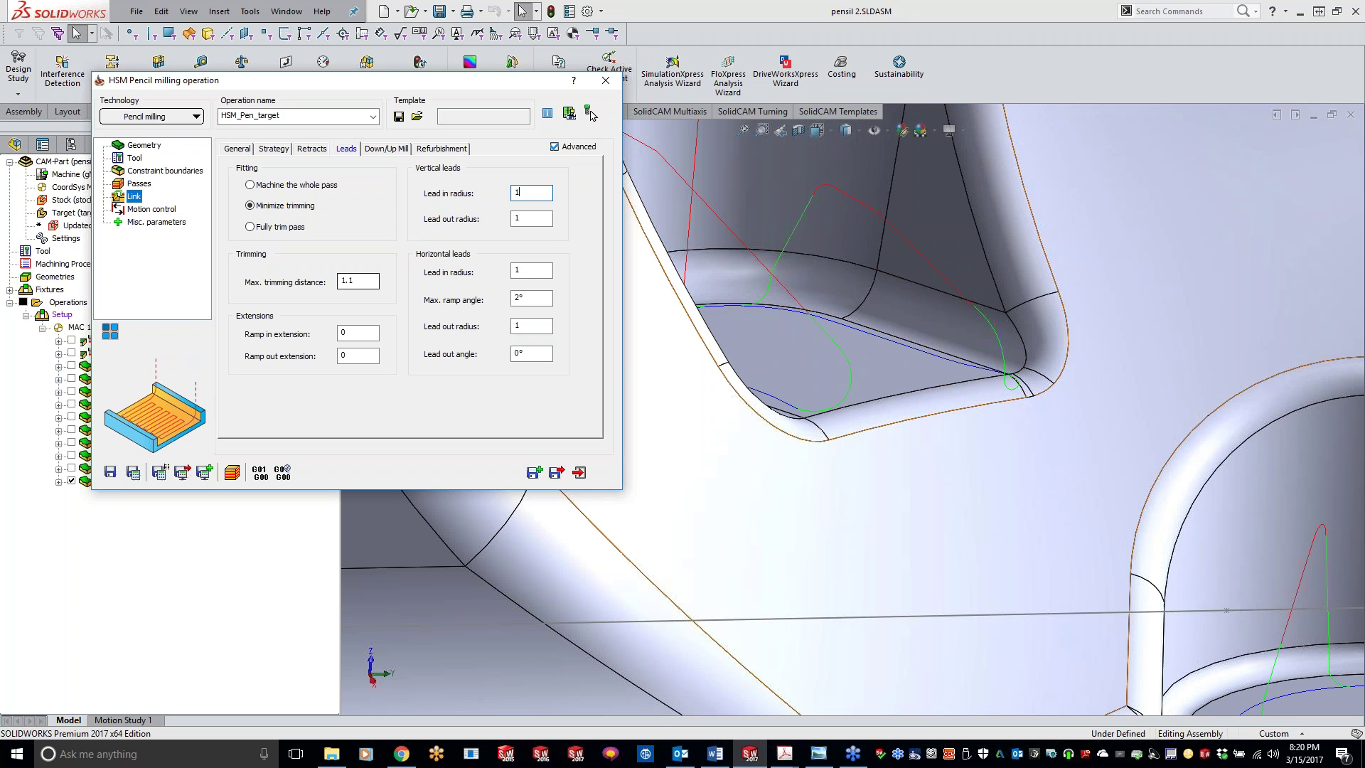
pyautogui.click(386, 148)
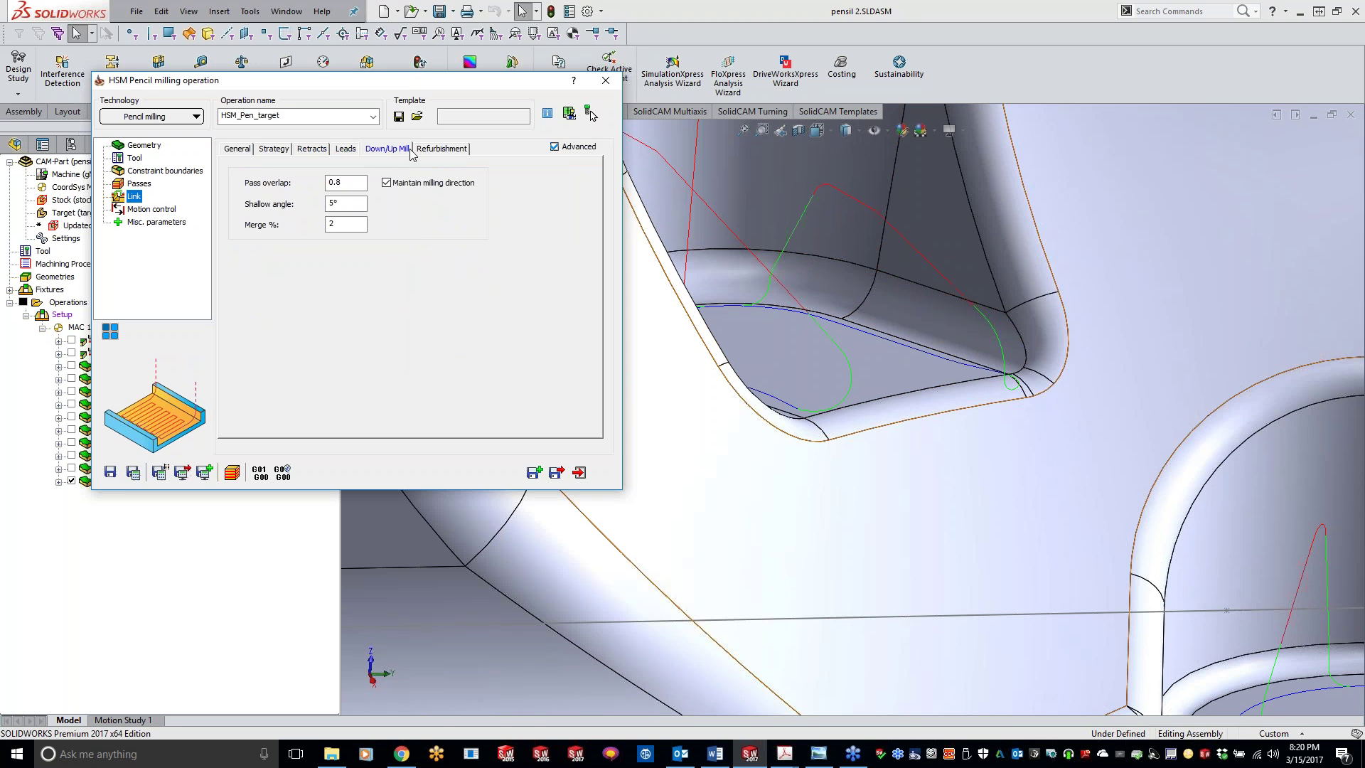
pyautogui.click(349, 151)
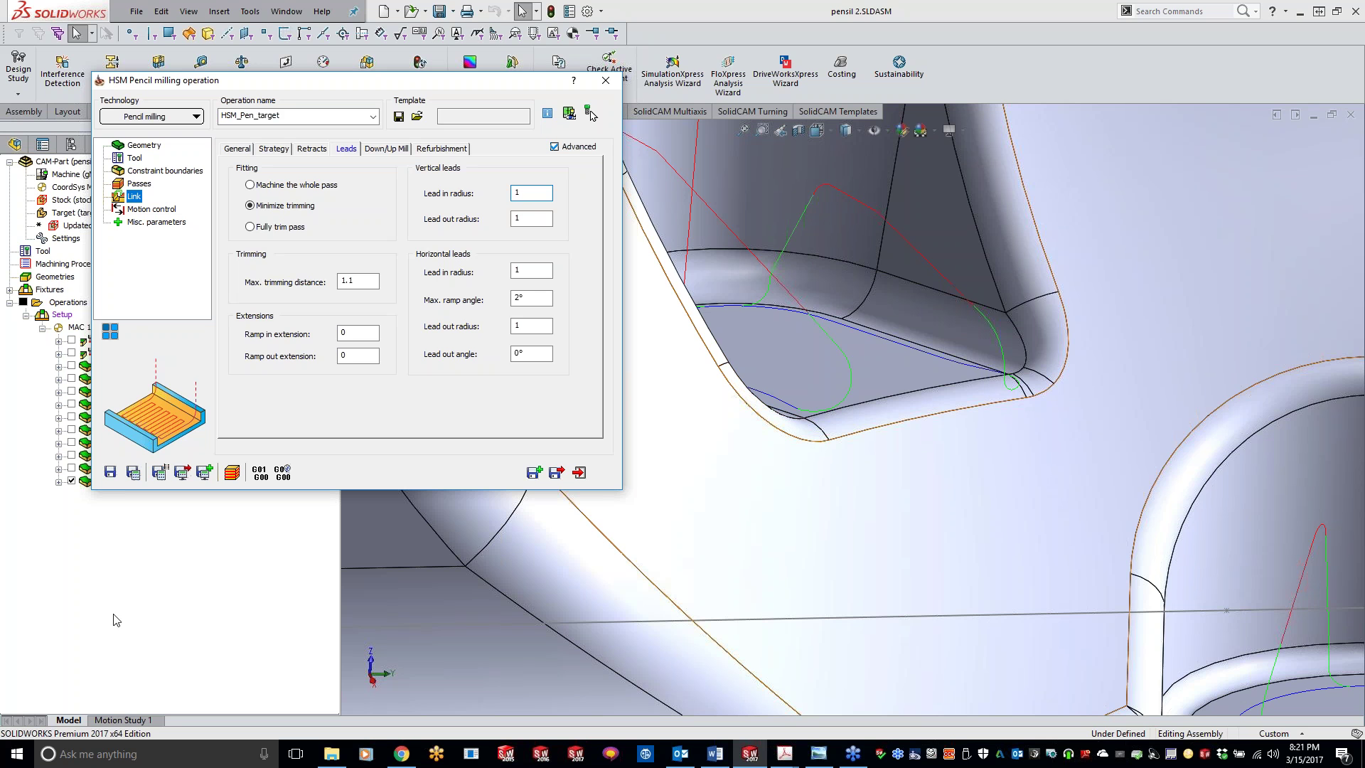
# Step: Set the bitangency angle of HSM_Pen_target to 20°, and save and recalculate the operation
pyautogui.click(796, 639)
pyautogui.scroll(10, 763, 646)
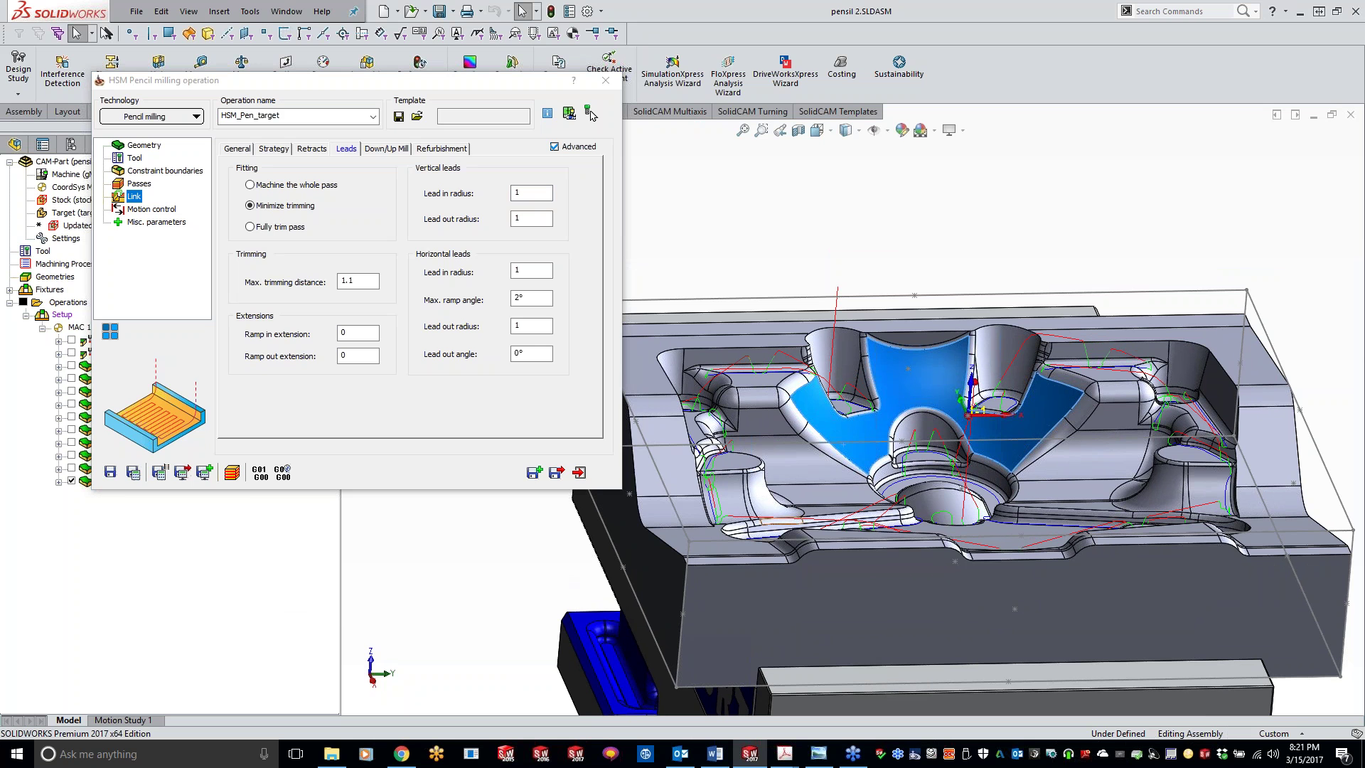
pyautogui.click(548, 540)
pyautogui.scroll(-4, 1038, 432)
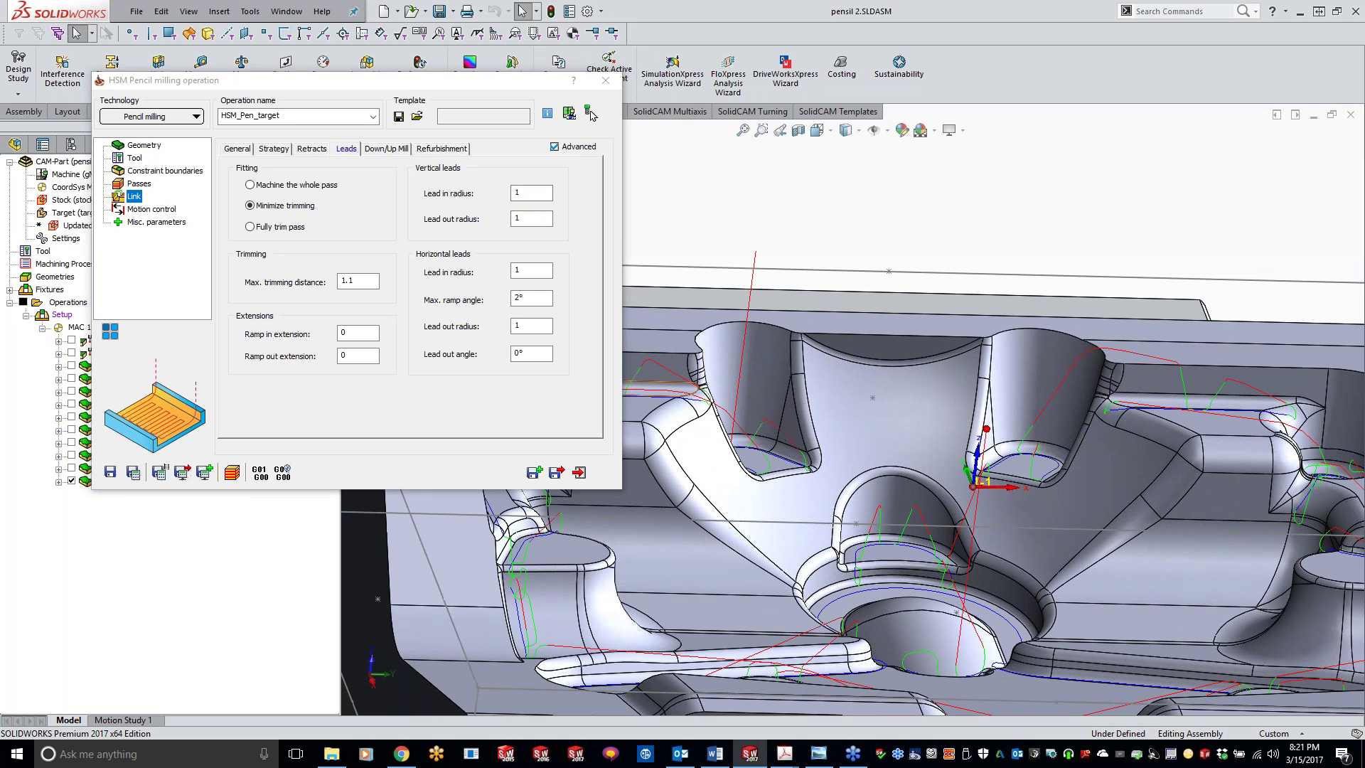
pyautogui.moveTo(290, 343)
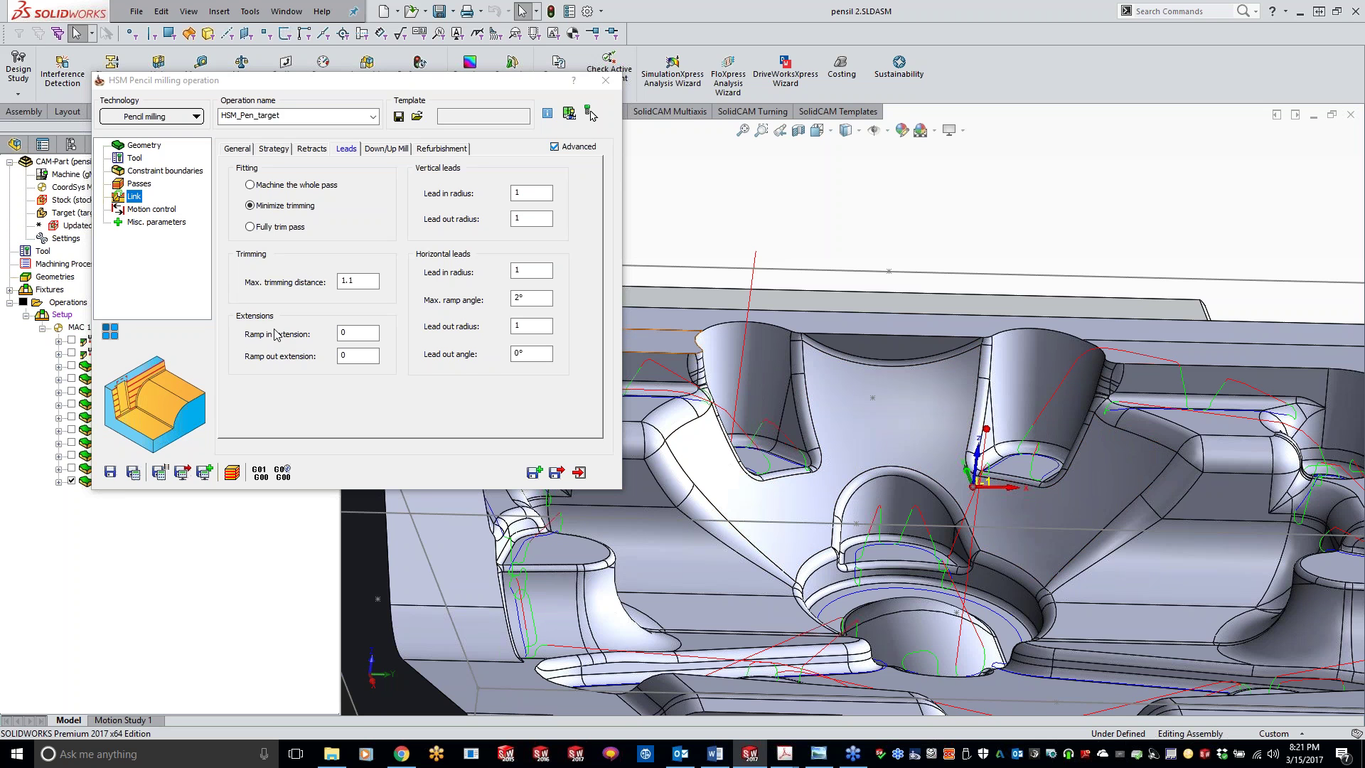
pyautogui.click(140, 187)
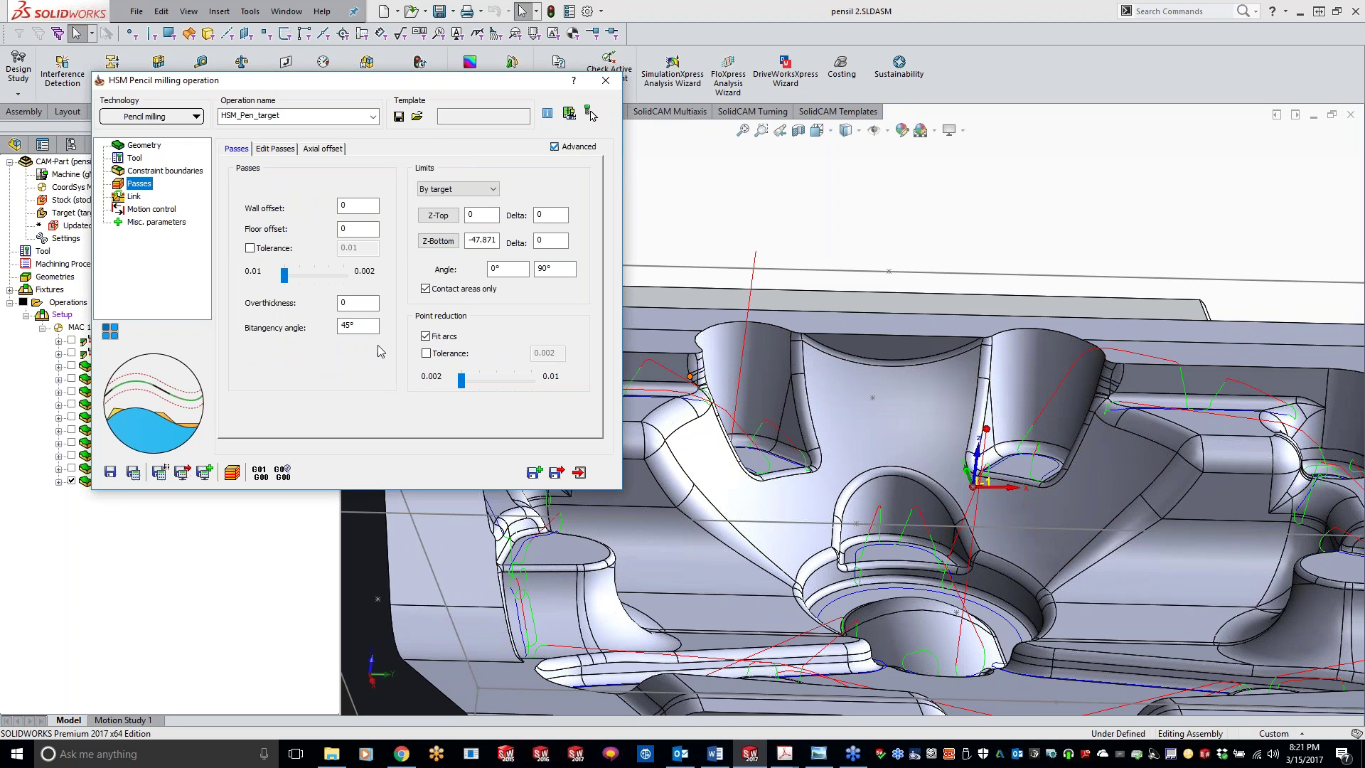
pyautogui.moveTo(348, 326); pyautogui.dragTo(300, 328)
pyautogui.write('20')
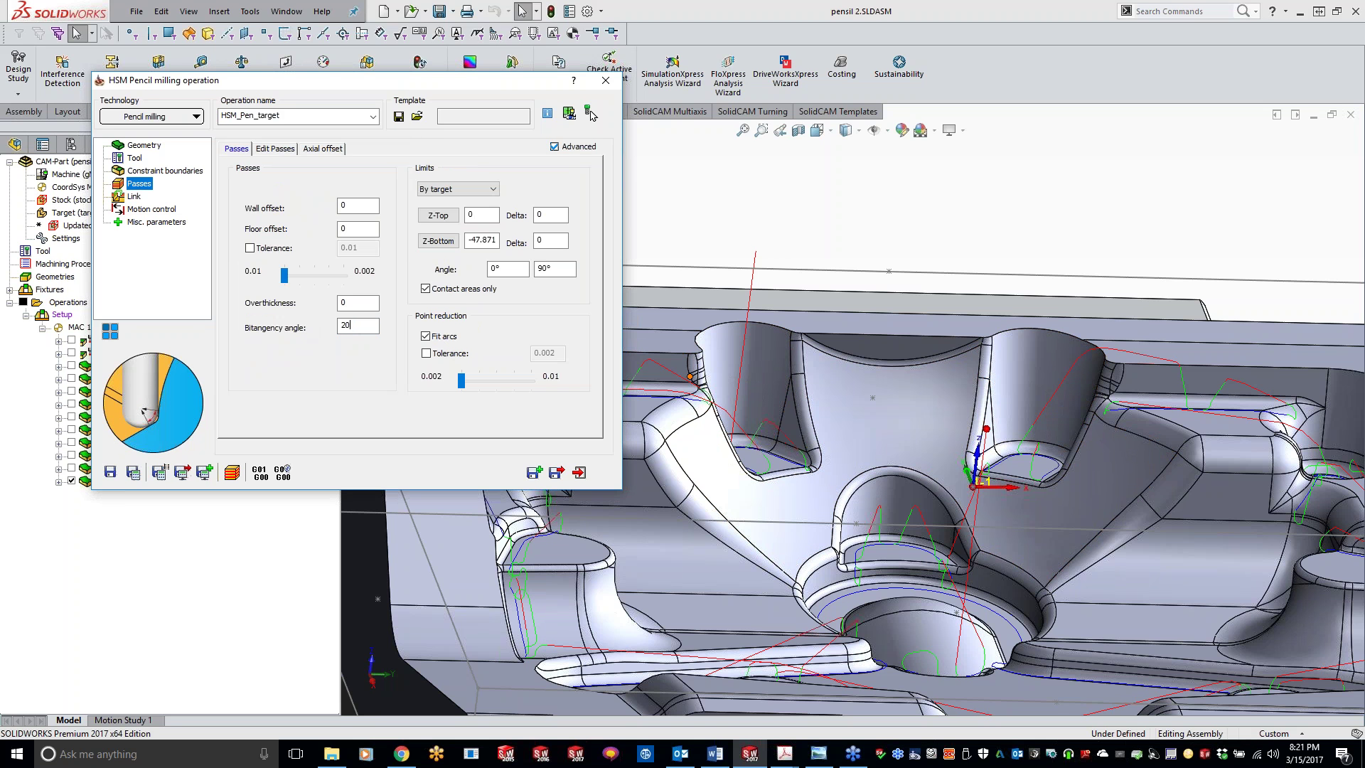
pyautogui.click(133, 472)
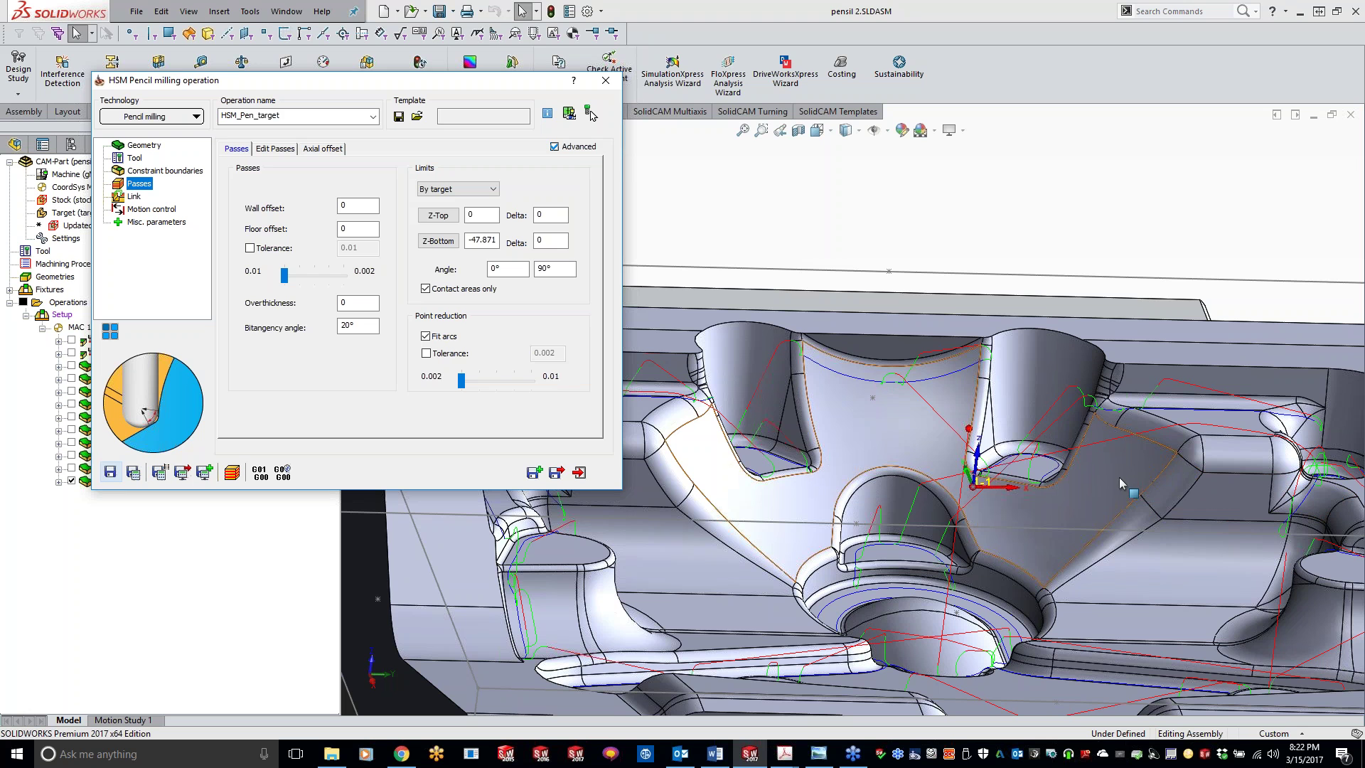
# Step: Inspect the recalculated toolpath across the cavity, set the bitangency angle back to 45°, and save and recalculate HSM_Pen_target
pyautogui.moveTo(1094, 451); pyautogui.dragTo(911, 265, button='middle')
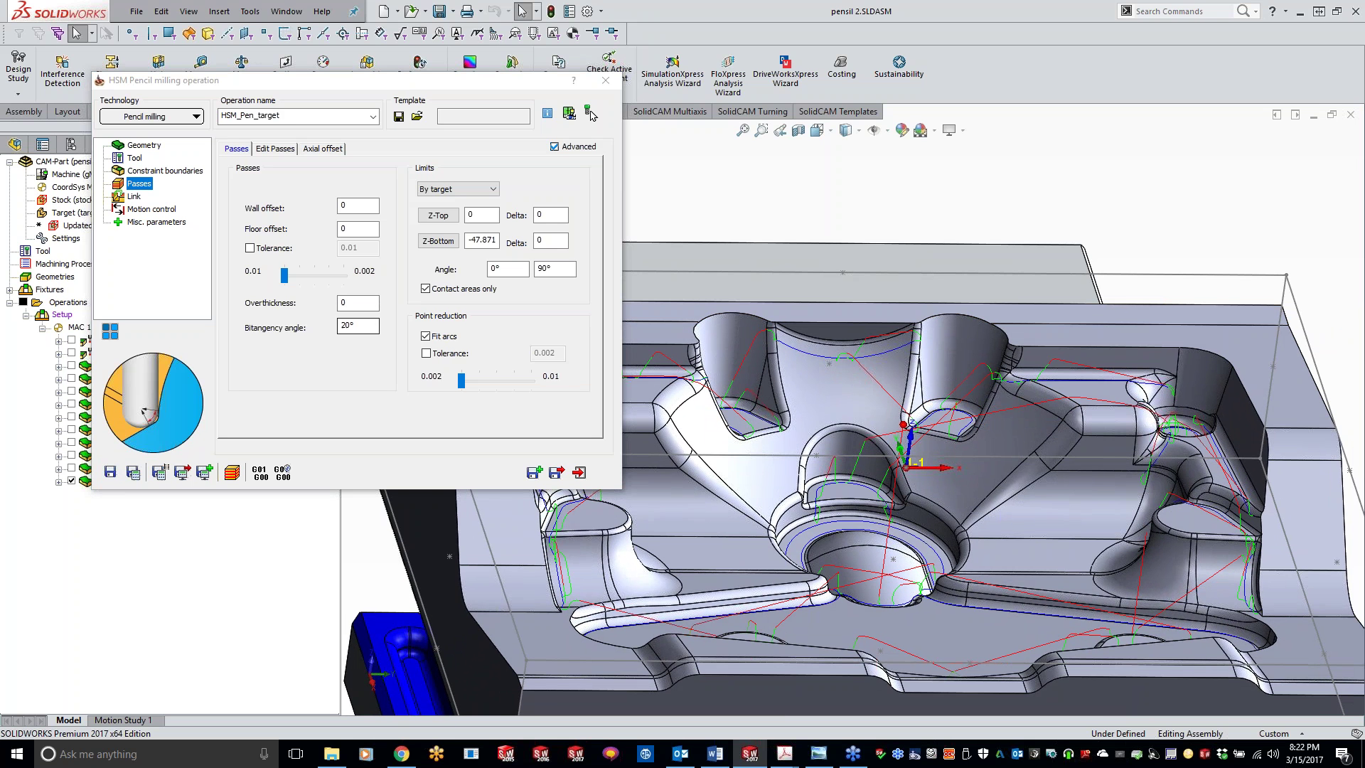
pyautogui.doubleClick(358, 326)
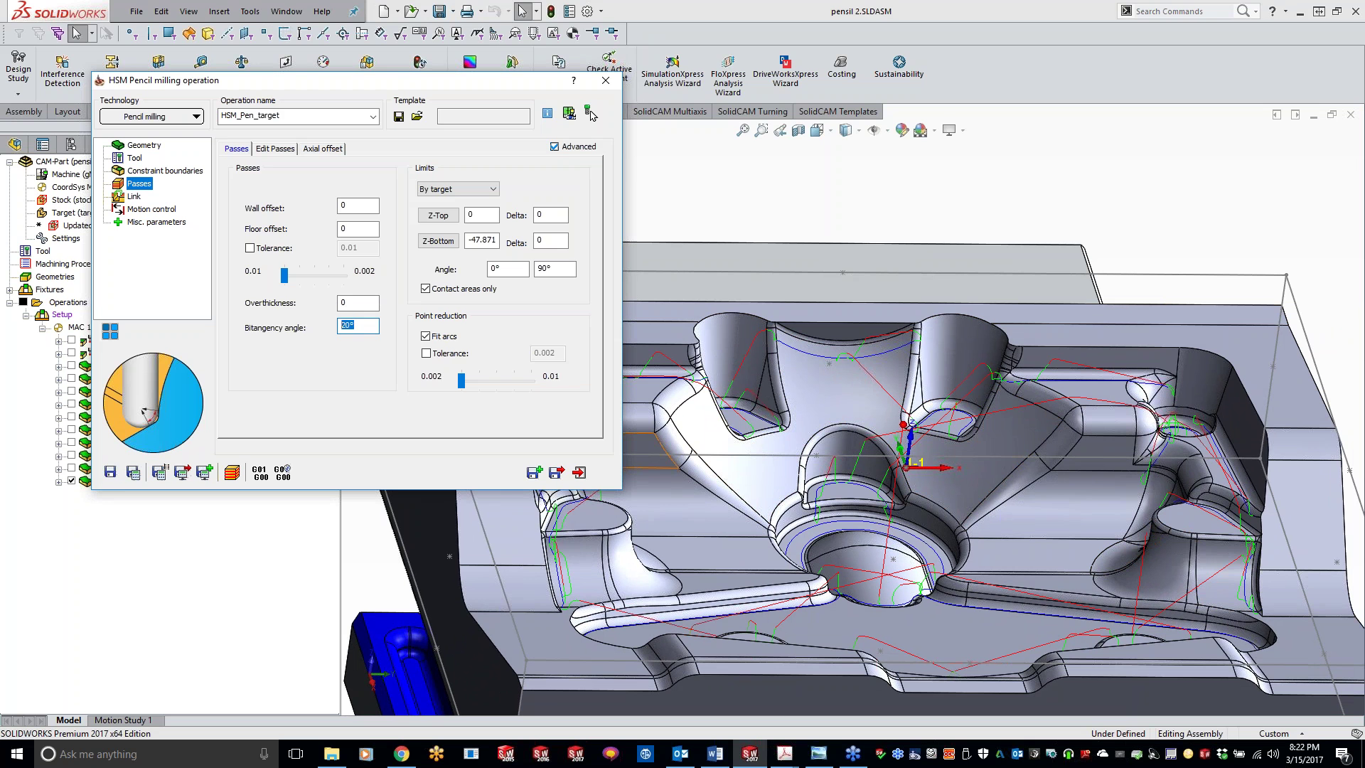
pyautogui.write('45')
pyautogui.click(130, 474)
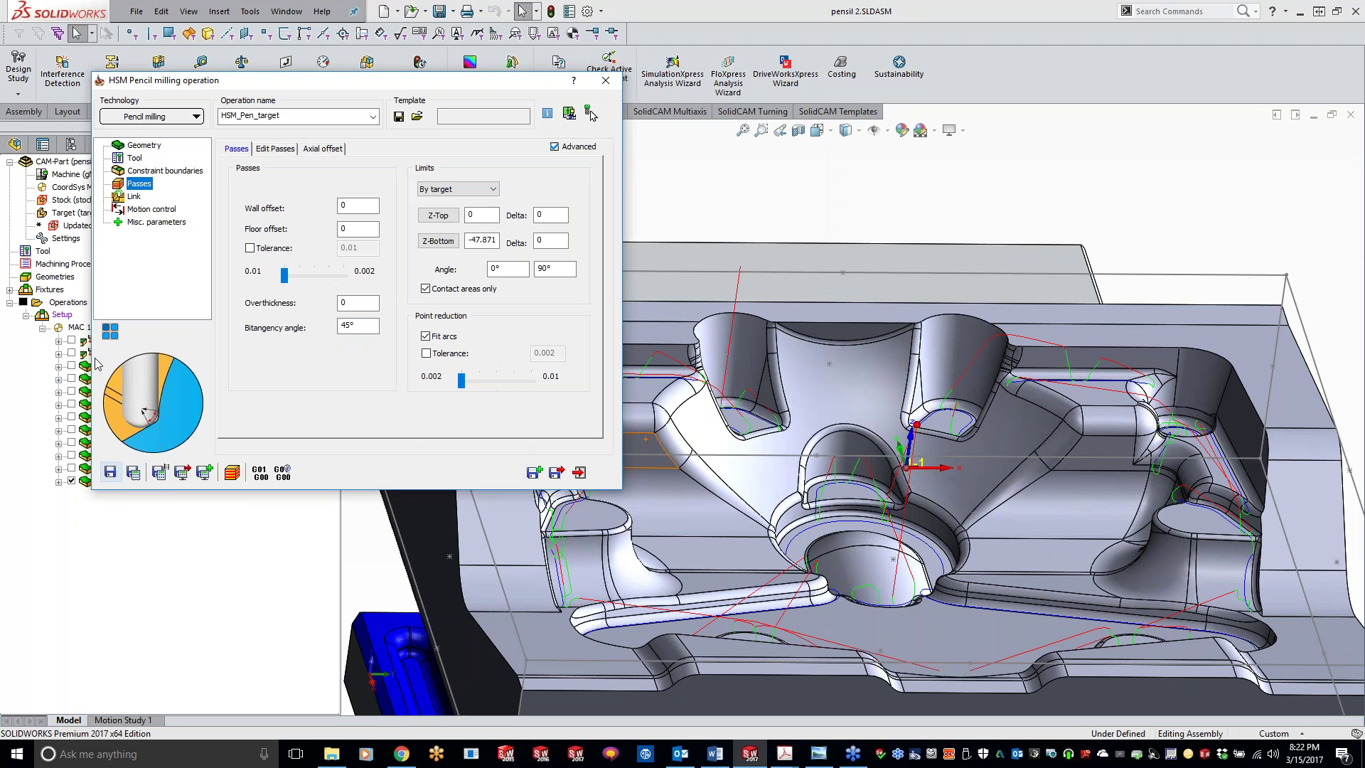
# Step: Copy the HSM_Pen_target operation and change the copy's technology to Parallel pencil milling
pyautogui.click(535, 472)
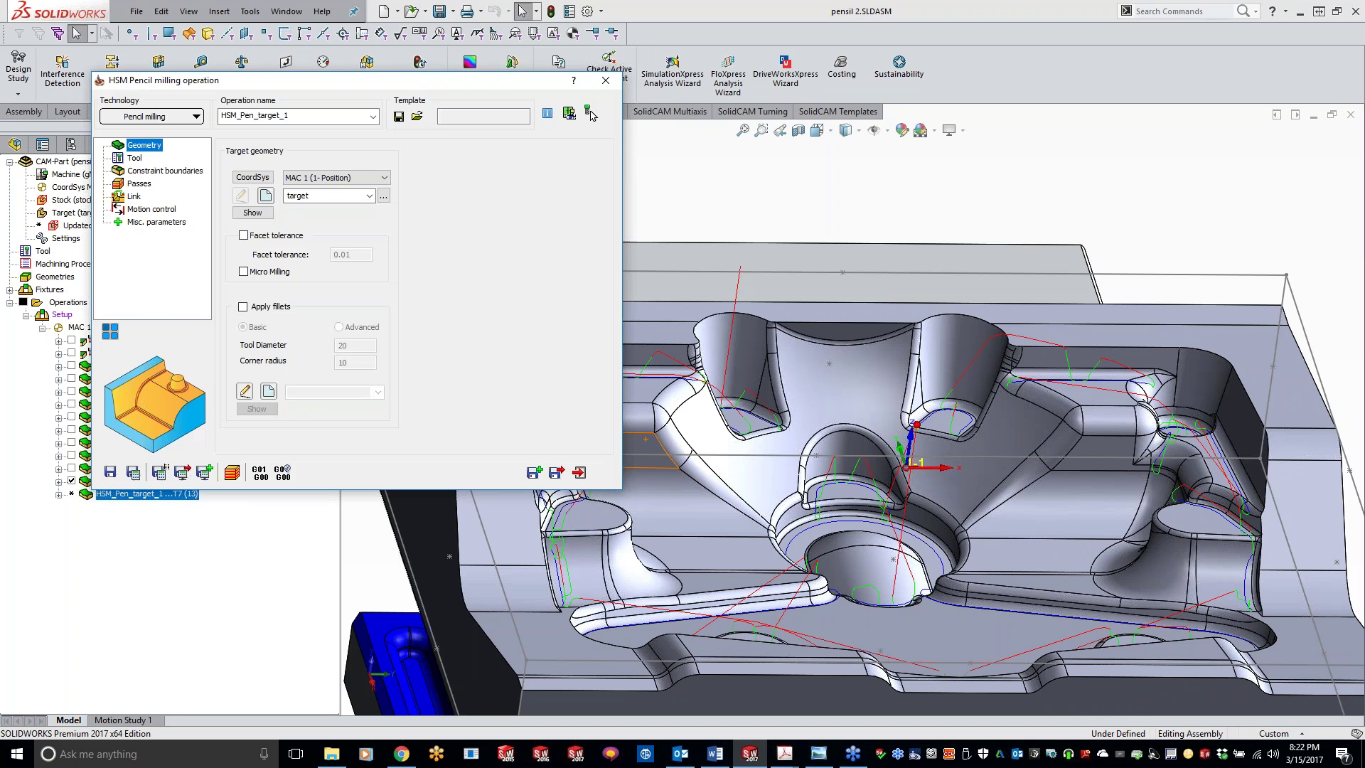
pyautogui.click(169, 119)
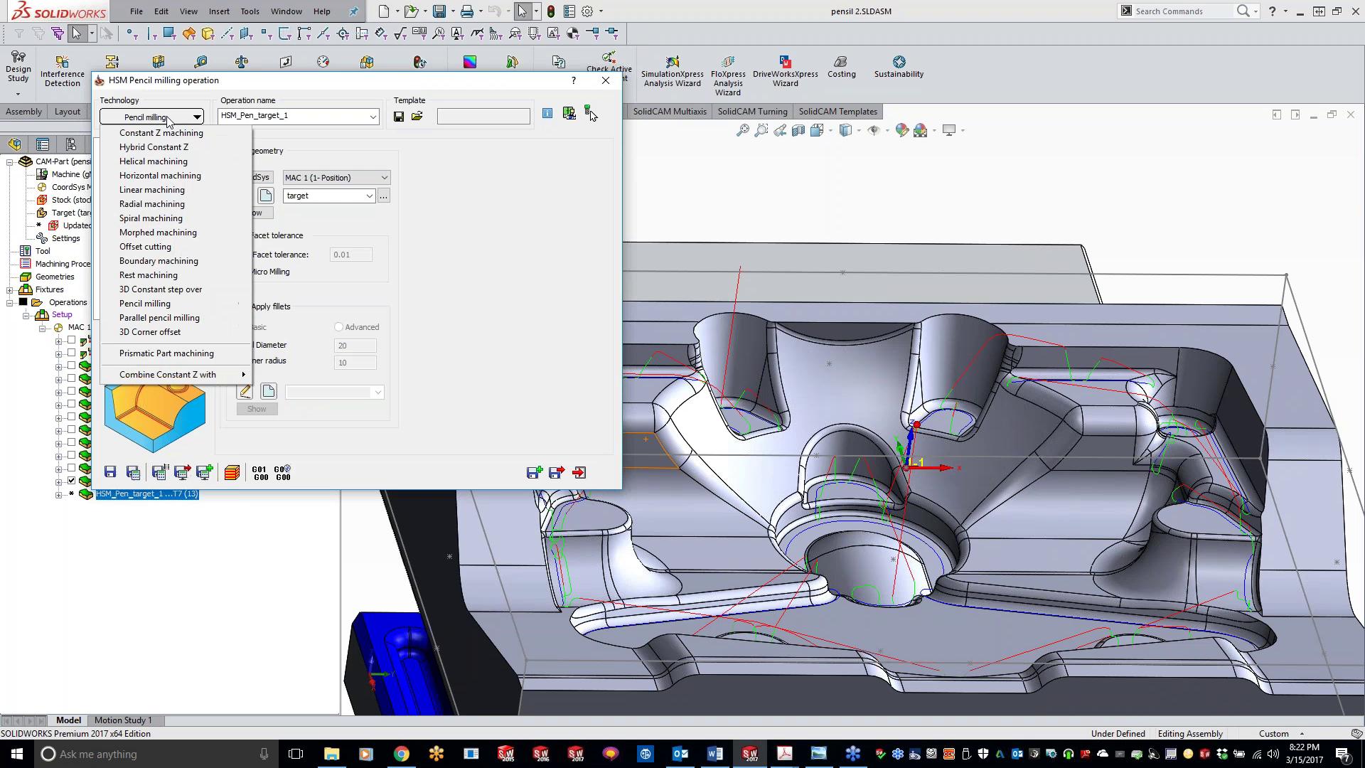
pyautogui.click(177, 318)
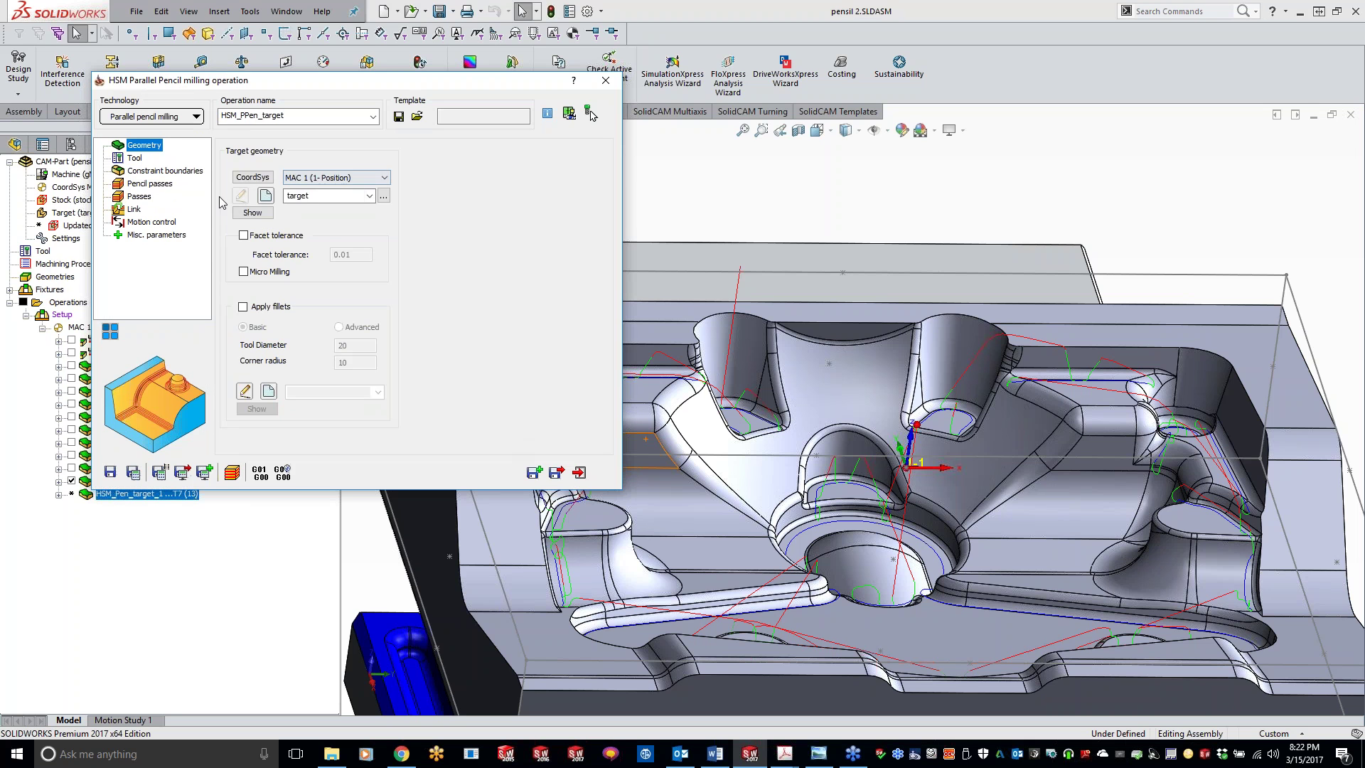
# Step: Set the horizontal and vertical step over of the HSM_PPen_target passes to 0.25, and save and calculate the operation
pyautogui.click(134, 159)
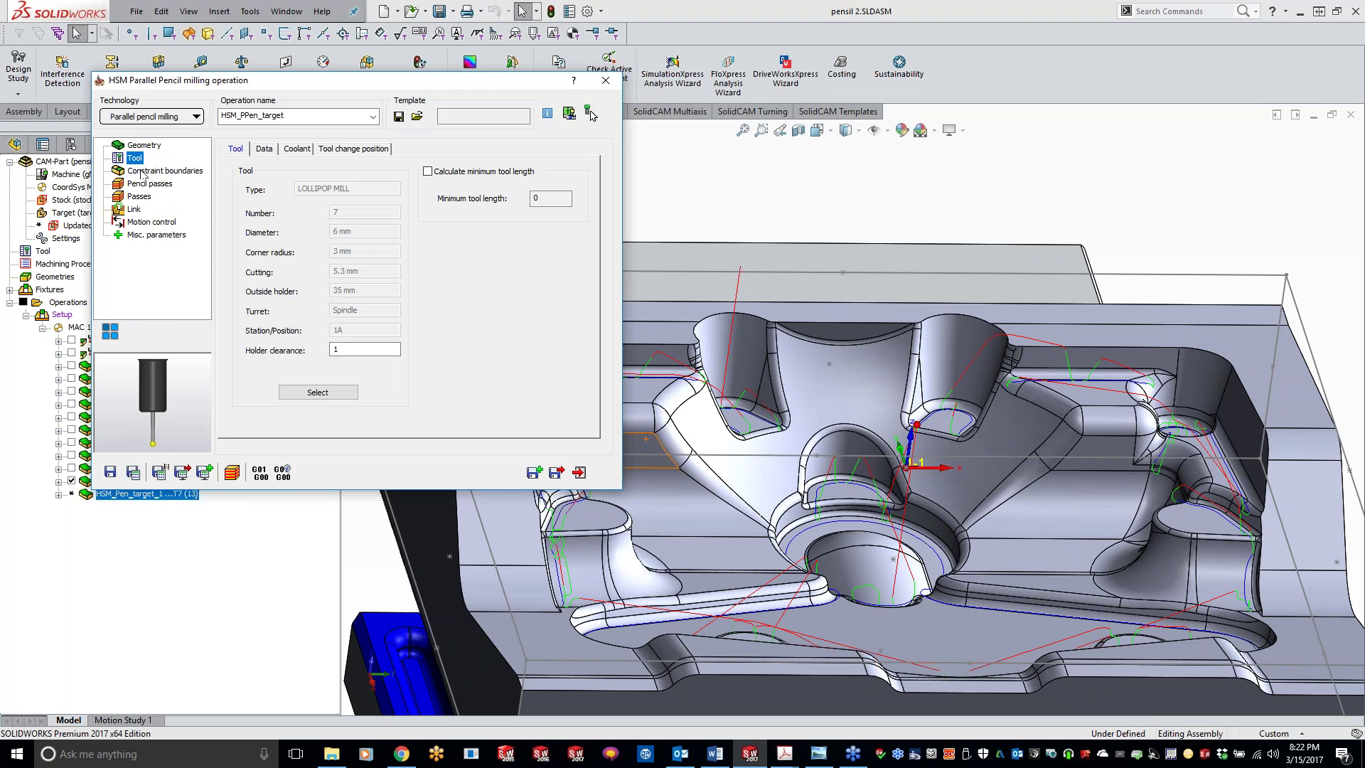
pyautogui.click(141, 173)
pyautogui.click(142, 185)
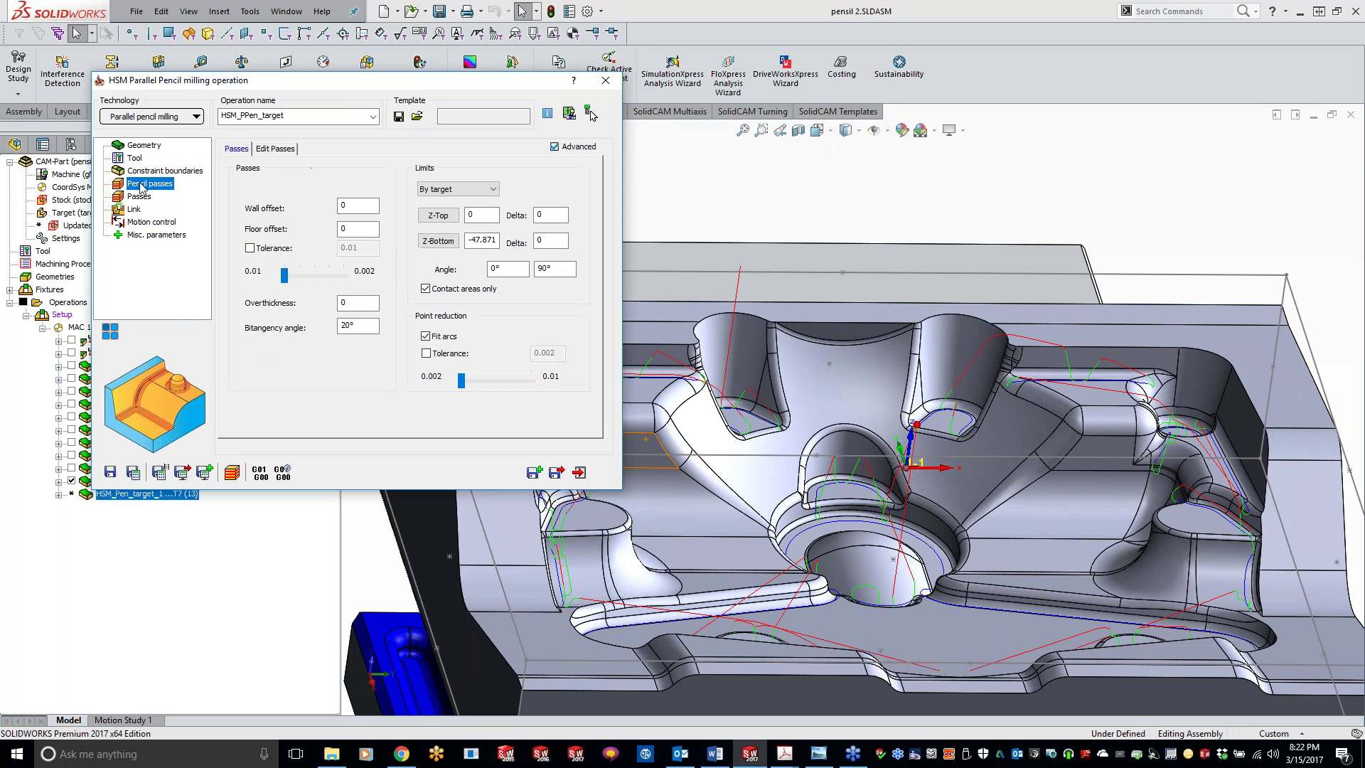
pyautogui.click(139, 197)
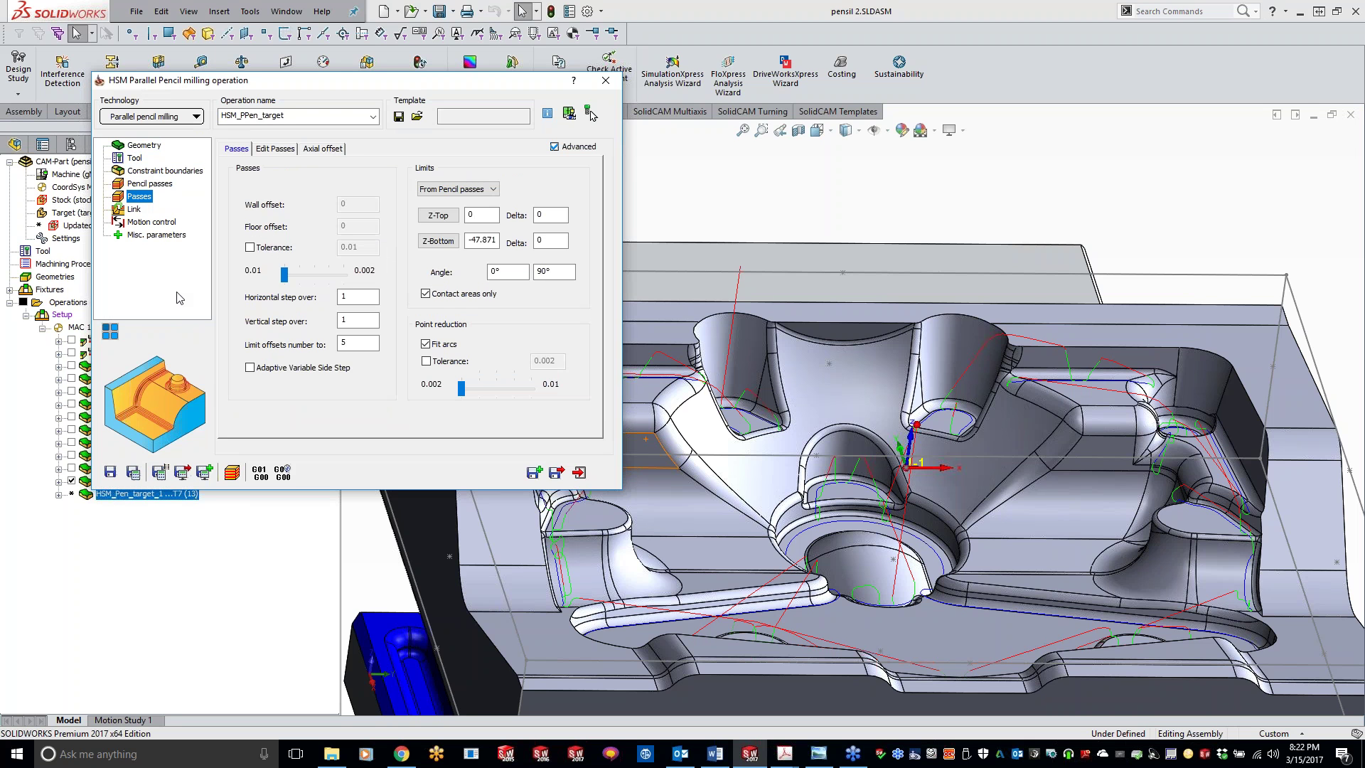
pyautogui.doubleClick(344, 296)
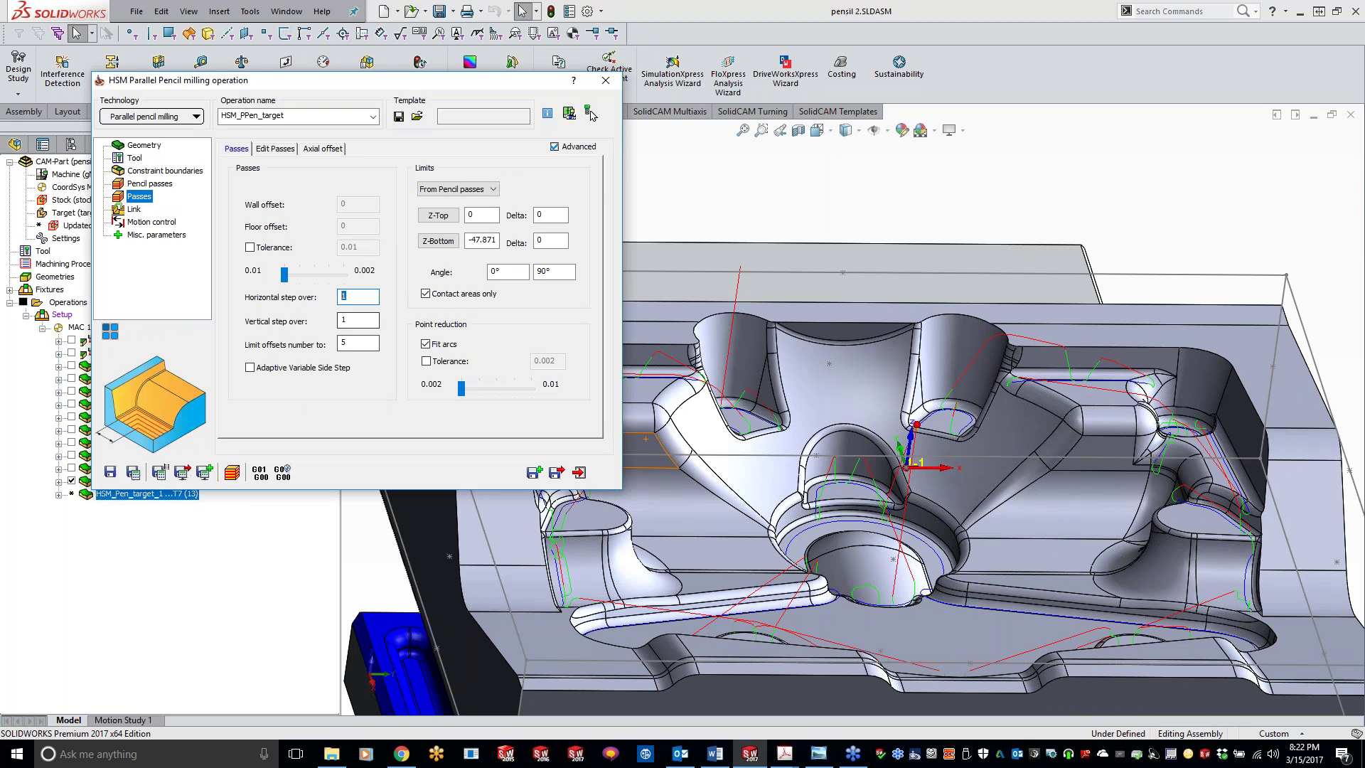
pyautogui.write('0.25')
pyautogui.doubleClick(344, 319)
pyautogui.write('0.25')
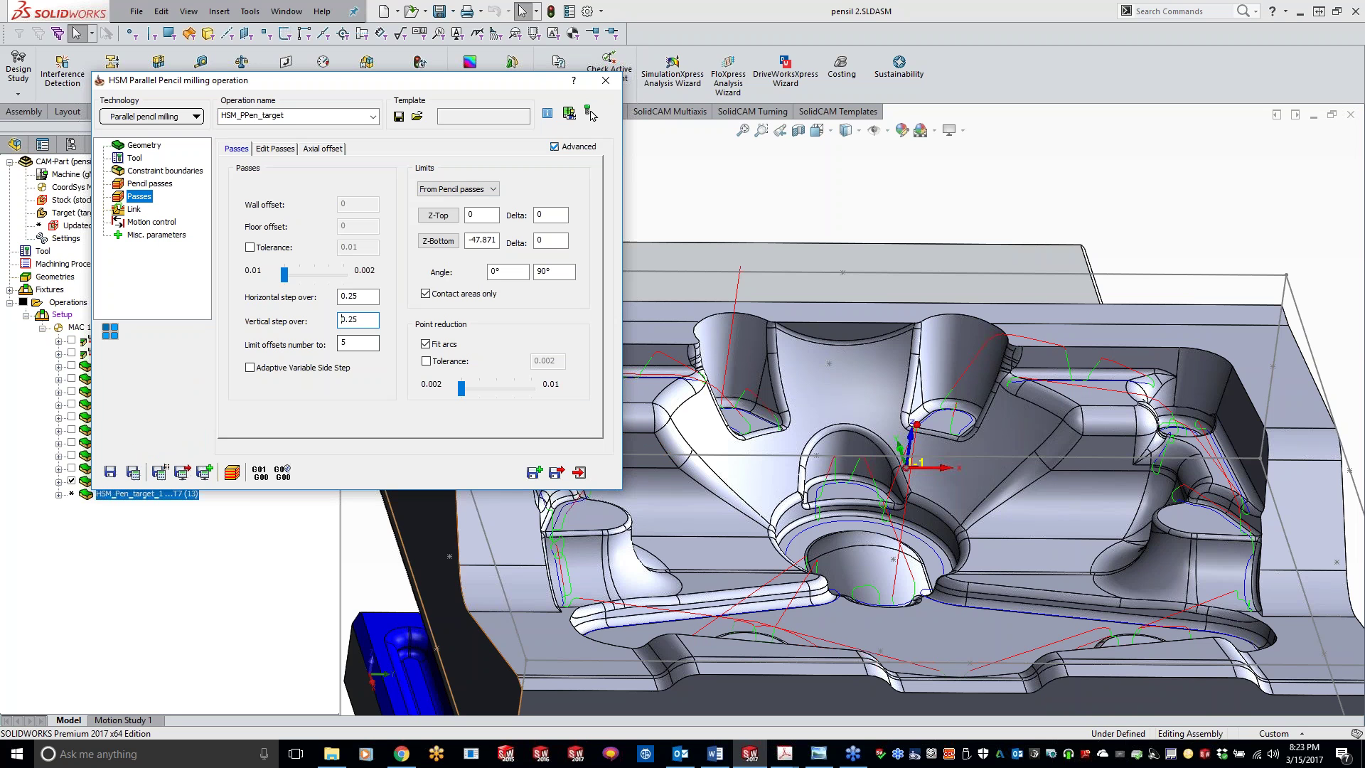
pyautogui.click(138, 472)
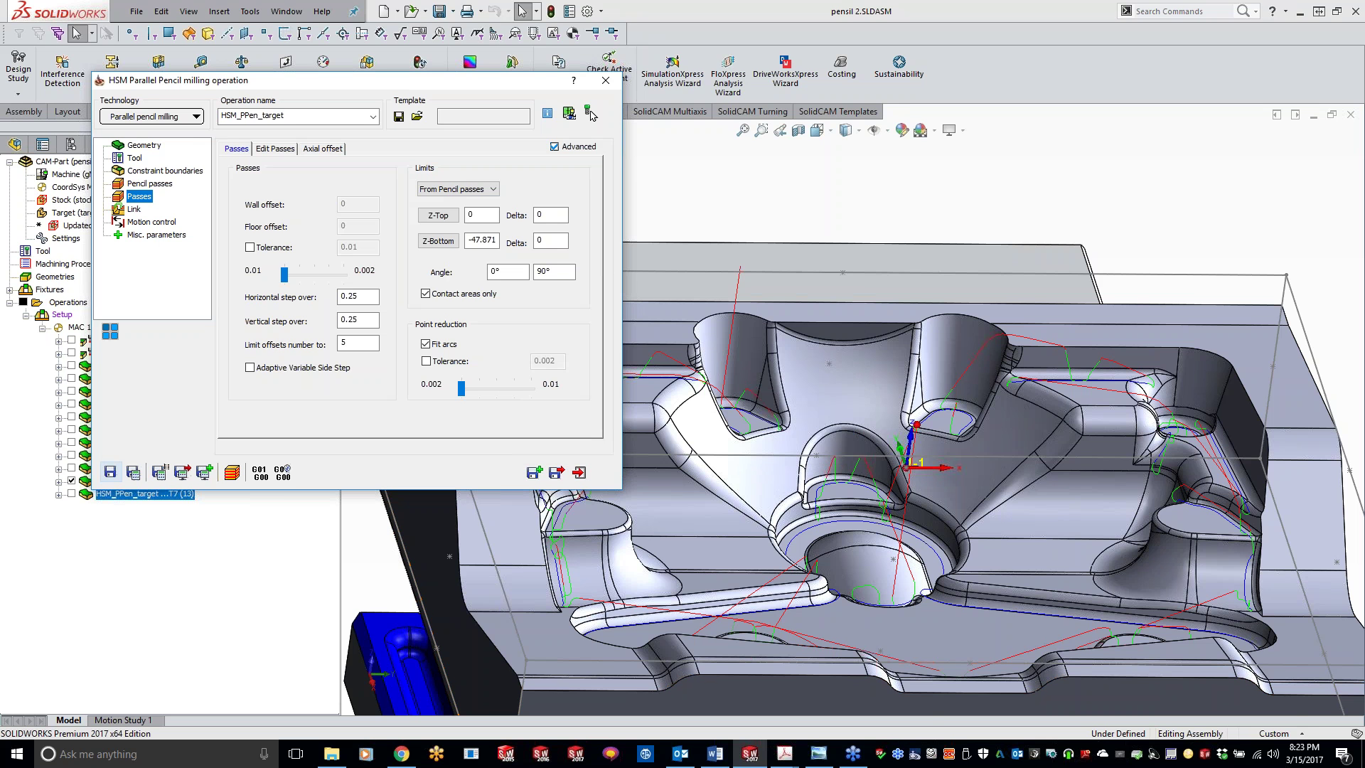
# Step: Display the HSM_PPen_target toolpath, inspect its parallel passes across the cavity, and close the operation
pyautogui.click(72, 494)
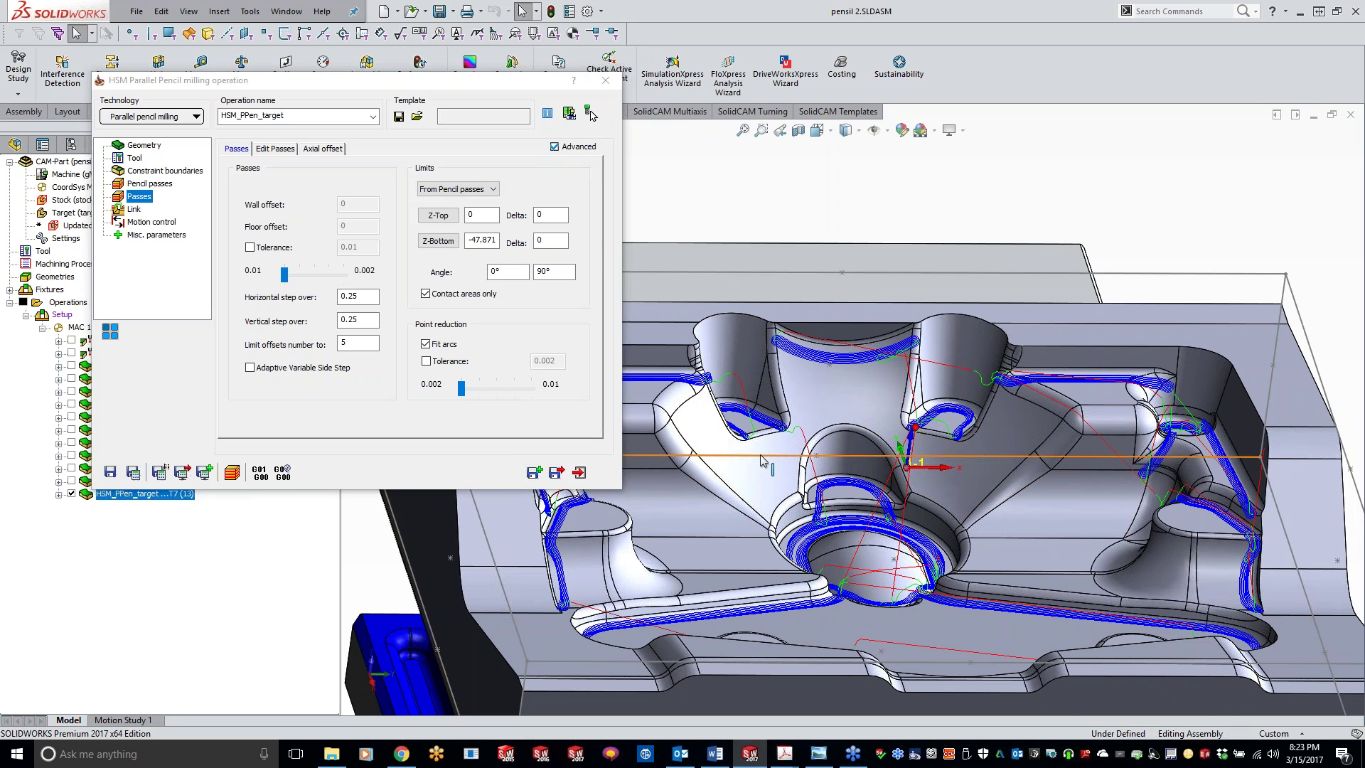
pyautogui.moveTo(917, 449); pyautogui.dragTo(1193, 400, button='middle')
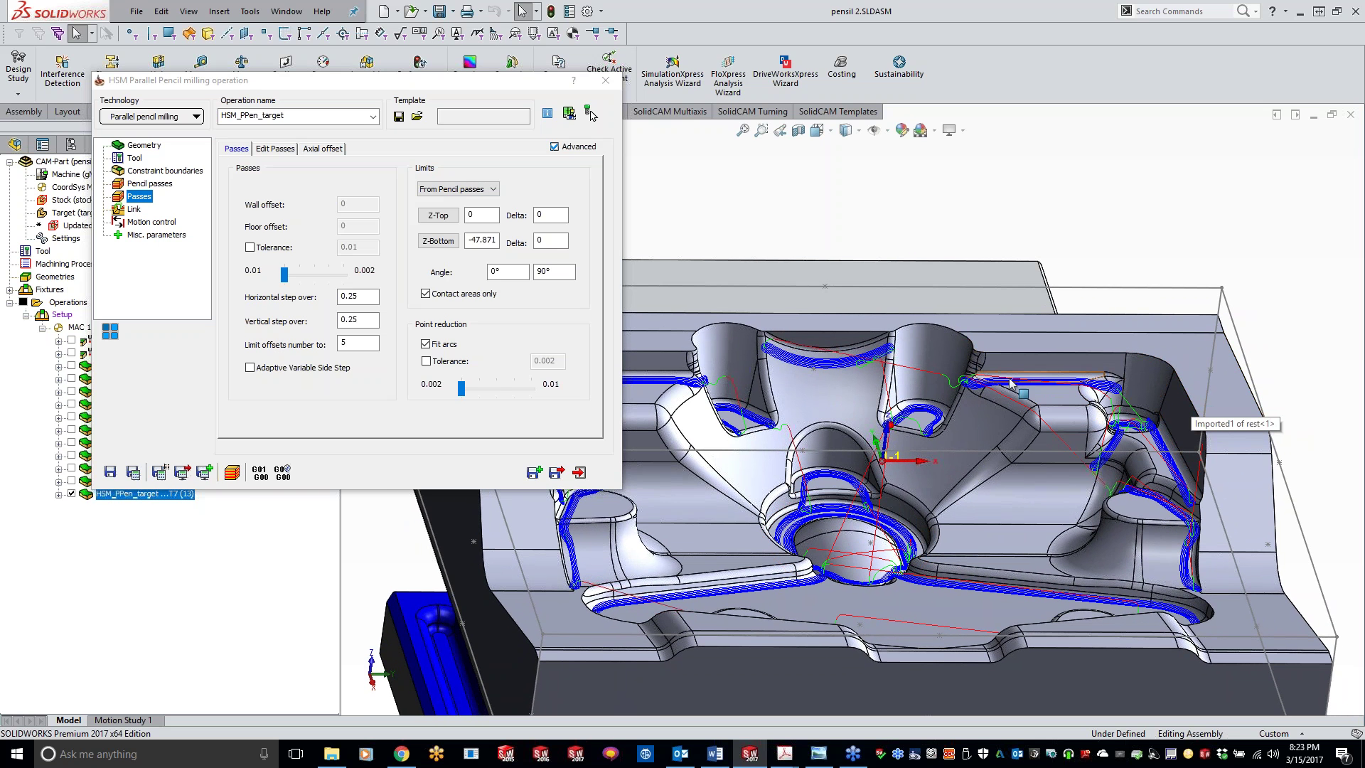
pyautogui.moveTo(1019, 388)
pyautogui.mouseDown(button='middle')
pyautogui.moveTo(856, 409)
pyautogui.moveTo(1038, 386)
pyautogui.mouseUp(button='middle')
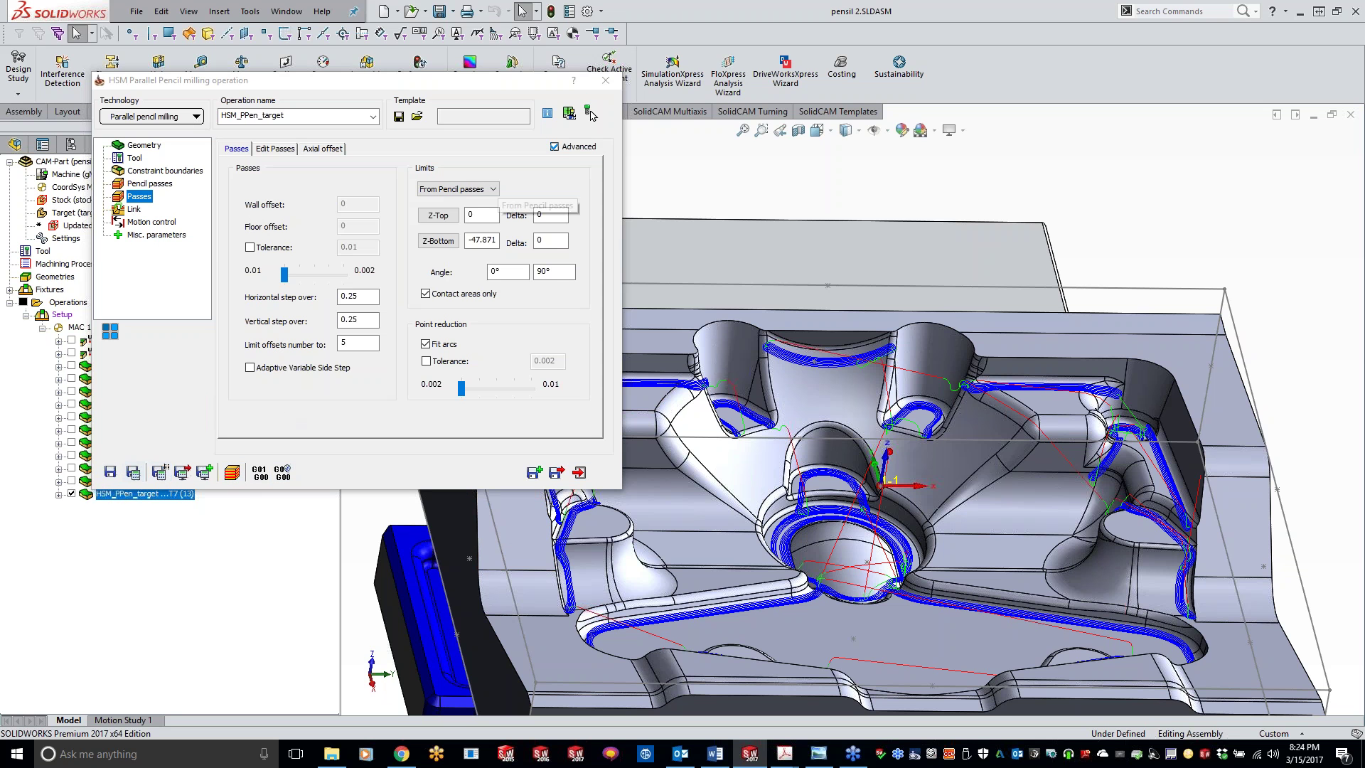
pyautogui.click(605, 79)
# Step: Suppress the HSM_Pen_target operation and start the simulation of HSM_PPen_target
pyautogui.rightClick(123, 485)
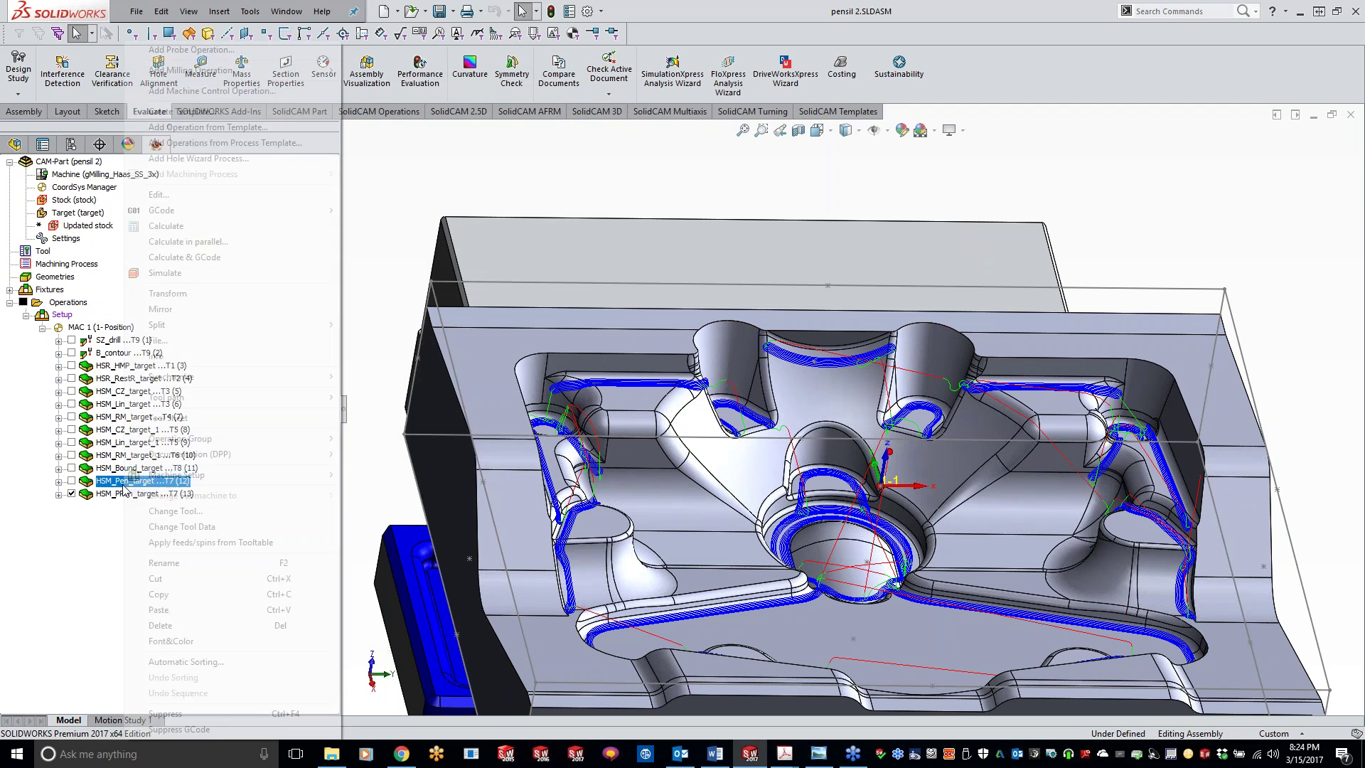
pyautogui.click(165, 712)
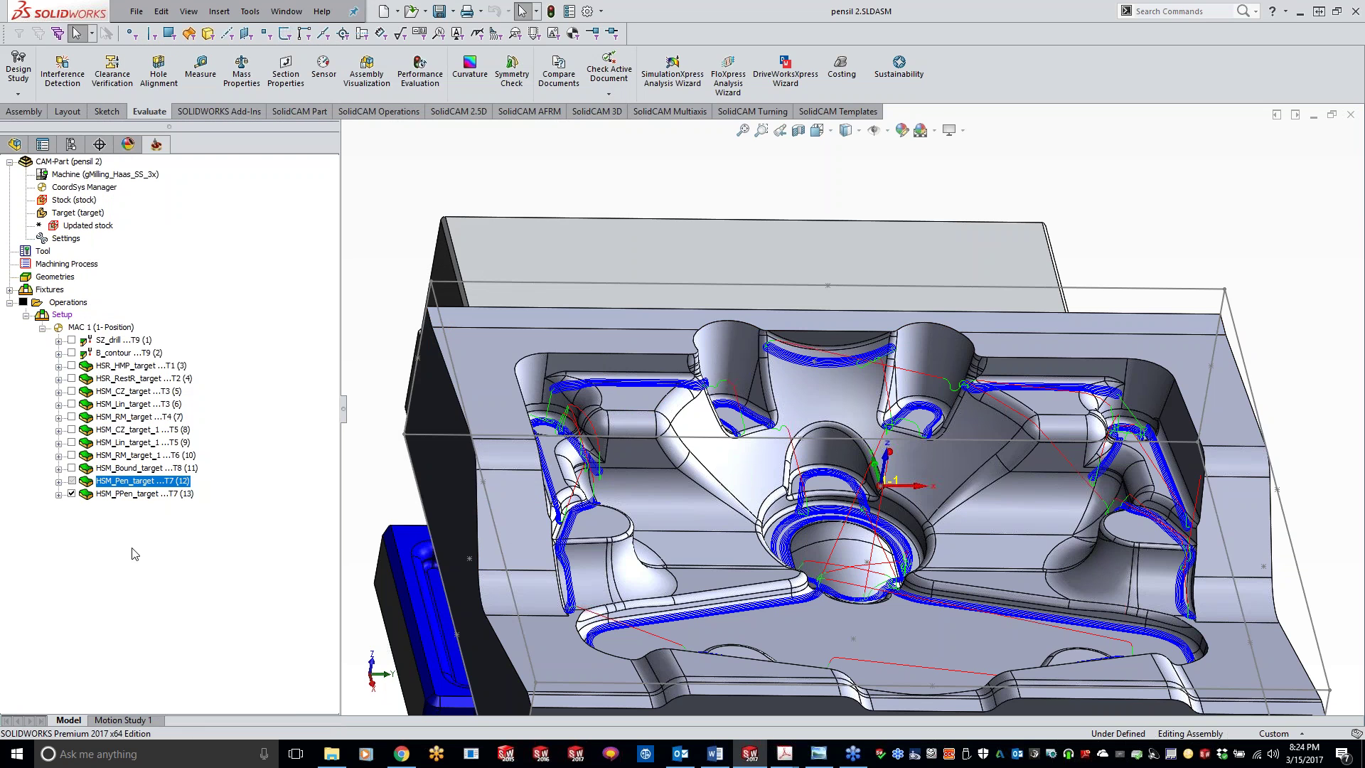
pyautogui.rightClick(133, 498)
pyautogui.click(191, 276)
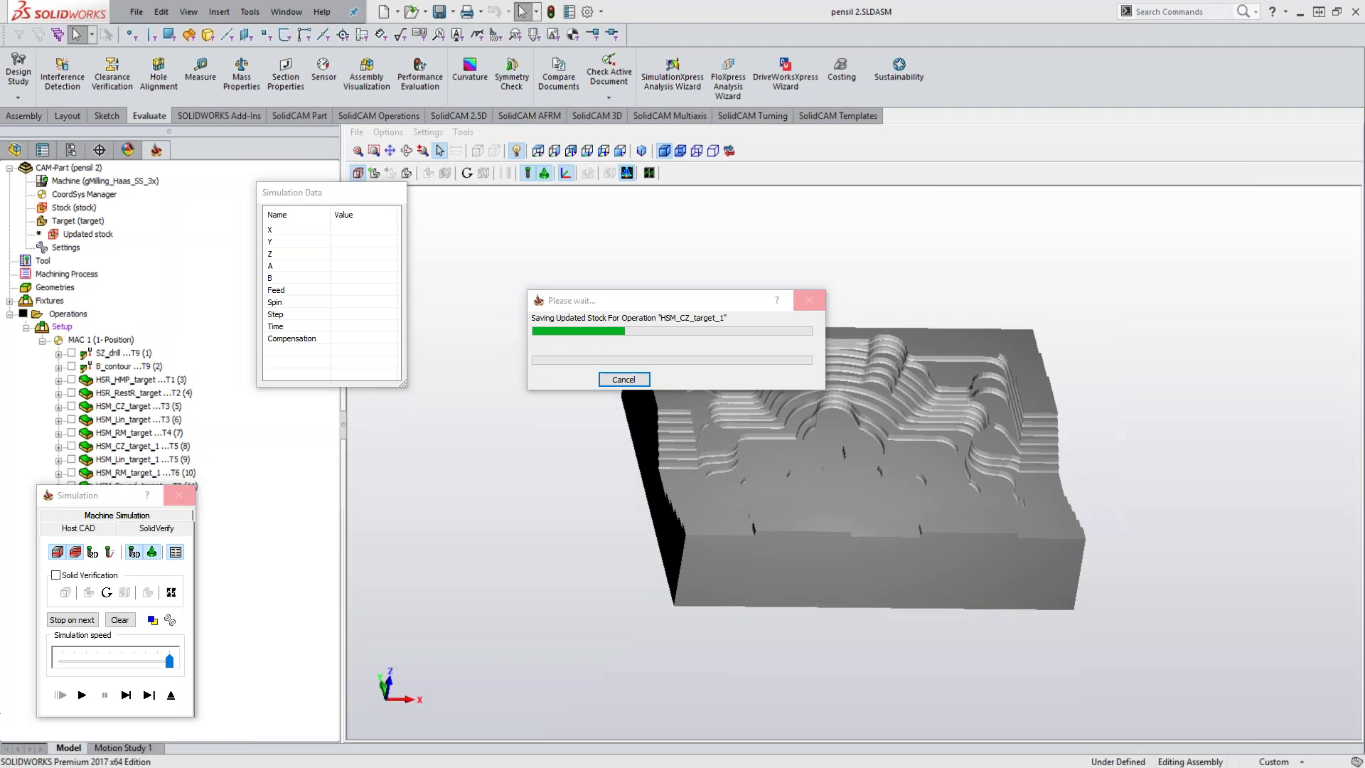
# Step: Switch to Chrome, load the SolidCAM website in a new tab, and open its SolidCAM Certification page
pyautogui.click(401, 753)
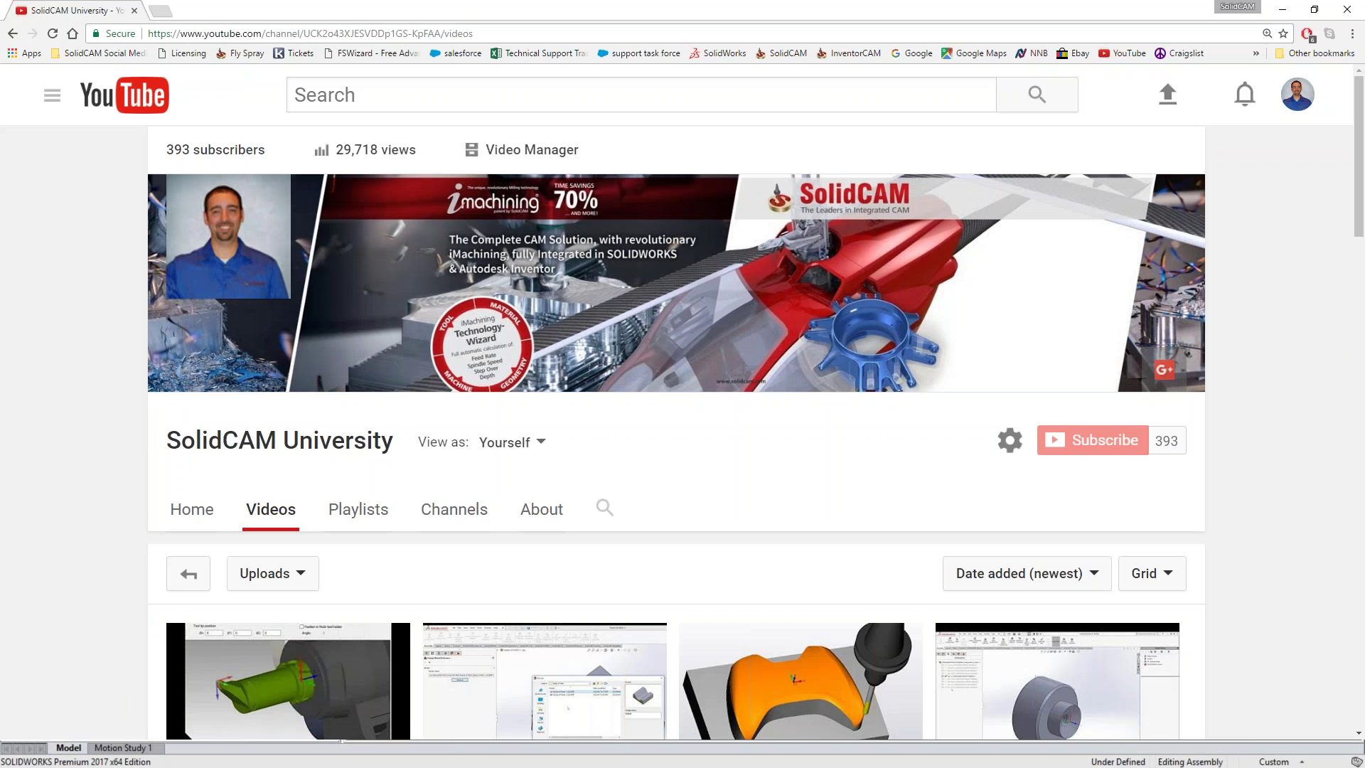
pyautogui.click(162, 12)
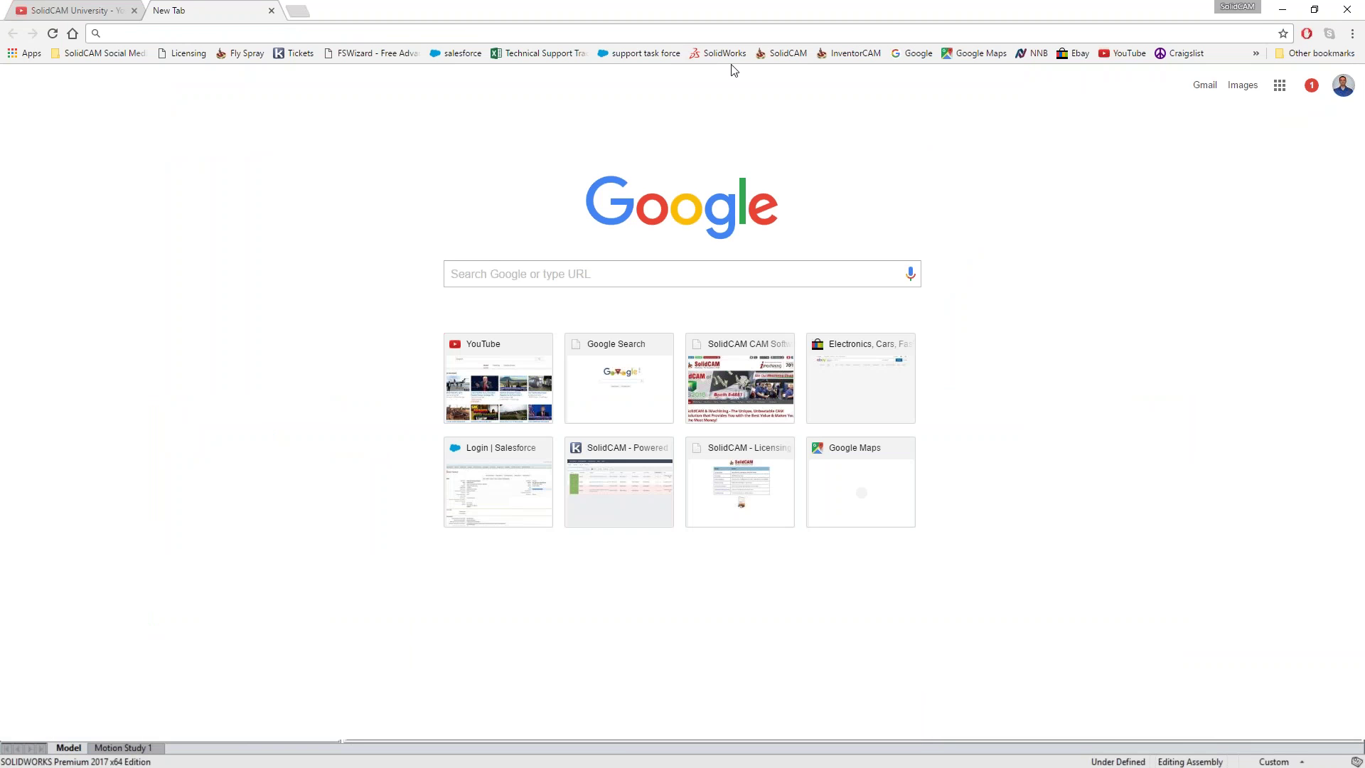
pyautogui.click(782, 53)
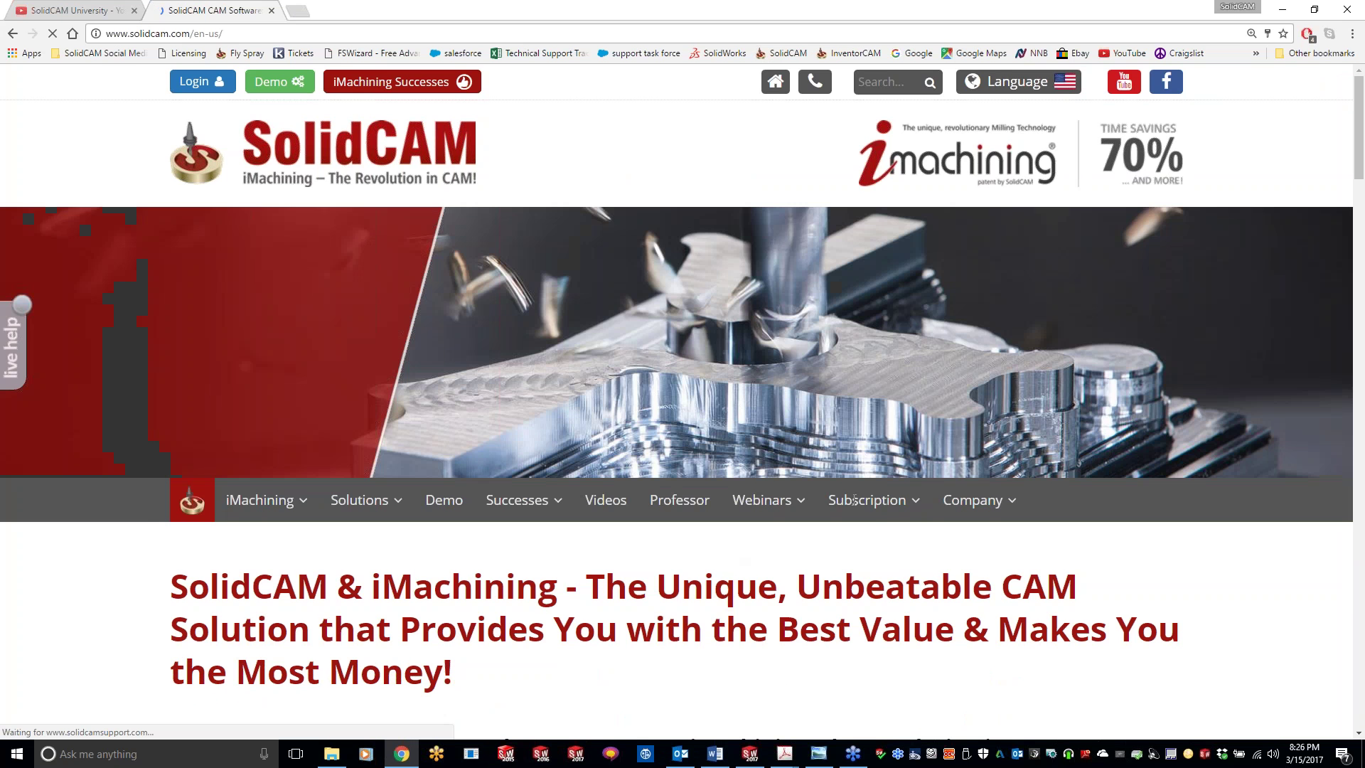
pyautogui.moveTo(863, 501)
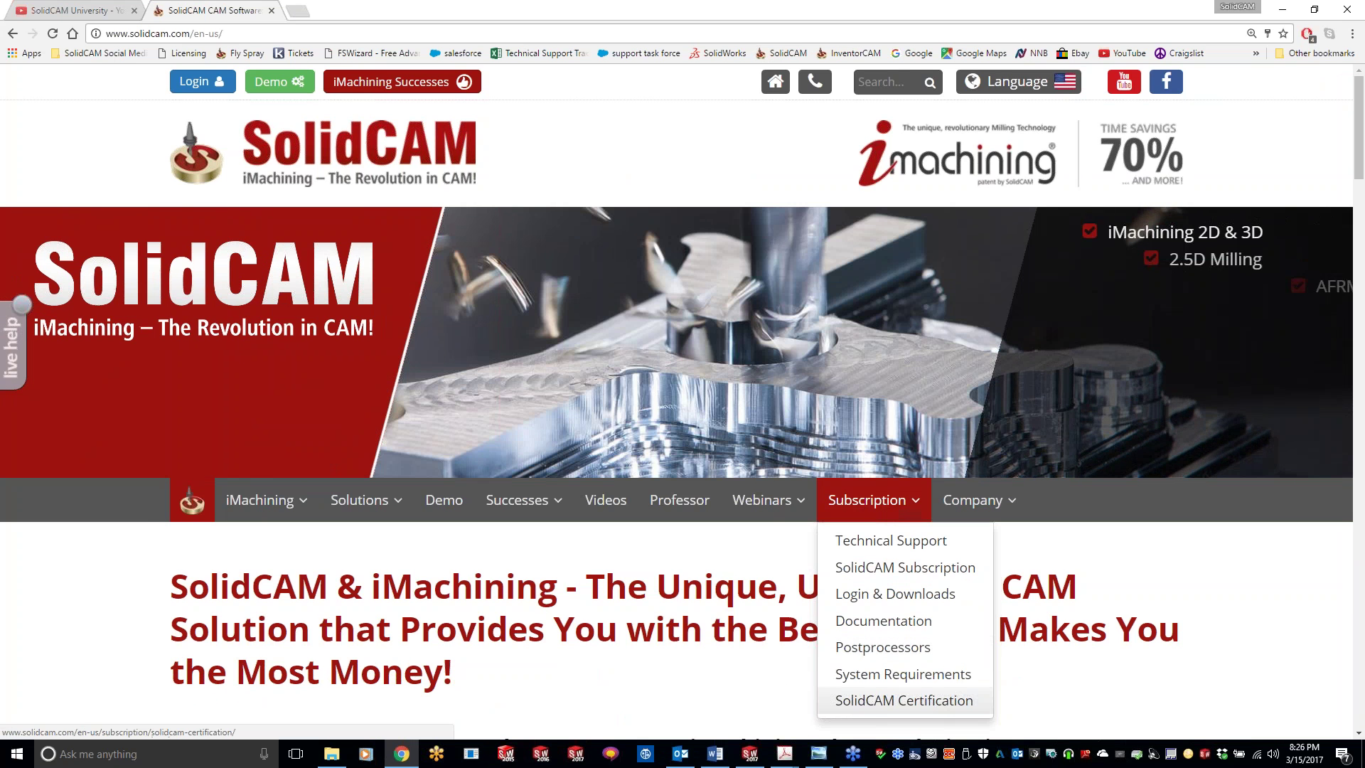
pyautogui.click(902, 700)
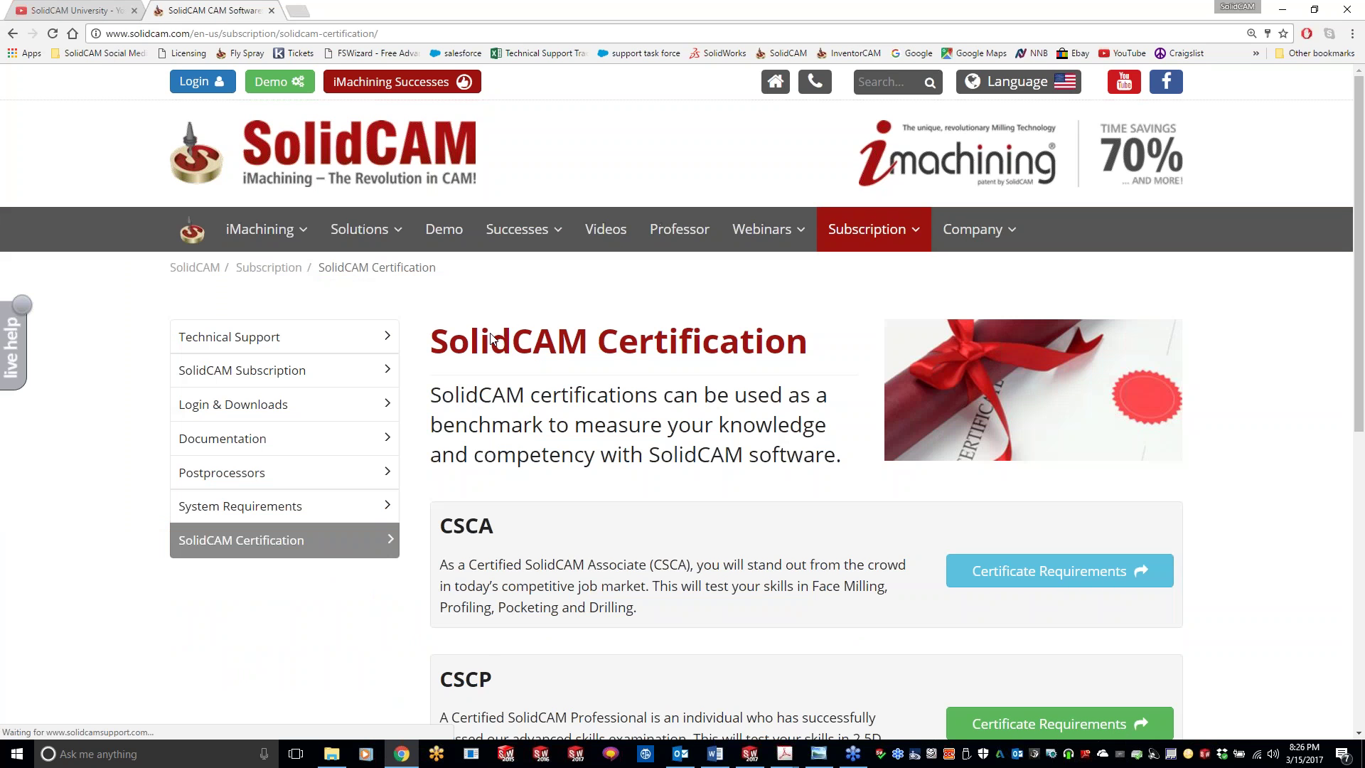
# Step: Open the CSCA certificate requirements, review the pricing, recommended courses, exam rules and exam topics, and return to the certification overview
pyautogui.scroll(-3, 488, 332)
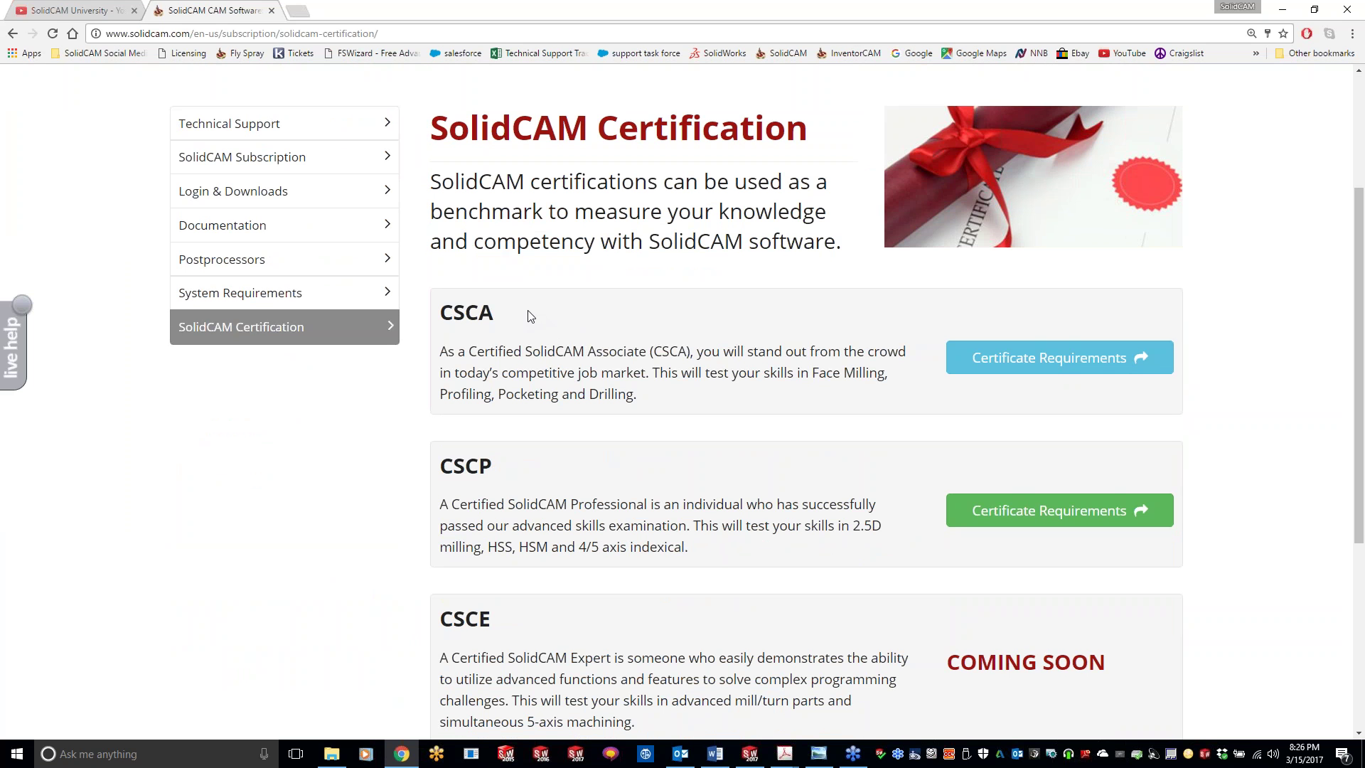
pyautogui.click(1002, 369)
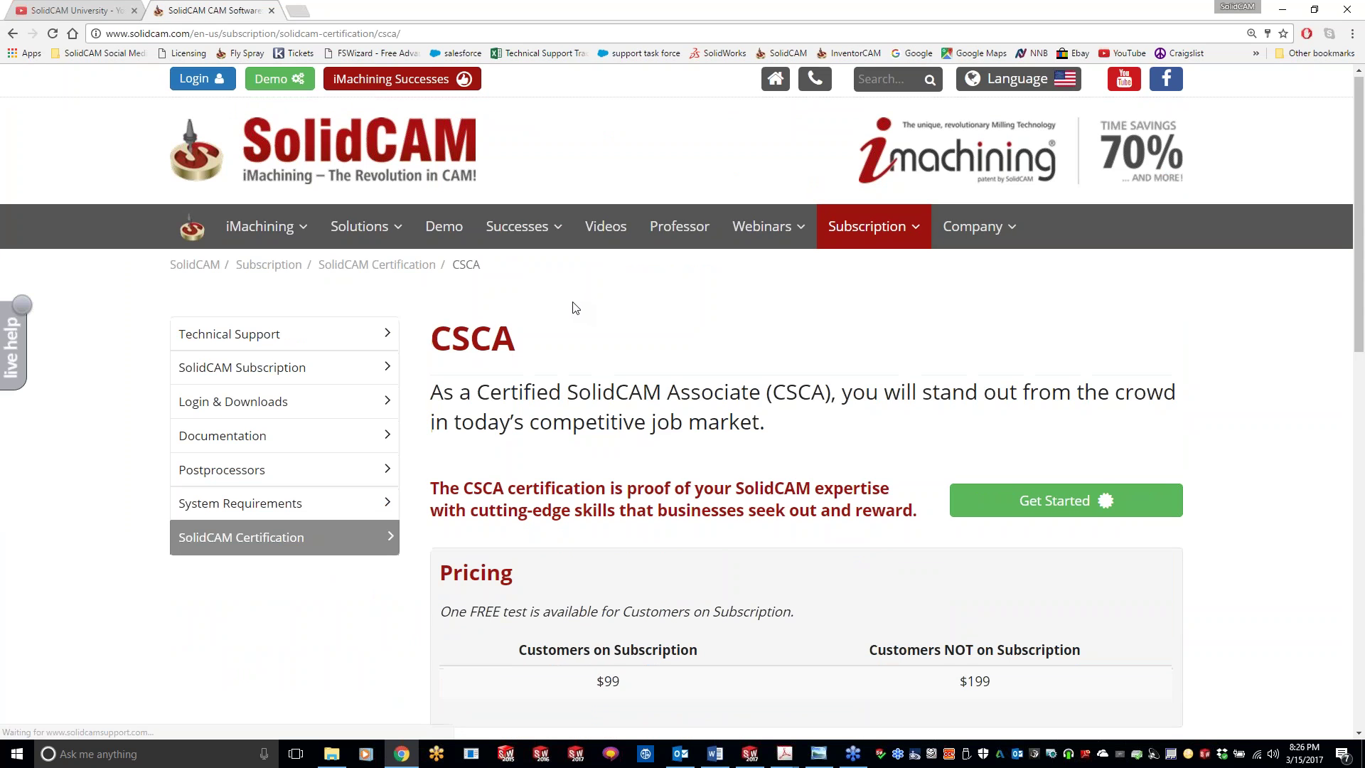
pyautogui.scroll(-5, 576, 308)
pyautogui.scroll(-5, 803, 398)
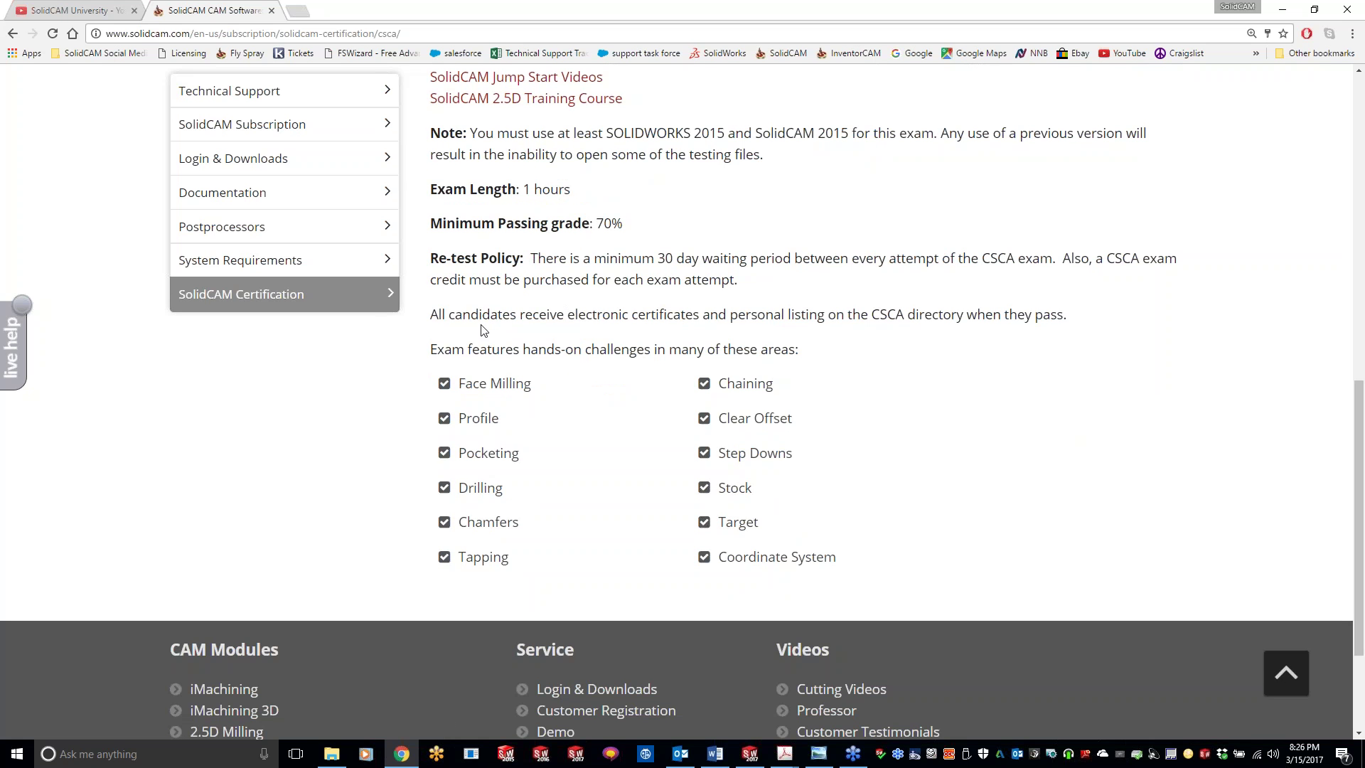
pyautogui.scroll(1, 580, 344)
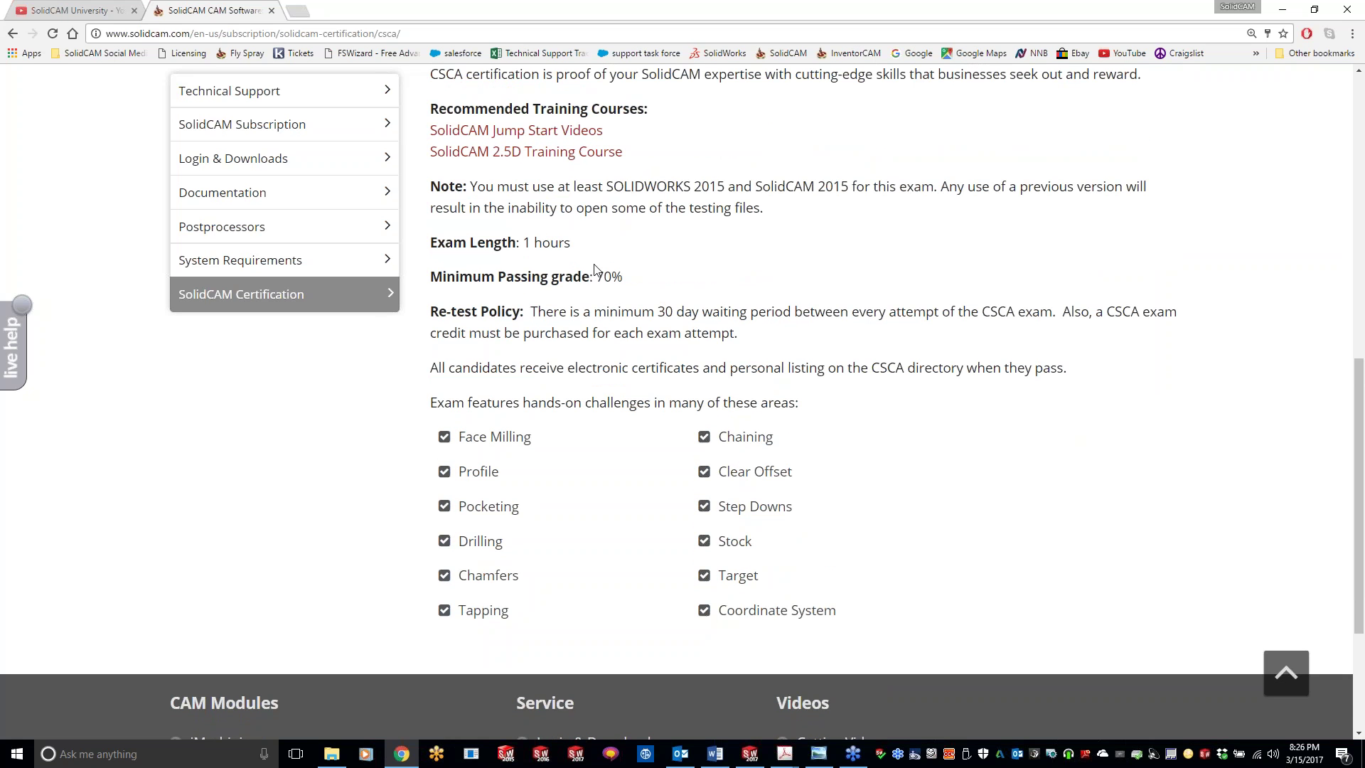
pyautogui.scroll(1, 598, 270)
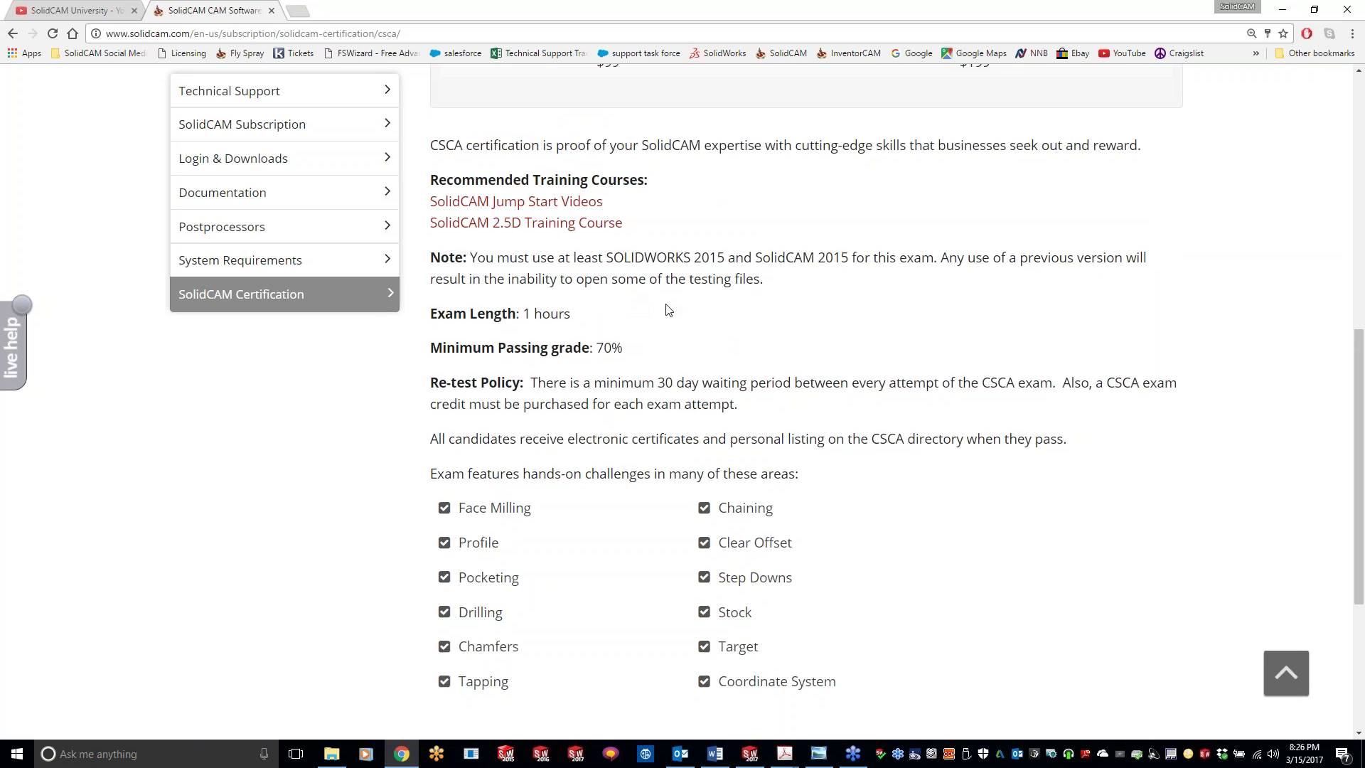
pyautogui.scroll(2, 771, 338)
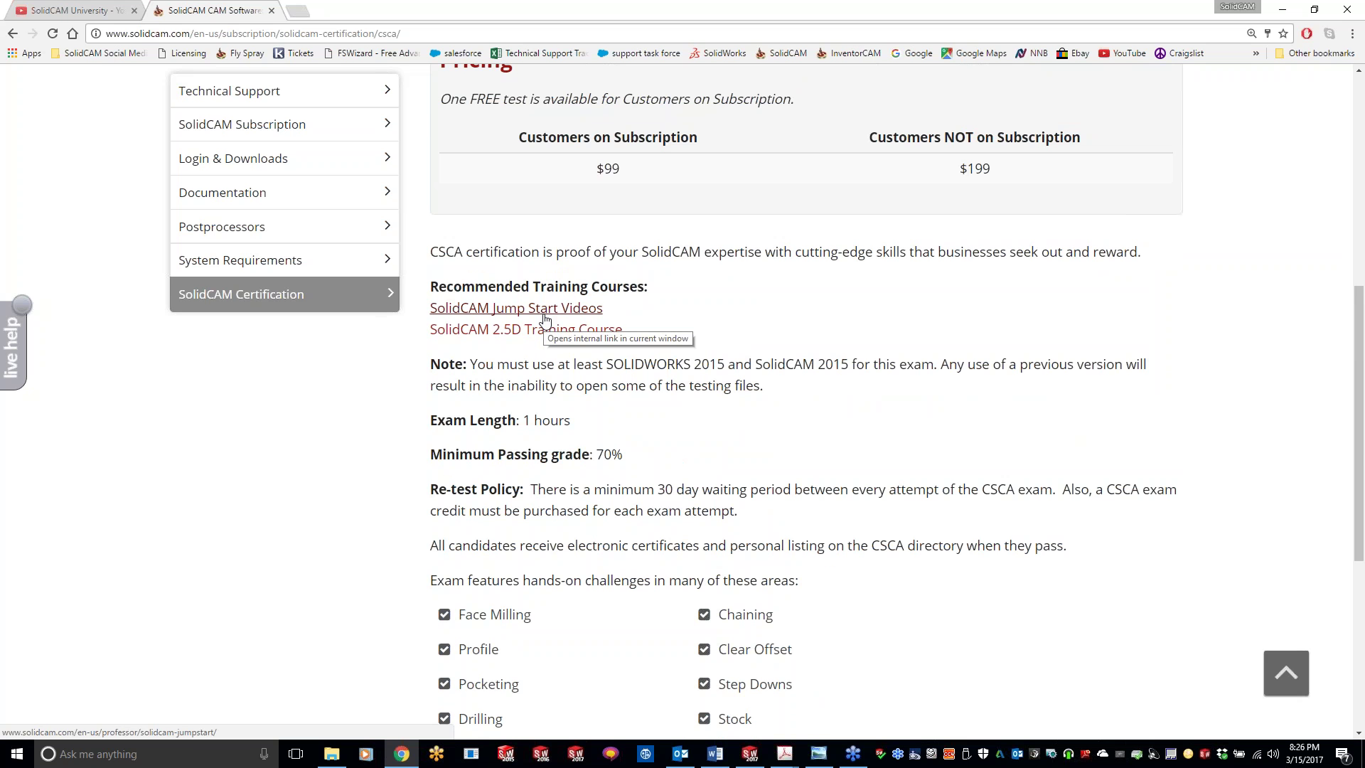
pyautogui.scroll(9, 708, 336)
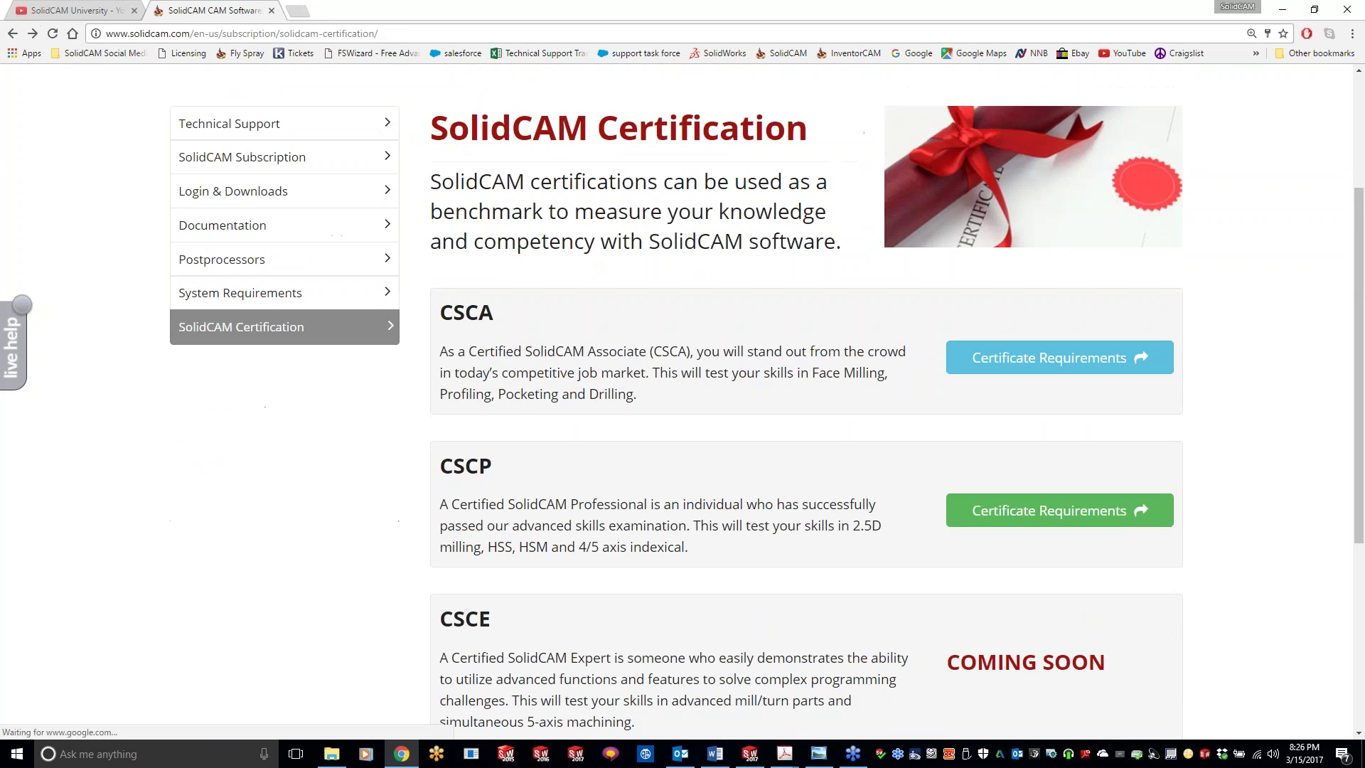
# Step: Open the CSCP certificate requirements and review the exam rules and the topics of Segments 1, 2 and 3
pyautogui.click(1027, 518)
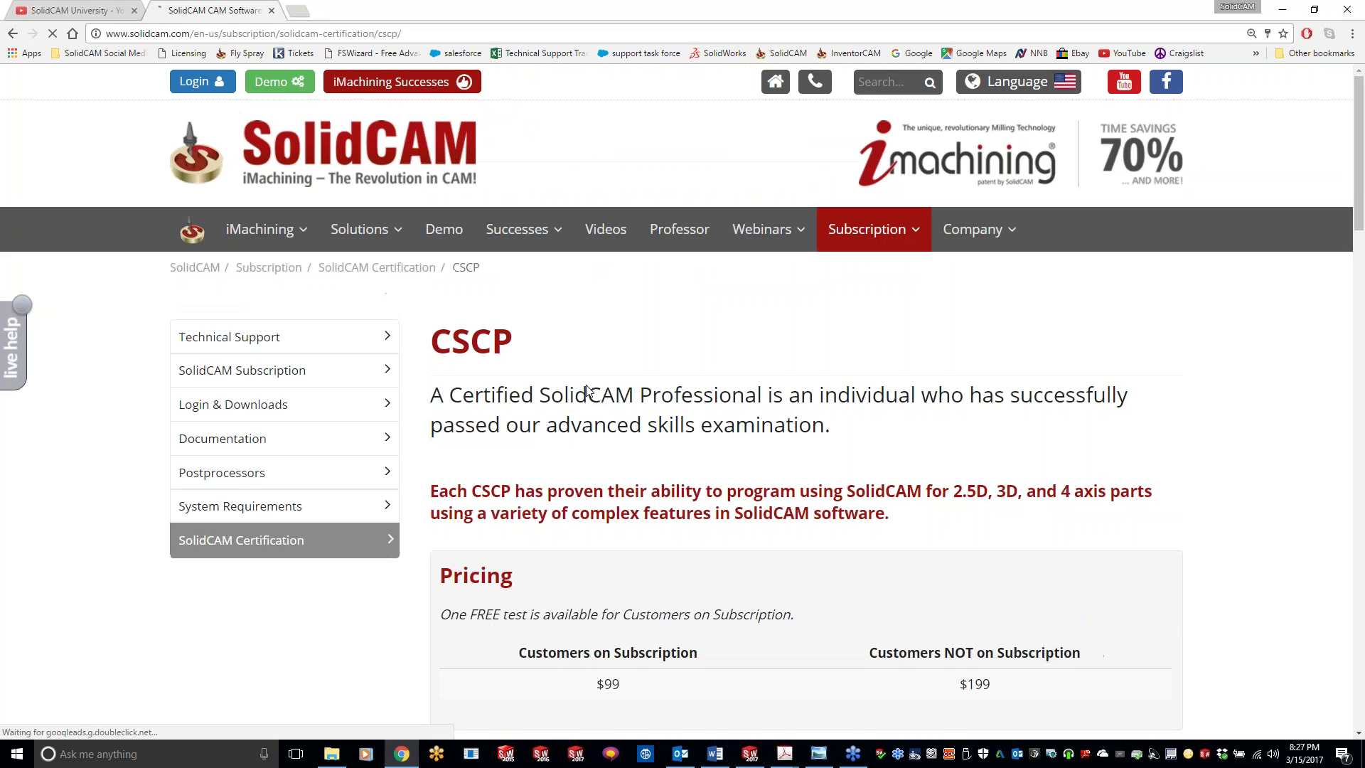
pyautogui.scroll(-10, 555, 277)
pyautogui.scroll(-5, 554, 277)
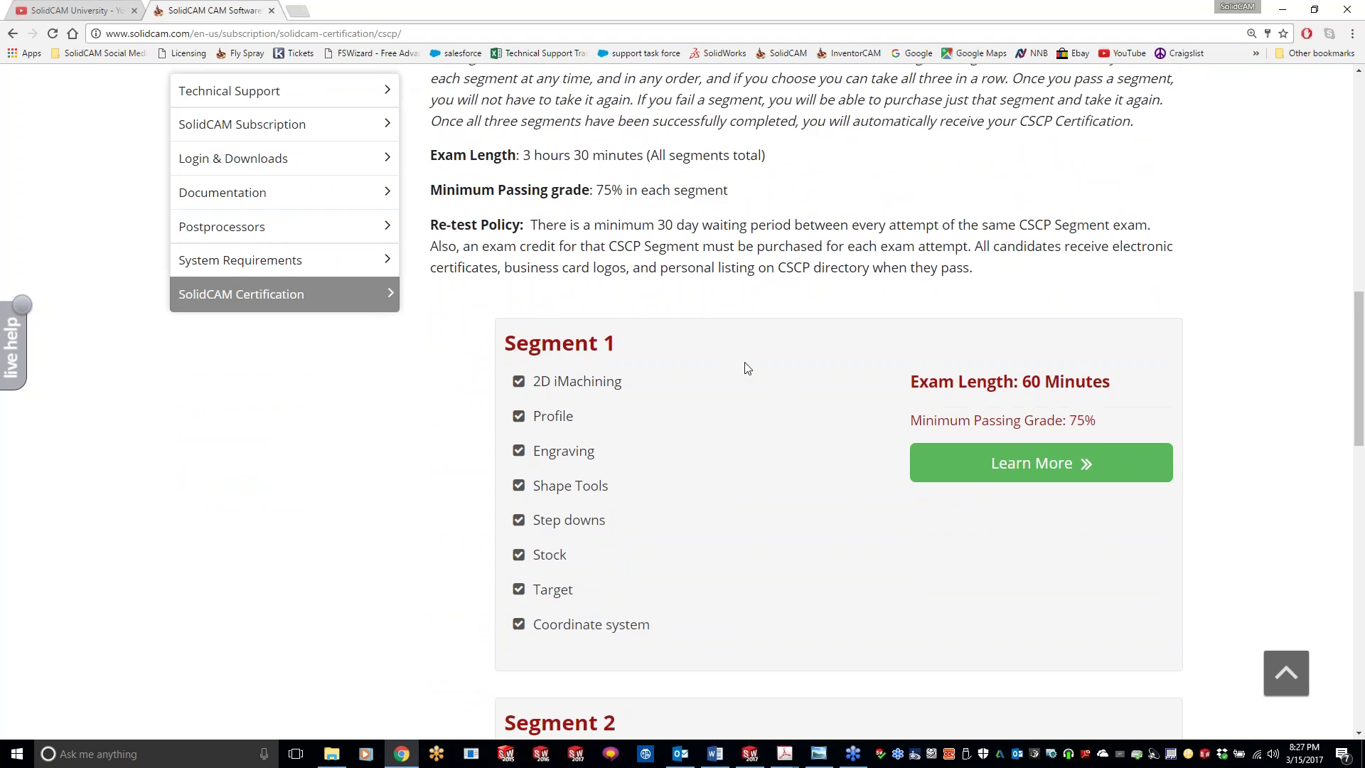
pyautogui.scroll(-4, 744, 366)
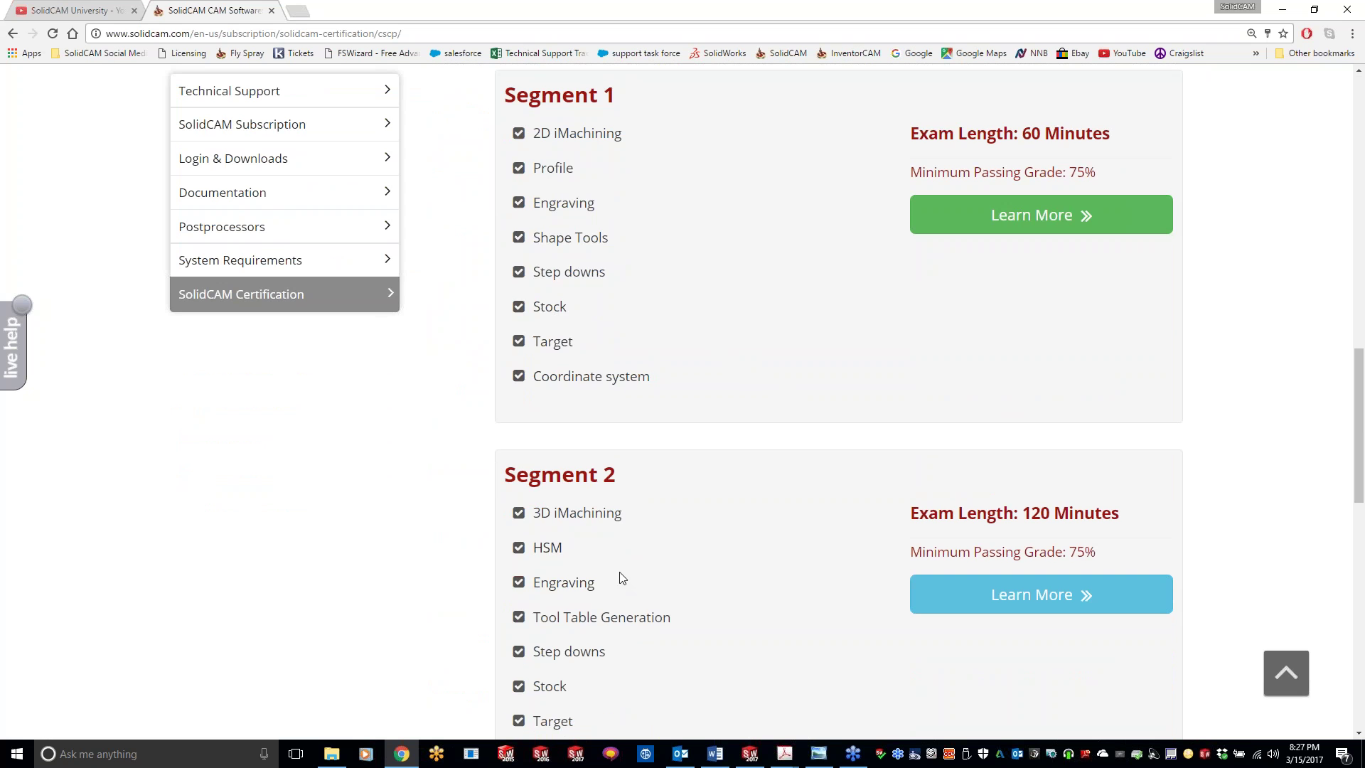
pyautogui.scroll(-3, 634, 579)
pyautogui.scroll(-3, 634, 578)
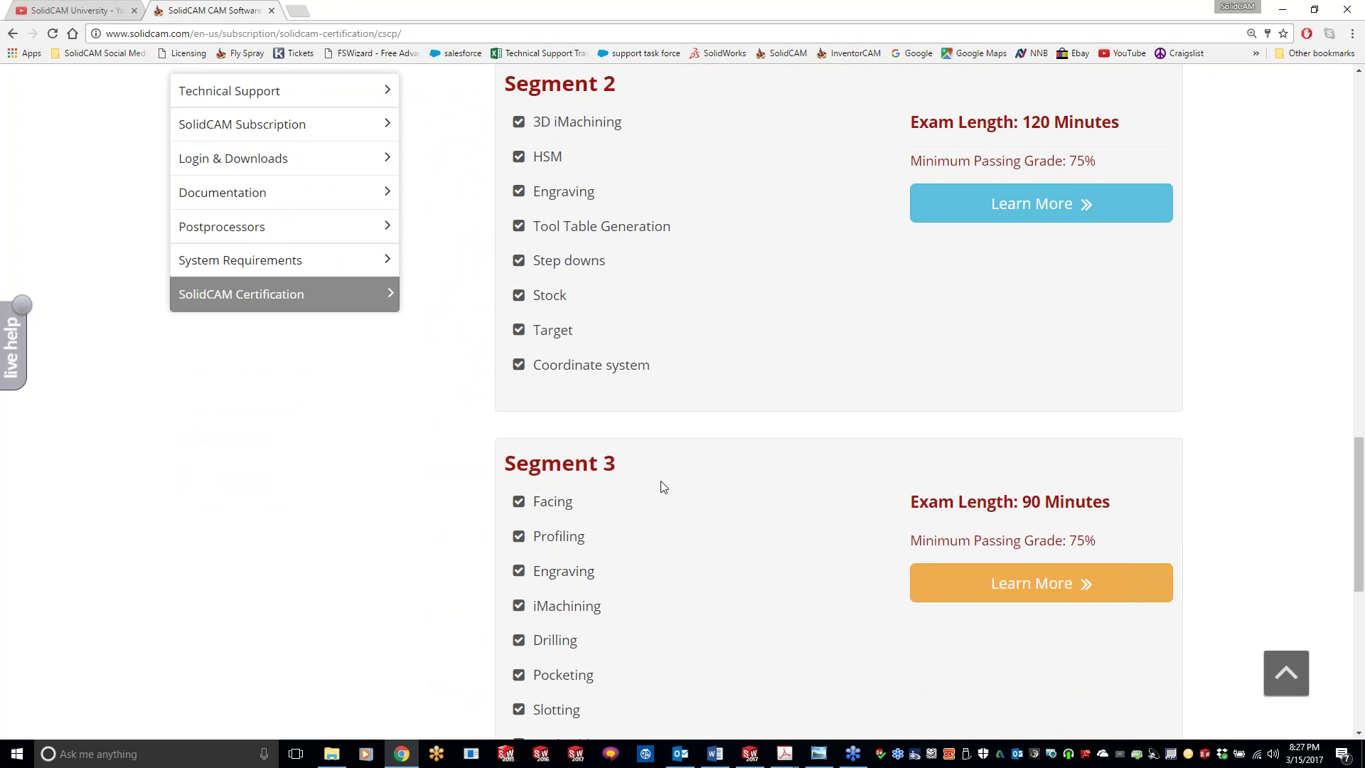
pyautogui.scroll(-2, 647, 503)
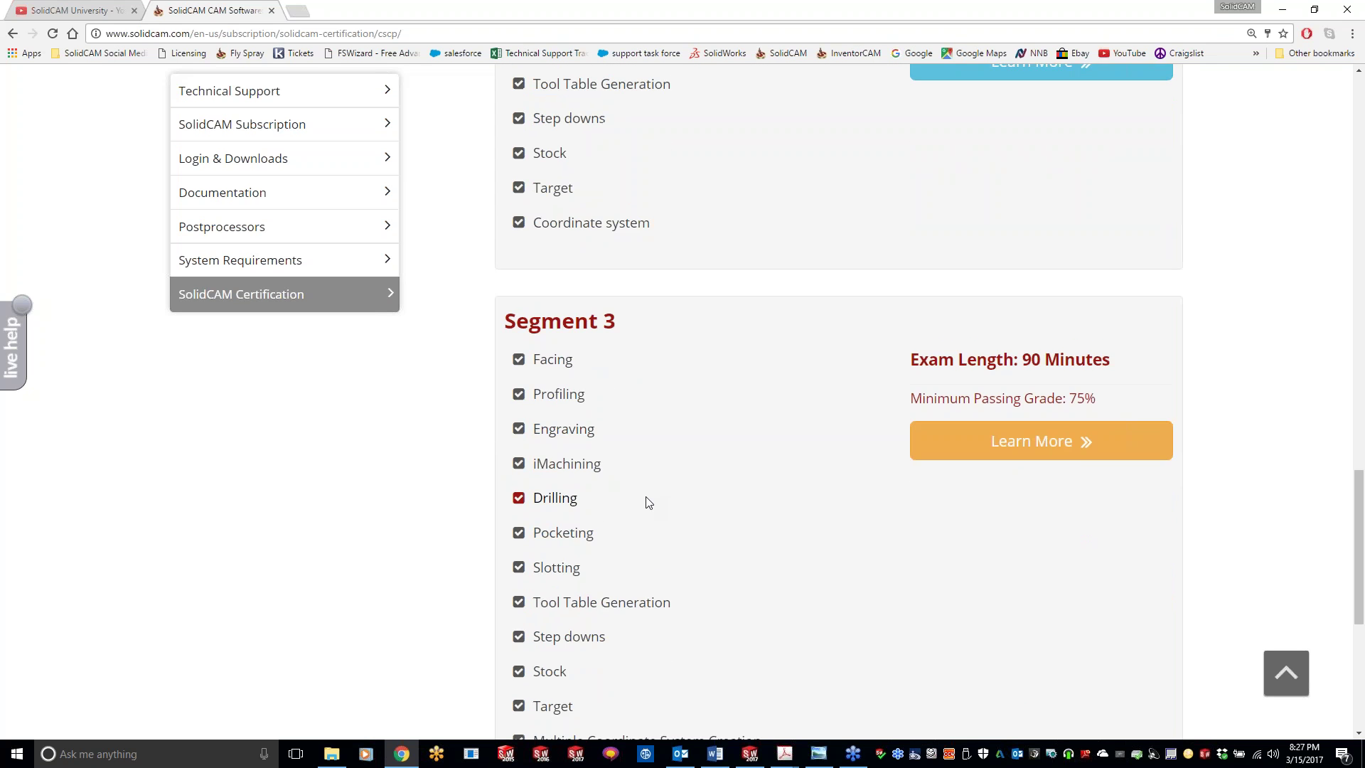
pyautogui.scroll(-1, 646, 502)
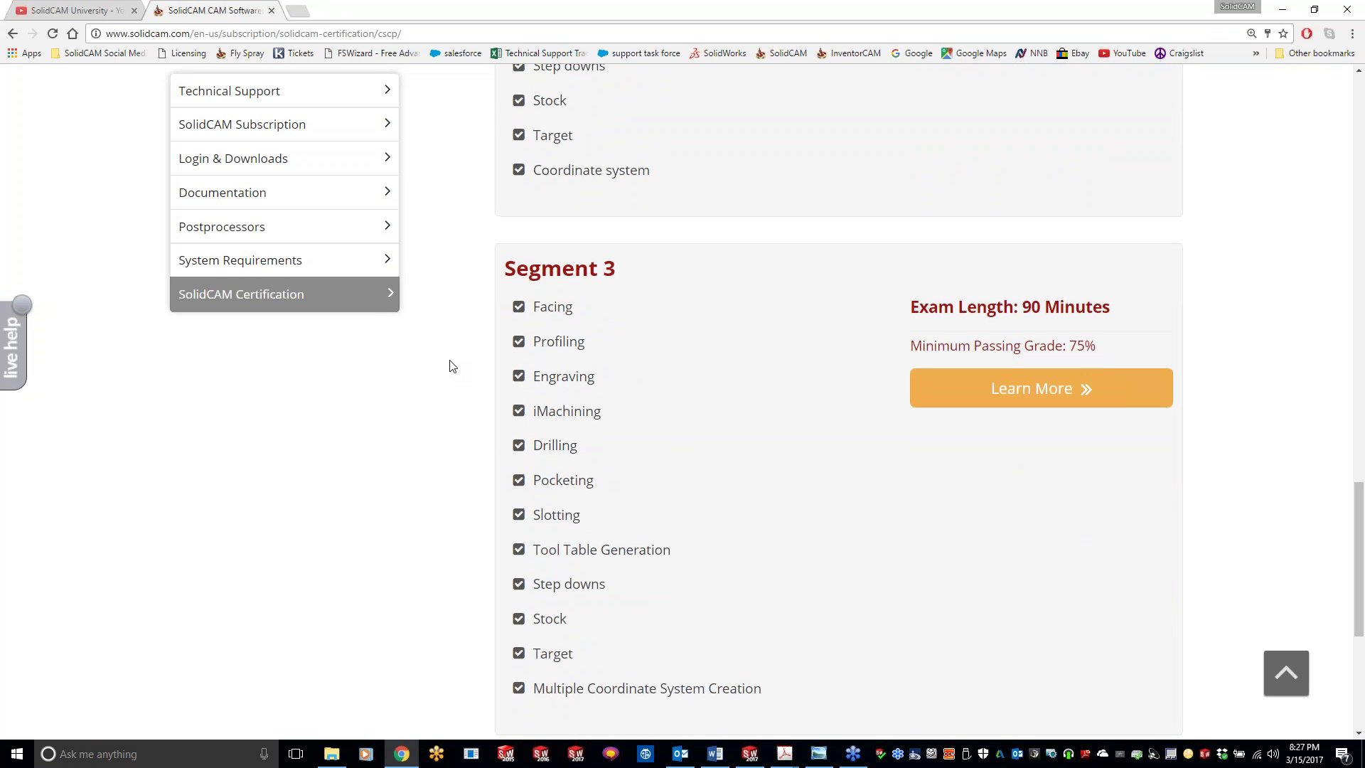
# Step: Go back over the CSCP pricing, recommended training courses, segmented exam note and segment topics
pyautogui.scroll(10, 449, 366)
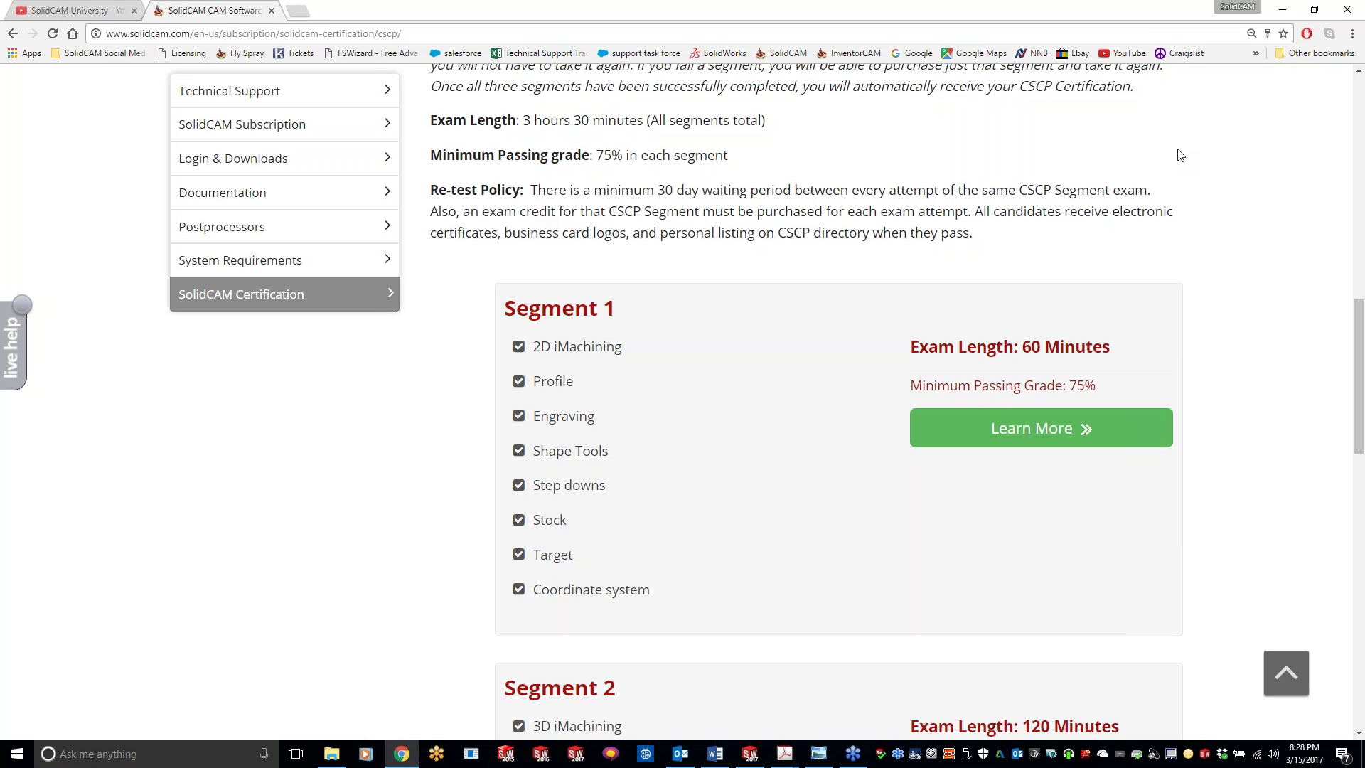
pyautogui.scroll(12, 1180, 155)
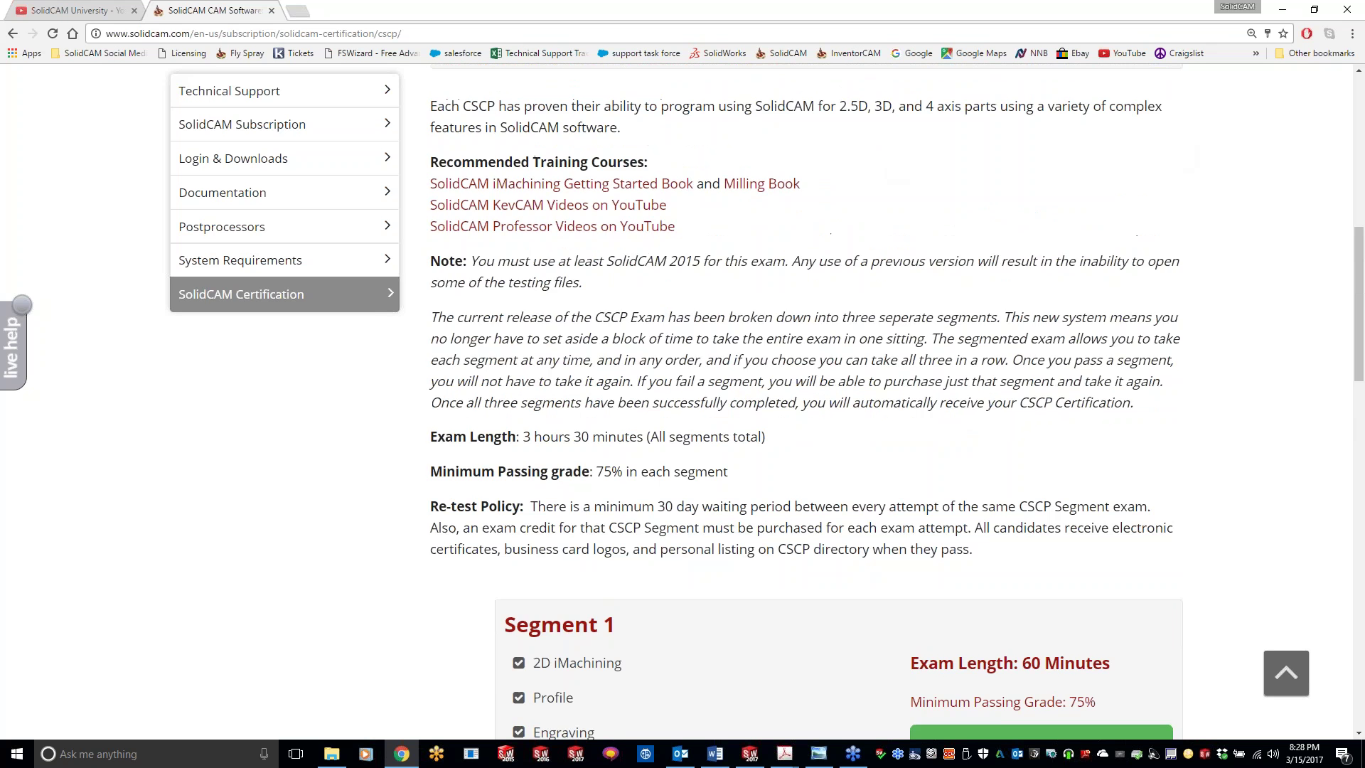
pyautogui.scroll(-9, 821, 399)
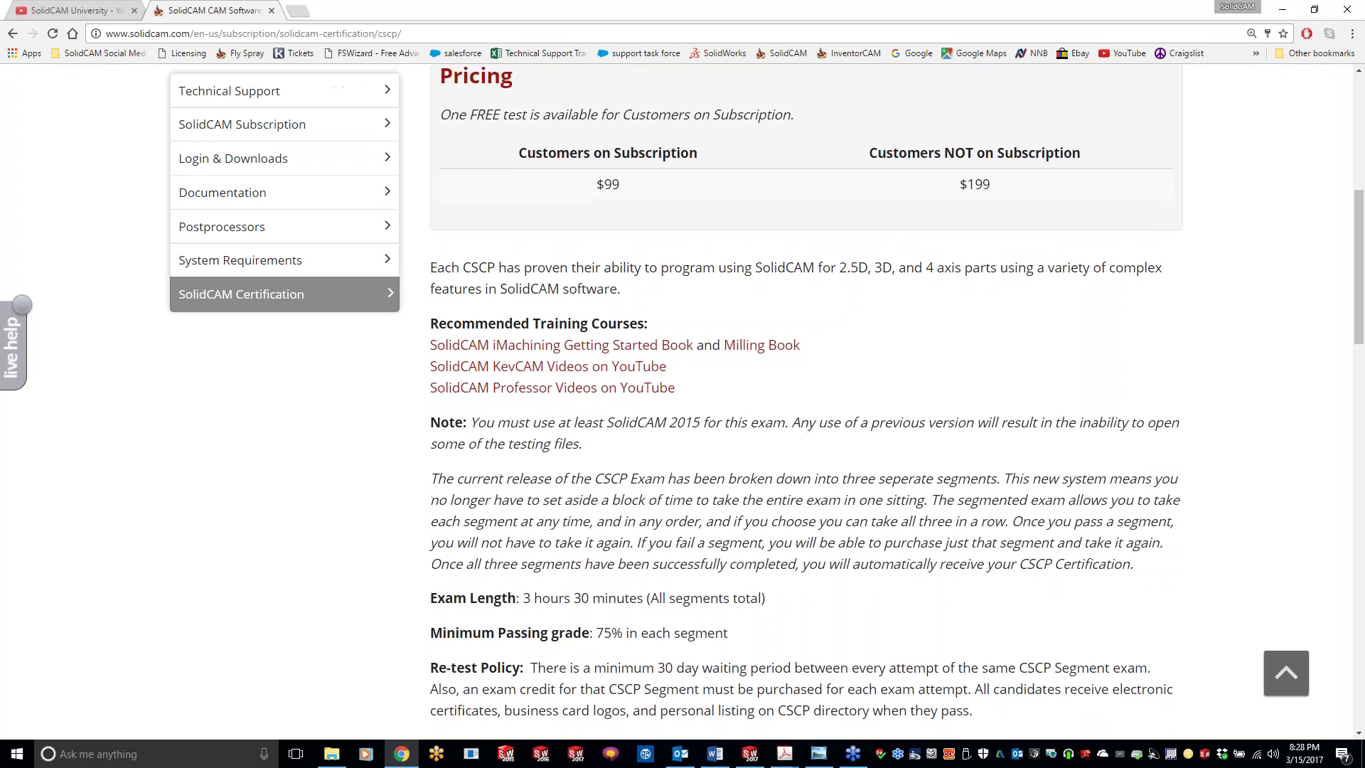
pyautogui.scroll(-5, 997, 503)
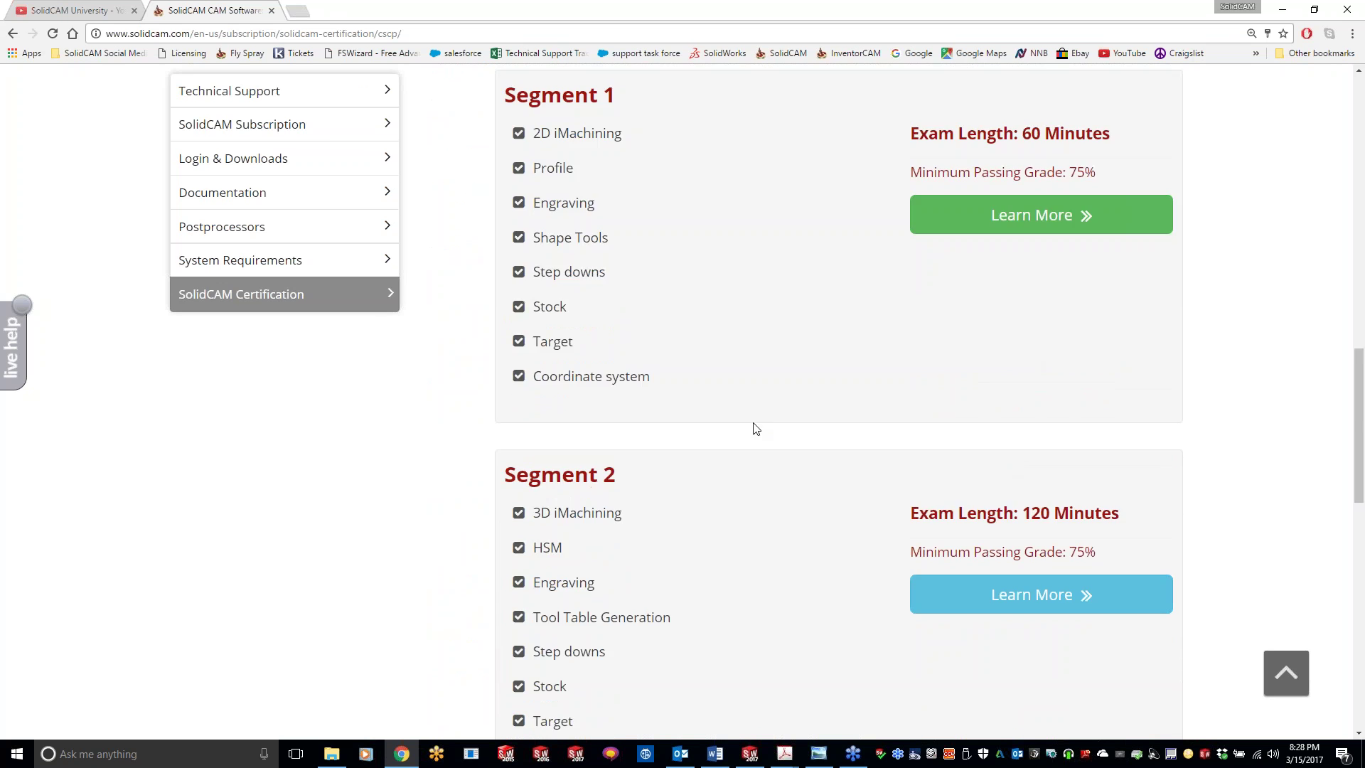
pyautogui.scroll(-5, 825, 399)
pyautogui.scroll(10, 801, 460)
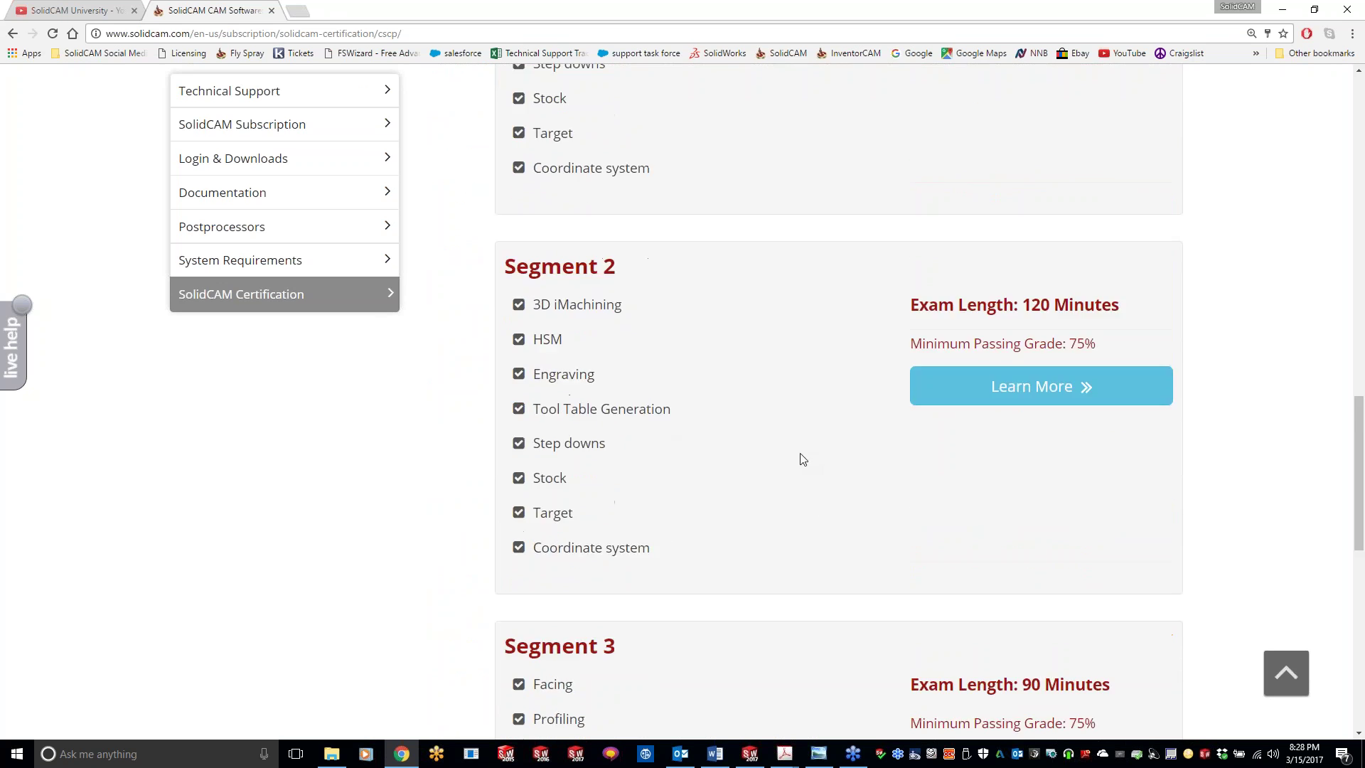
# Step: Finish with the CSCP page, minimize Chrome and launch SOLIDWORKS 2017
pyautogui.scroll(3, 806, 397)
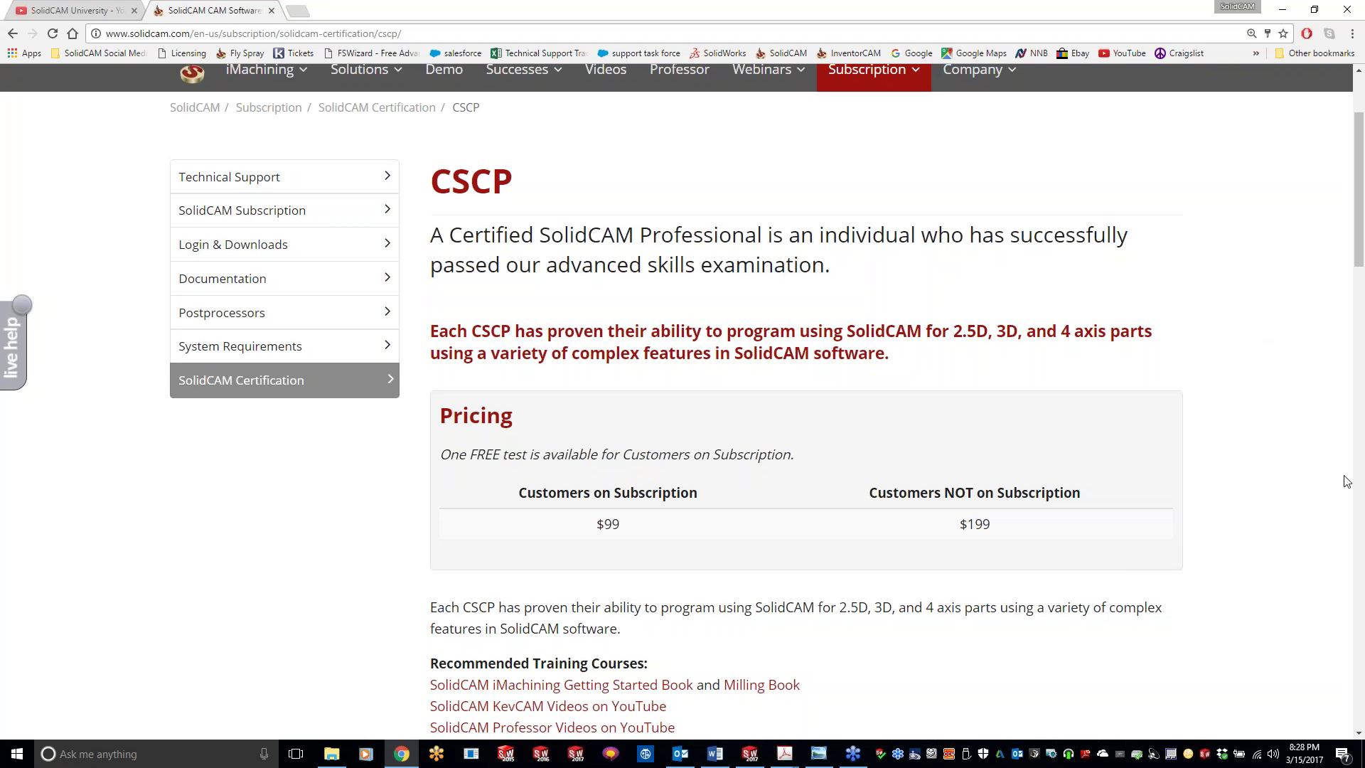
pyautogui.click(1281, 10)
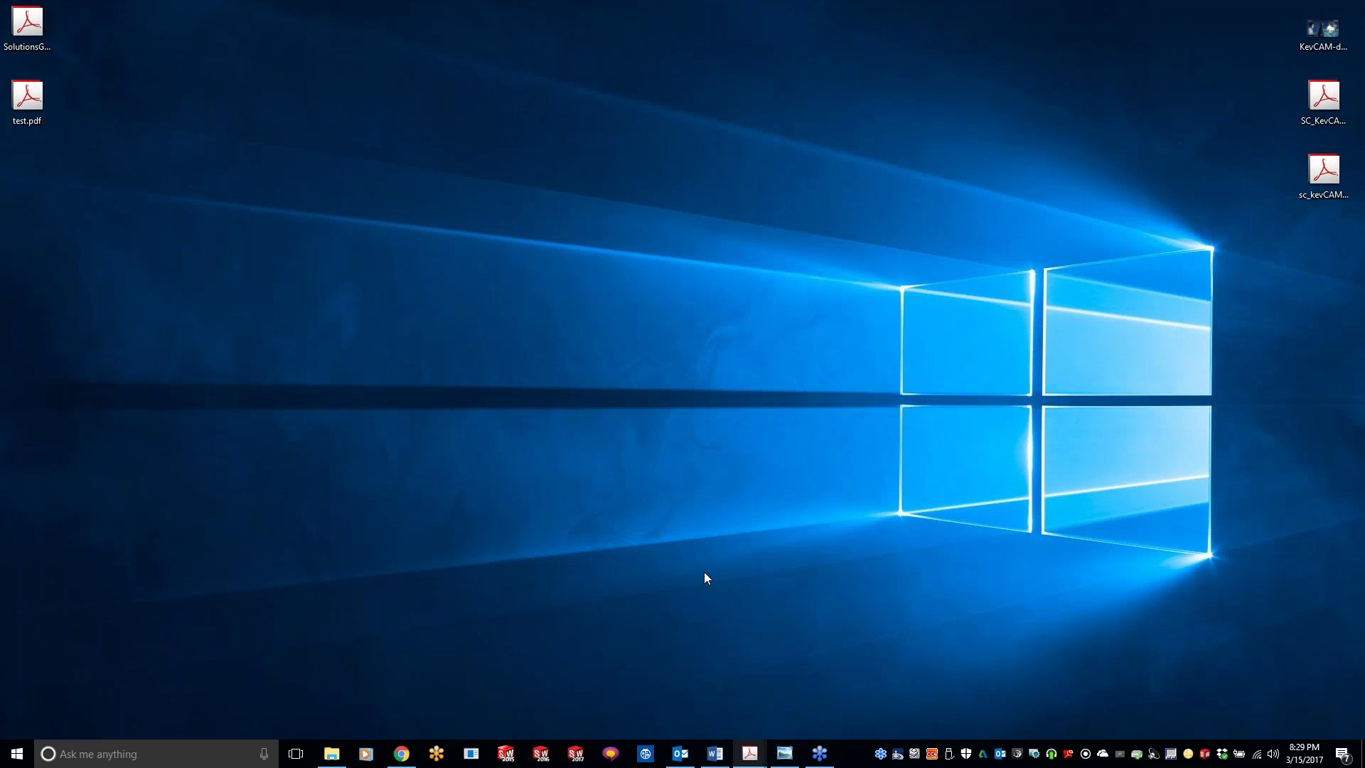
pyautogui.click(576, 753)
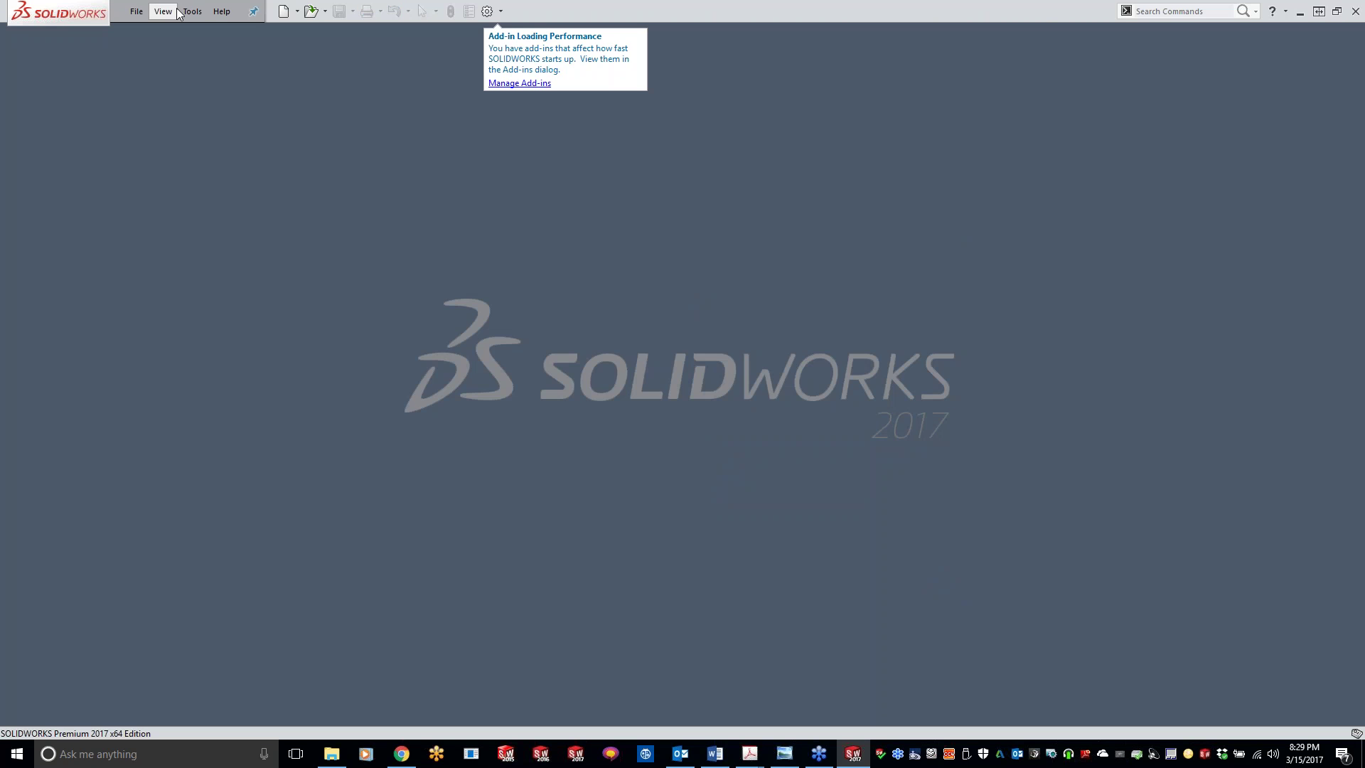
# Step: Open the recent SolidCAM CAM-Part pensil 2.prz, continuing with the Temporary Folder version
pyautogui.click(192, 12)
pyautogui.moveTo(237, 67)
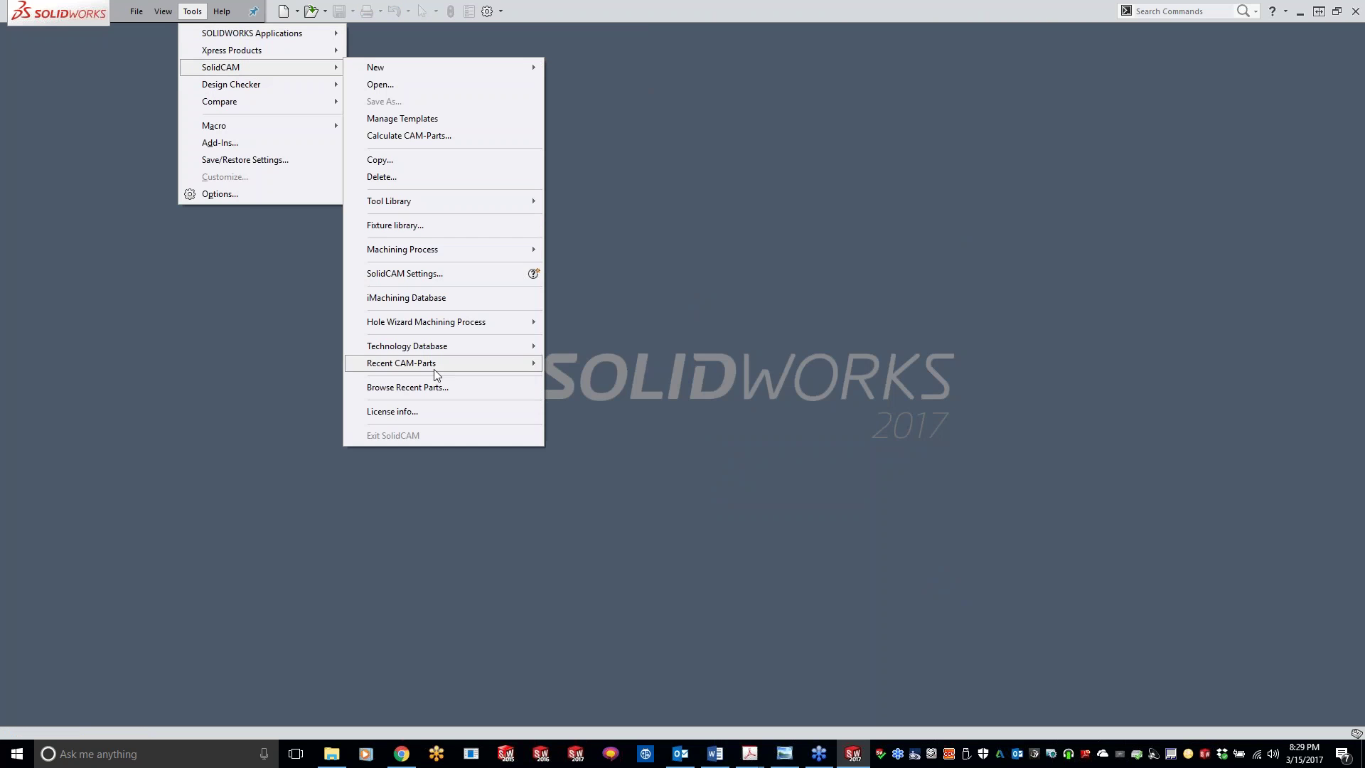
pyautogui.moveTo(440, 363)
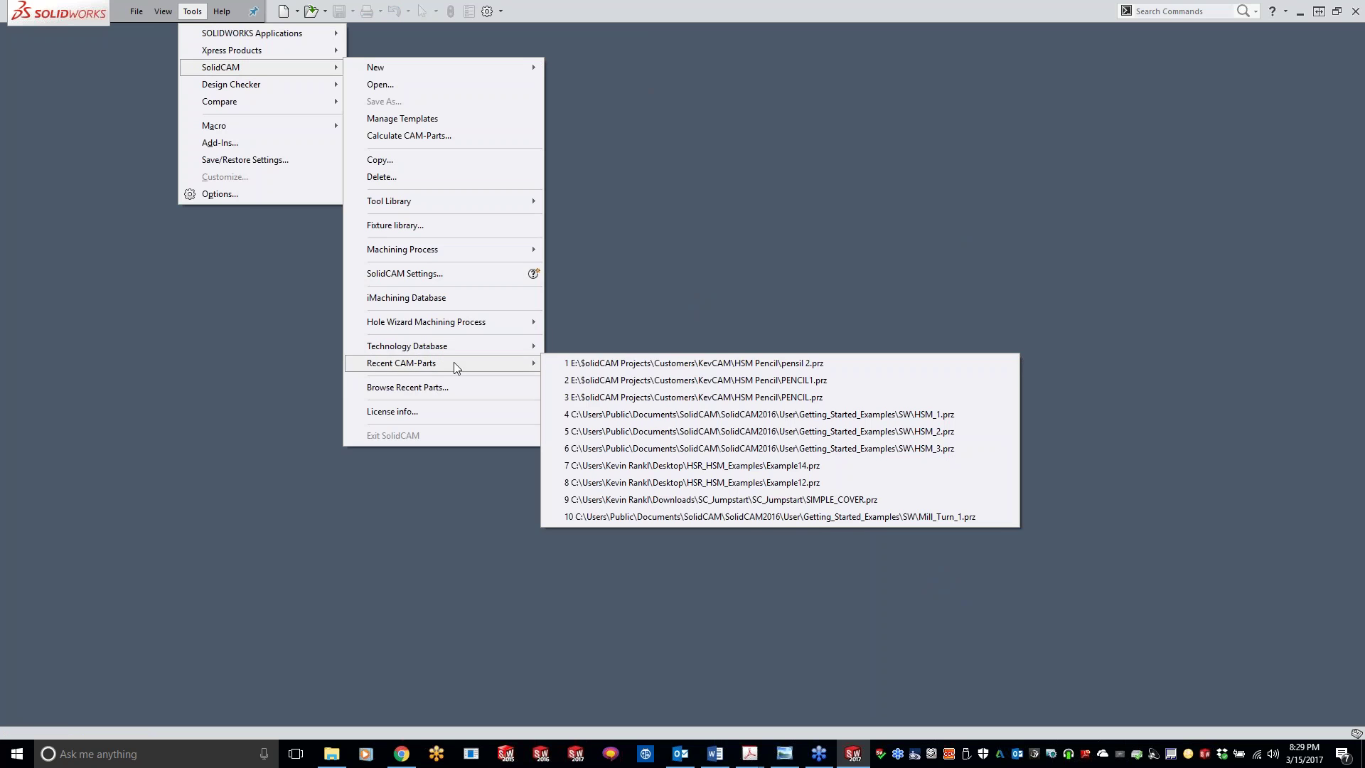
pyautogui.click(683, 364)
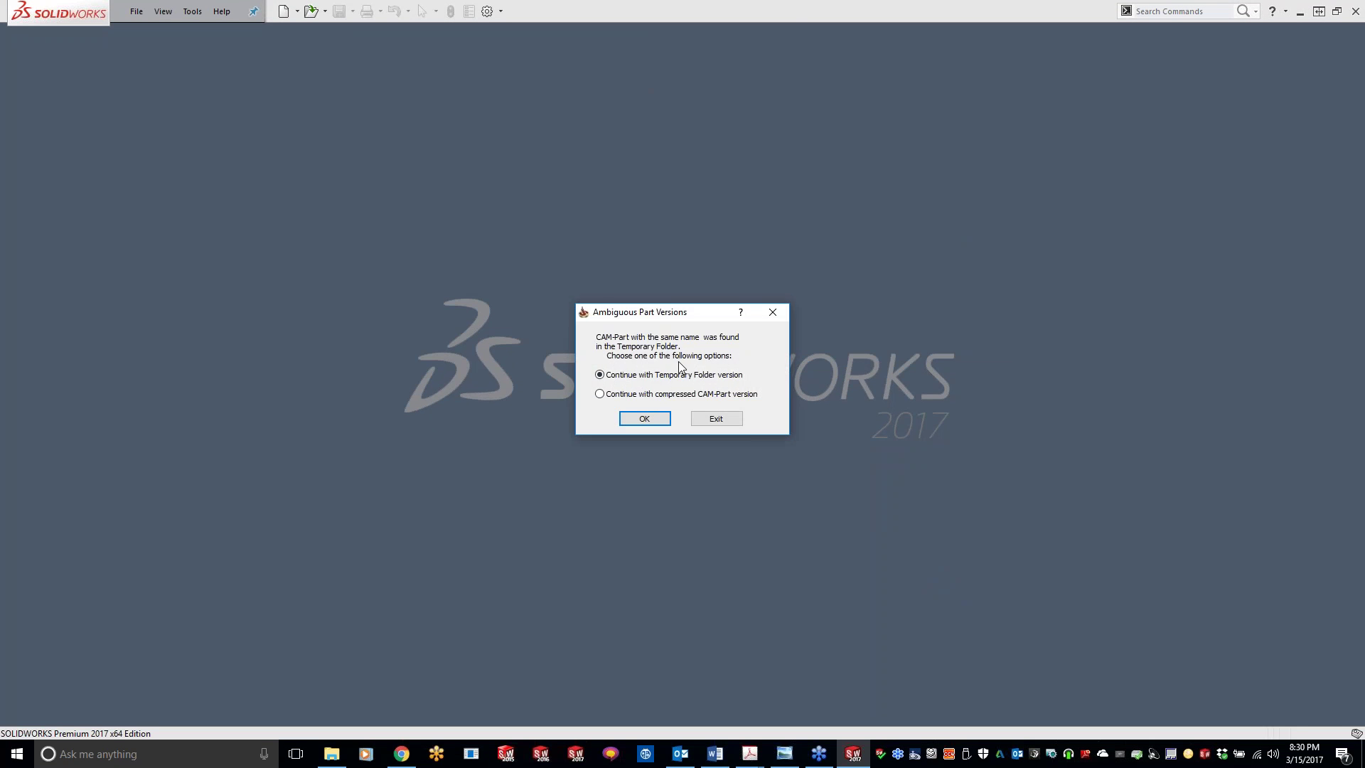
pyautogui.click(644, 418)
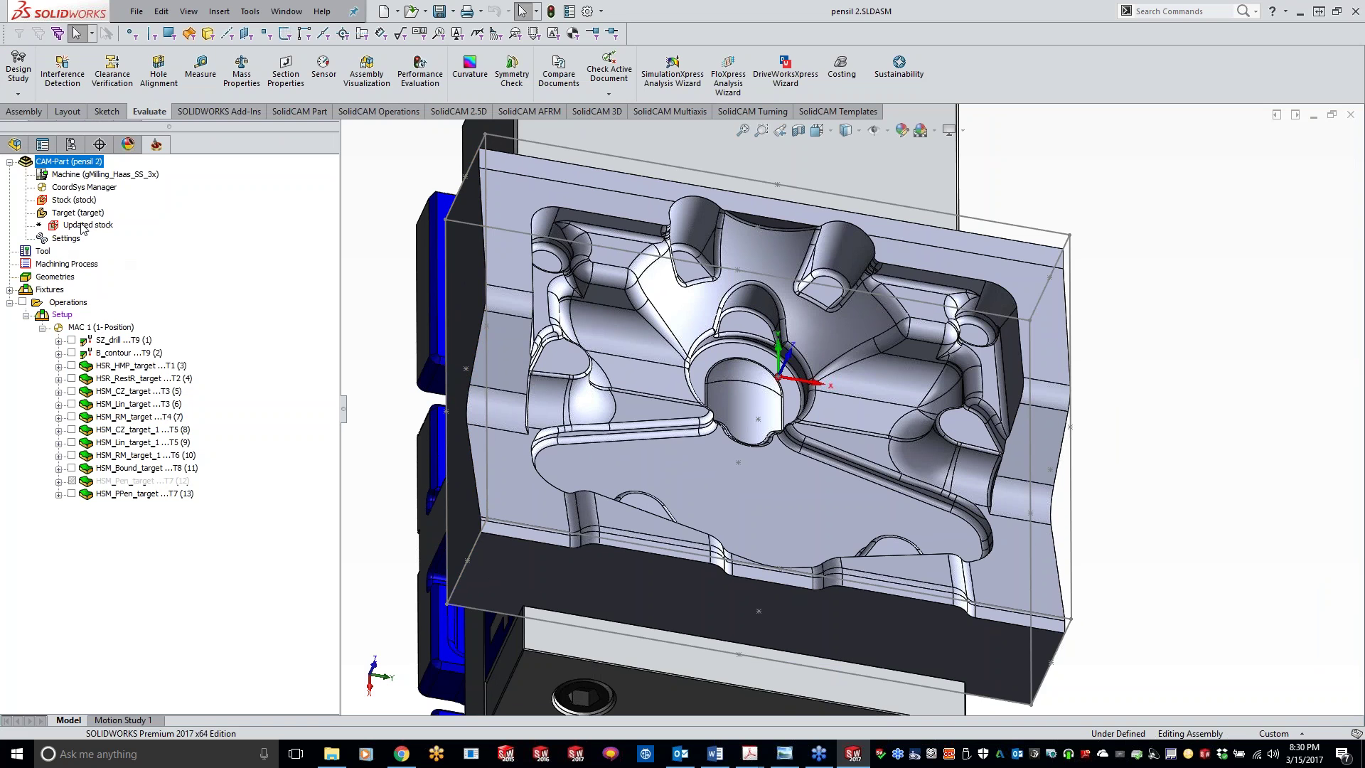
# Step: Check which updated stock method is selected in the CAM-Part's settings
pyautogui.click(62, 240)
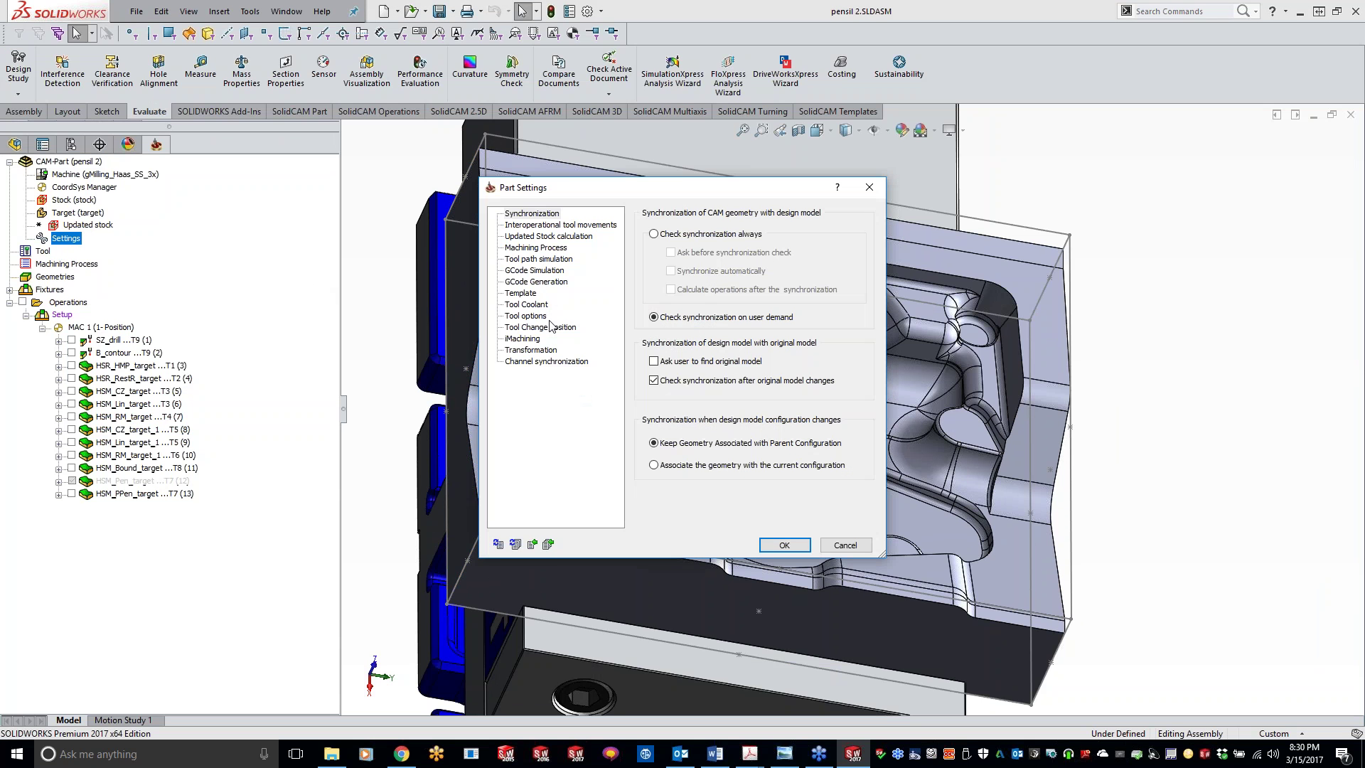
pyautogui.click(545, 236)
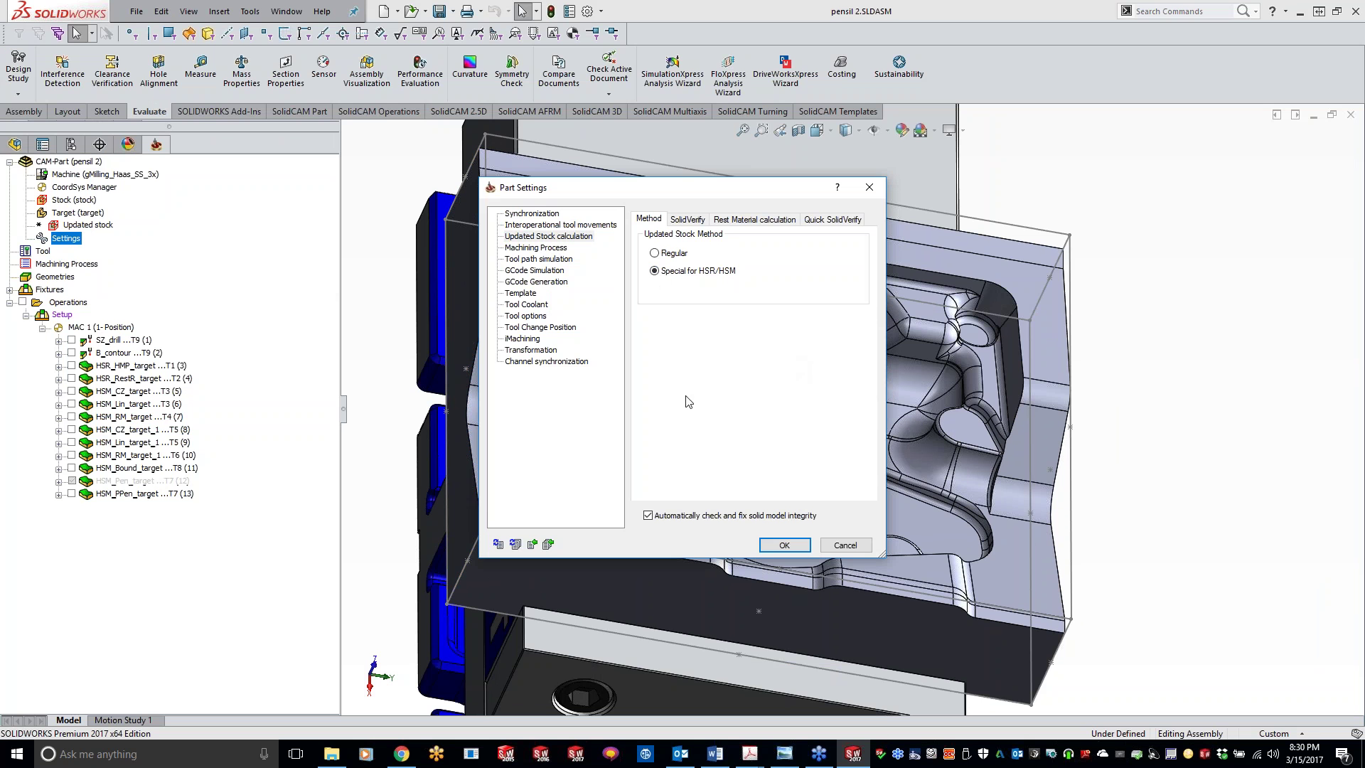
pyautogui.click(783, 545)
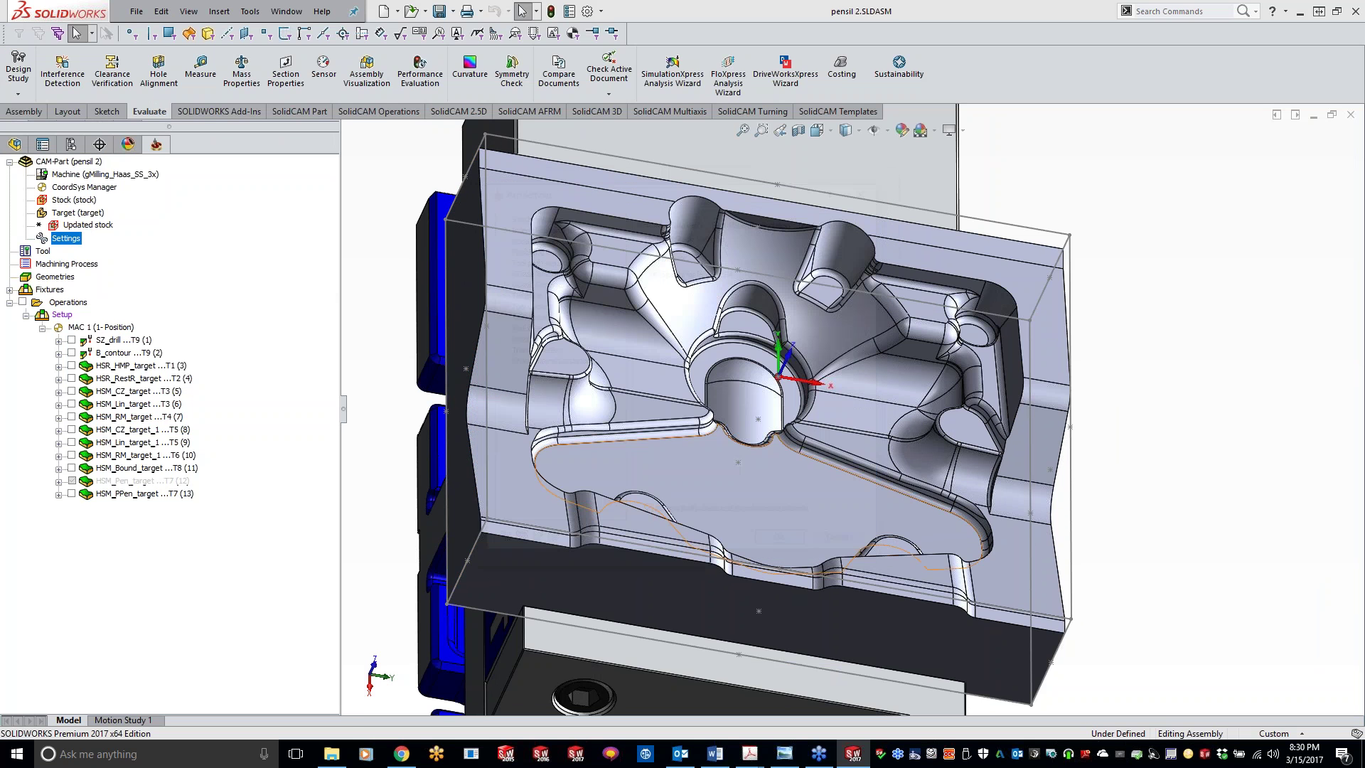
# Step: Simulate the HSM_PPen_target parallel pencil operation in SolidVerify and watch the cutting from a lower, front-facing angle
pyautogui.rightClick(134, 498)
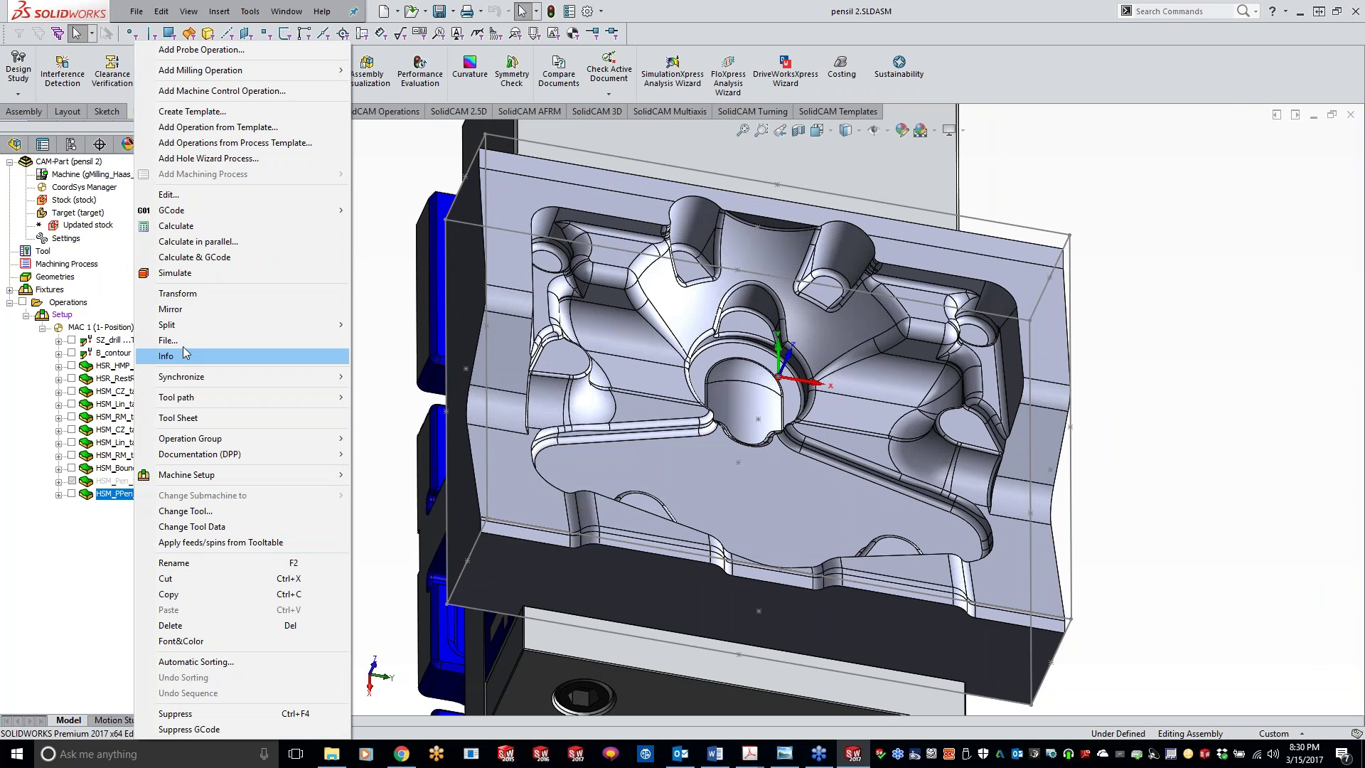
pyautogui.click(179, 273)
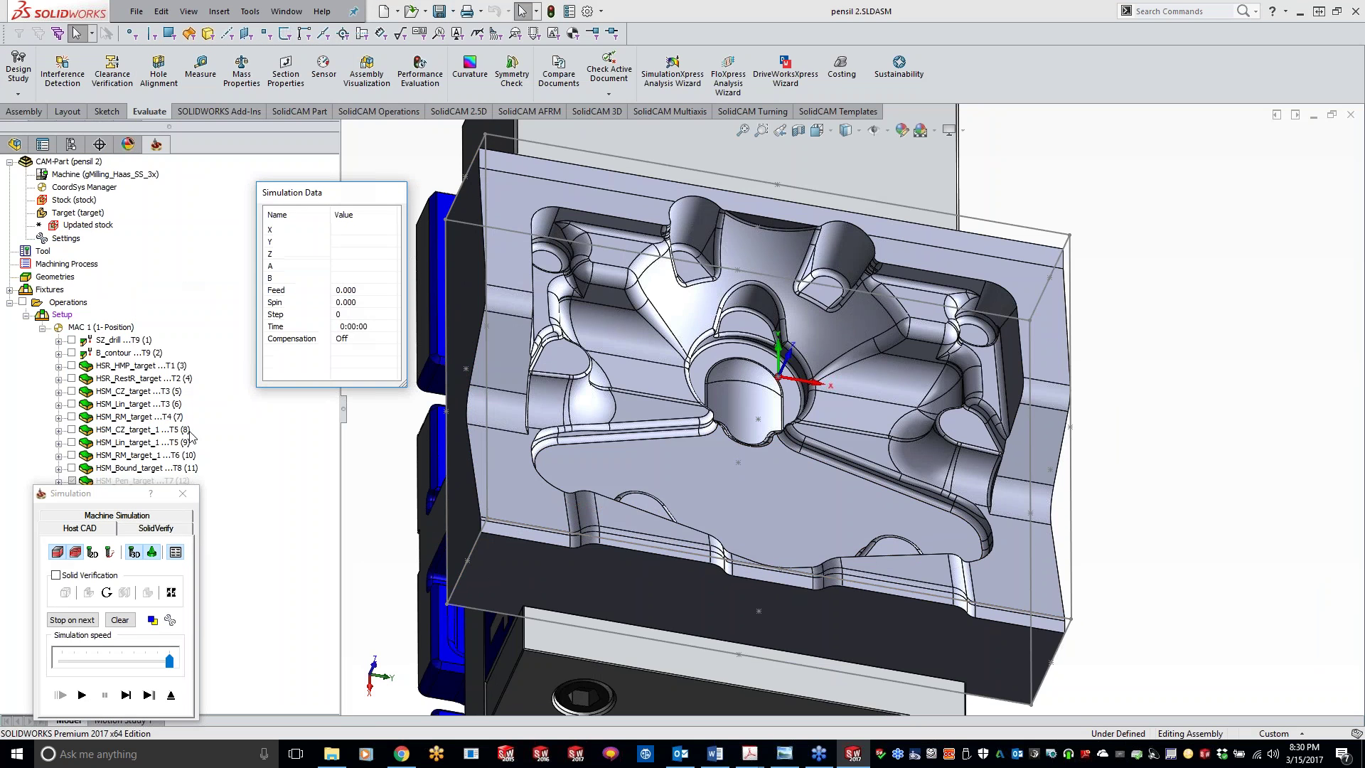
pyautogui.click(168, 530)
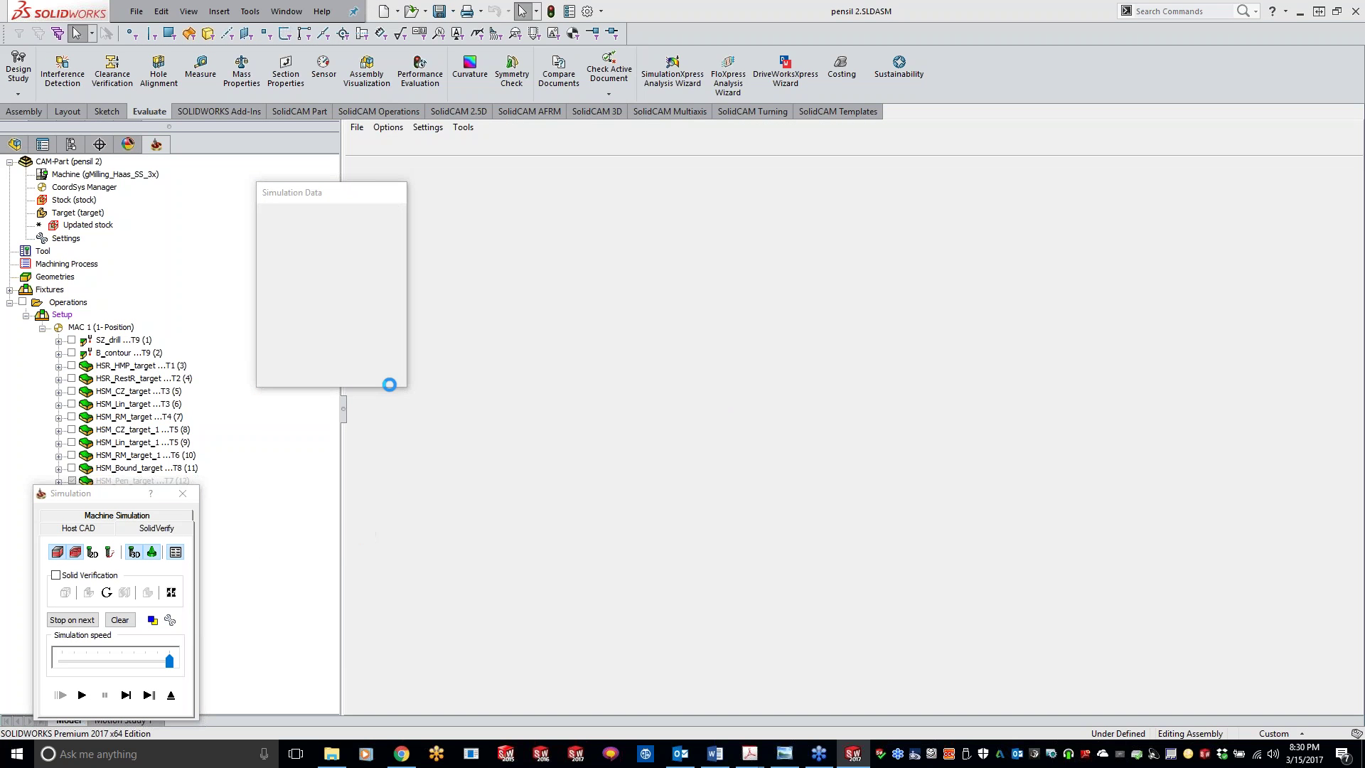
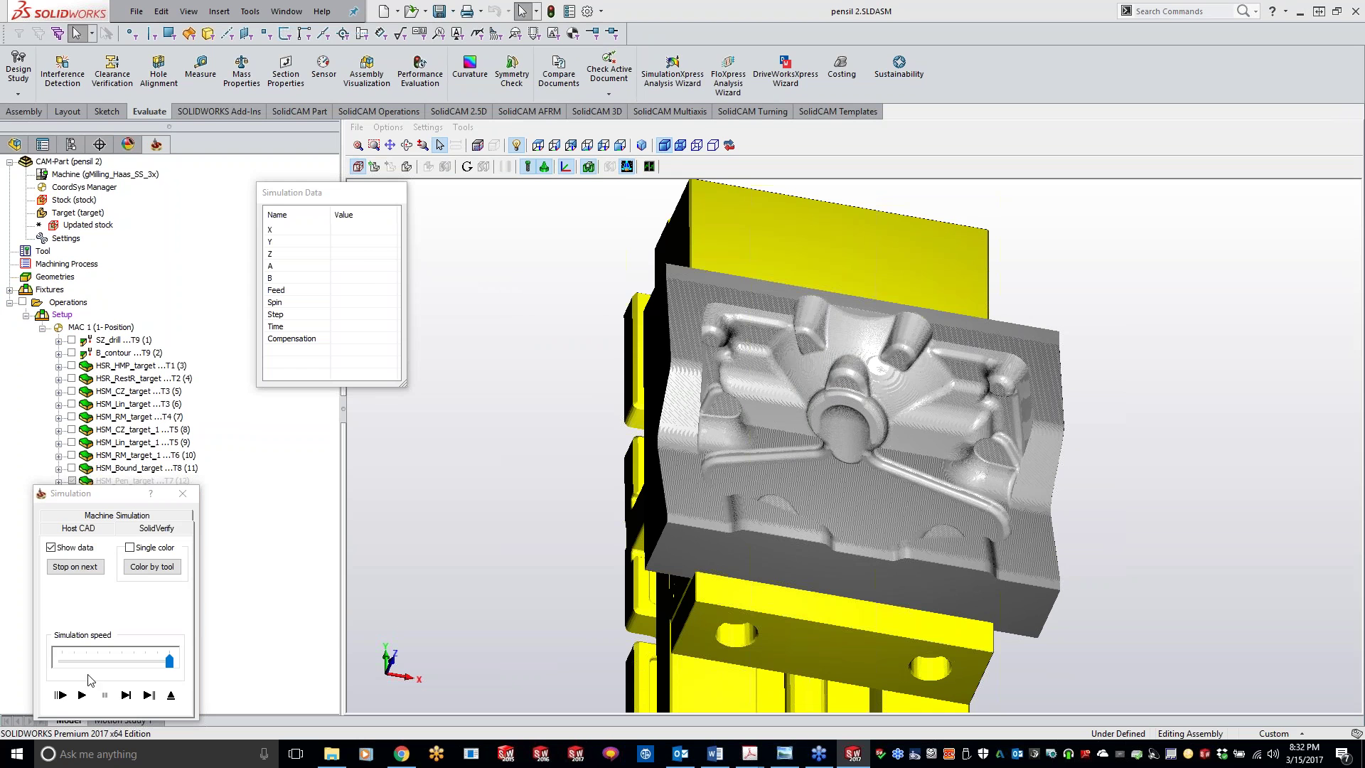
pyautogui.click(82, 694)
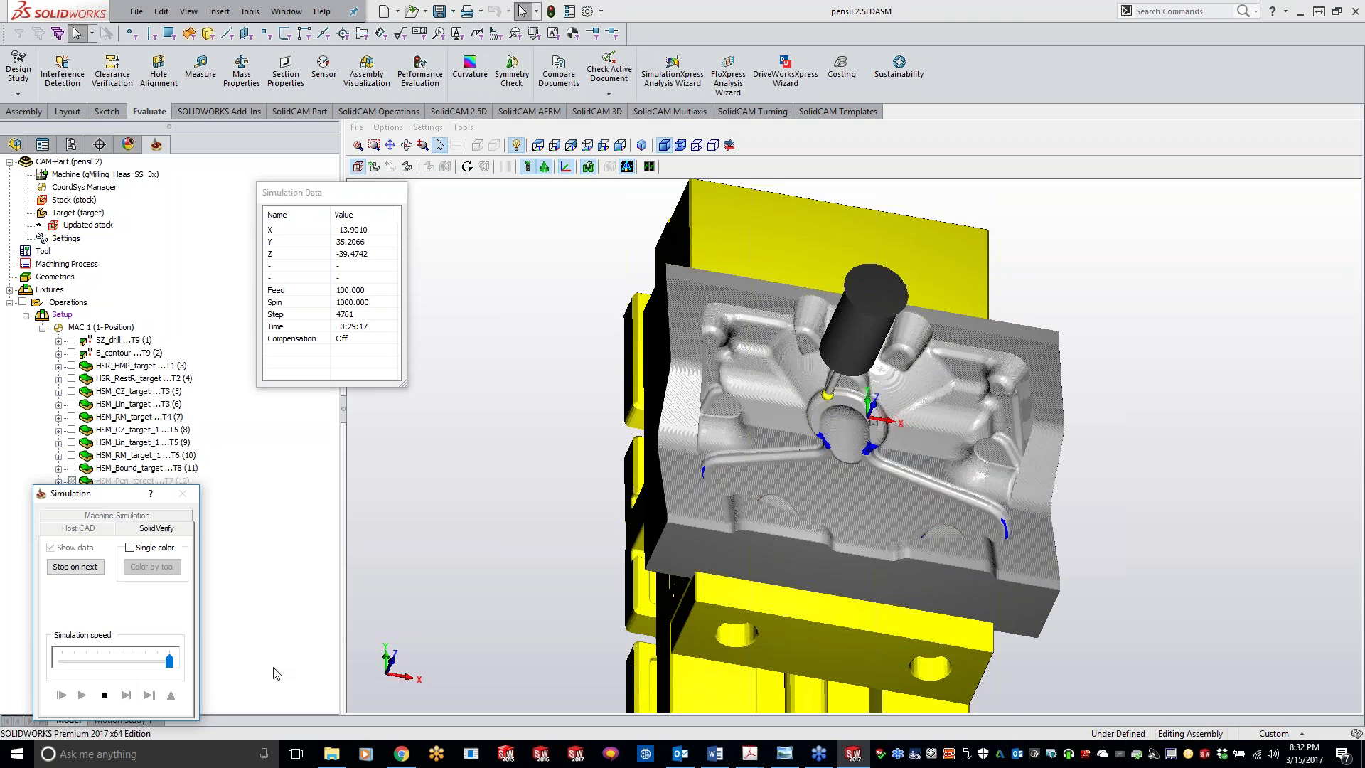
pyautogui.moveTo(502, 610); pyautogui.dragTo(494, 584, button='middle')
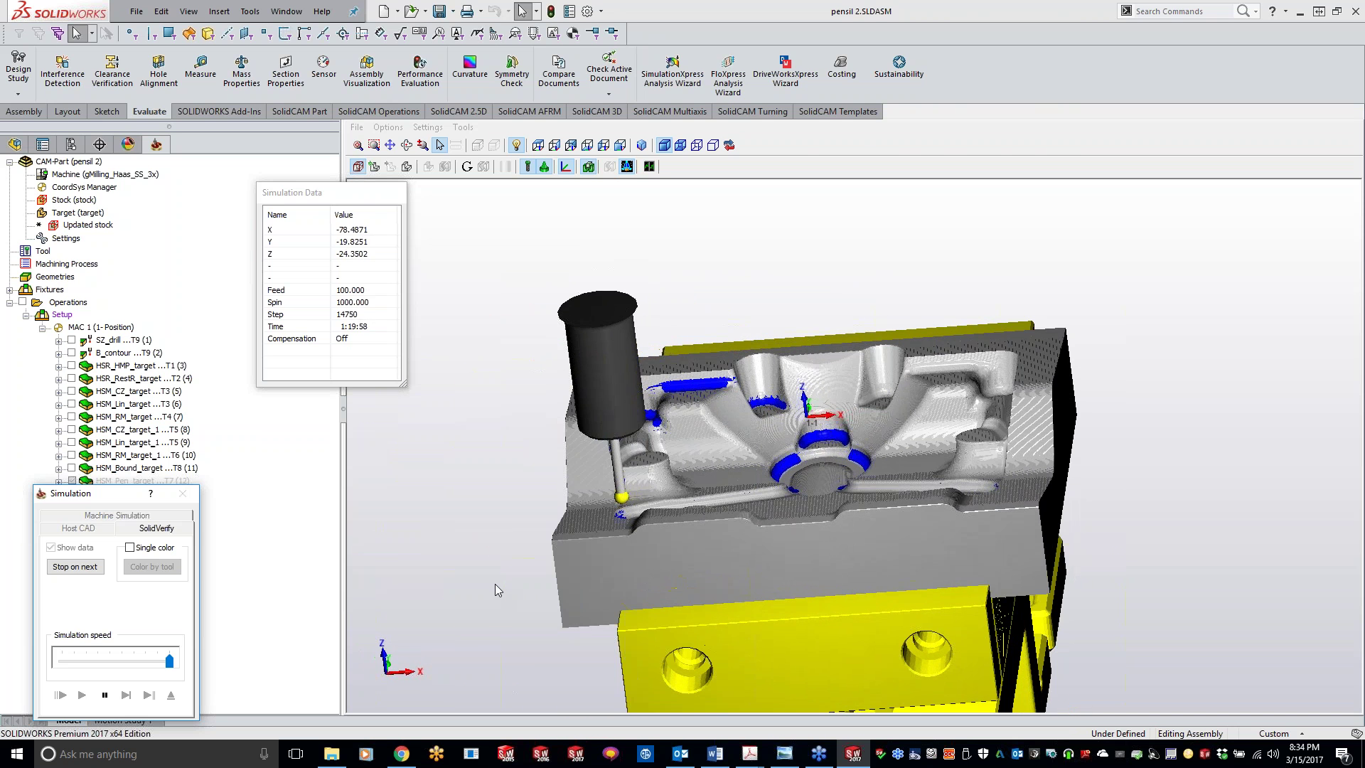
# Step: Set the simulation's general rest material filter to remove volumes less than .001
pyautogui.click(427, 126)
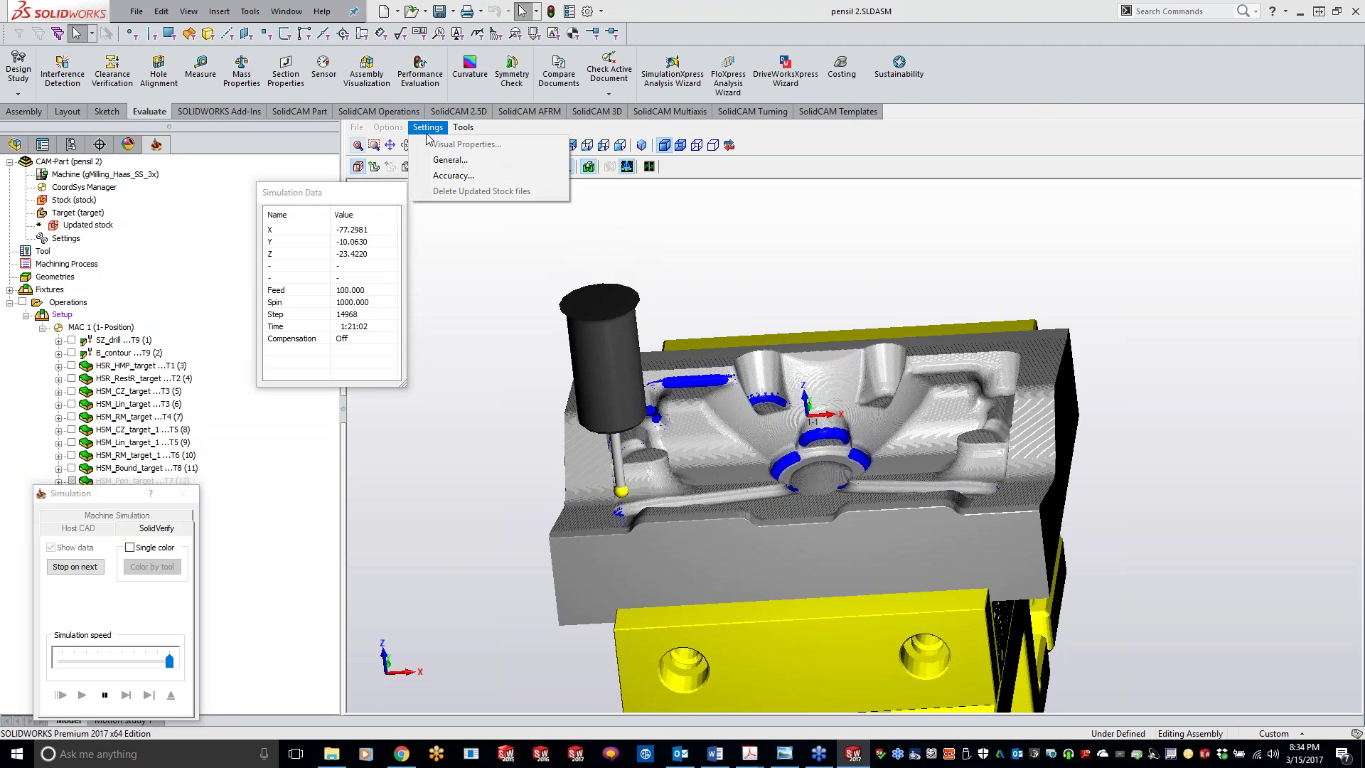
pyautogui.click(455, 157)
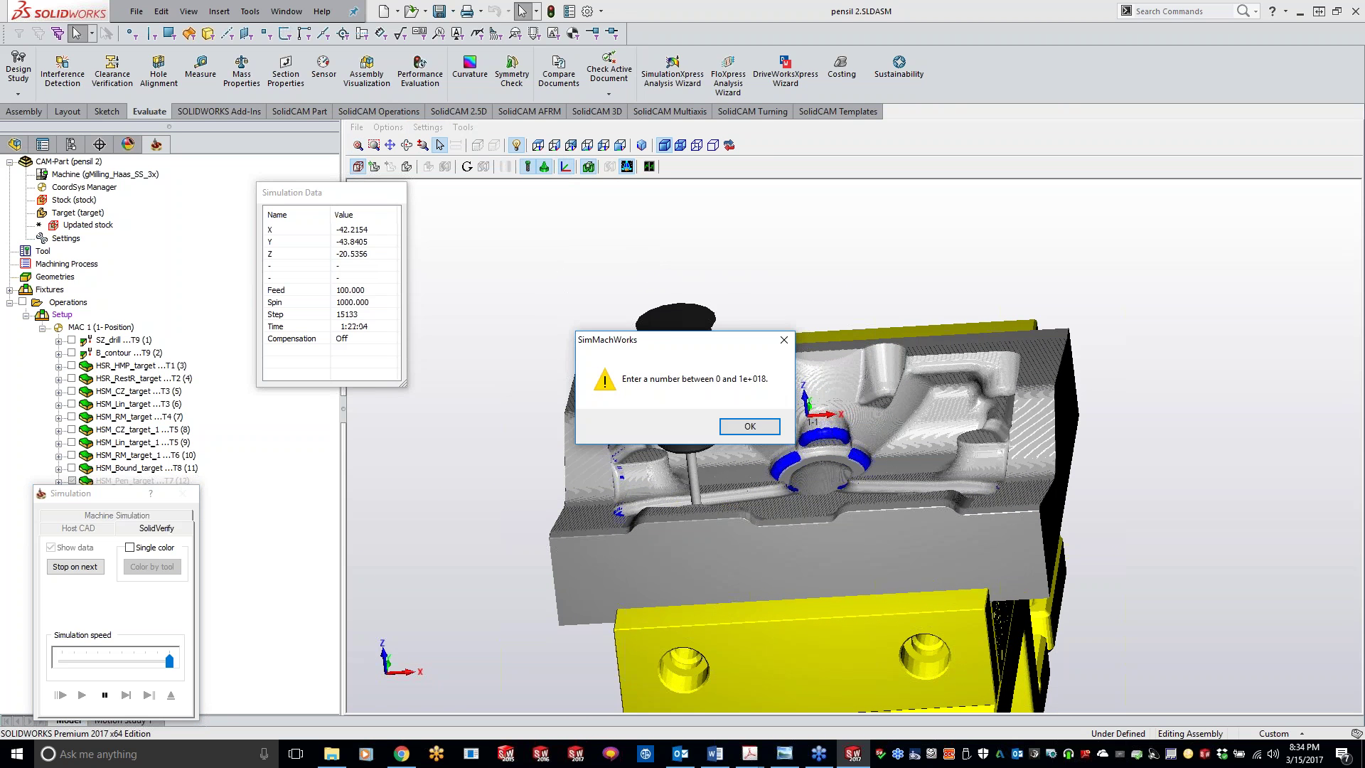
pyautogui.click(748, 427)
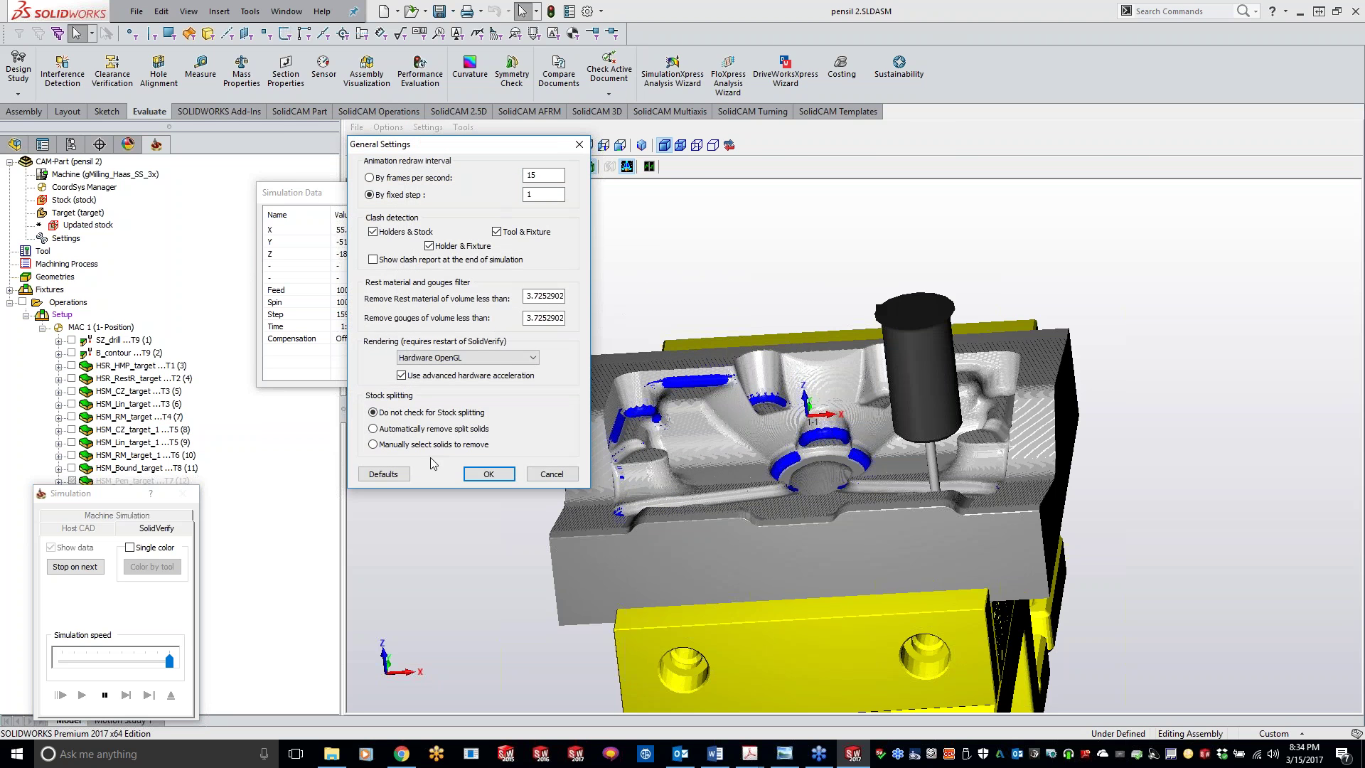
pyautogui.click(510, 474)
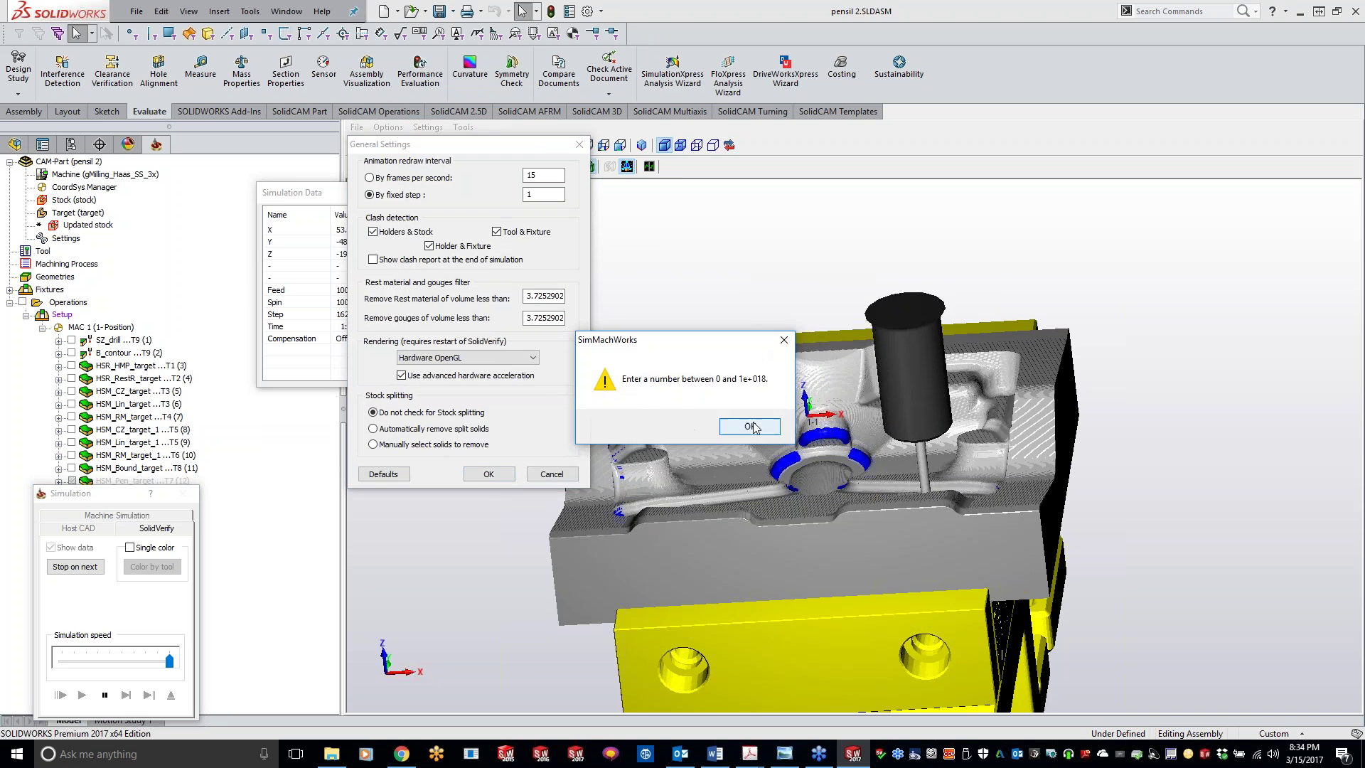
pyautogui.click(753, 421)
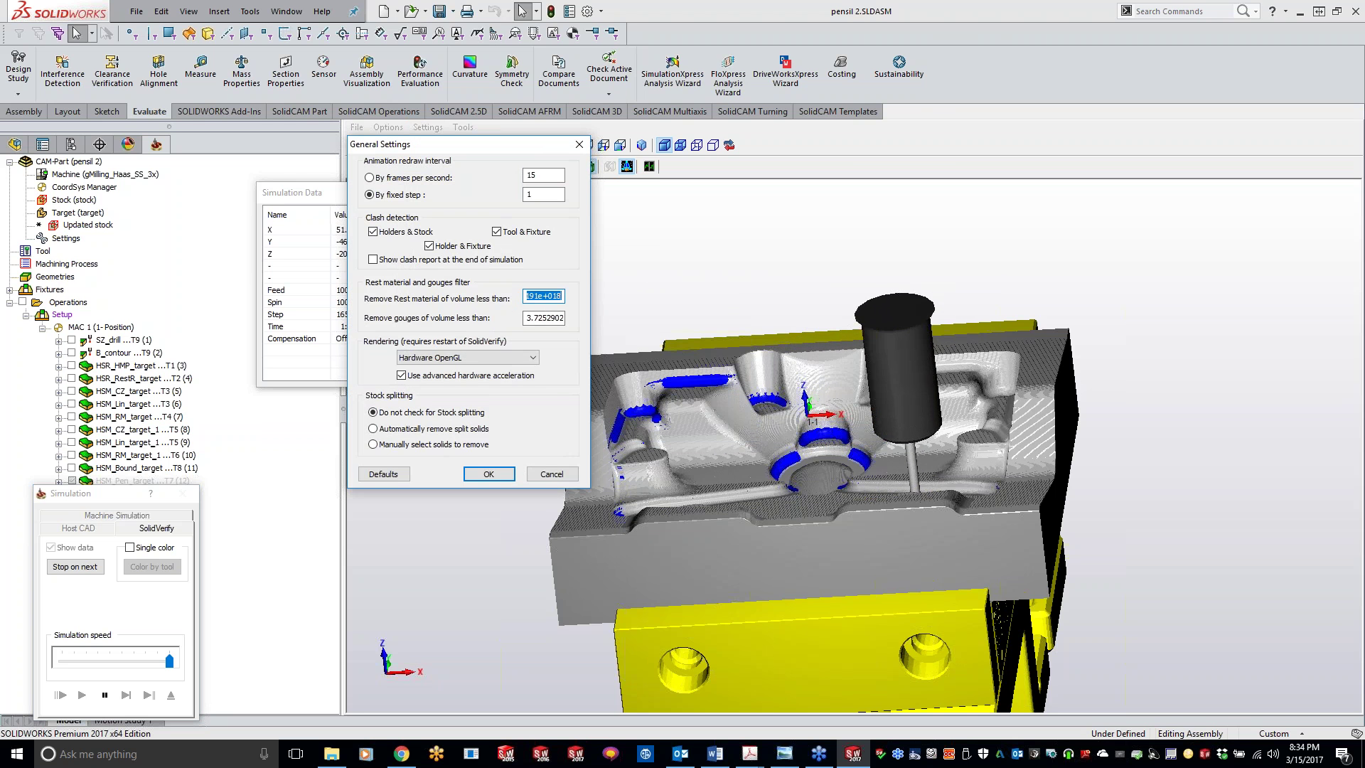
pyautogui.write('3.7252902')
pyautogui.doubleClick(545, 295)
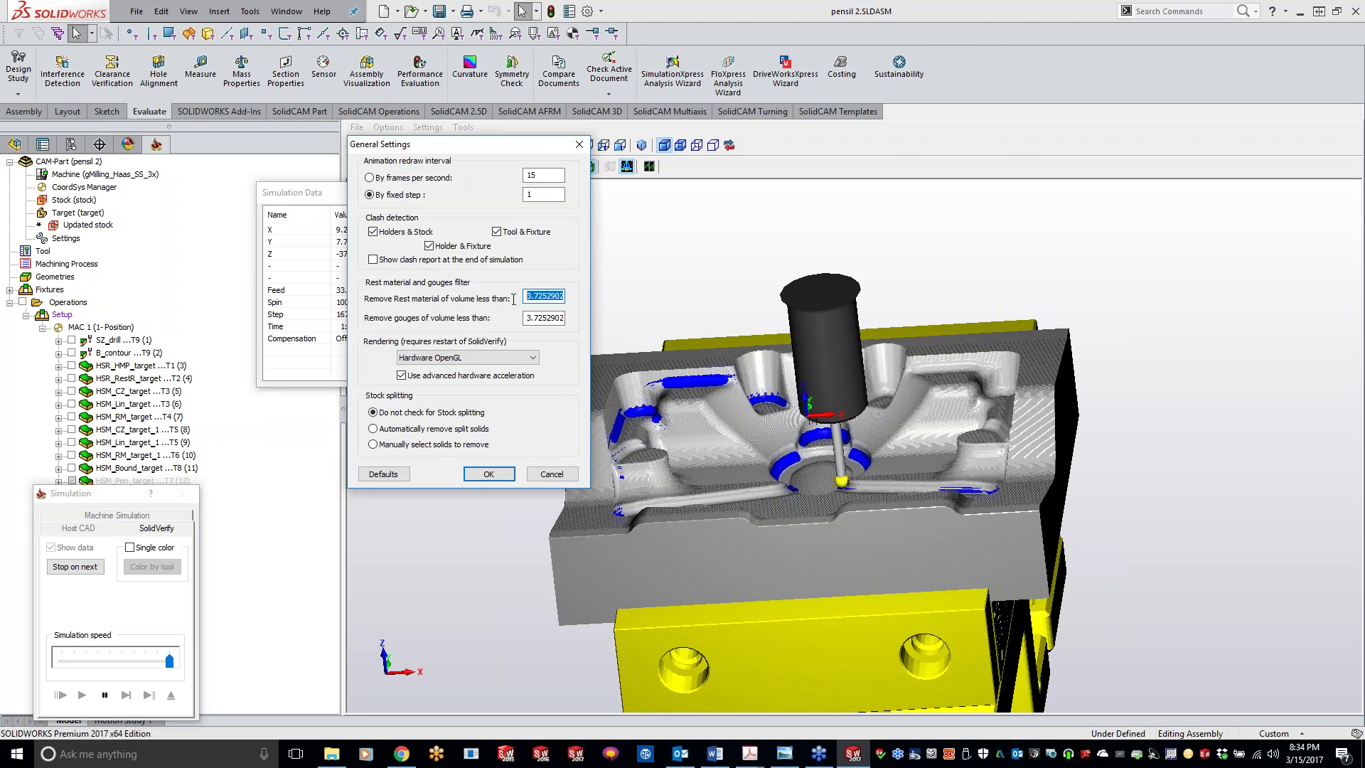
pyautogui.write('.001')
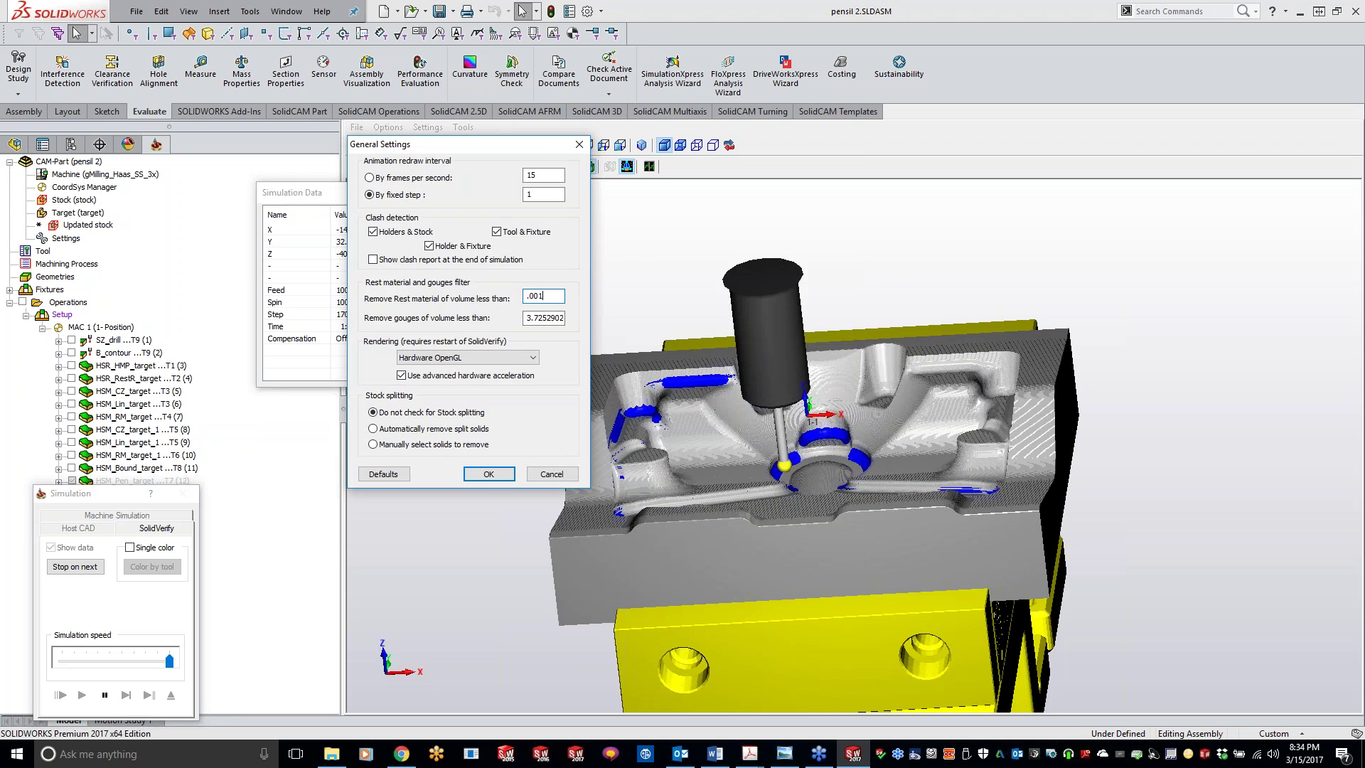
# Step: Set the simulation's gouge filter to remove volumes less than .001, apply the general settings and exit the simulation
pyautogui.click(487, 474)
pyautogui.press('Return')
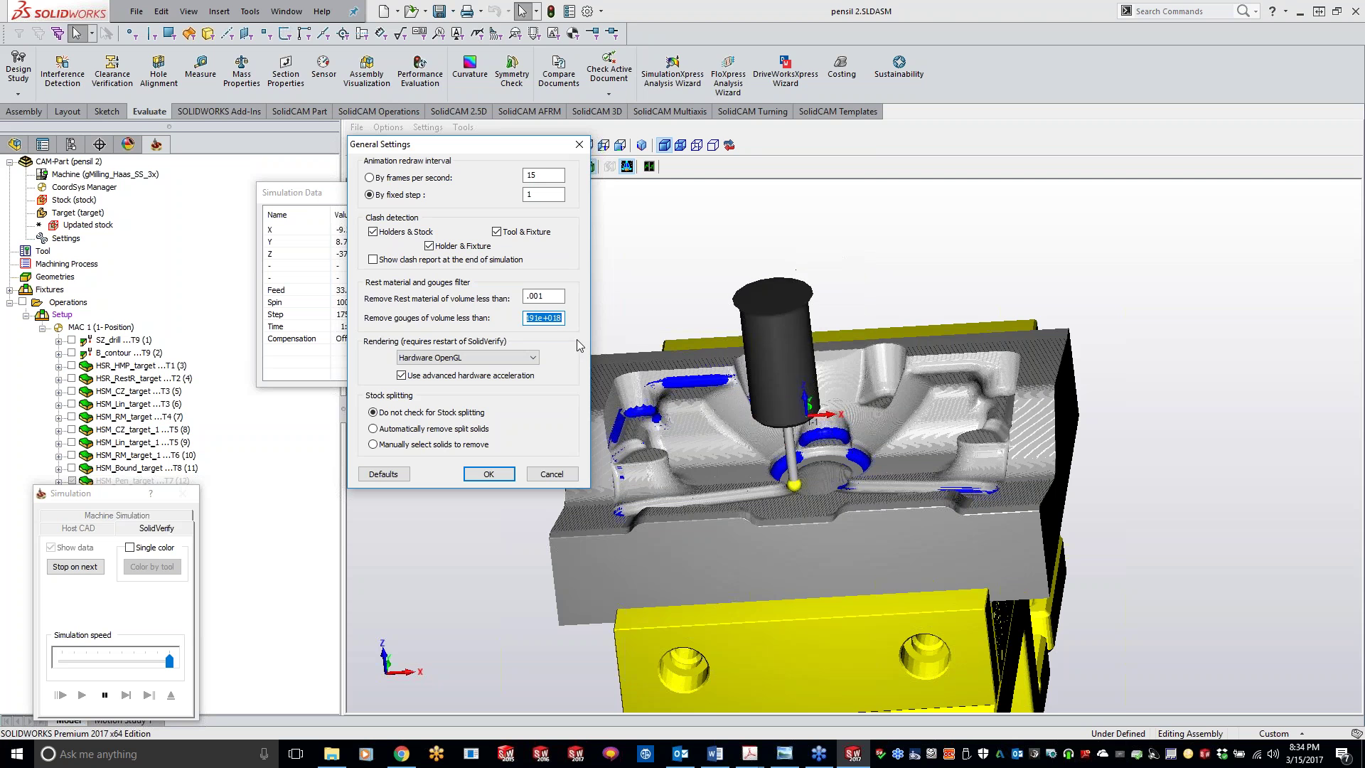
pyautogui.write('.001')
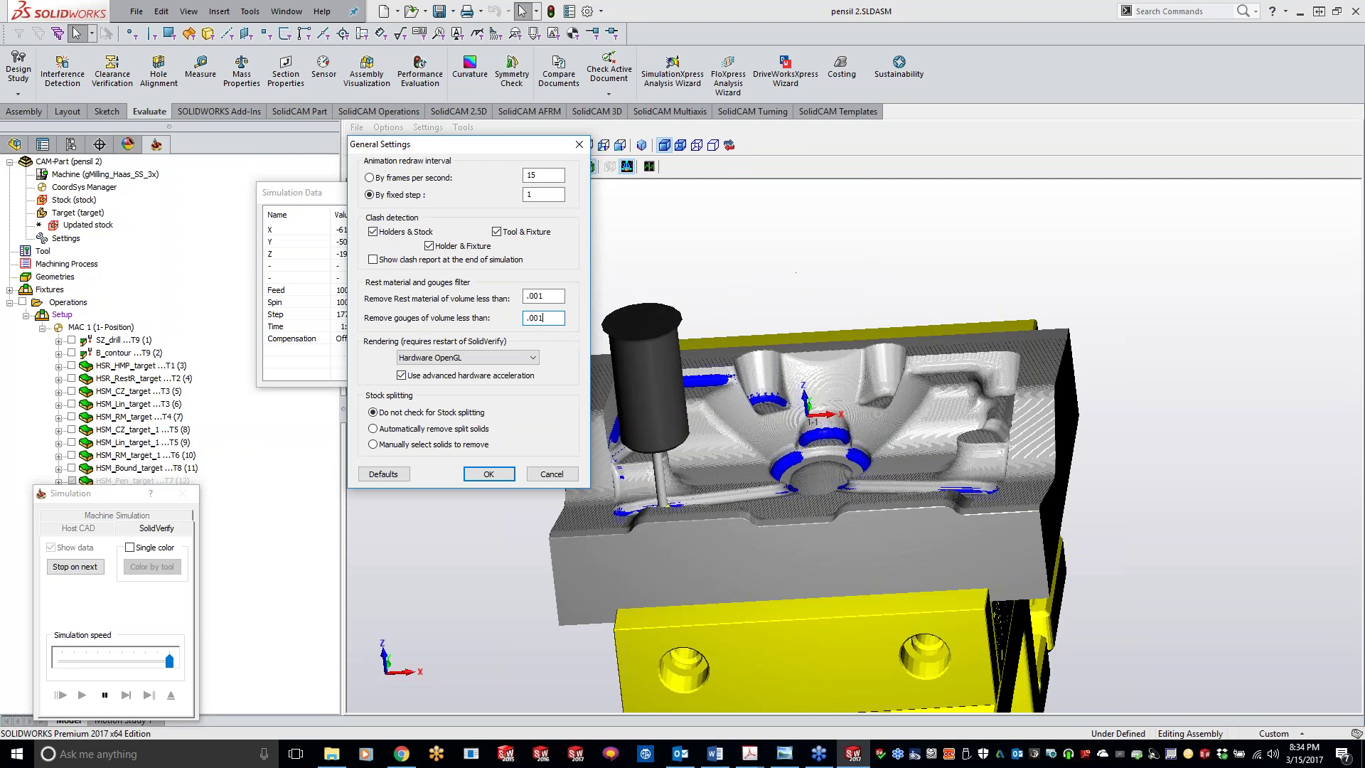
pyautogui.click(488, 474)
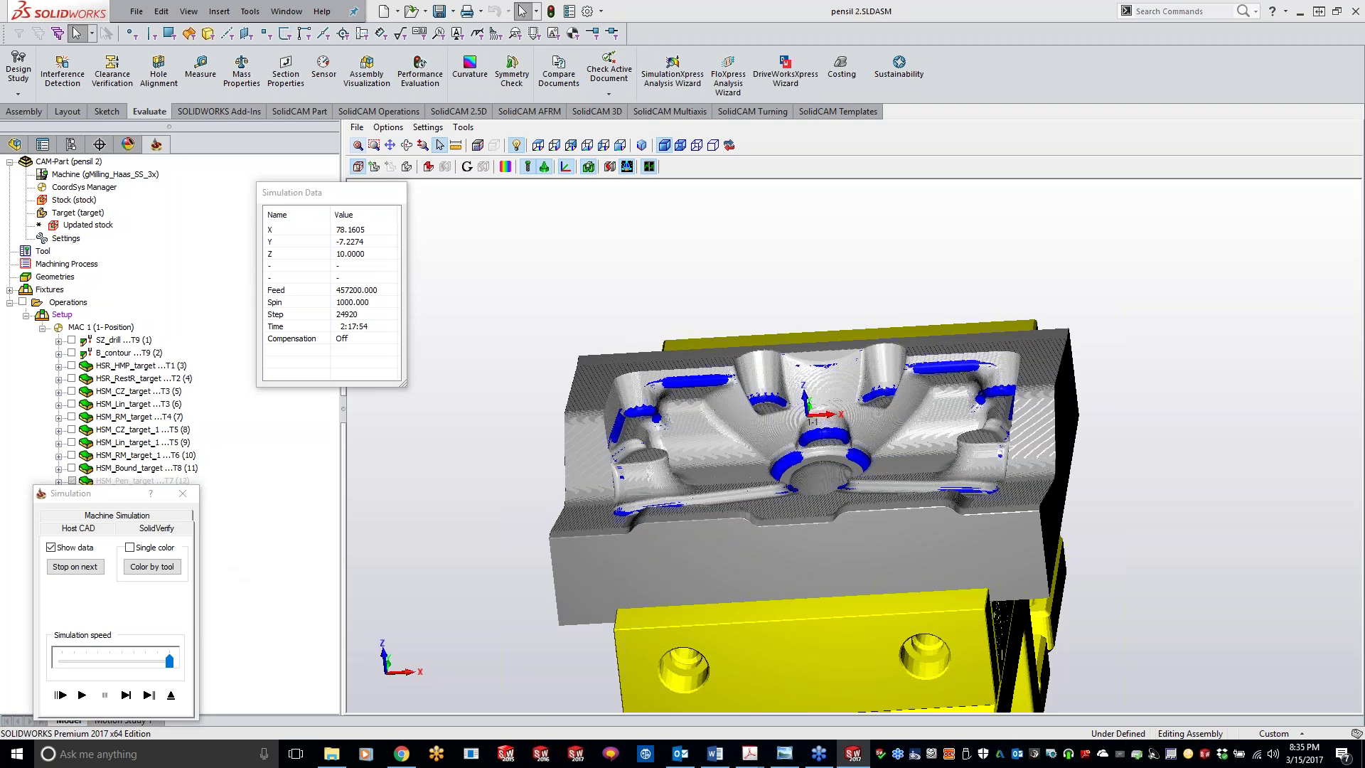
pyautogui.click(180, 494)
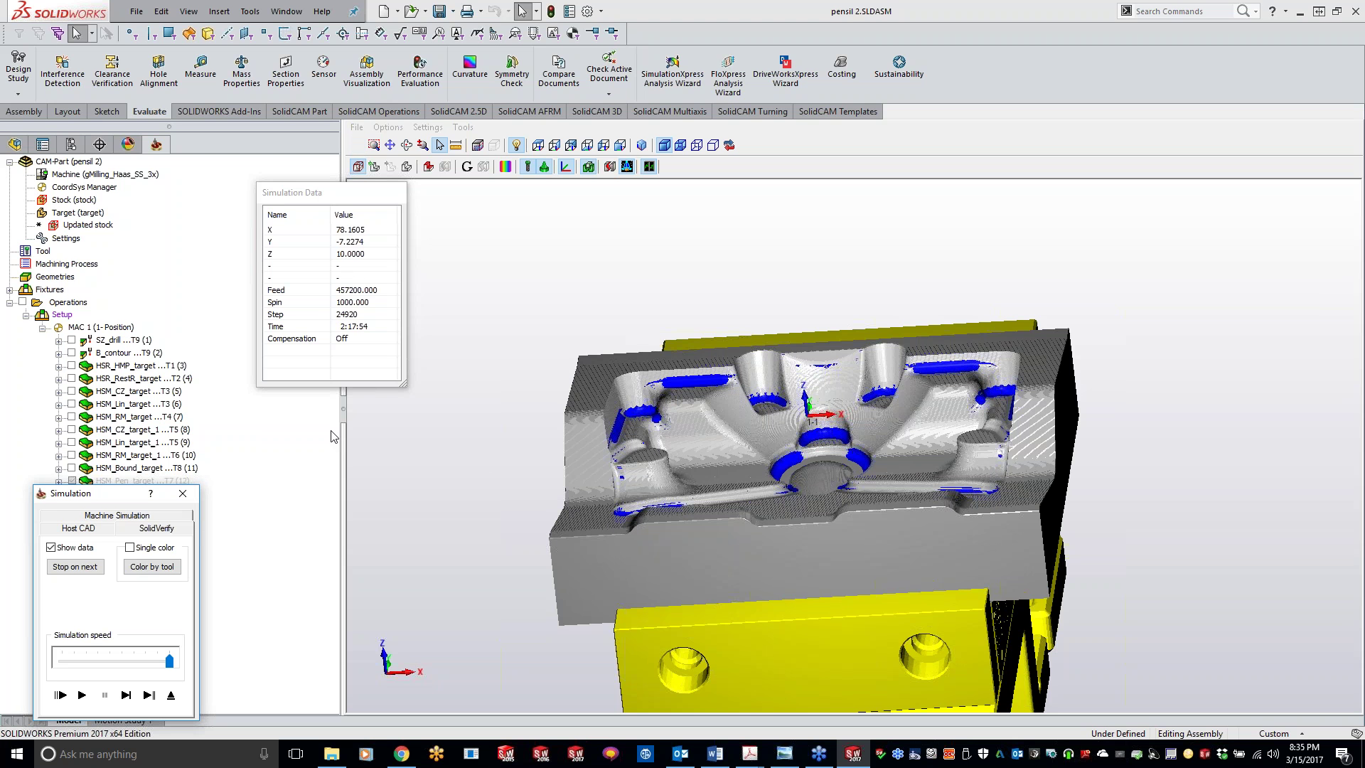
pyautogui.click(171, 696)
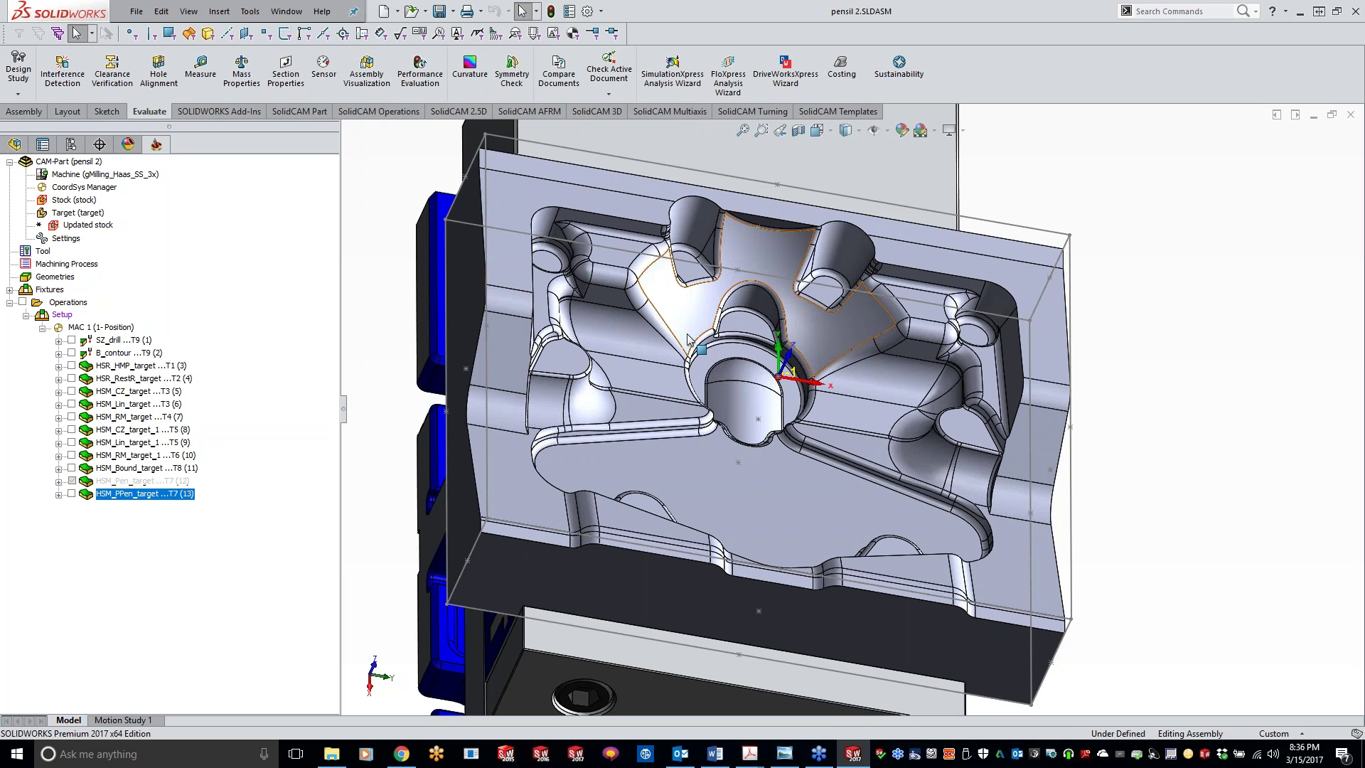
# Step: Review the passes and the pencil passes' bitangency angle of the HSM_PPen_target operation, then close it without changes
pyautogui.doubleClick(147, 494)
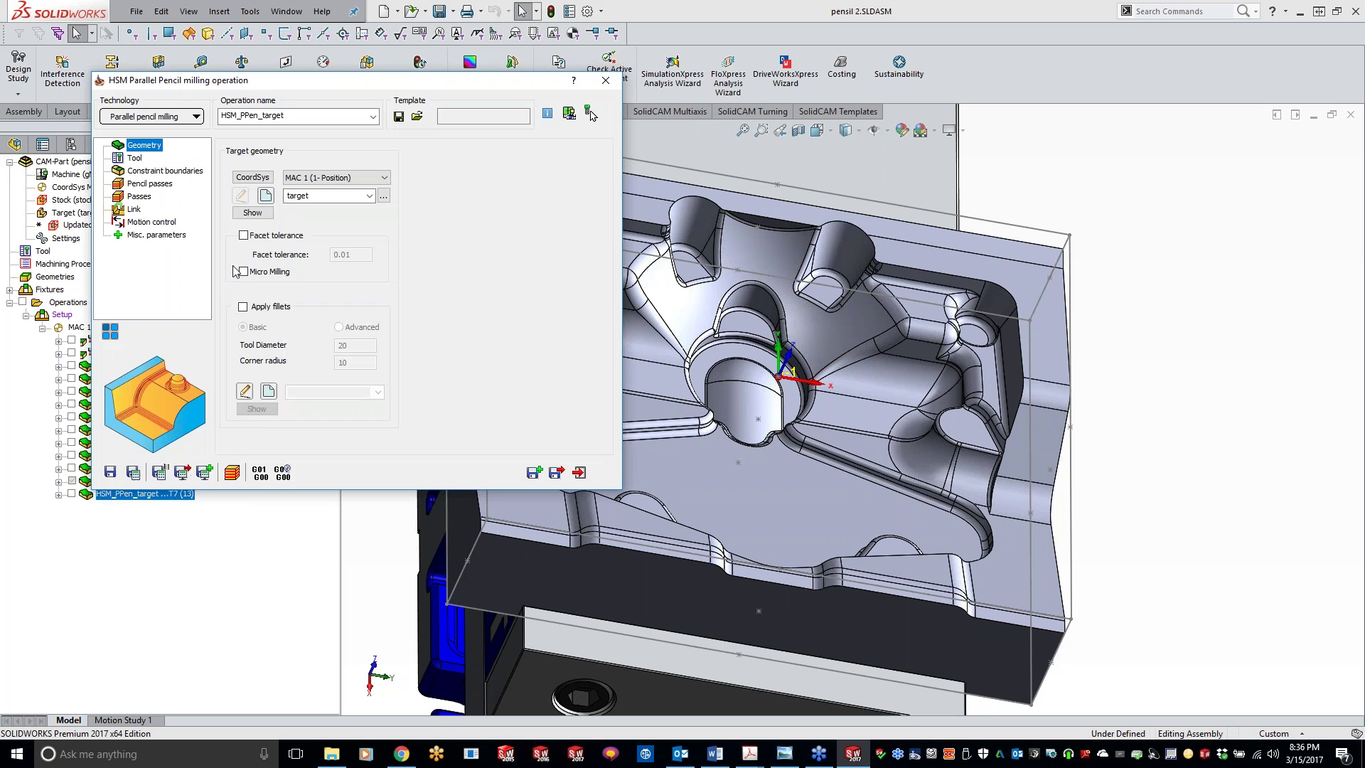
pyautogui.click(145, 196)
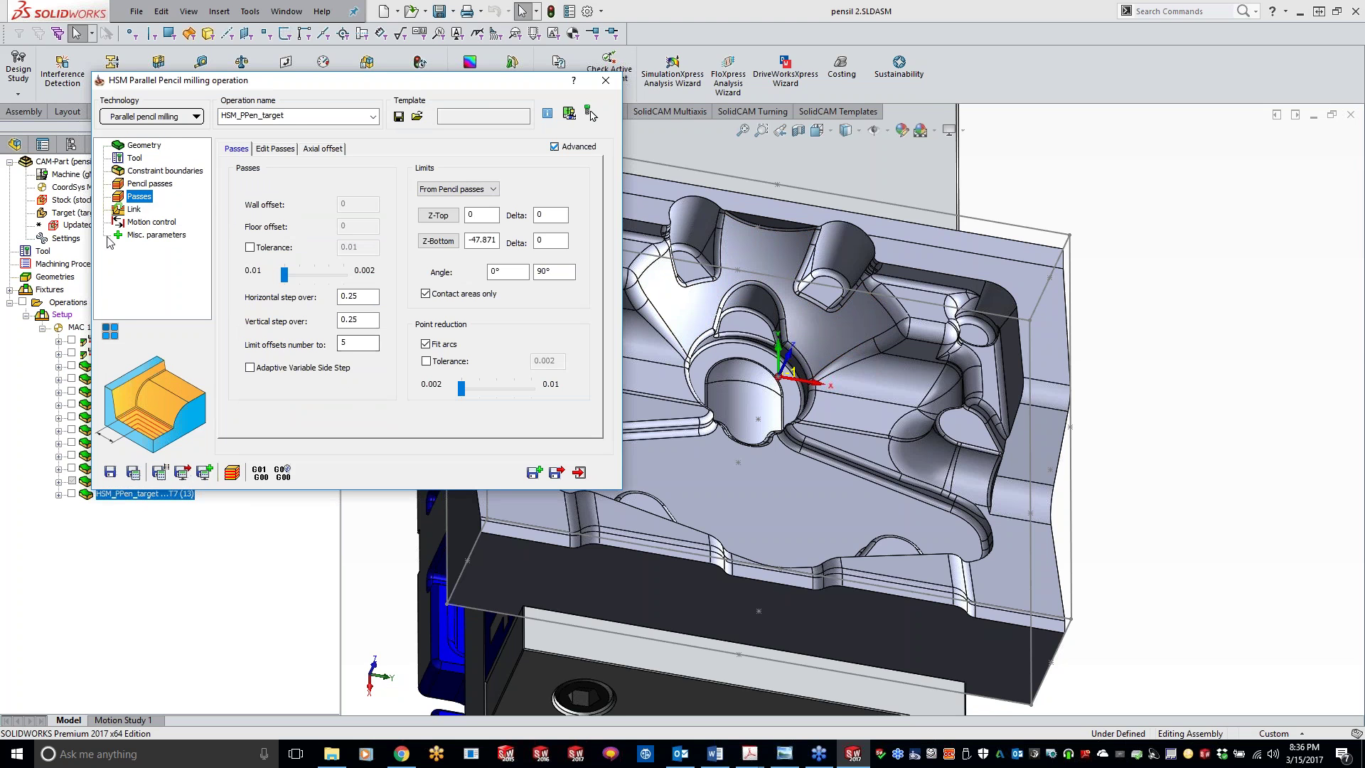
pyautogui.click(142, 184)
pyautogui.click(353, 325)
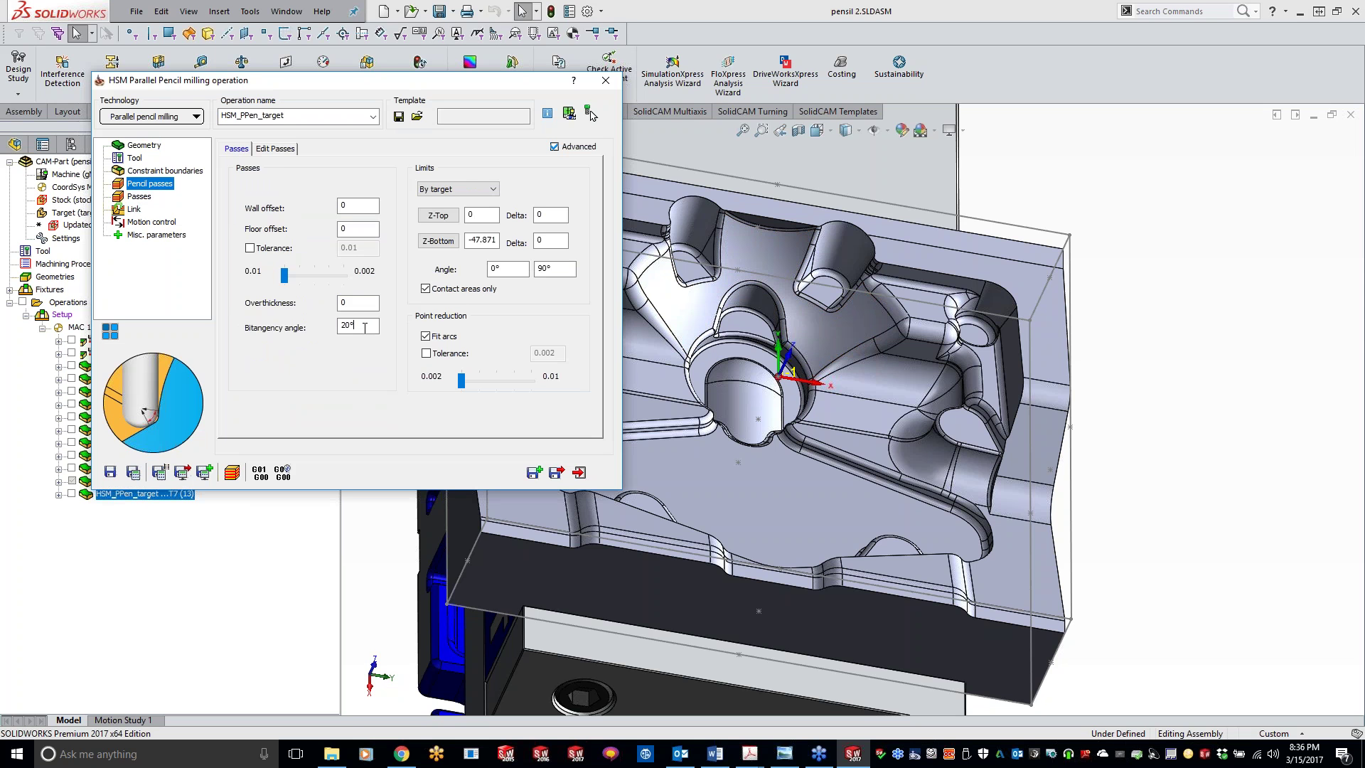
pyautogui.doubleClick(363, 327)
pyautogui.click(606, 80)
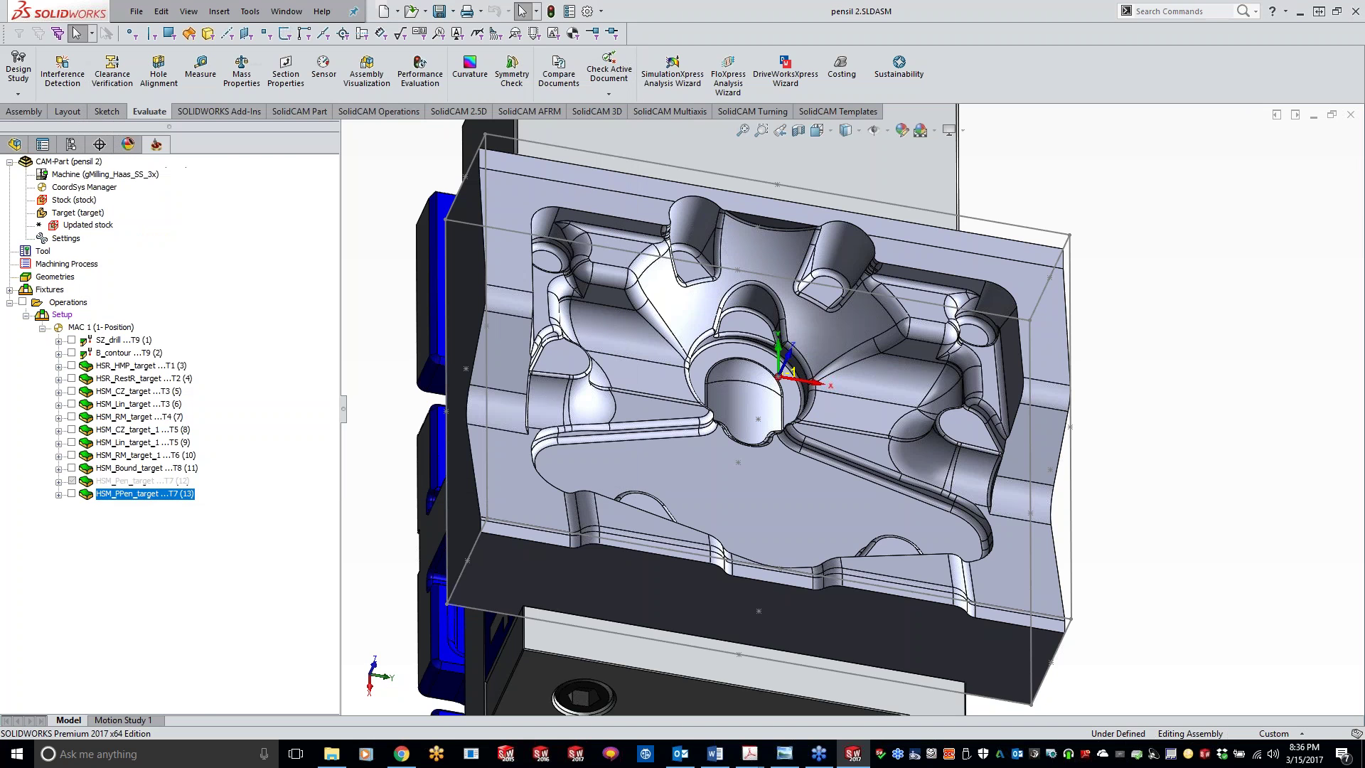
# Step: Start a simulation of all operations and load it in Machine Simulation
pyautogui.rightClick(71, 304)
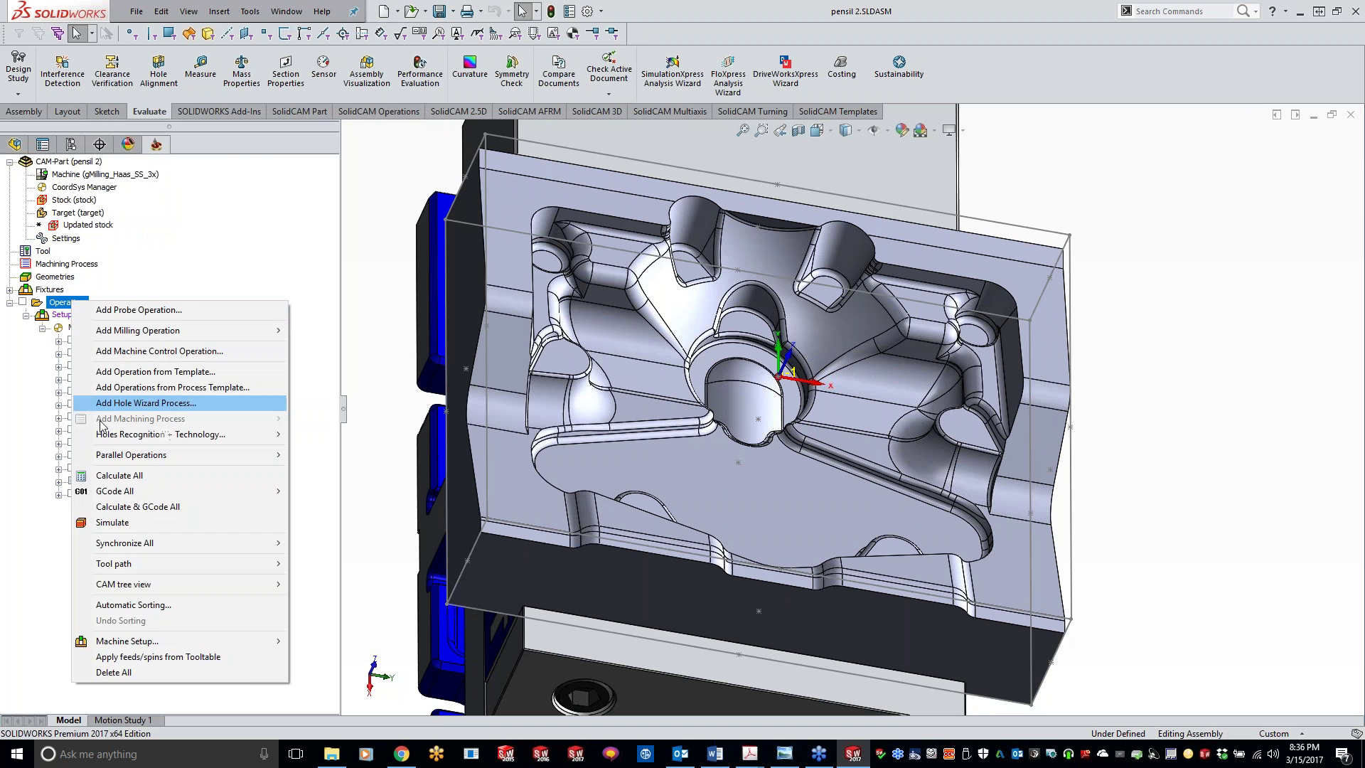
pyautogui.click(122, 527)
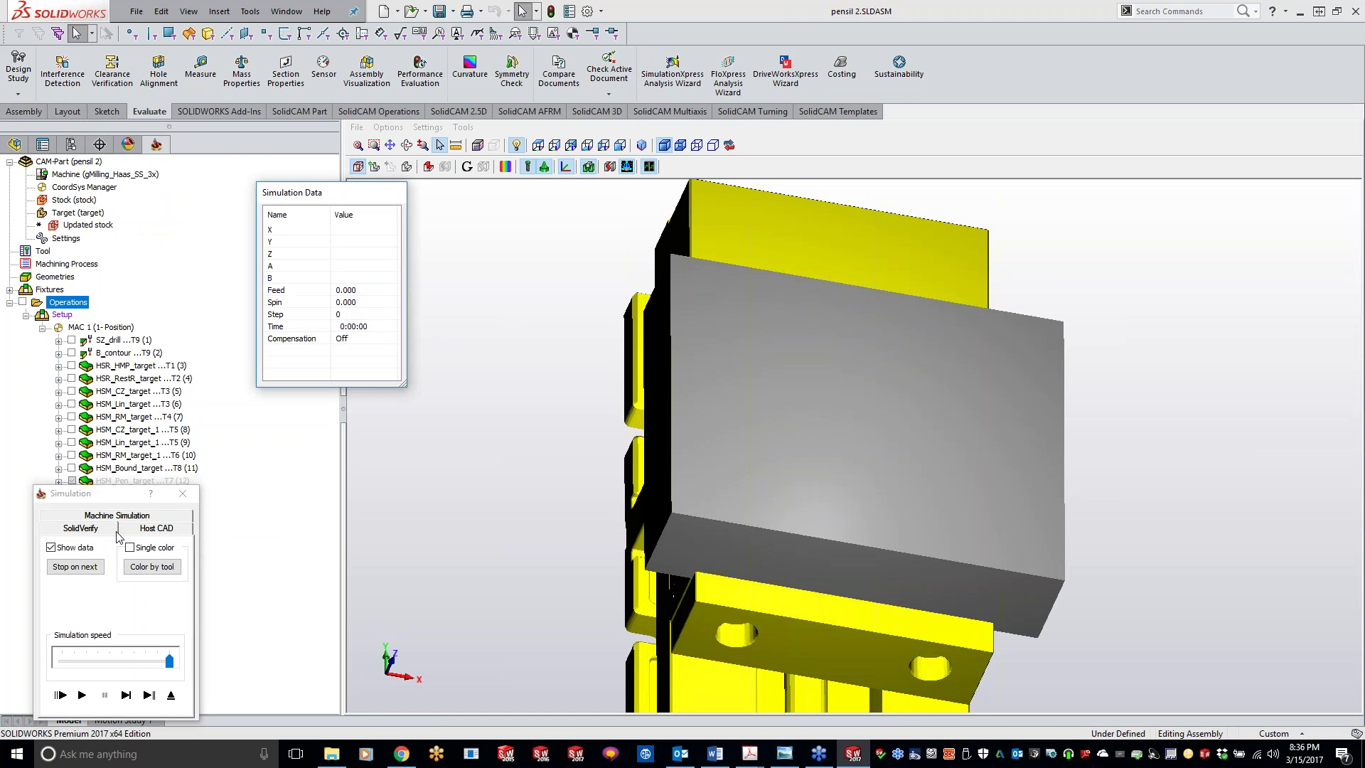
pyautogui.click(112, 518)
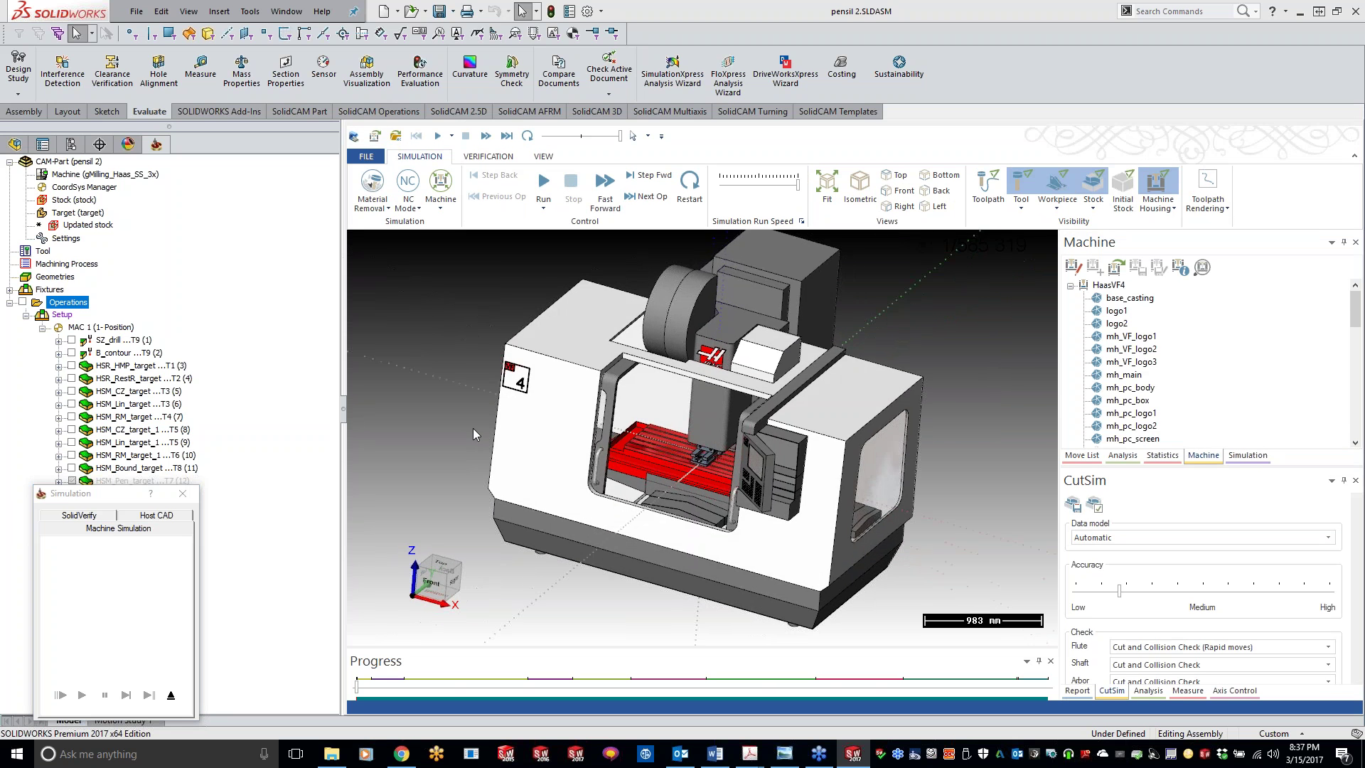
# Step: Run the machine simulation of all operations at slow speed, raise the run speed to maximum, and exit the simulation
pyautogui.moveTo(619, 135); pyautogui.dragTo(550, 137)
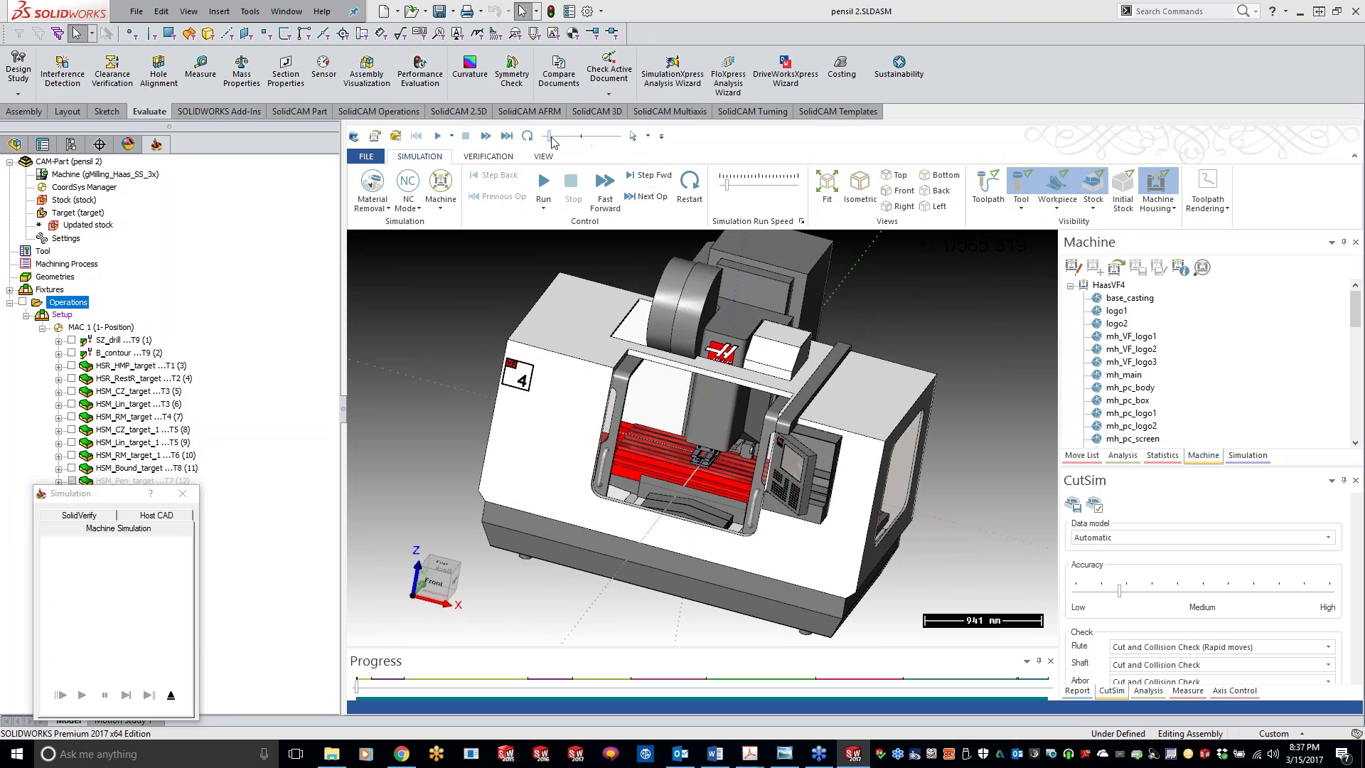
pyautogui.click(437, 135)
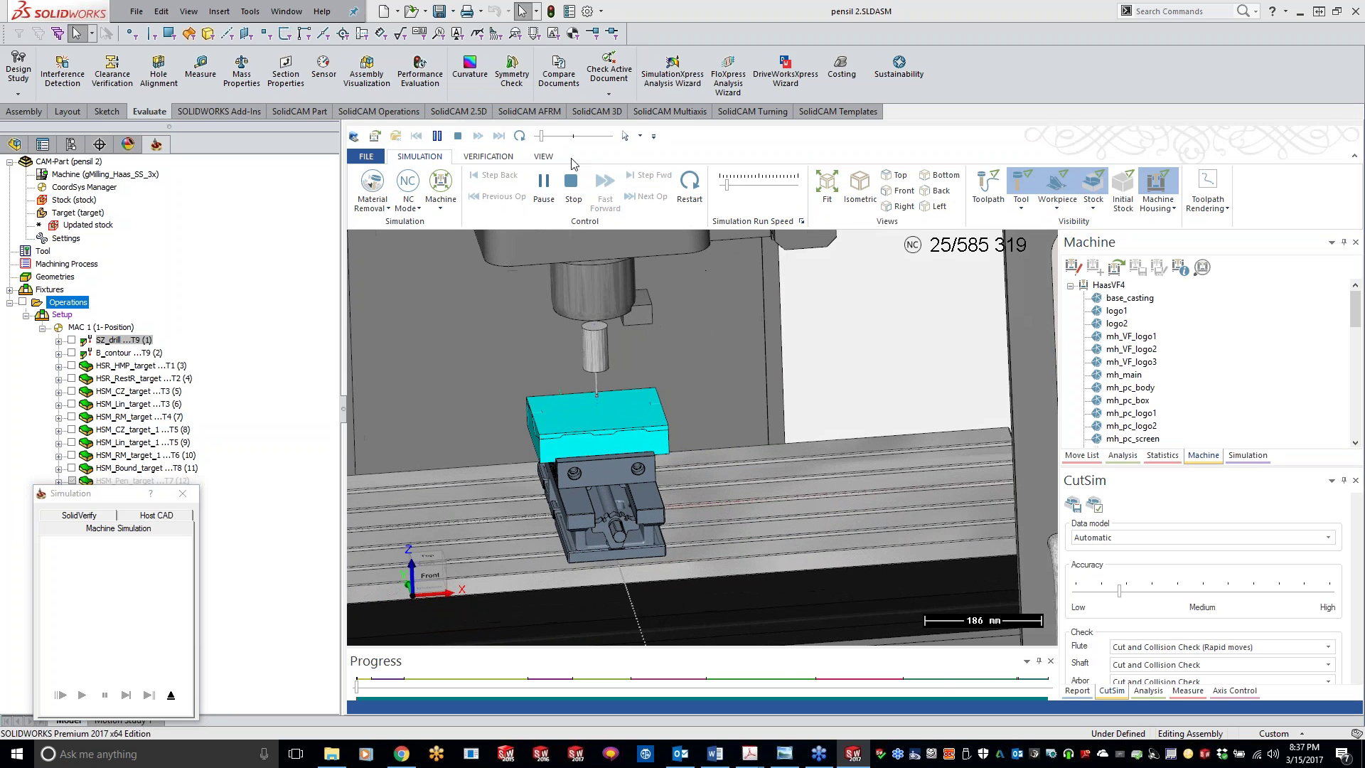
pyautogui.moveTo(541, 136); pyautogui.dragTo(596, 139)
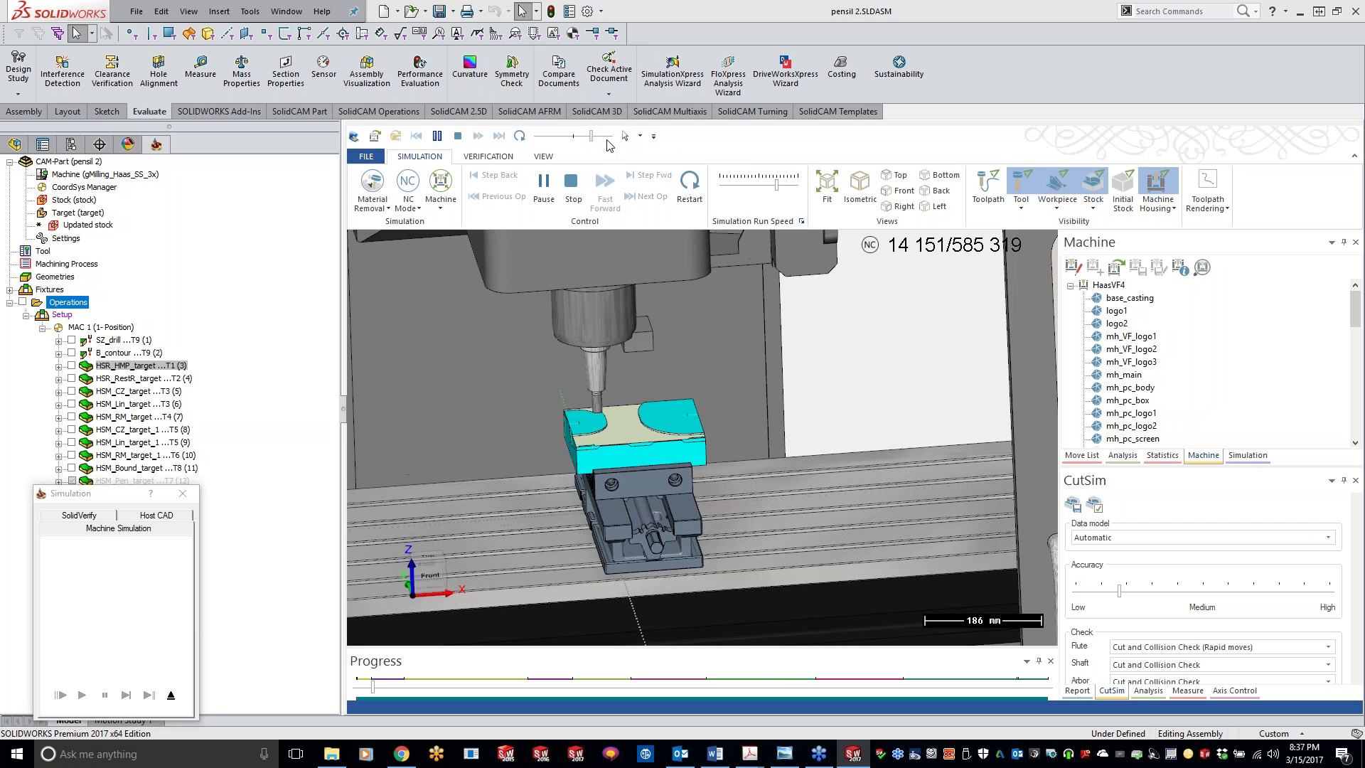
pyautogui.click(611, 136)
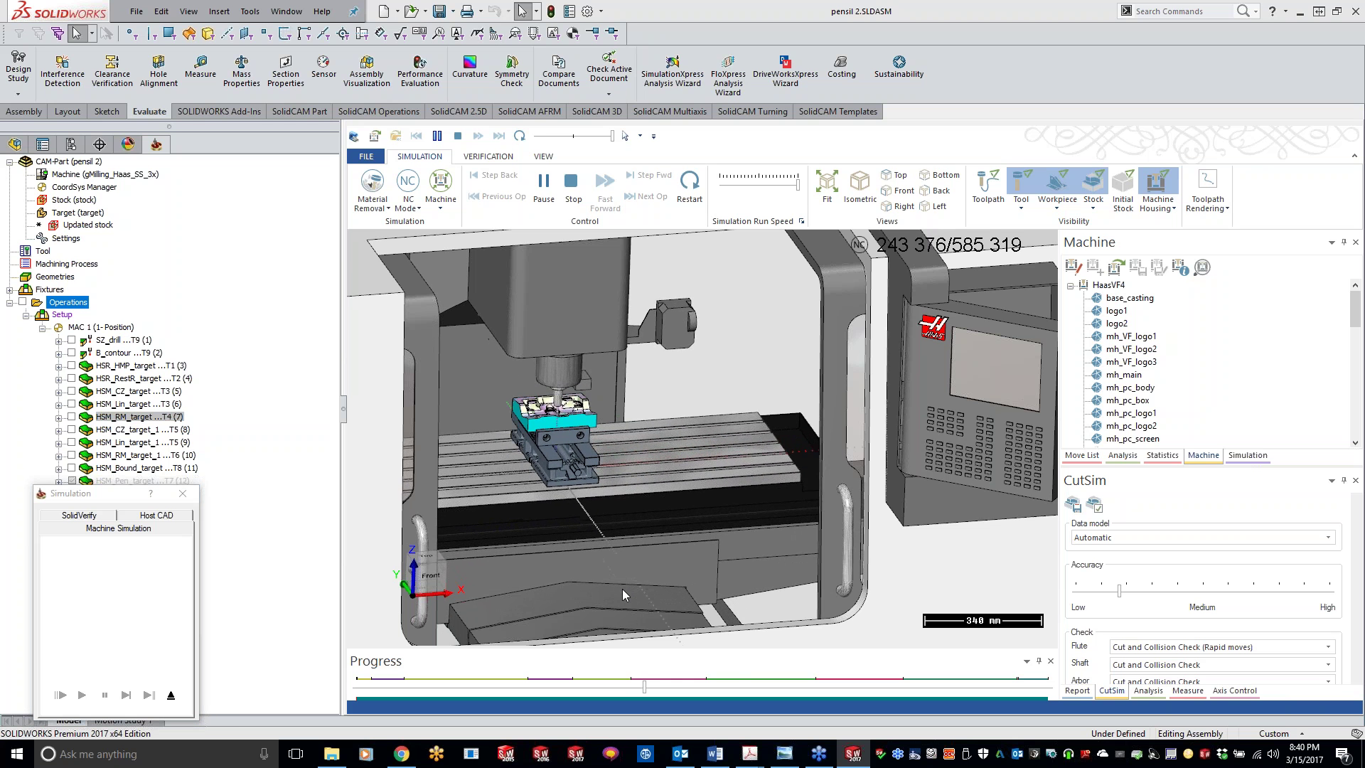
pyautogui.scroll(-4, 651, 427)
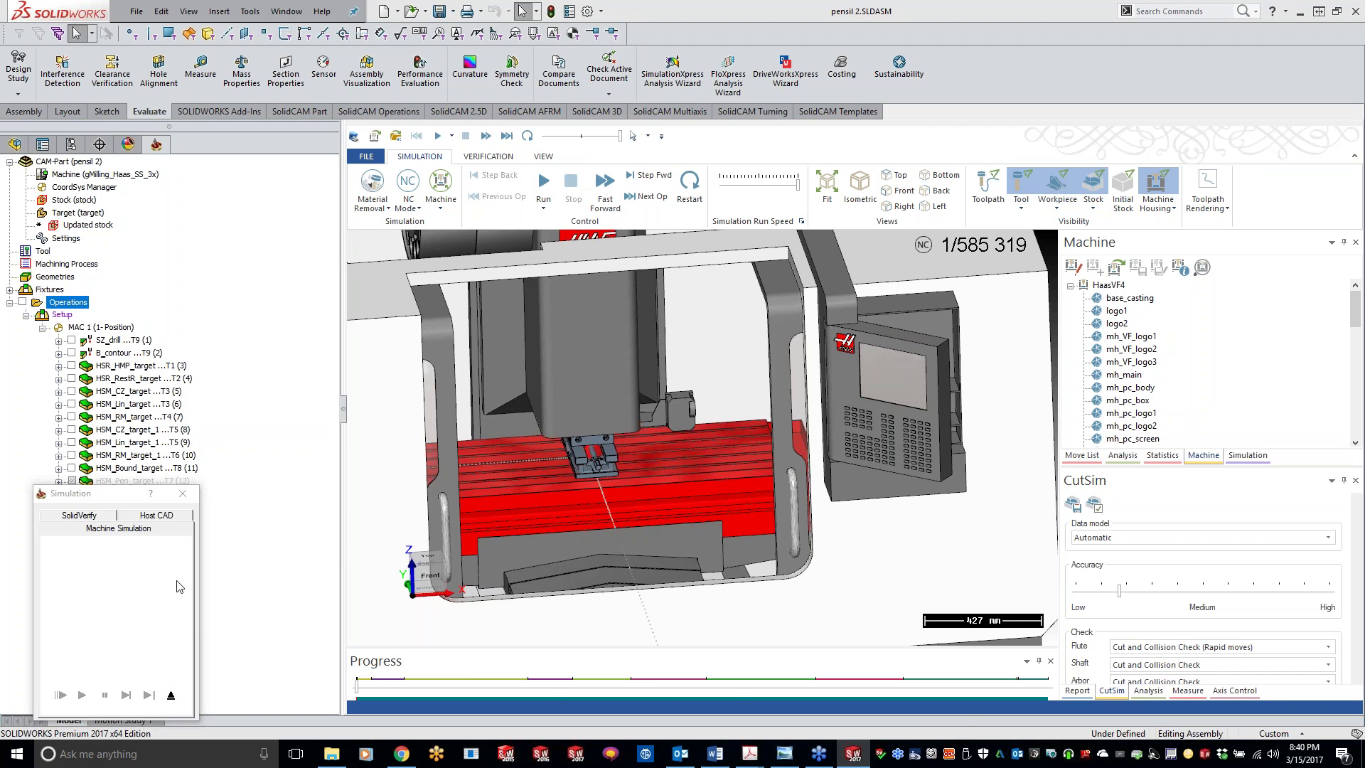
pyautogui.click(170, 695)
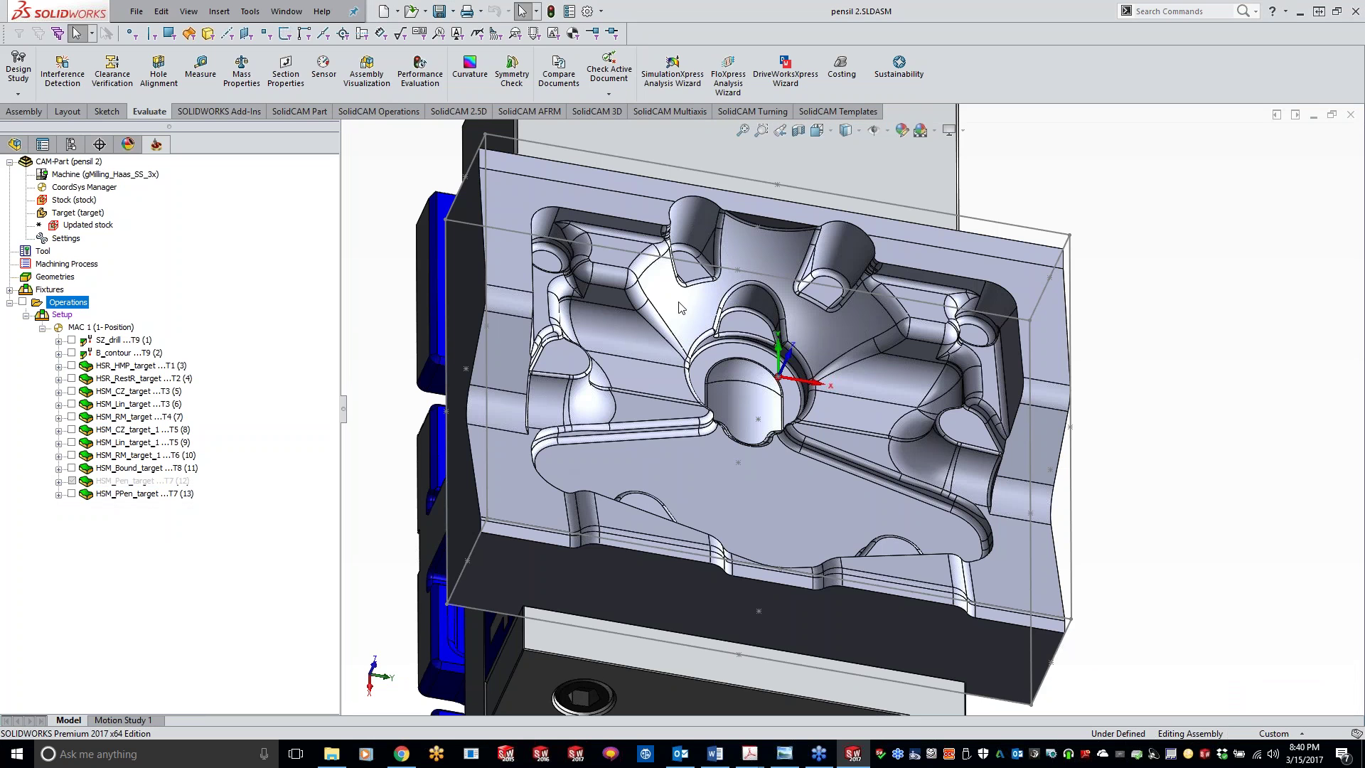
# Step: Close the pensil 2 CAM-Part and open the recent CAM-Part PENCIL.prz from the HSM Pencil folder
pyautogui.rightClick(171, 385)
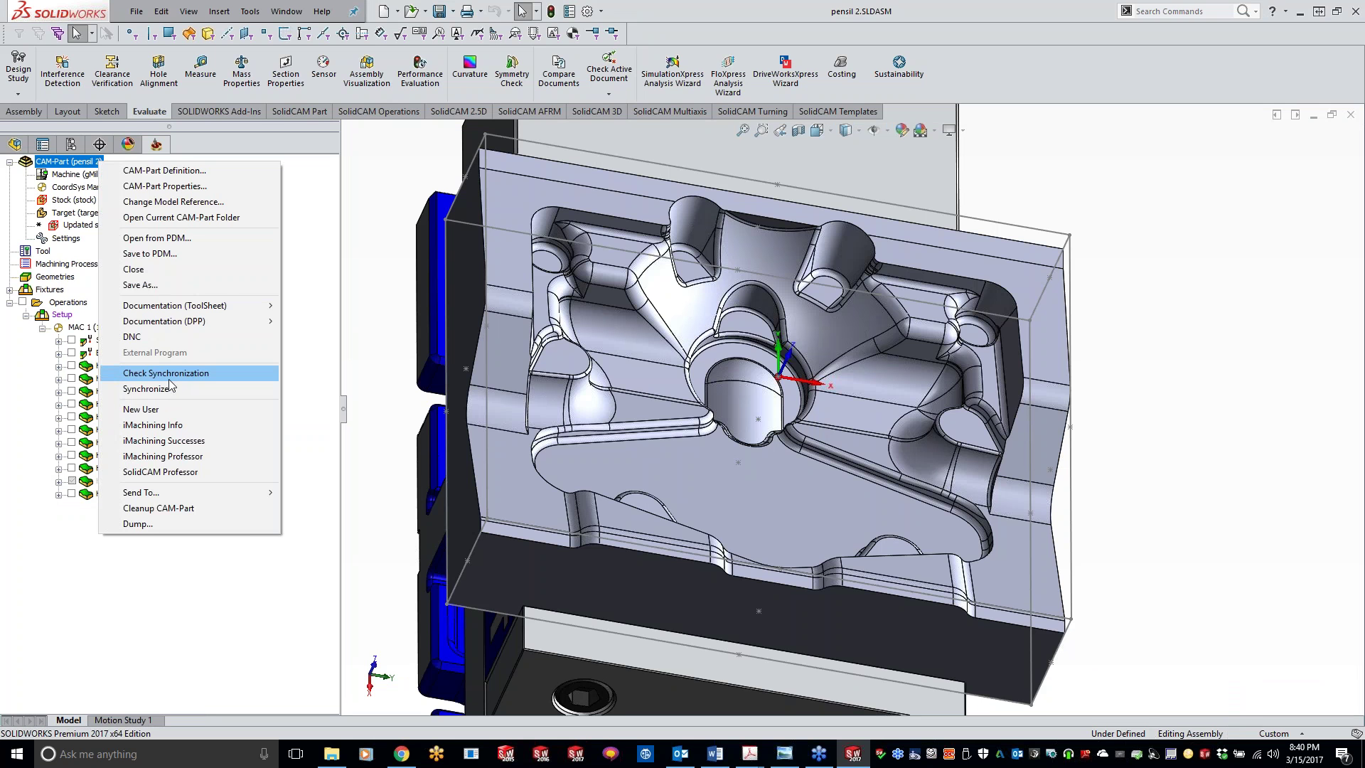
pyautogui.click(197, 271)
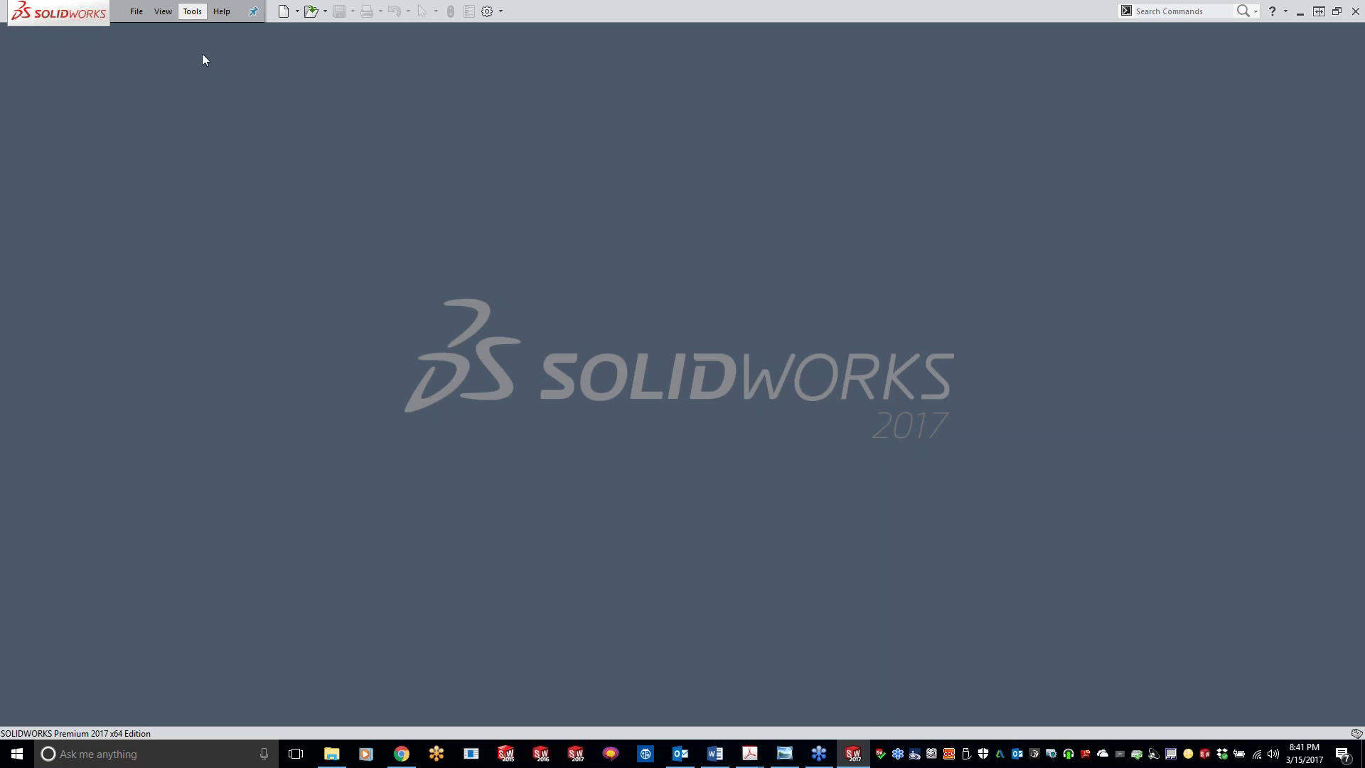
pyautogui.click(191, 10)
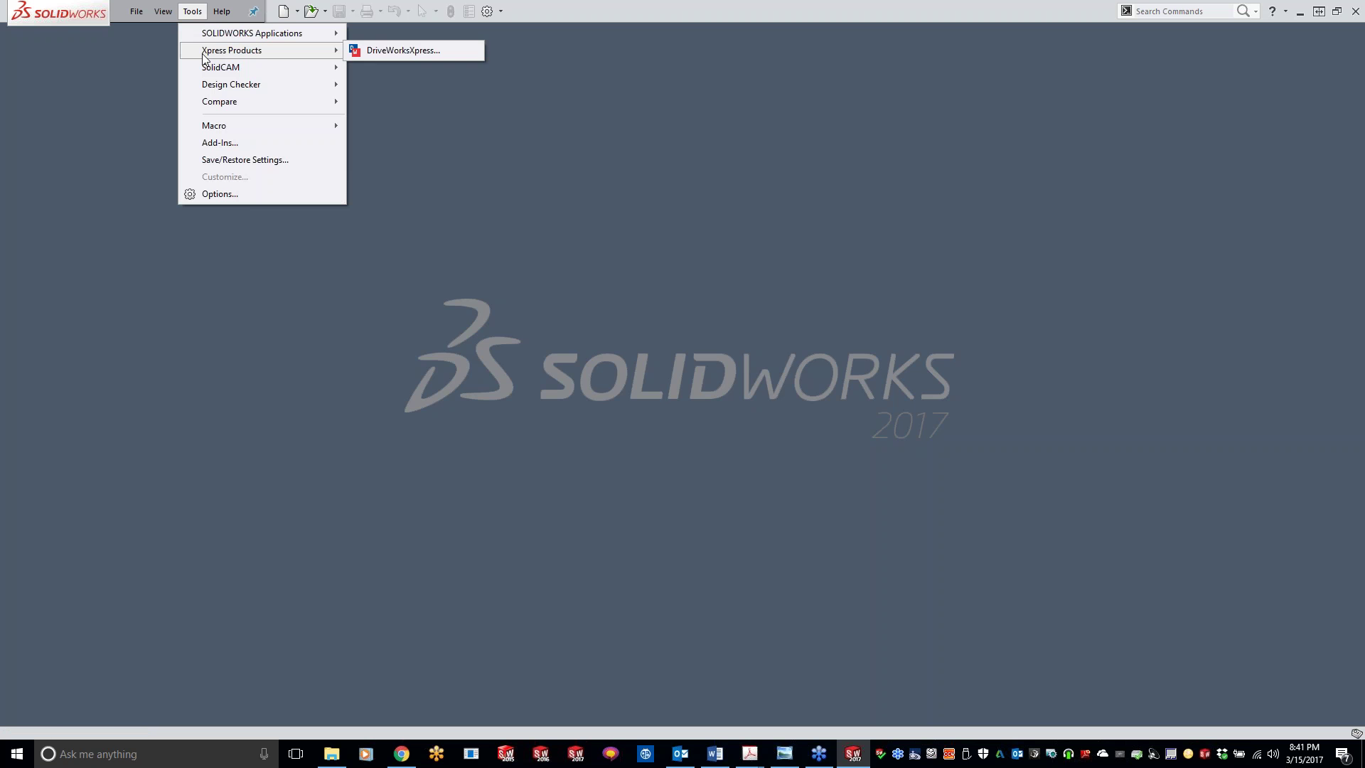
pyautogui.moveTo(244, 69)
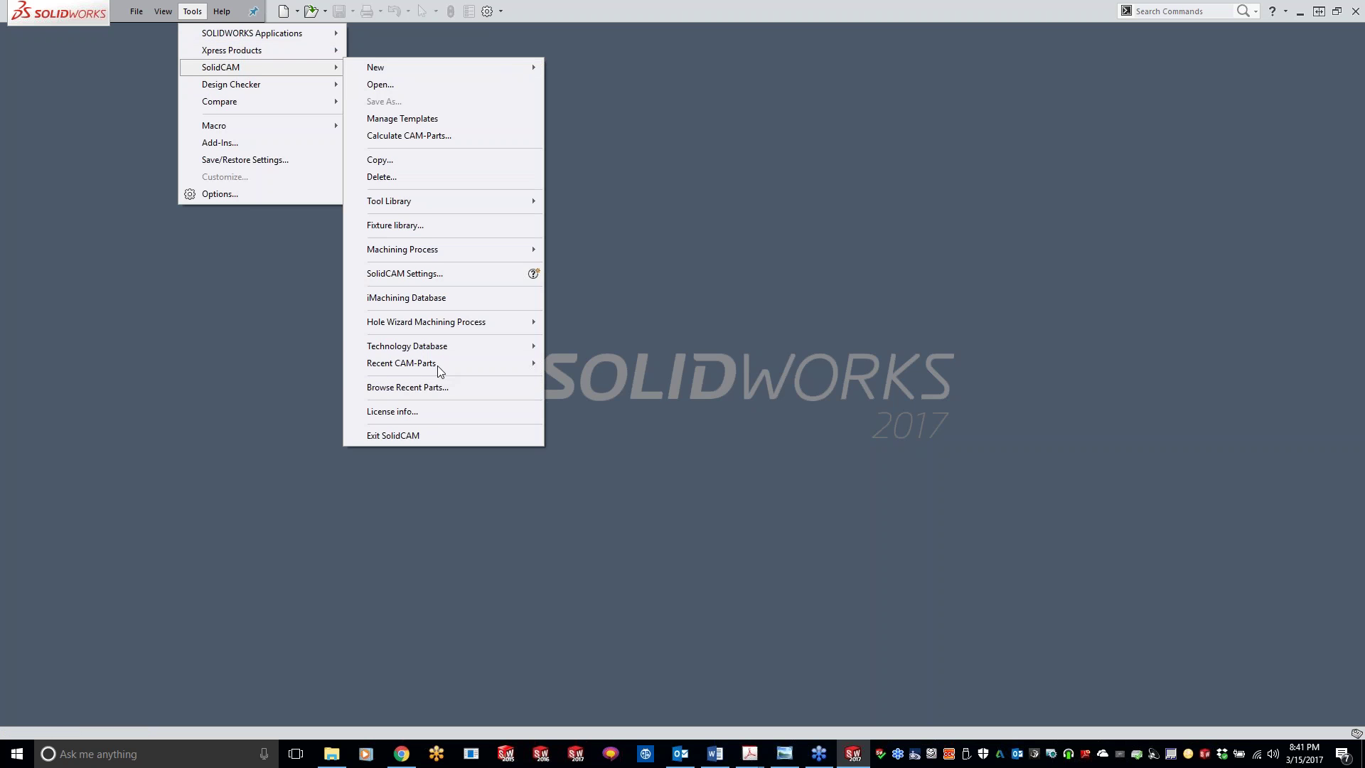
pyautogui.moveTo(467, 365)
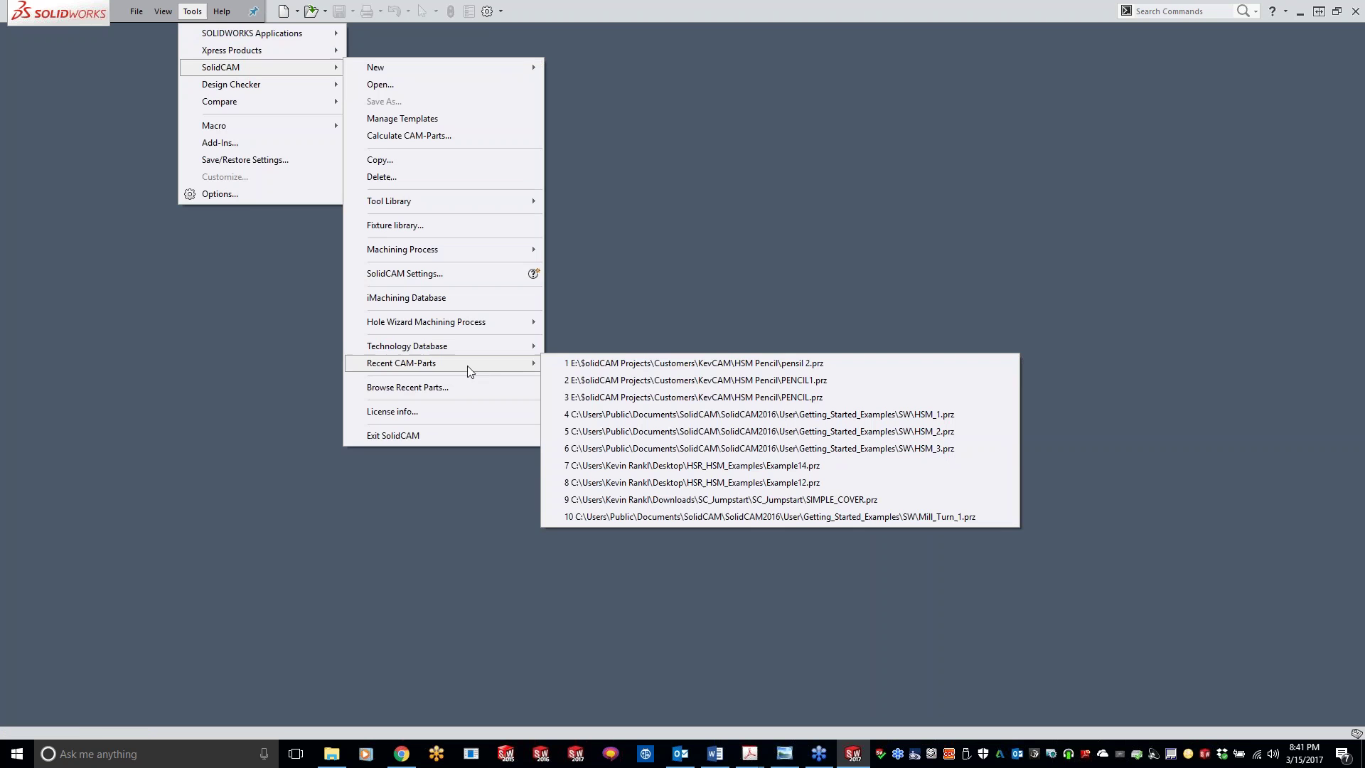
pyautogui.click(659, 406)
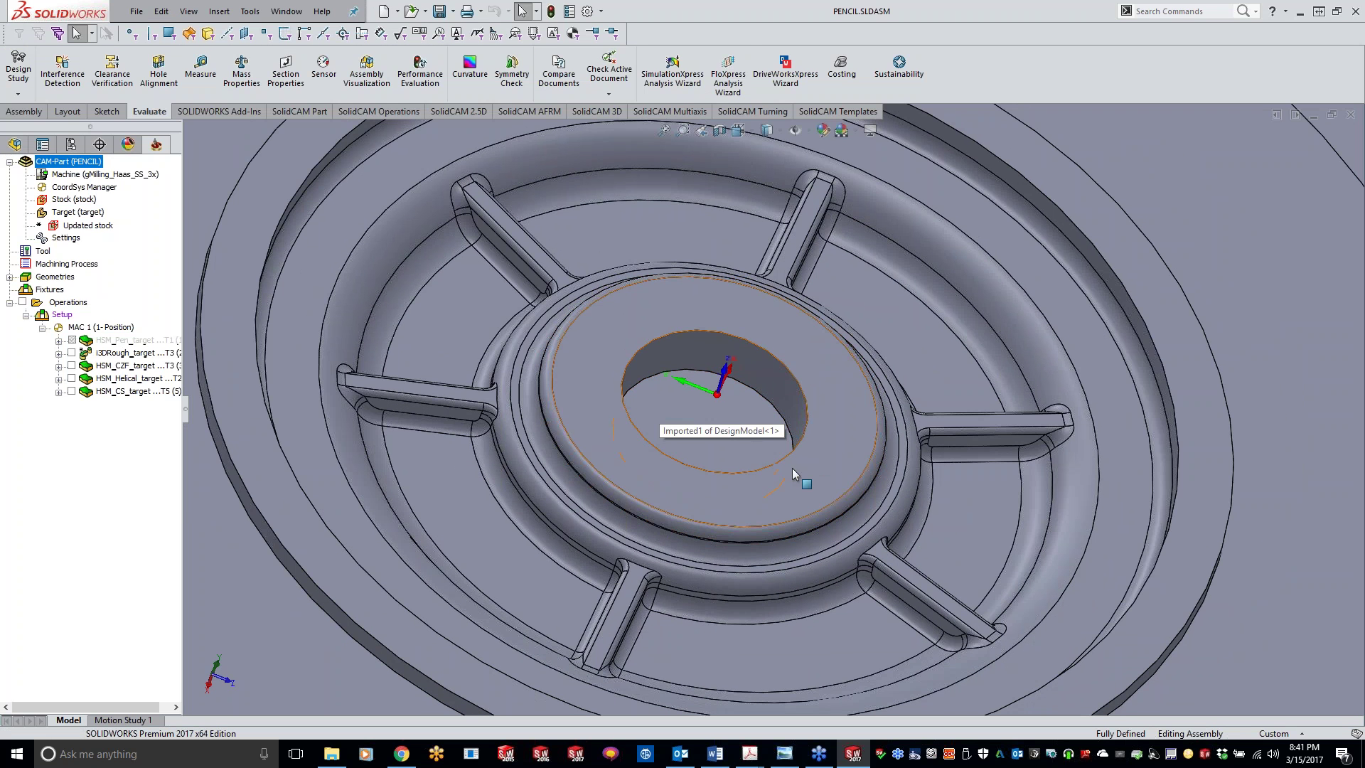
# Step: Add a 3D HSM milling operation after HSM_CS_target and set its technology to Pencil milling
pyautogui.press('f')
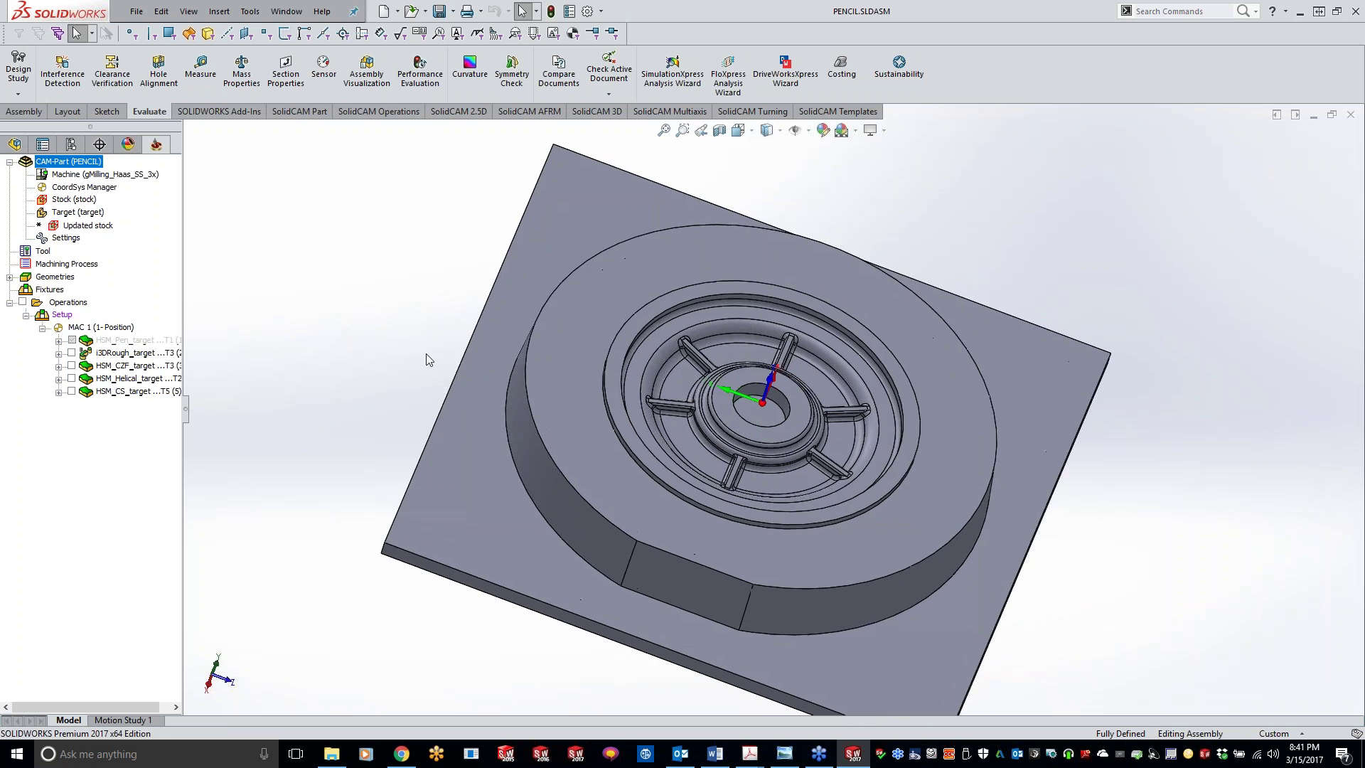
pyautogui.moveTo(427, 359); pyautogui.dragTo(347, 322, button='middle')
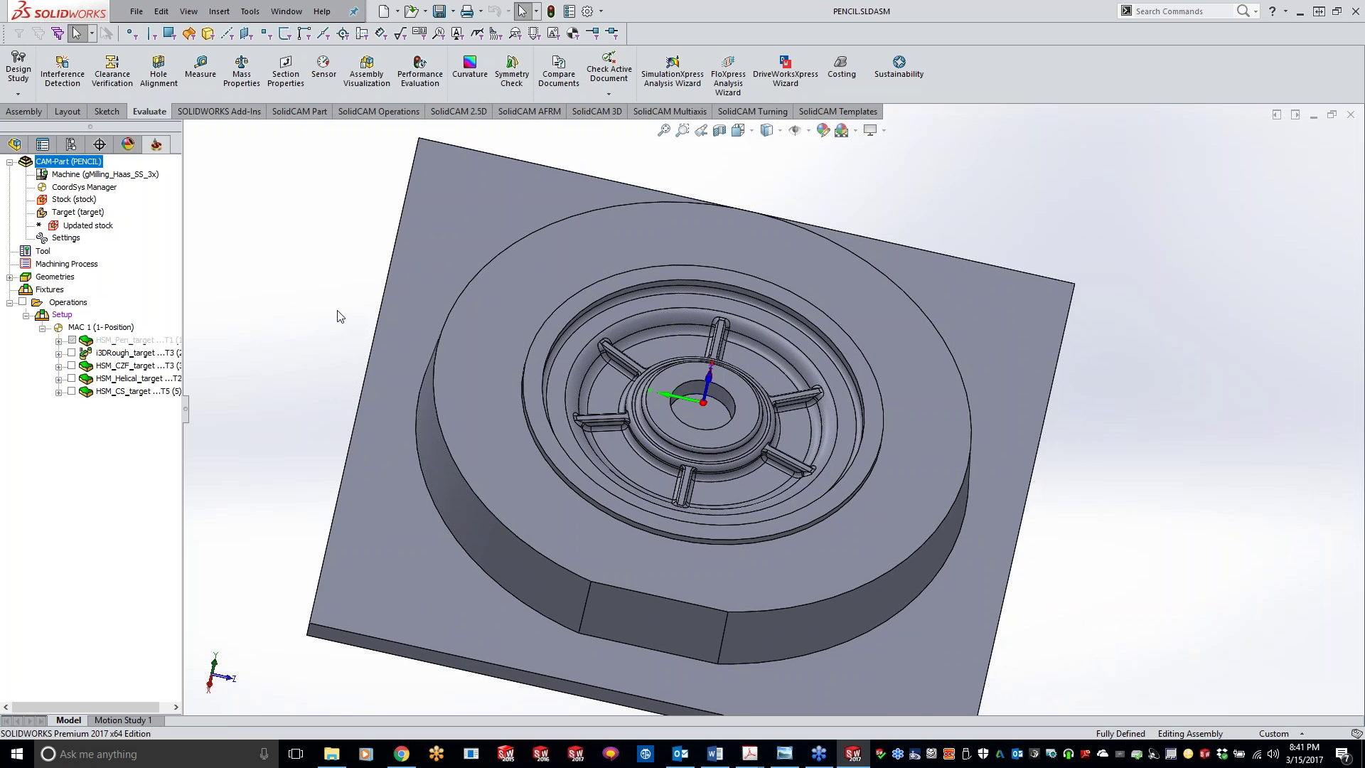
pyautogui.moveTo(274, 296); pyautogui.dragTo(257, 302, button='middle')
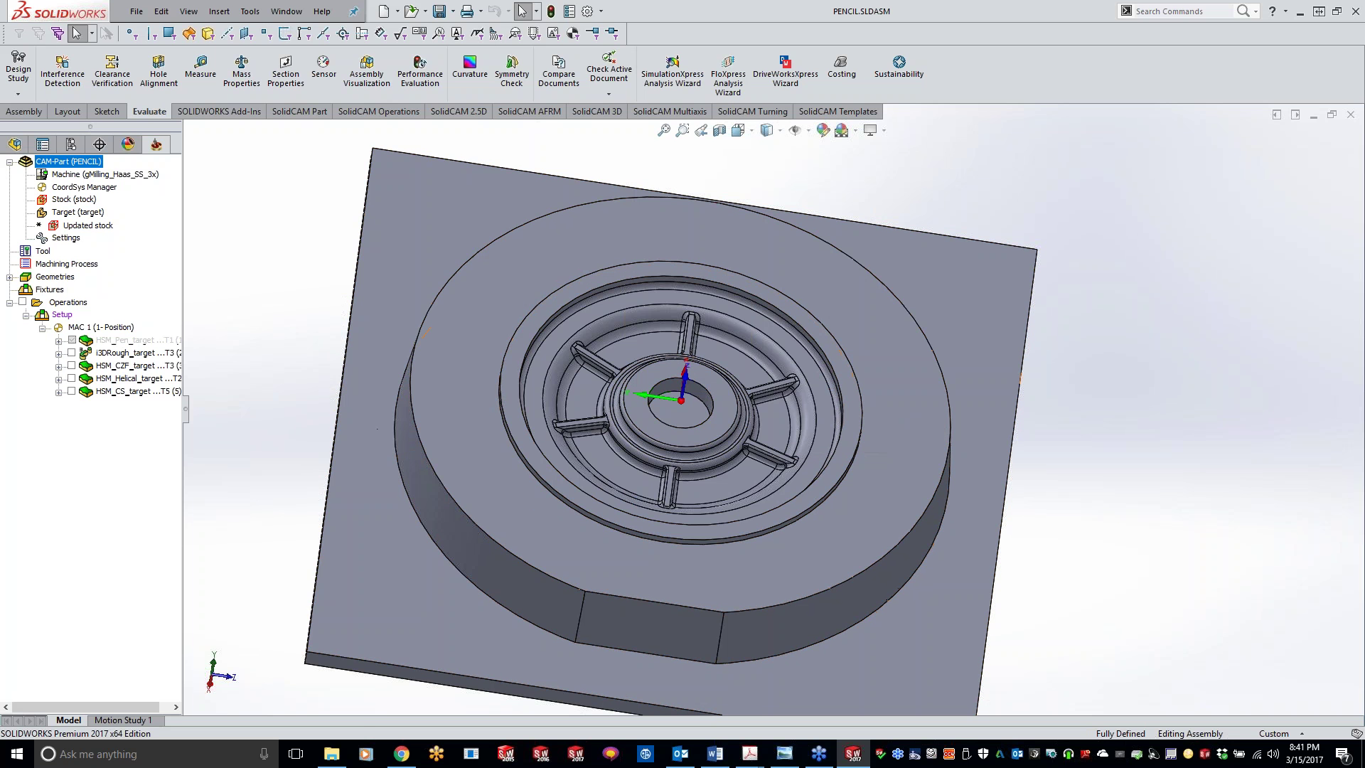
pyautogui.rightClick(146, 392)
pyautogui.moveTo(260, 77)
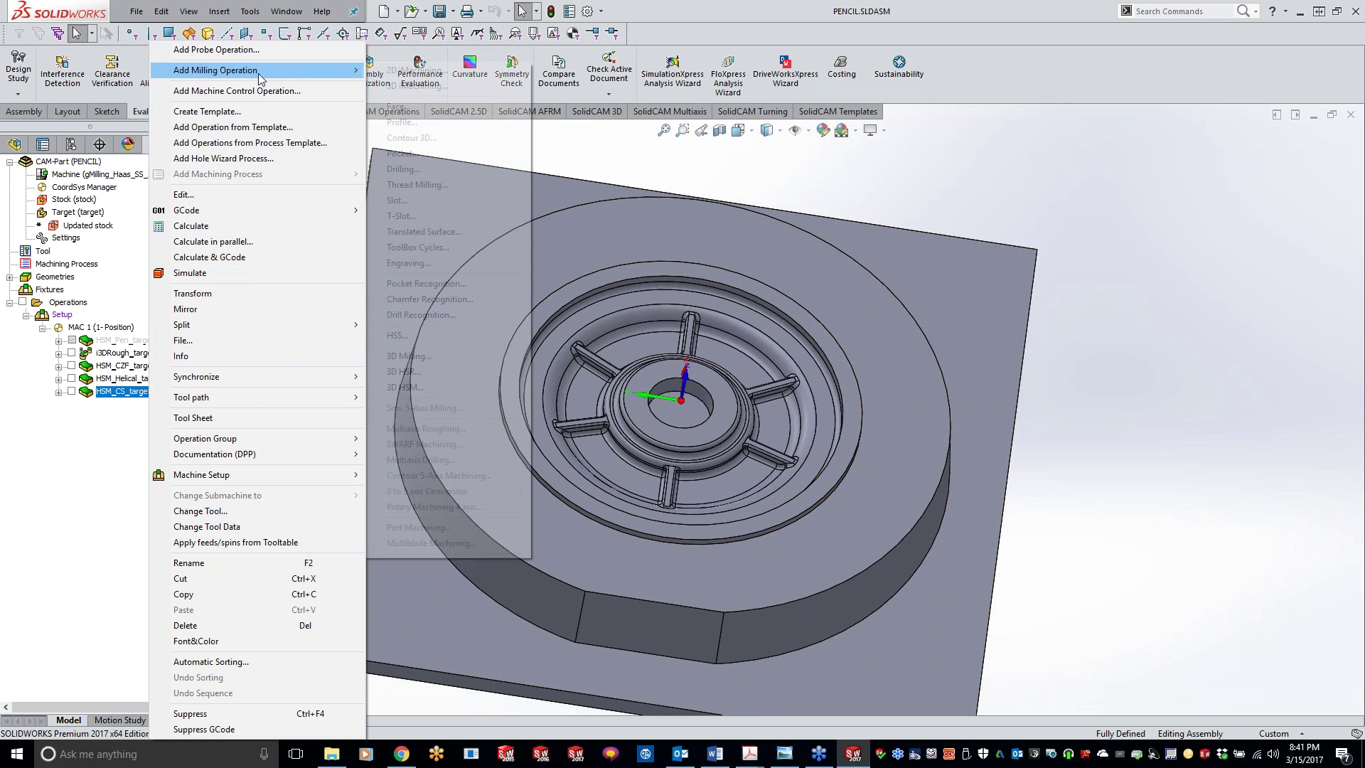
pyautogui.click(405, 387)
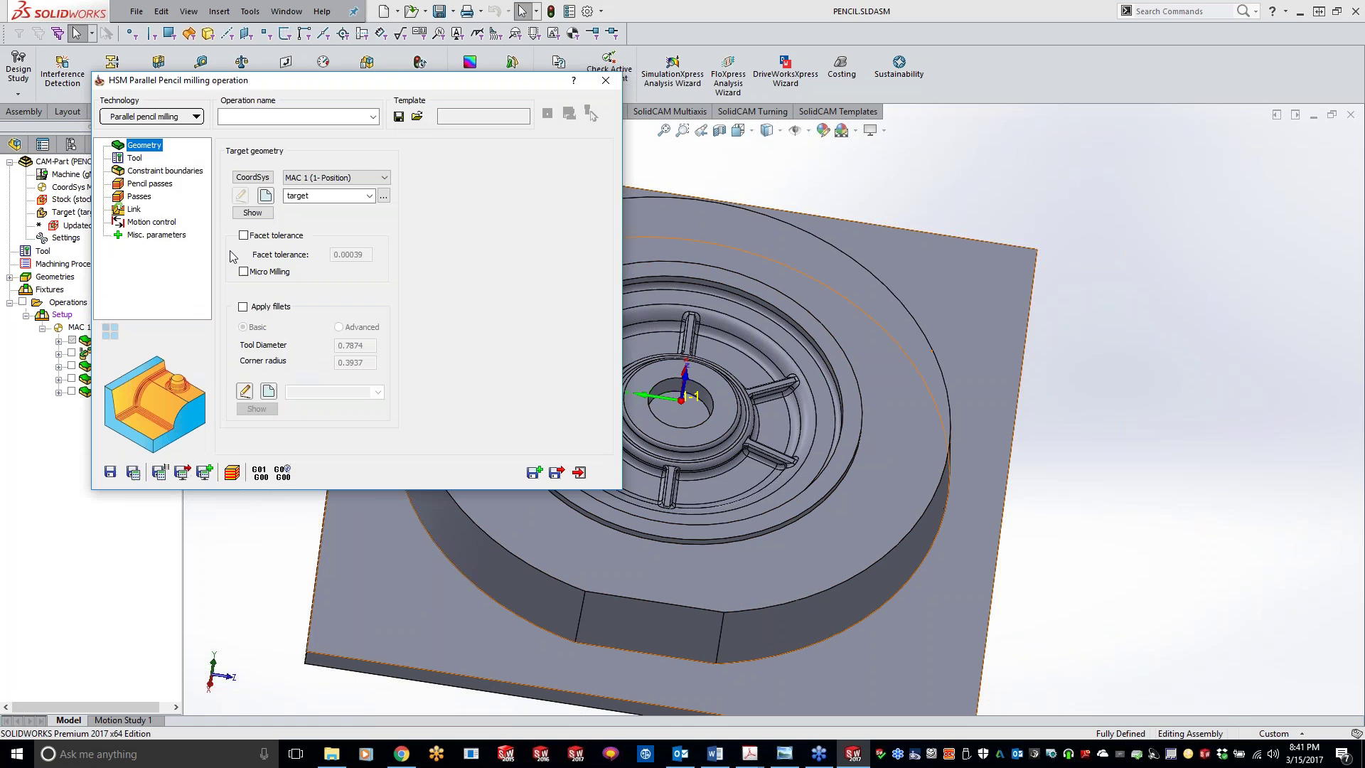
pyautogui.click(157, 119)
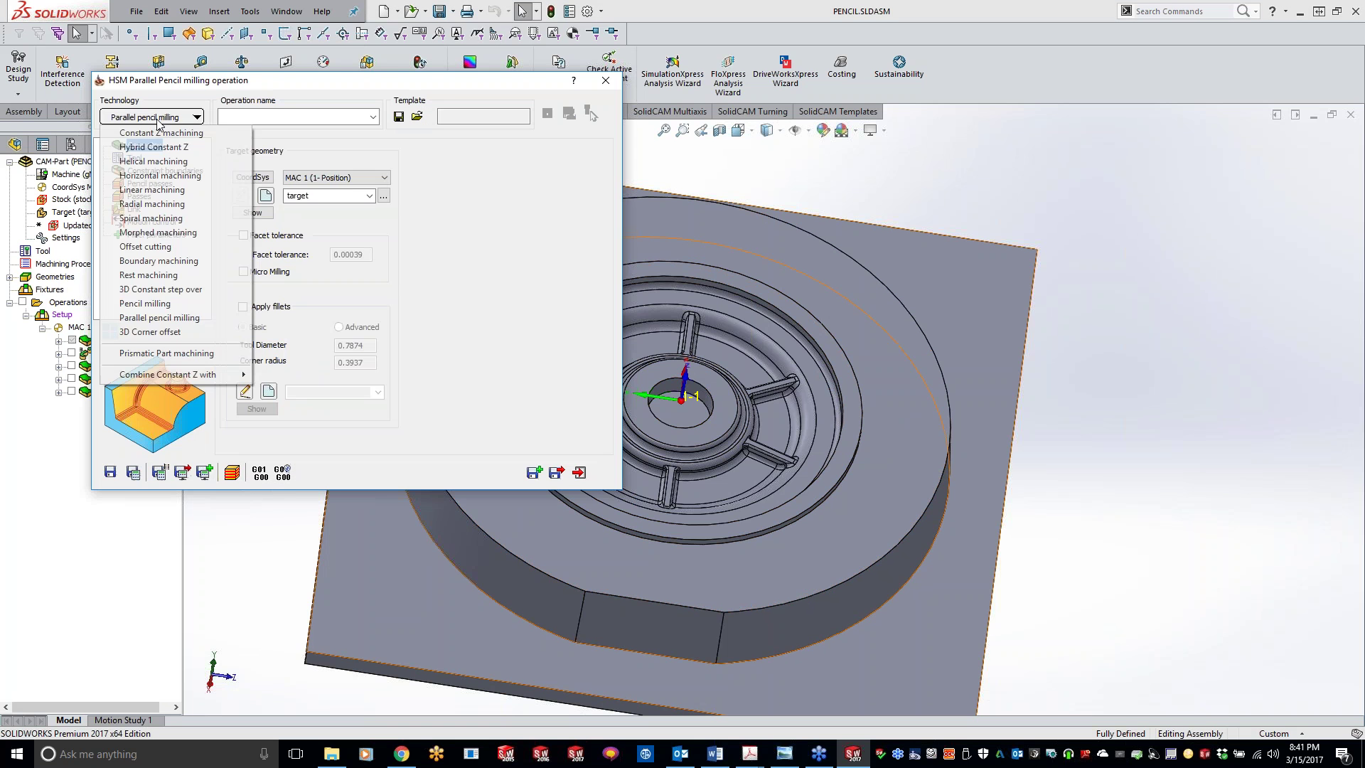
pyautogui.click(173, 306)
# Step: Assign tool 4, the 0.25 inch ball nose mill, to the pencil milling operation
pyautogui.click(134, 158)
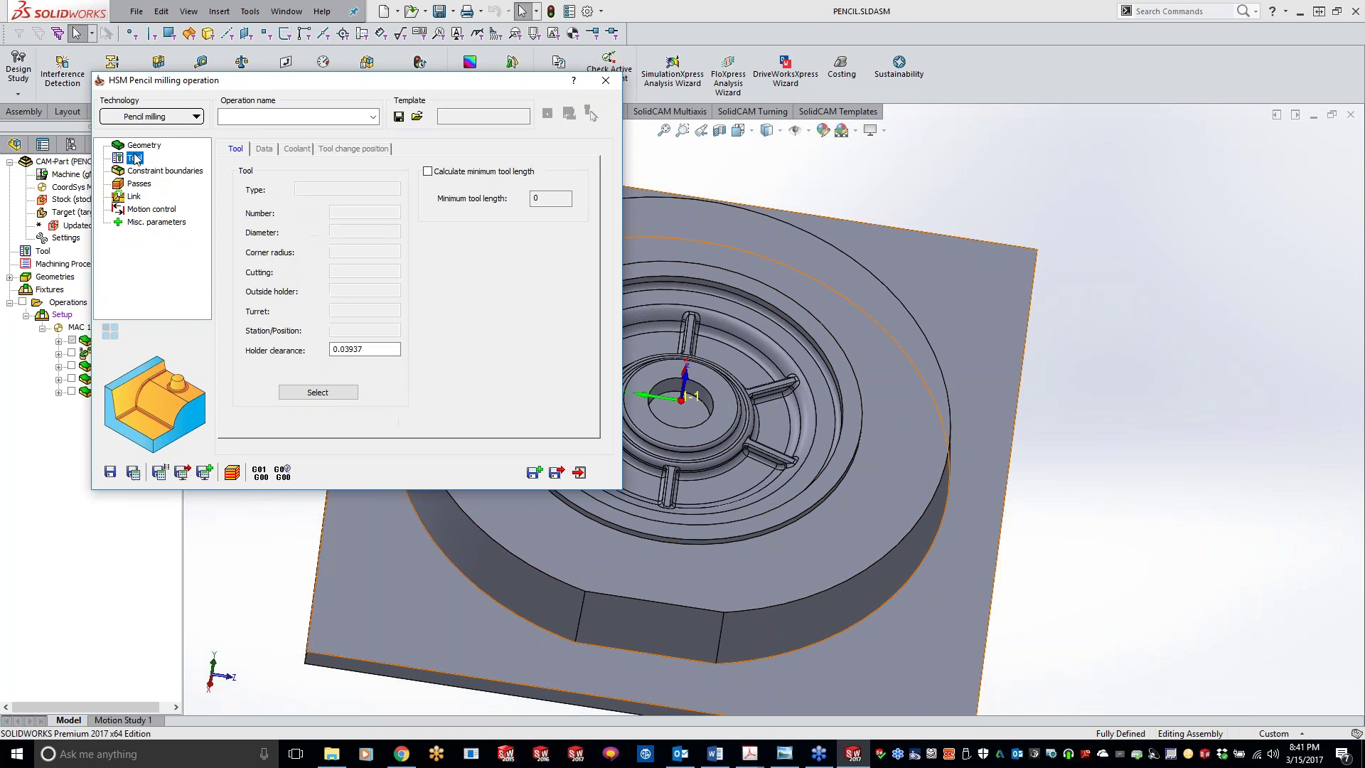
pyautogui.click(318, 393)
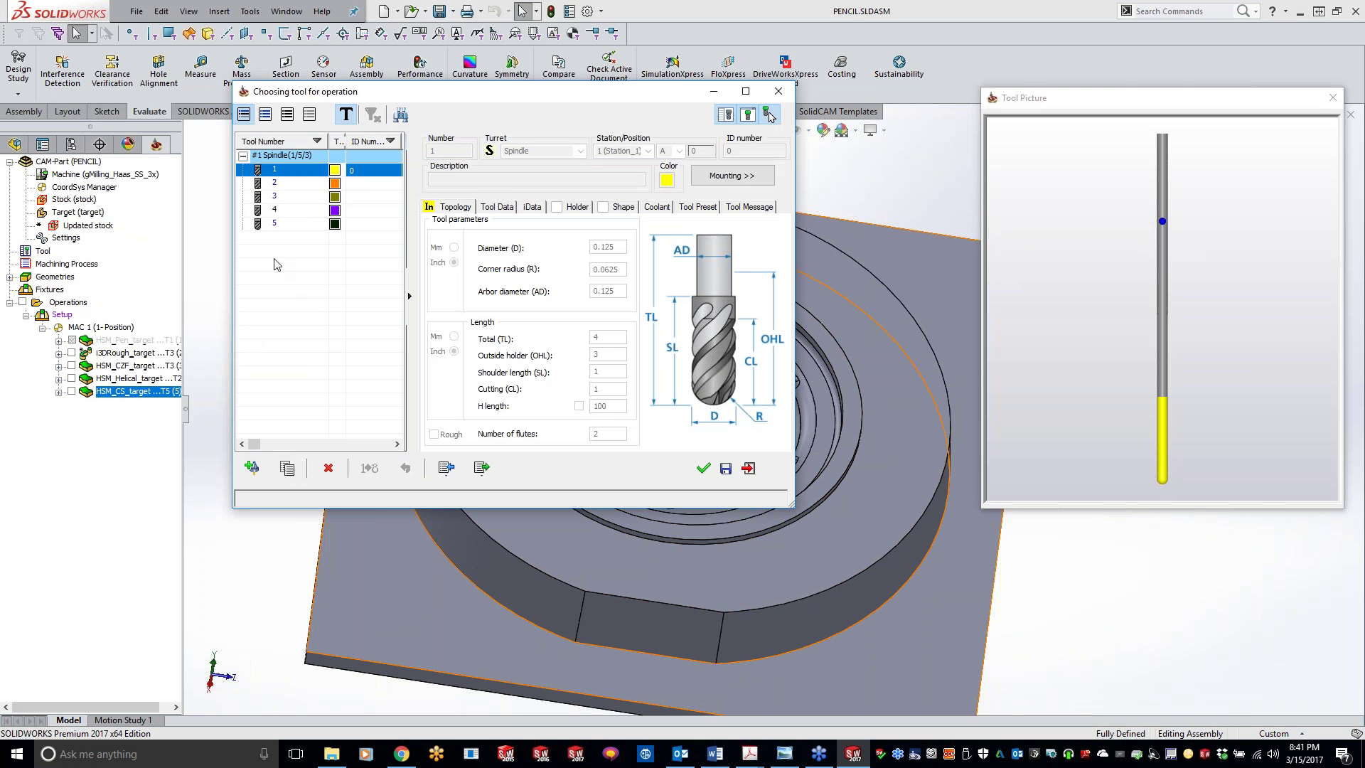
pyautogui.click(275, 210)
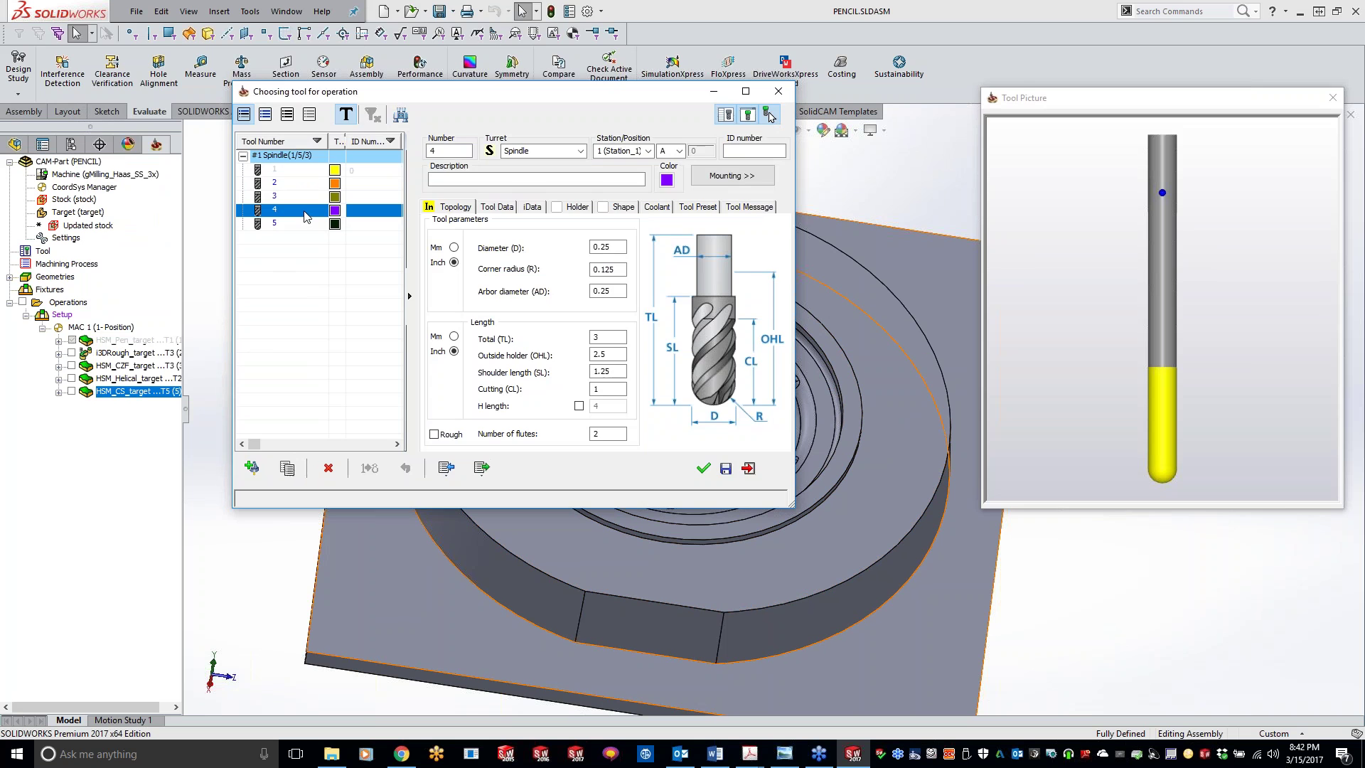
pyautogui.doubleClick(305, 217)
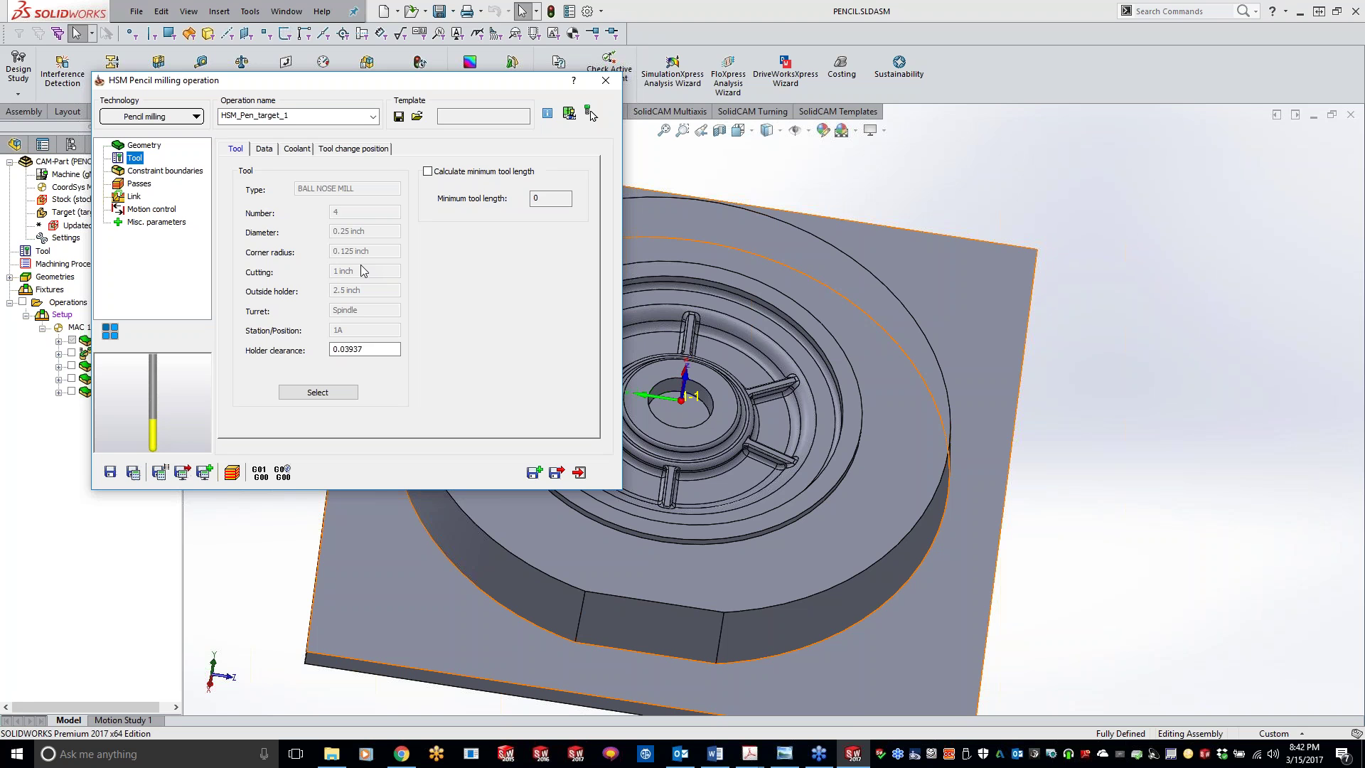
# Step: Define a new user-defined constraint boundary from the circular edge around the ribbed recess, keeping the default name contour4
pyautogui.click(186, 172)
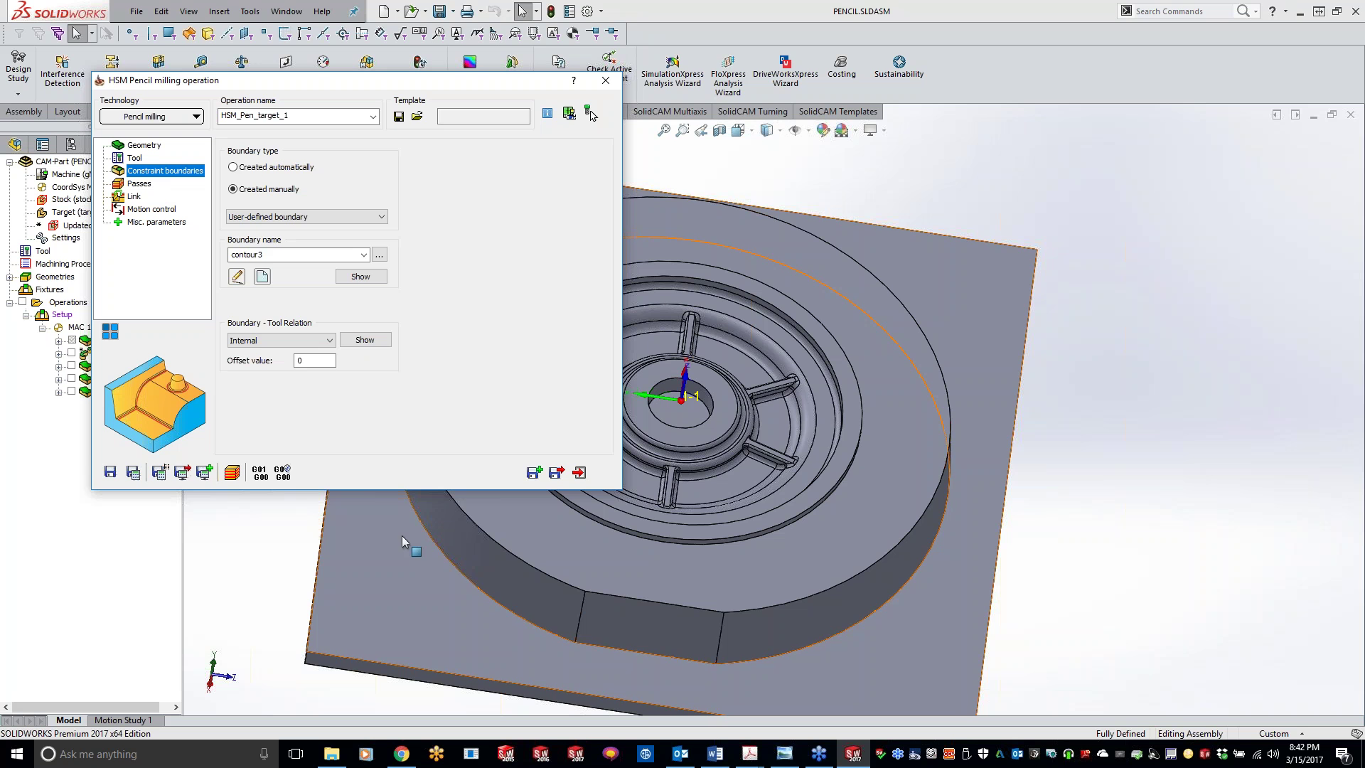
pyautogui.click(1106, 666)
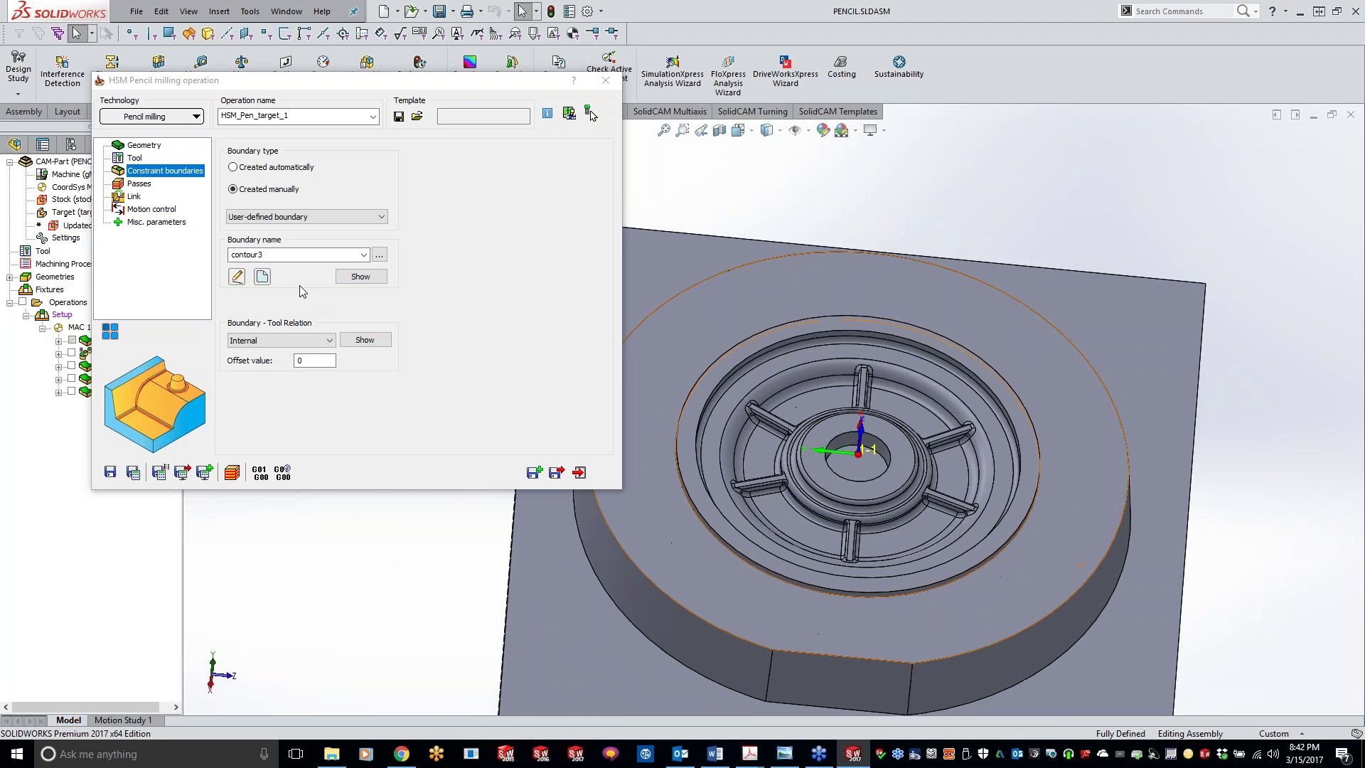
pyautogui.click(261, 276)
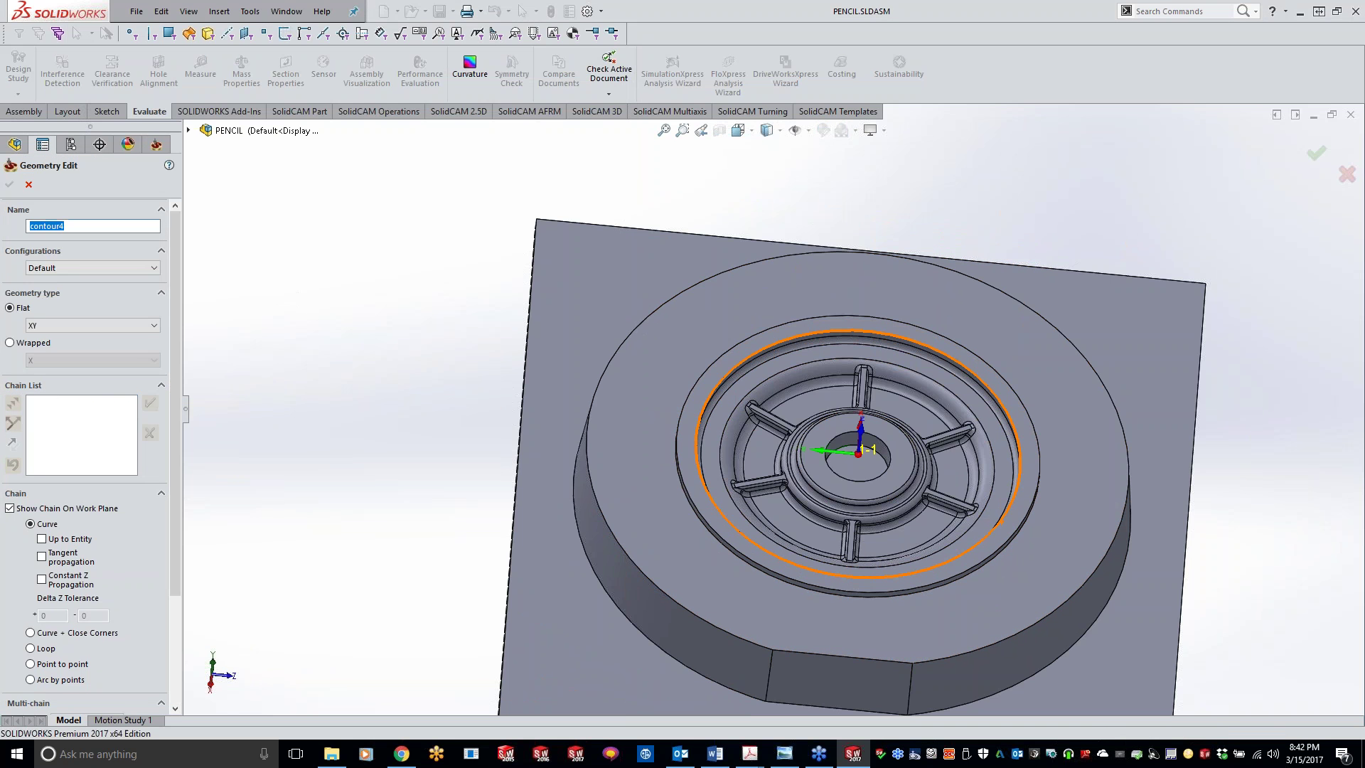
pyautogui.click(720, 385)
pyautogui.click(10, 186)
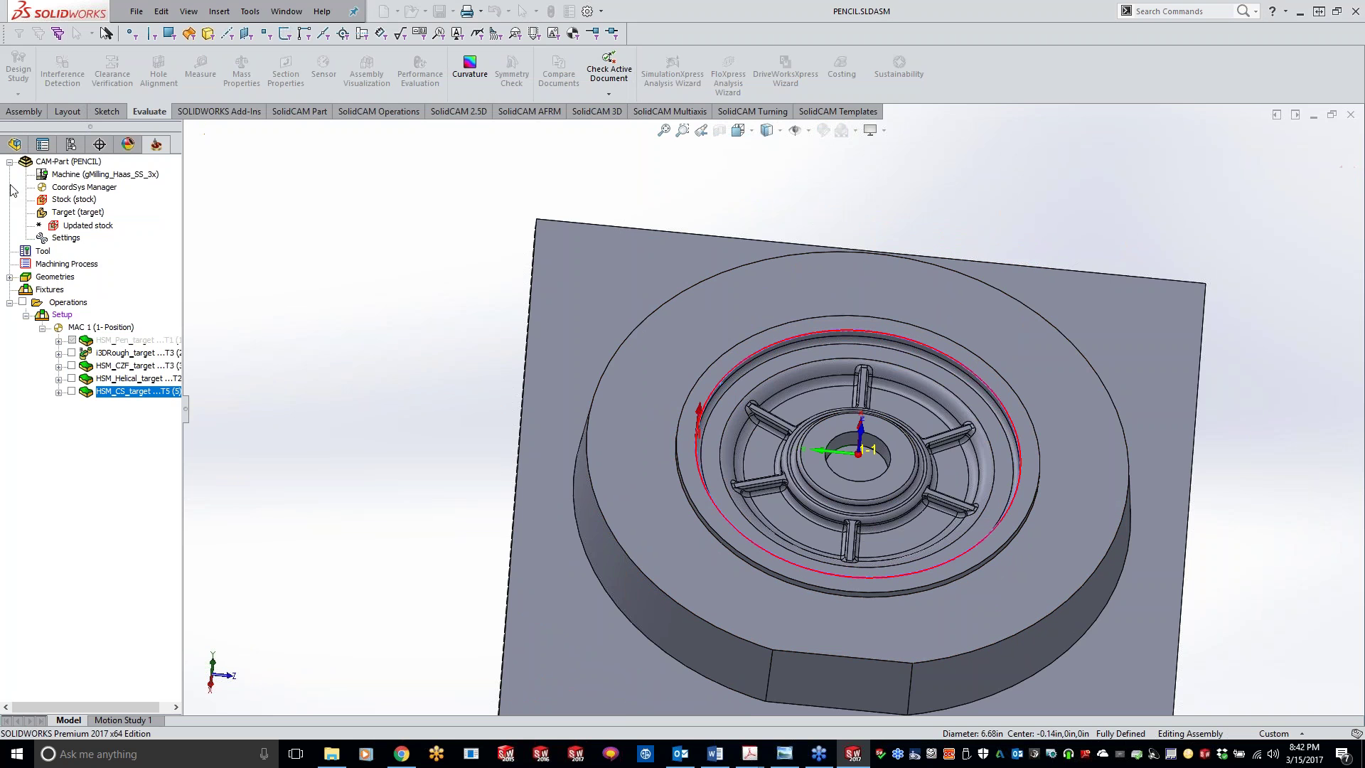
# Step: Check the pencil operation's passes, save and calculate it, and show its toolpath around the ribs and hub
pyautogui.click(132, 184)
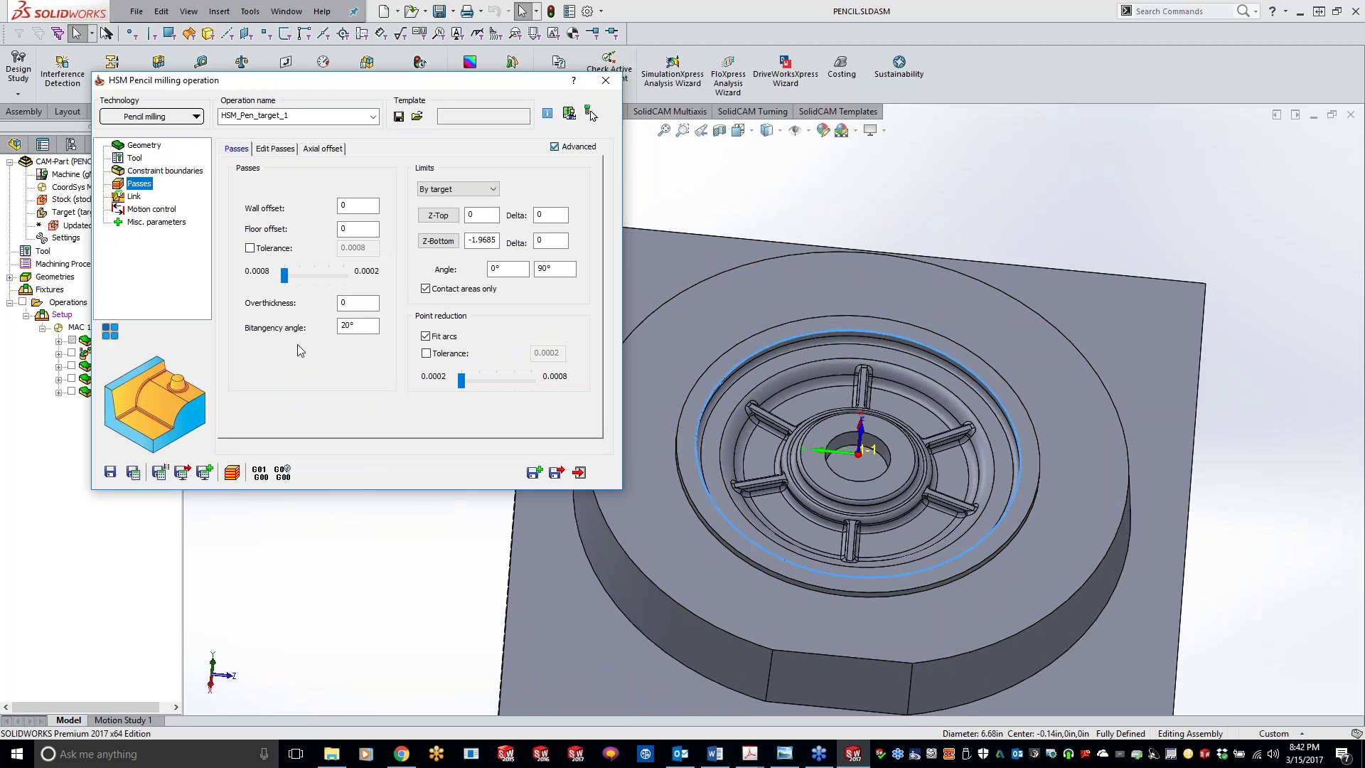
pyautogui.click(133, 472)
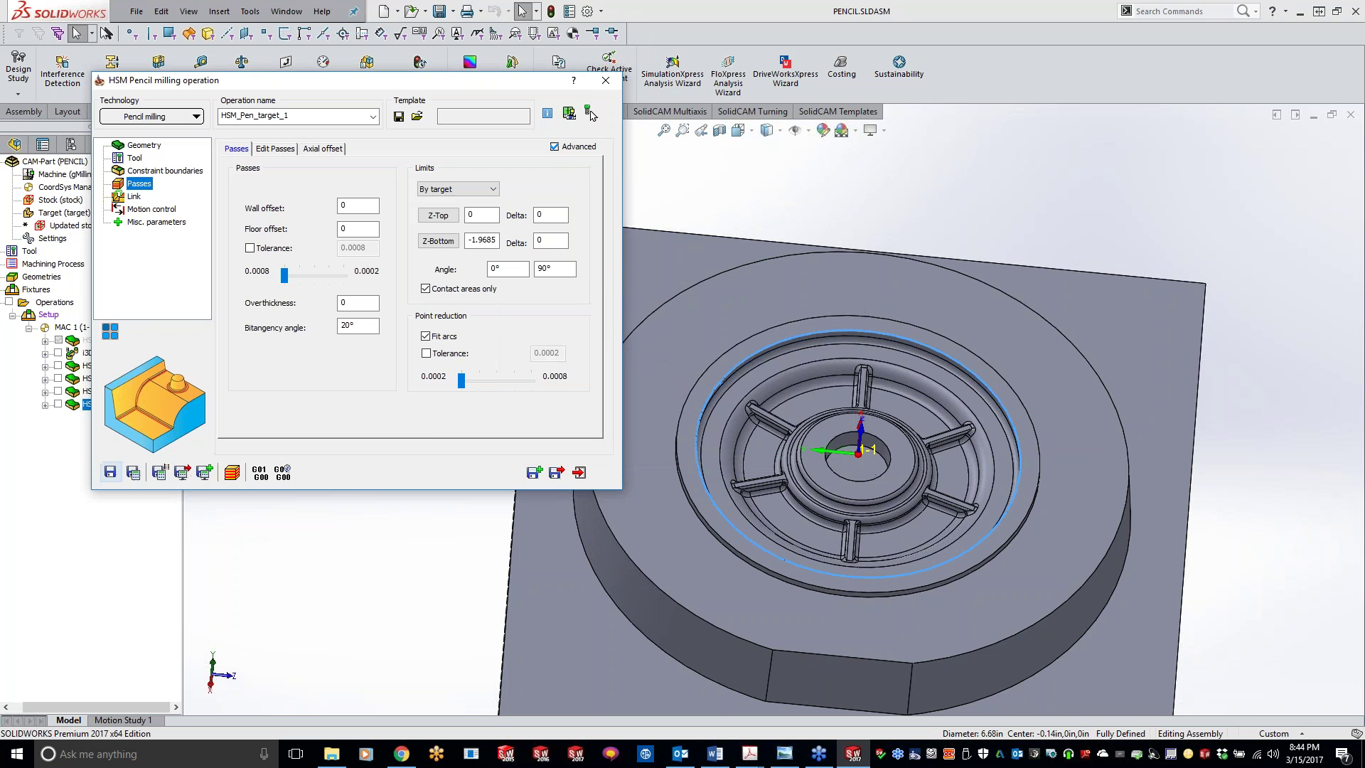
pyautogui.click(58, 403)
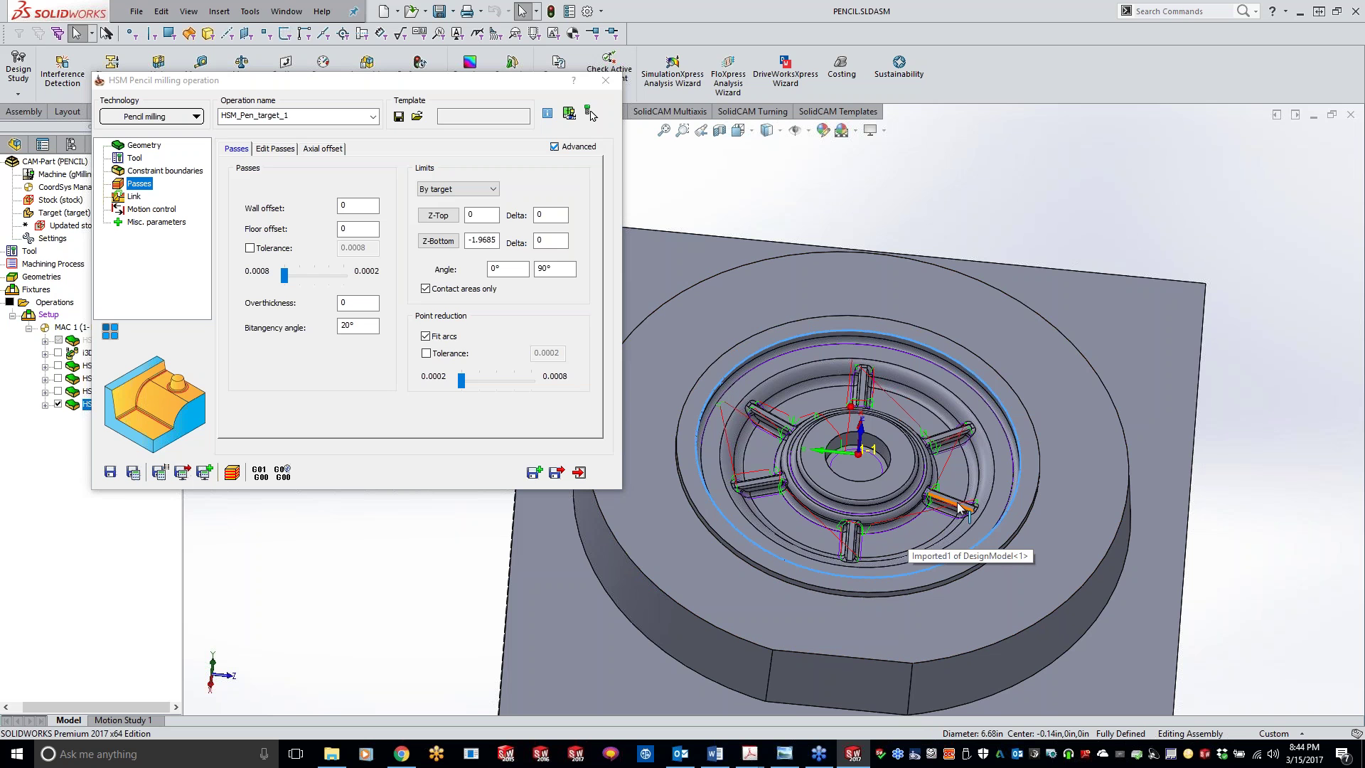
pyautogui.scroll(-2, 830, 404)
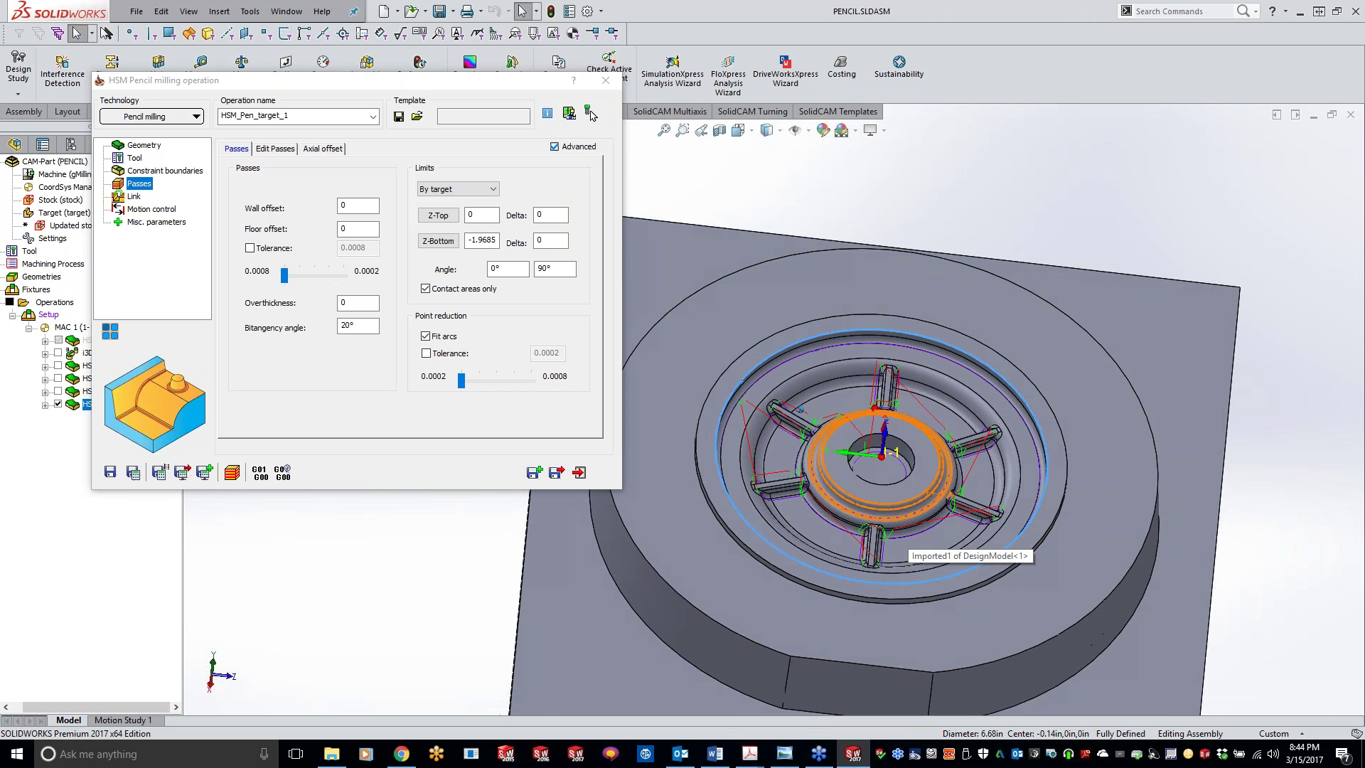
pyautogui.scroll(-3, 830, 404)
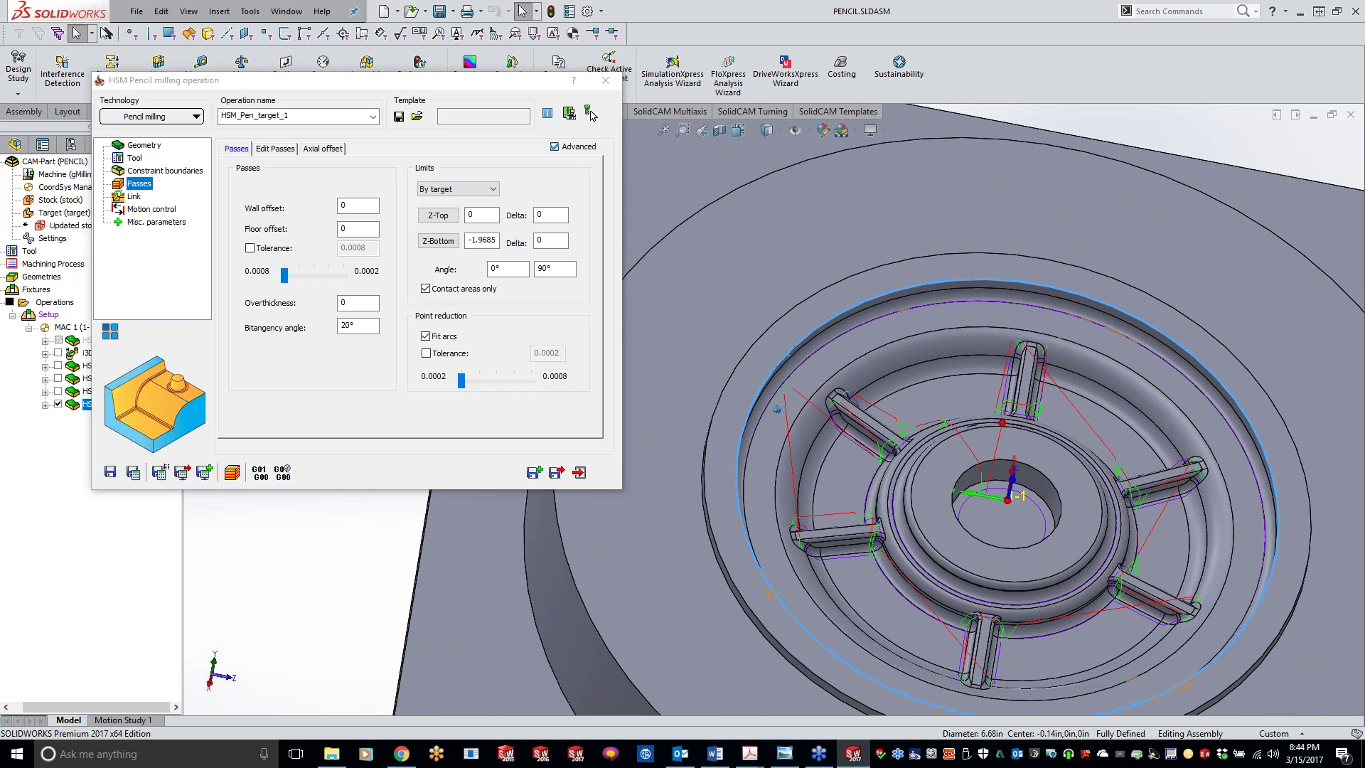
pyautogui.moveTo(782, 406); pyautogui.dragTo(771, 409, button='middle')
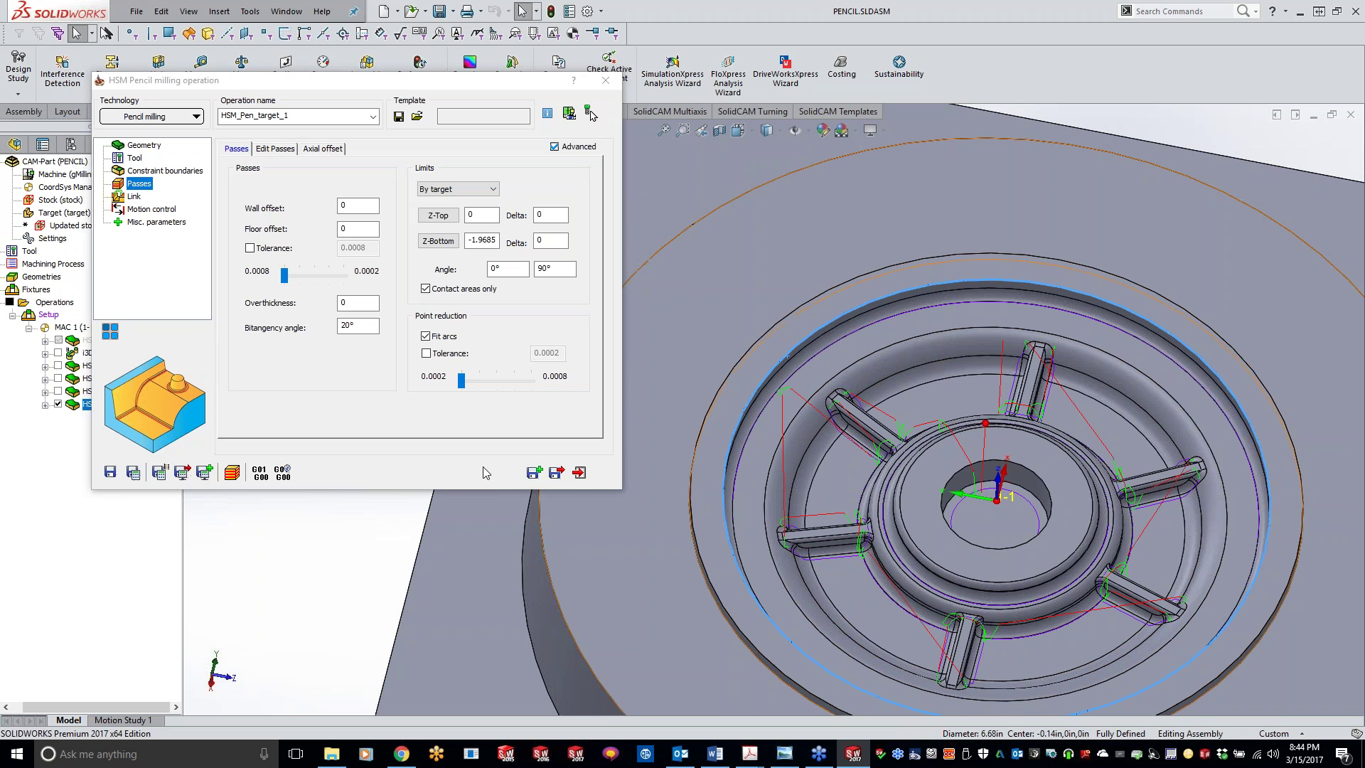
# Step: Save and copy the pencil milling operation, and change the copy's technology to Parallel pencil milling
pyautogui.click(535, 472)
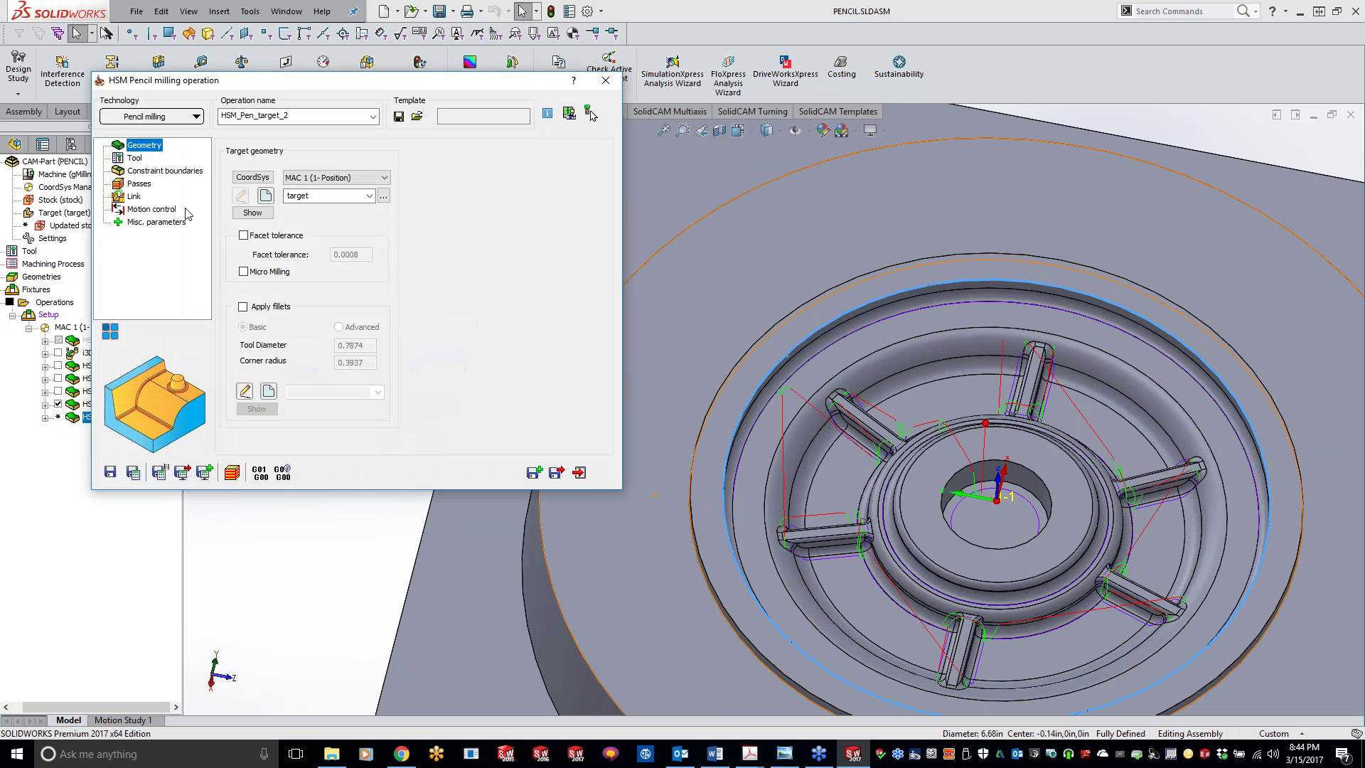
pyautogui.click(147, 118)
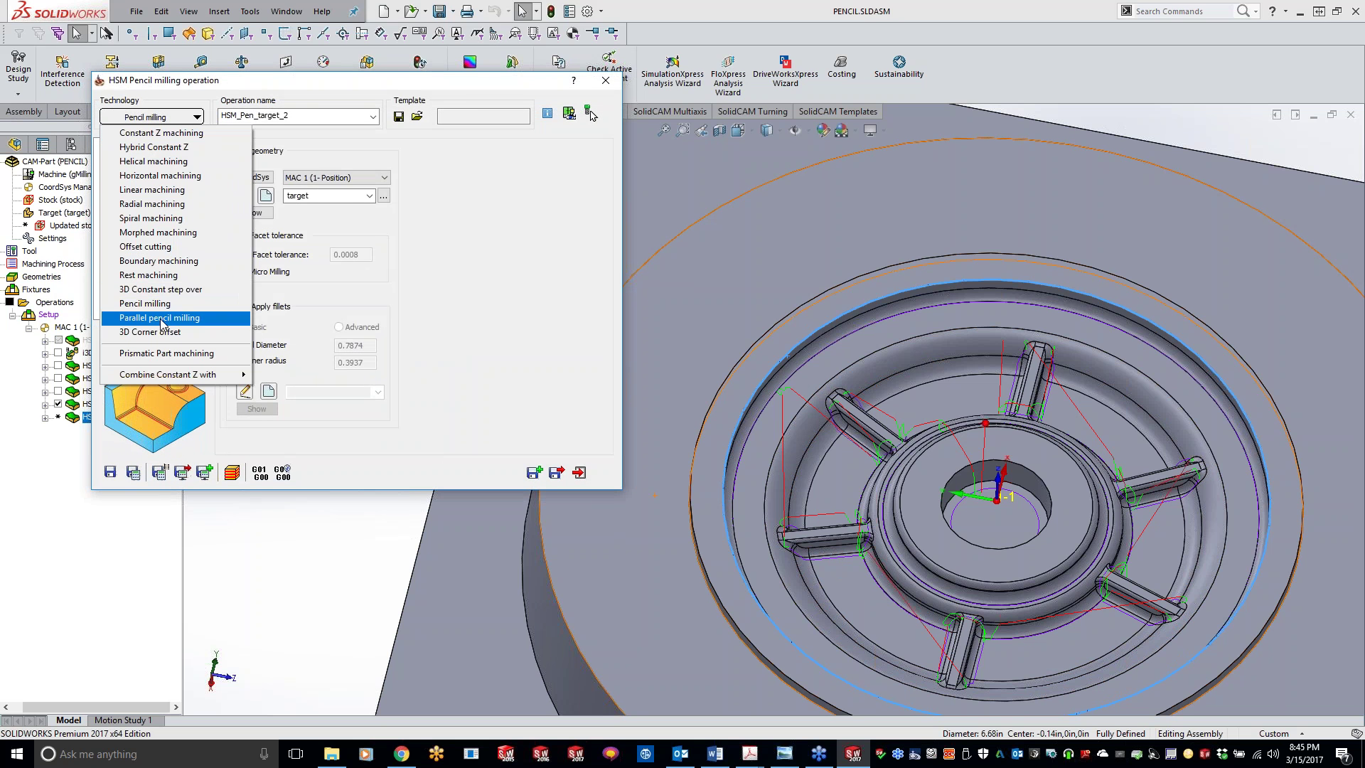
pyautogui.click(163, 318)
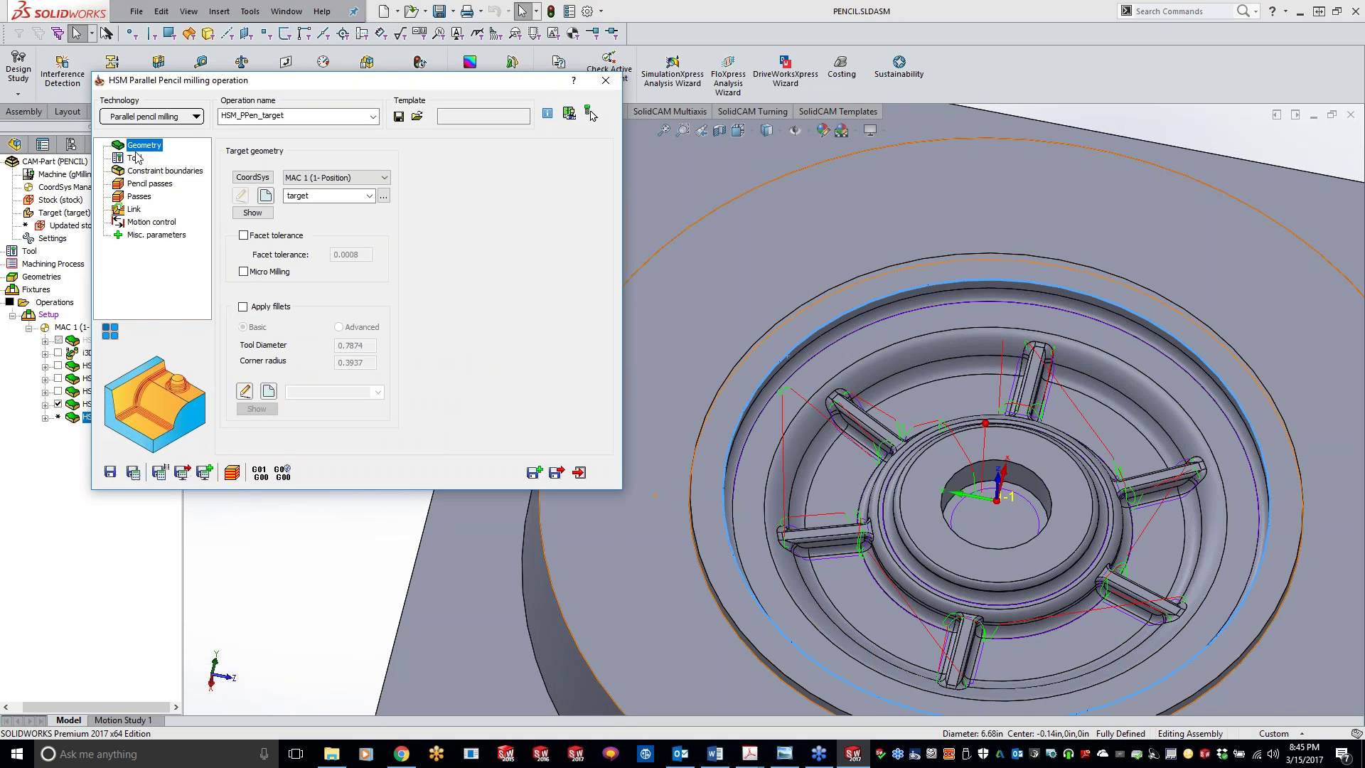
# Step: Set the parallel pencil passes' horizontal and vertical step over to 0.01, save and calculate the operation, and show its toolpath
pyautogui.click(139, 196)
pyautogui.moveTo(365, 297); pyautogui.dragTo(347, 296)
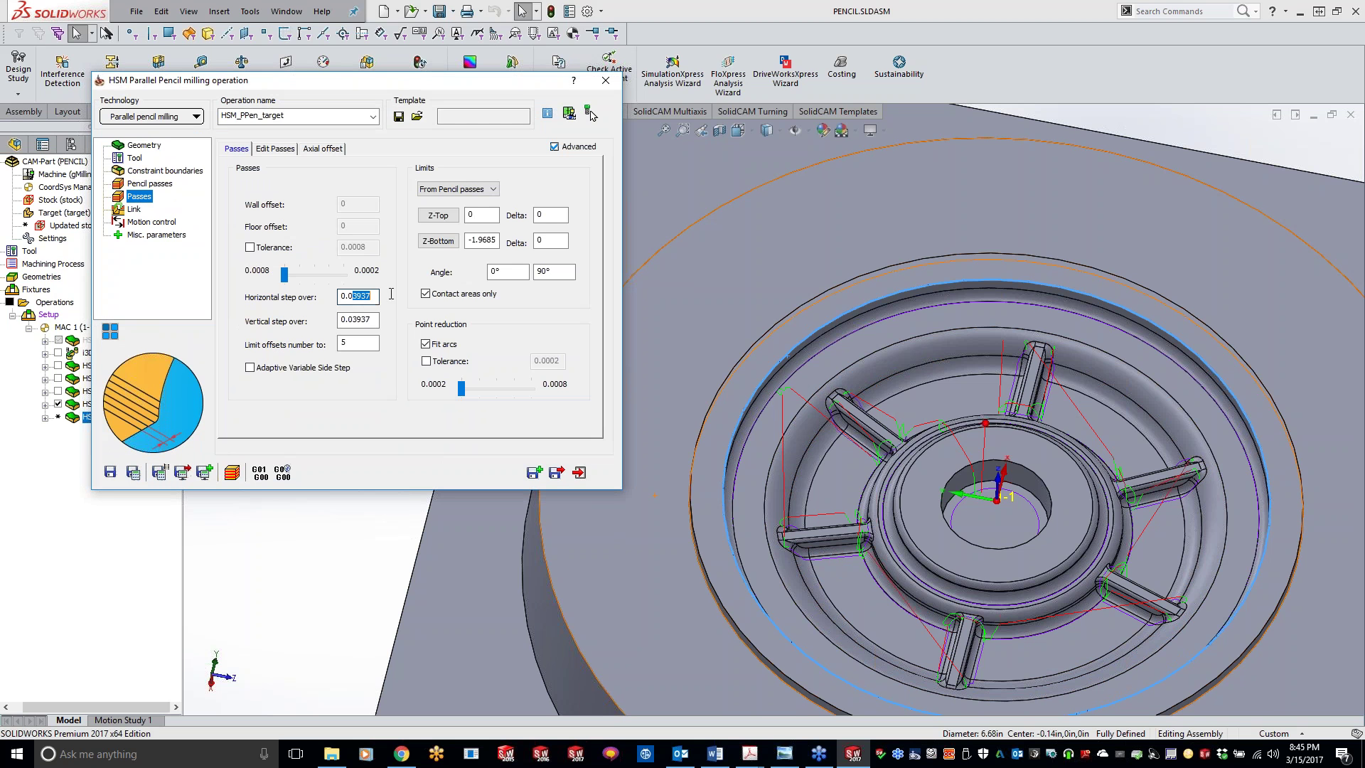
pyautogui.write('1')
pyautogui.press('Tab')
pyautogui.click(129, 474)
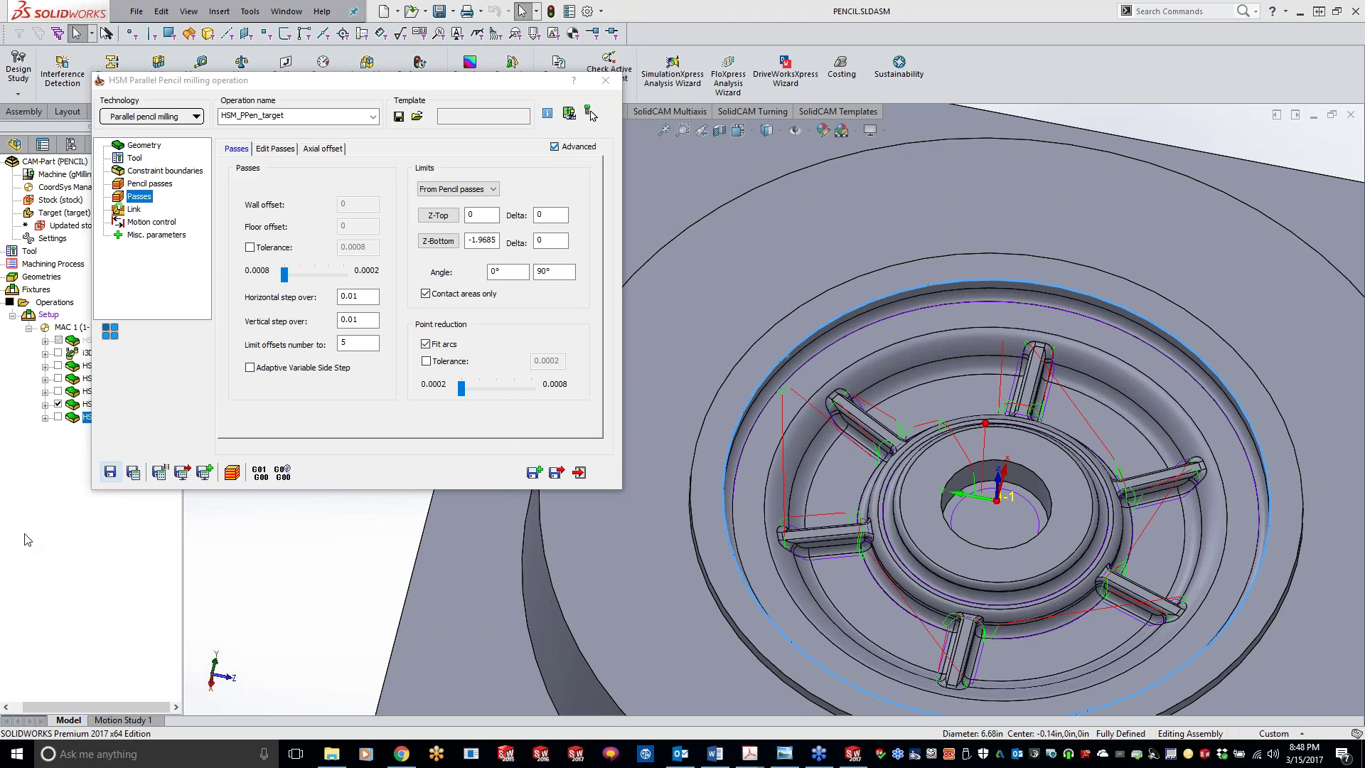
pyautogui.click(58, 417)
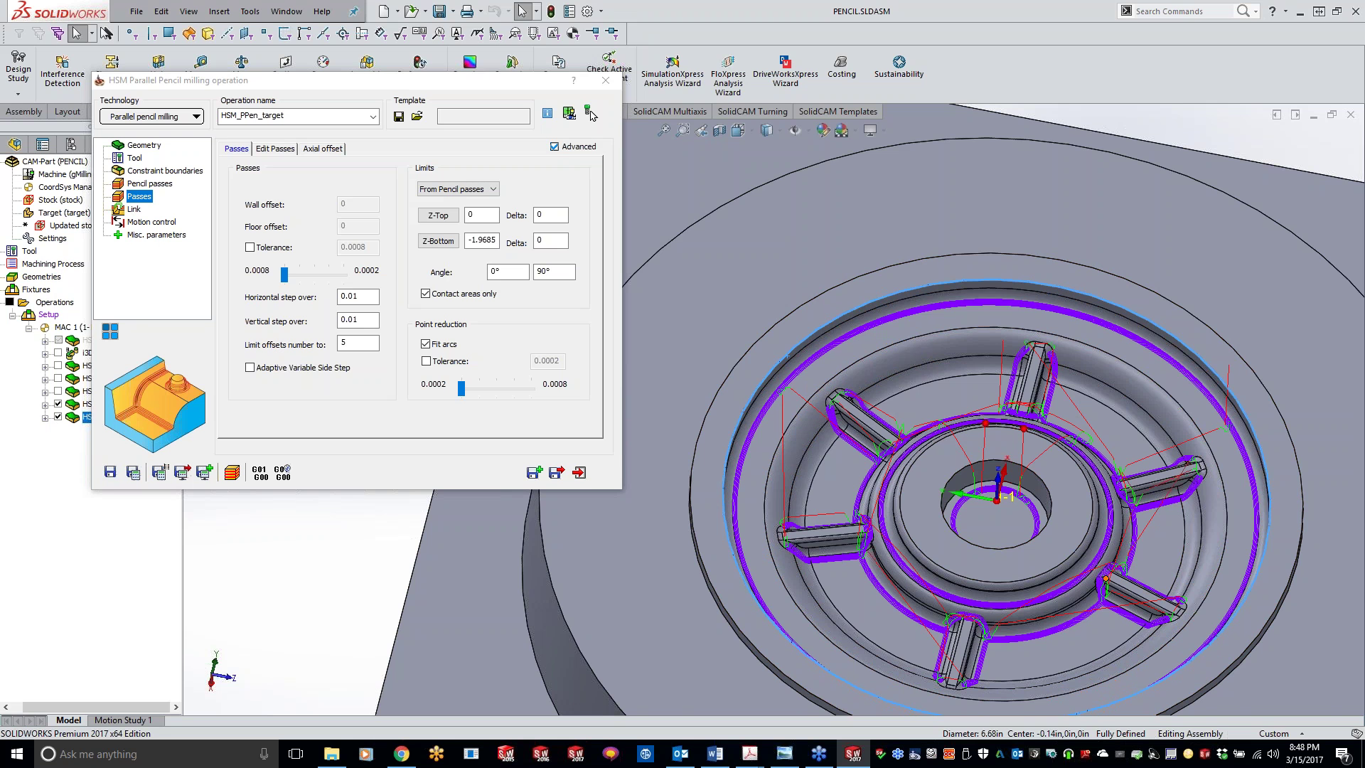
# Step: Examine the parallel pencil passes up close where a rib meets the hub and recess floor
pyautogui.scroll(-5, 999, 645)
pyautogui.scroll(-5, 974, 560)
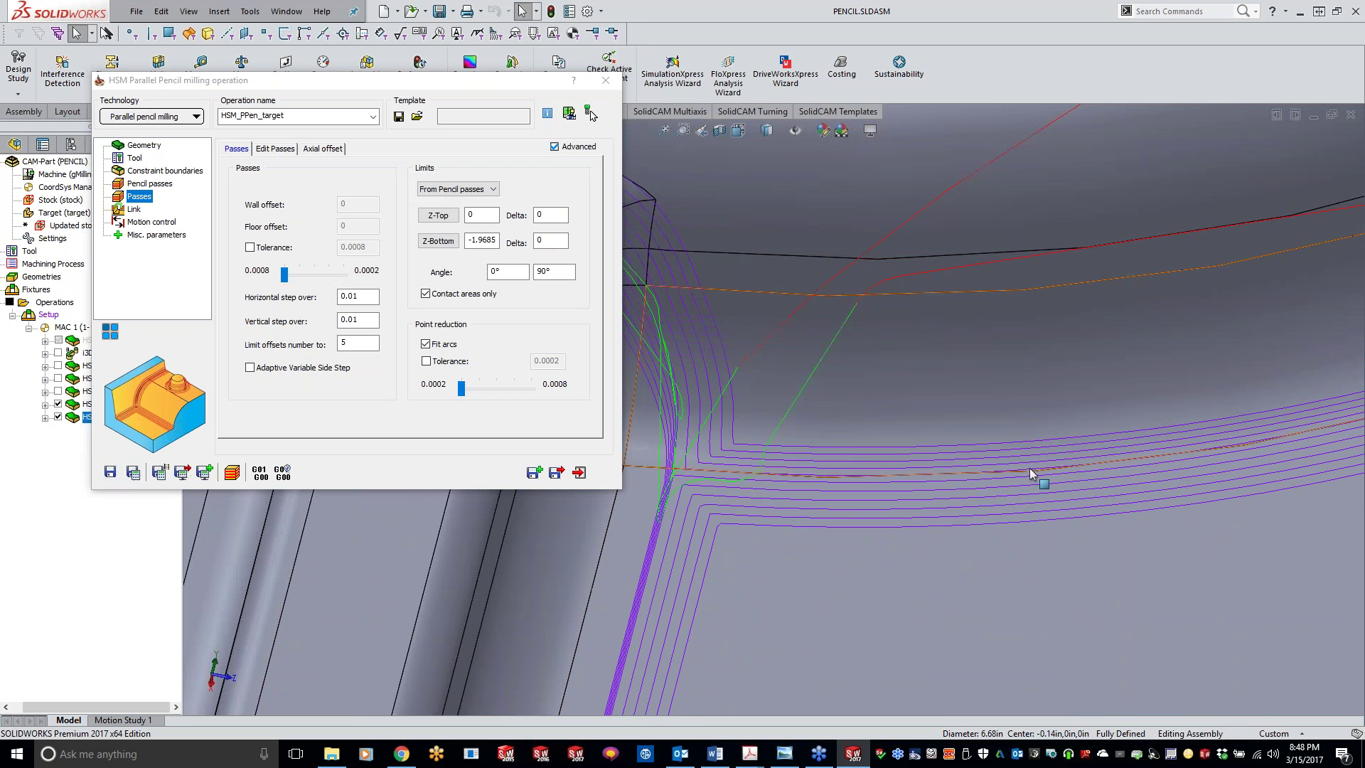
pyautogui.scroll(-1, 951, 487)
pyautogui.moveTo(950, 487); pyautogui.dragTo(696, 552, button='middle')
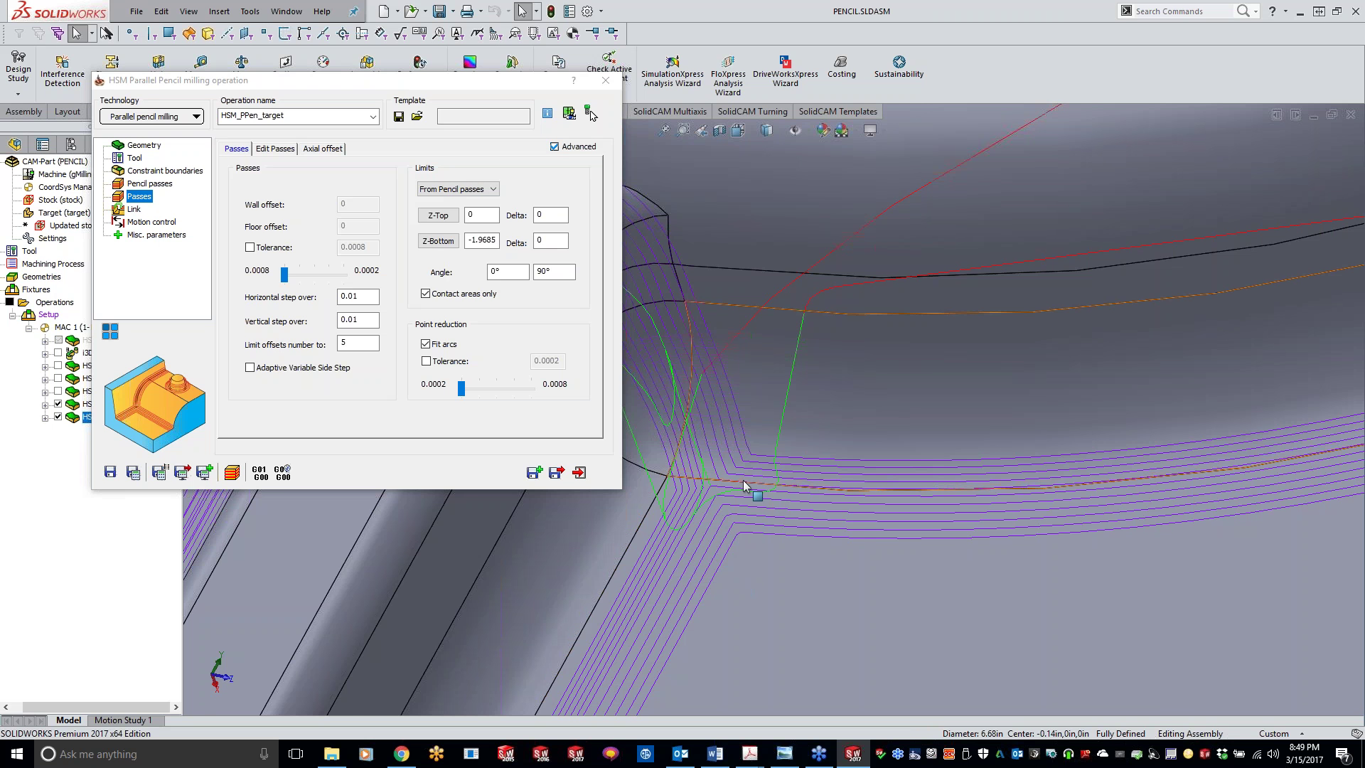
pyautogui.moveTo(743, 479); pyautogui.dragTo(805, 492, button='middle')
pyautogui.scroll(6, 803, 488)
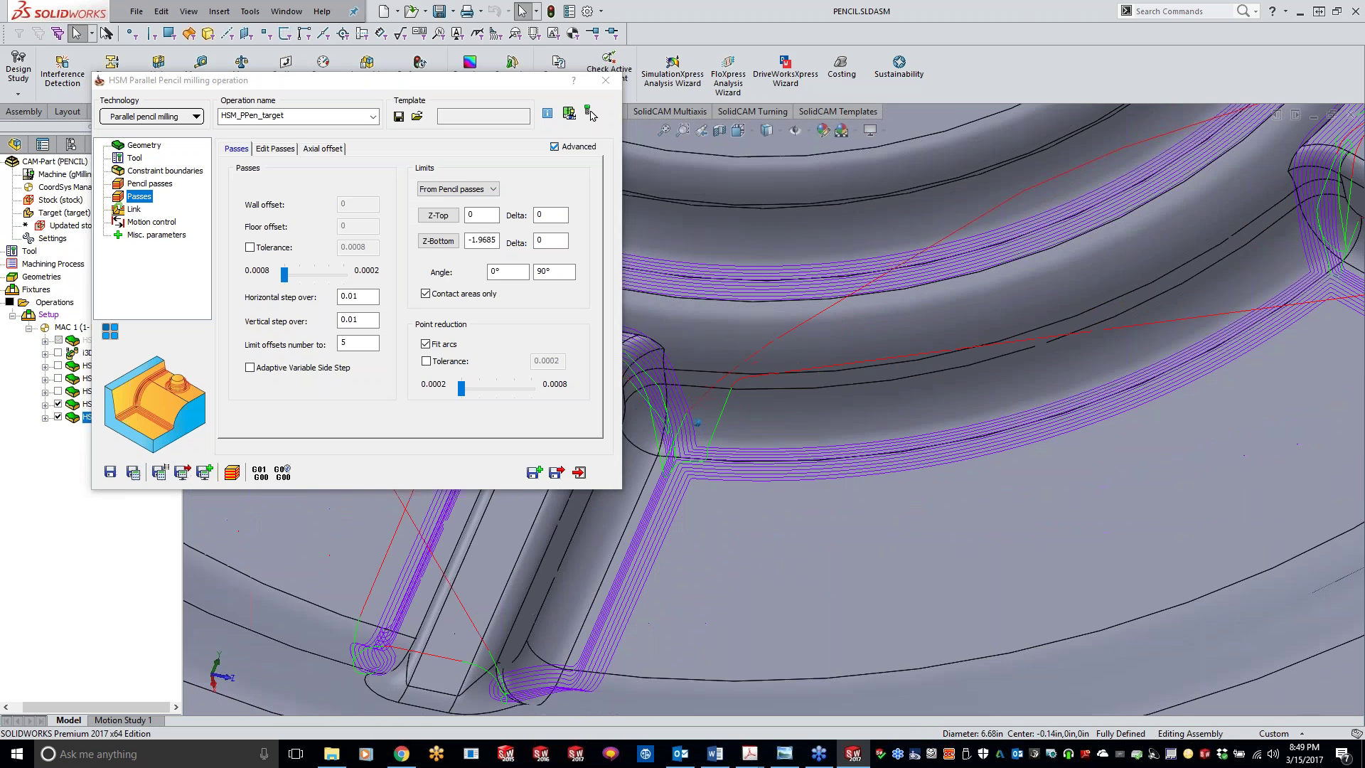
# Step: Review the axial offset and edit passes settings of the parallel pencil operation
pyautogui.click(332, 148)
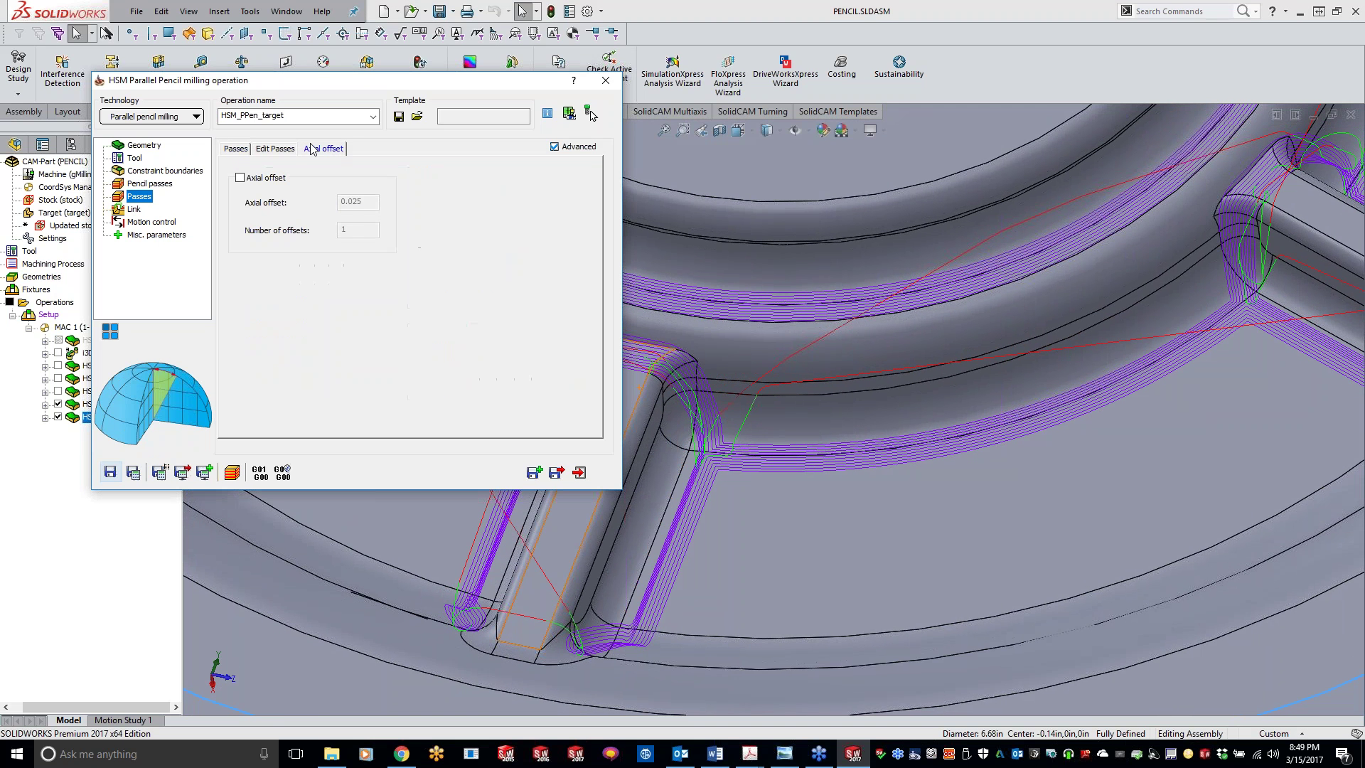
pyautogui.click(288, 149)
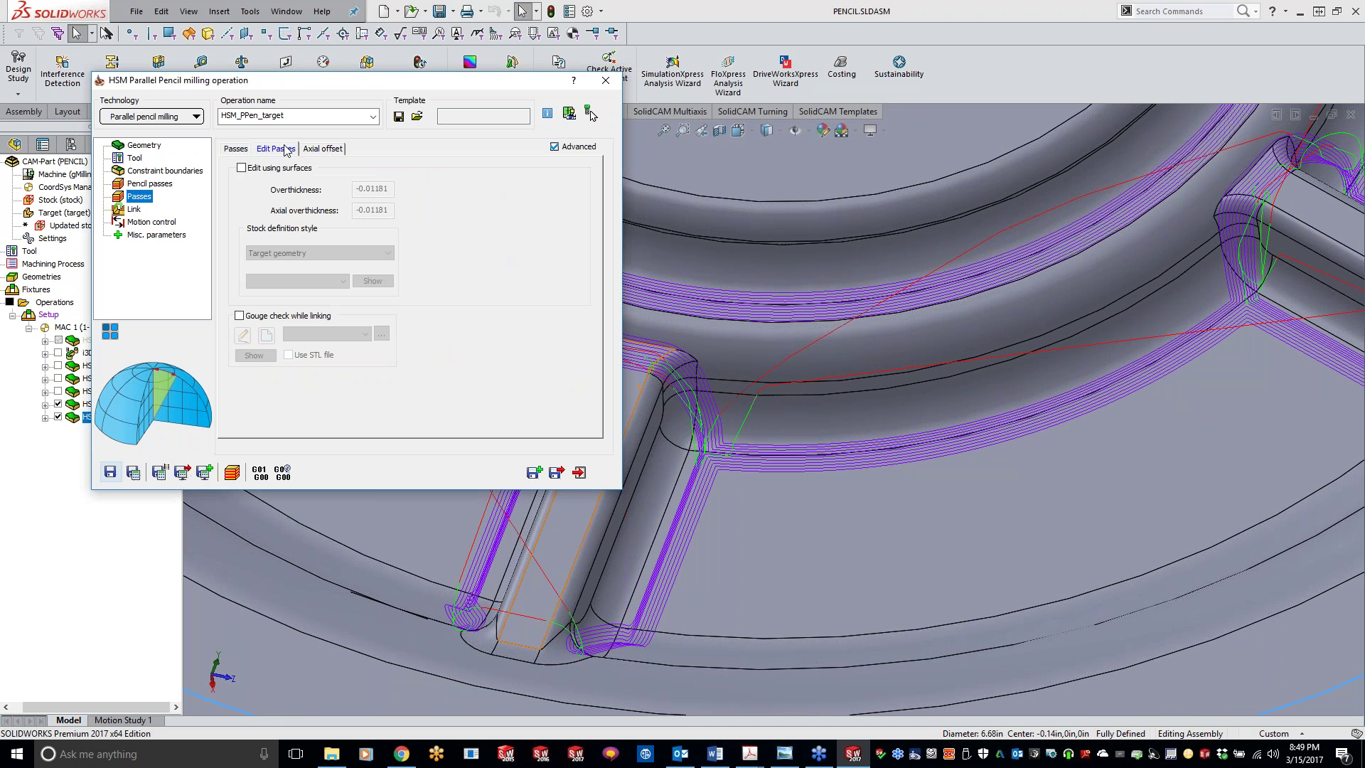
pyautogui.click(242, 149)
# Step: Review the link settings for direction, ramping, strategy, retracts, leads, down/up milling and refurbishment
pyautogui.click(132, 212)
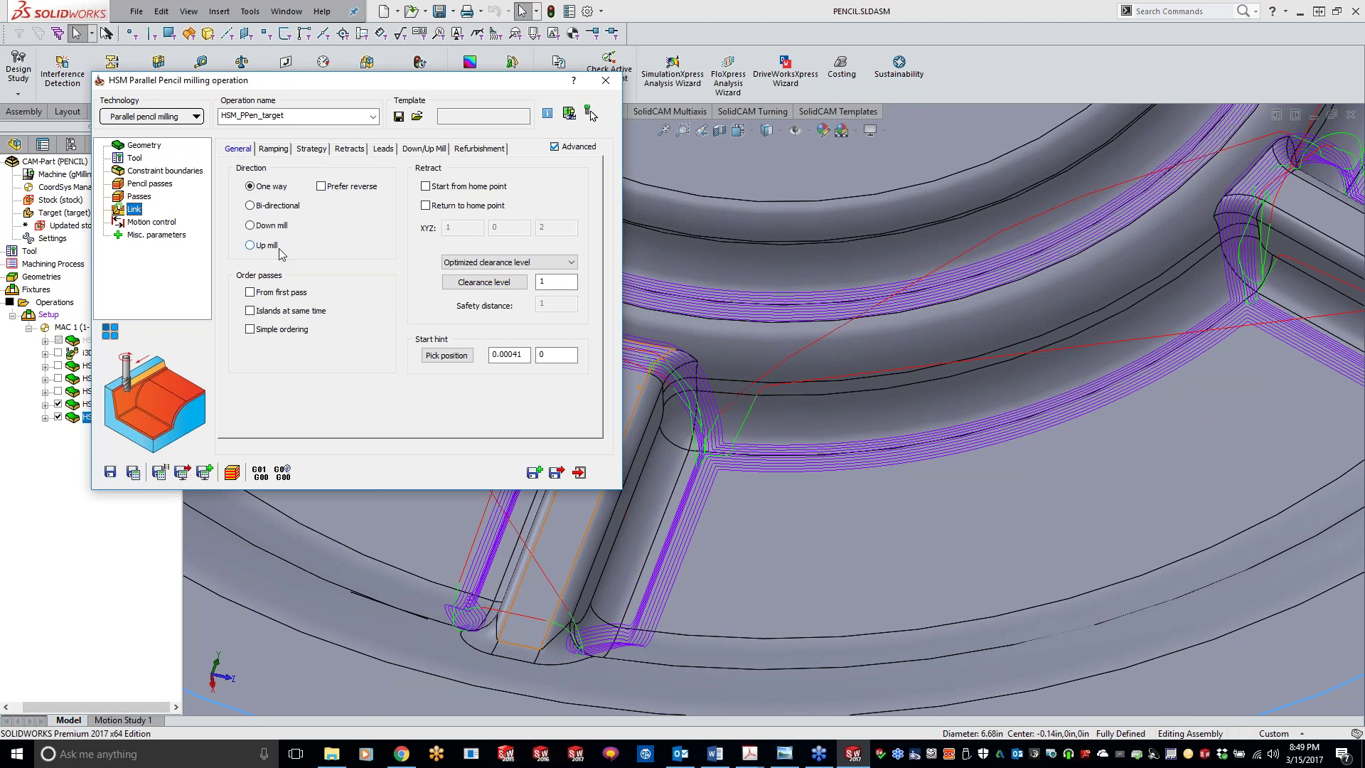
pyautogui.click(274, 149)
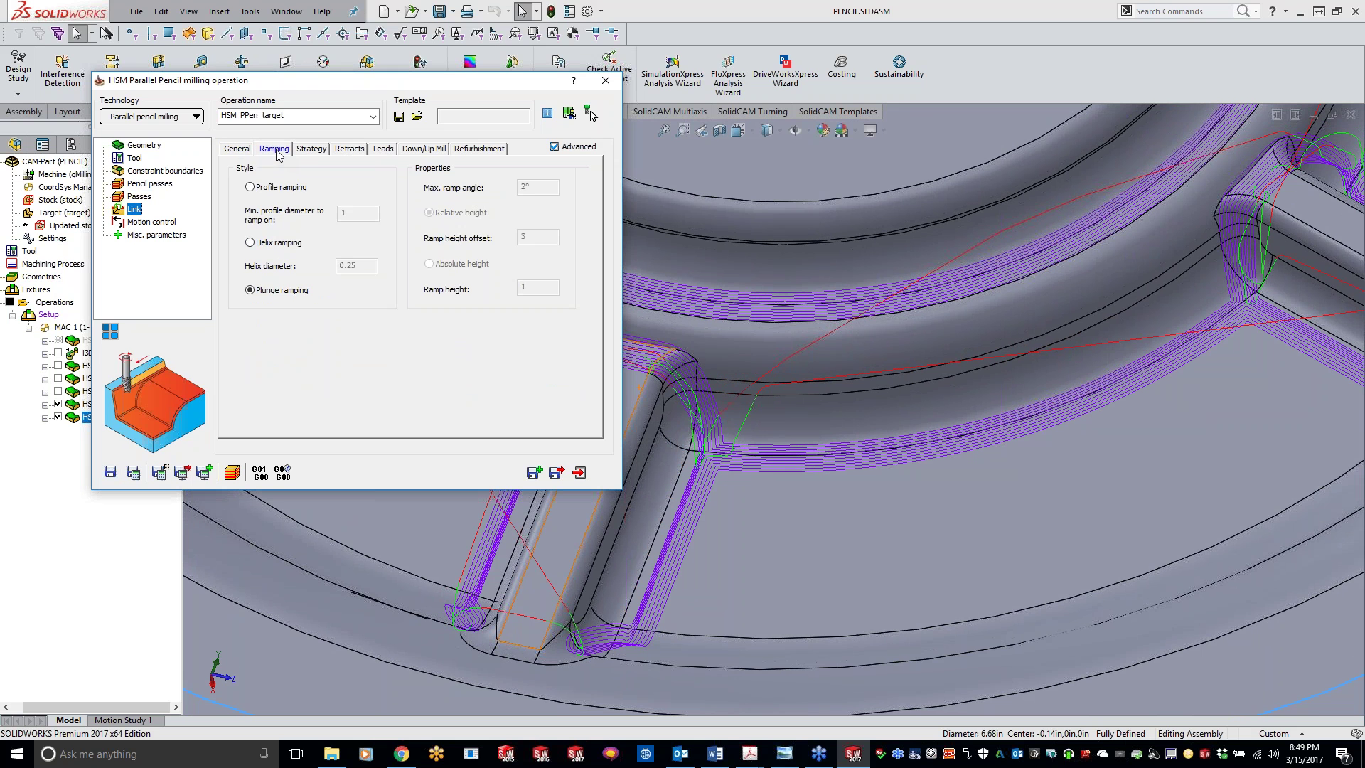
pyautogui.click(307, 150)
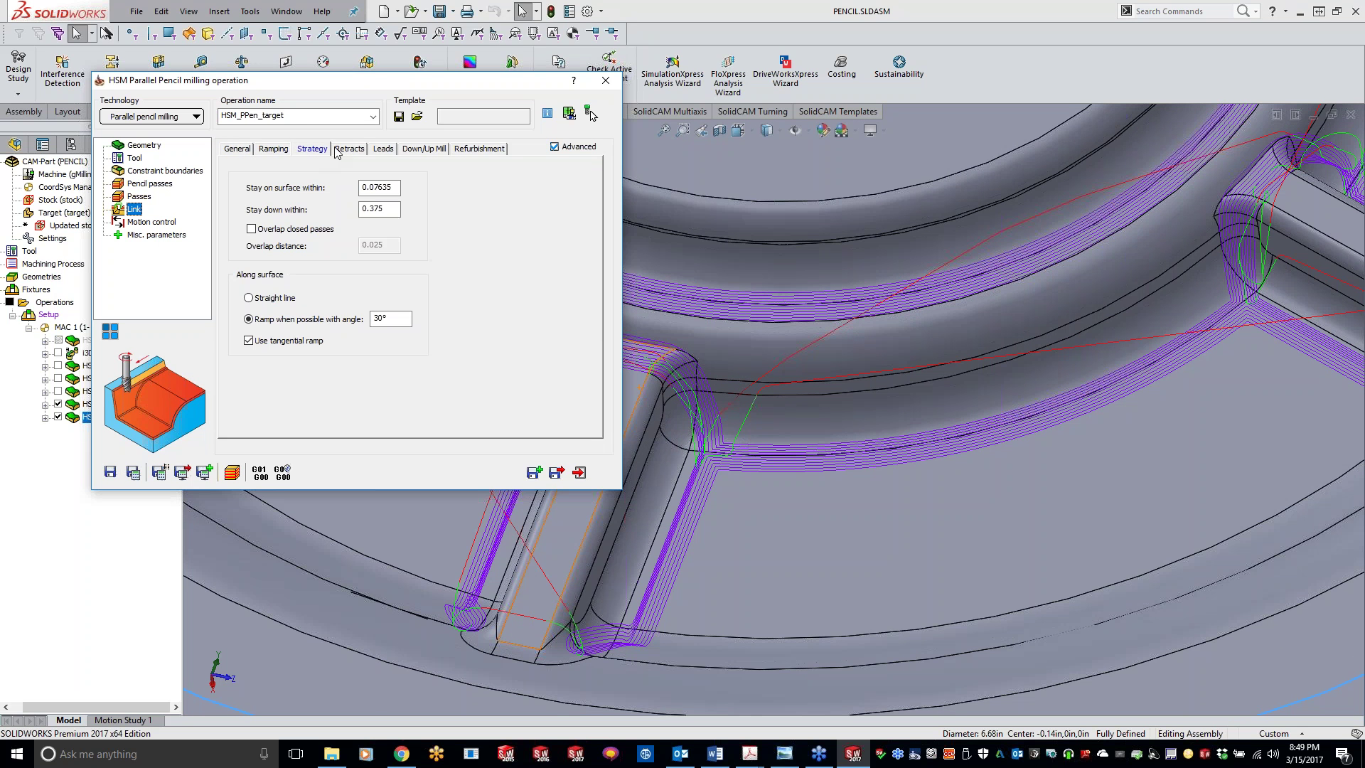
pyautogui.click(350, 150)
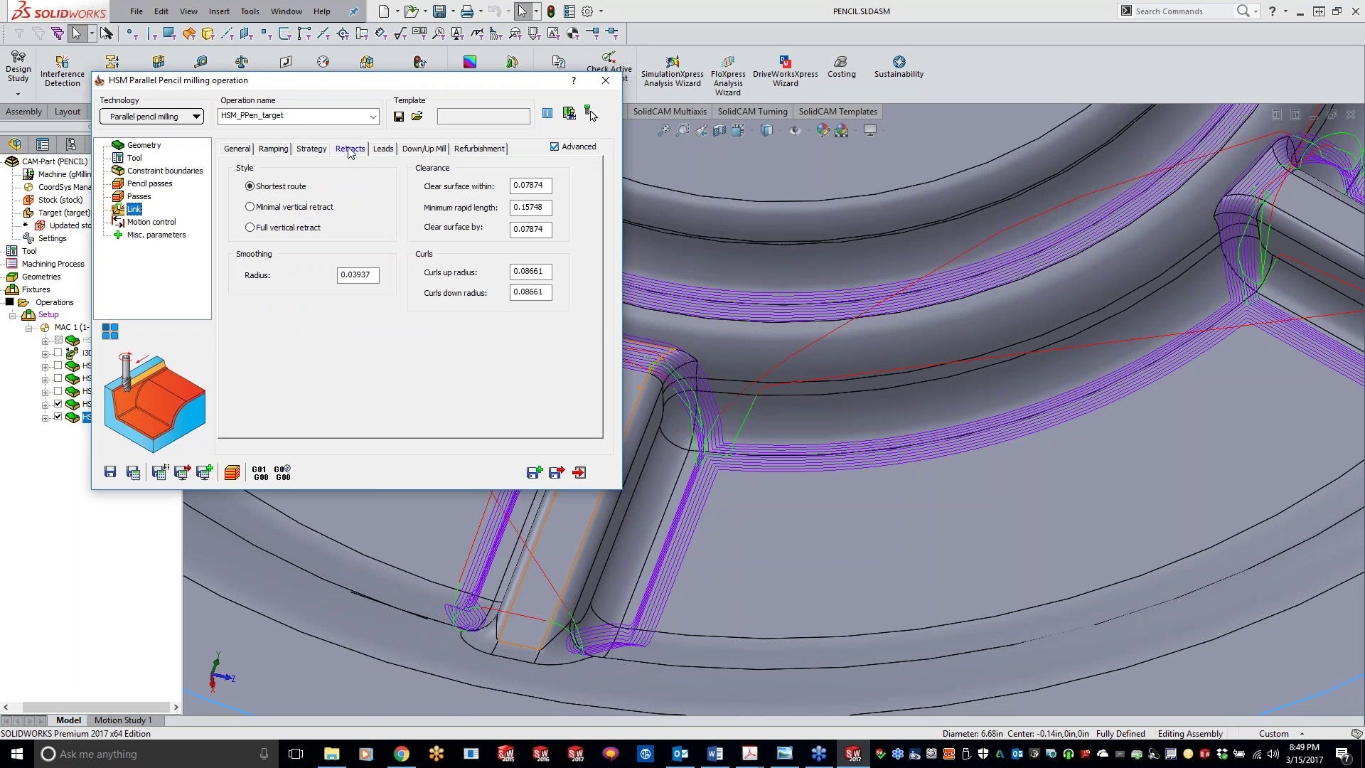
pyautogui.click(386, 151)
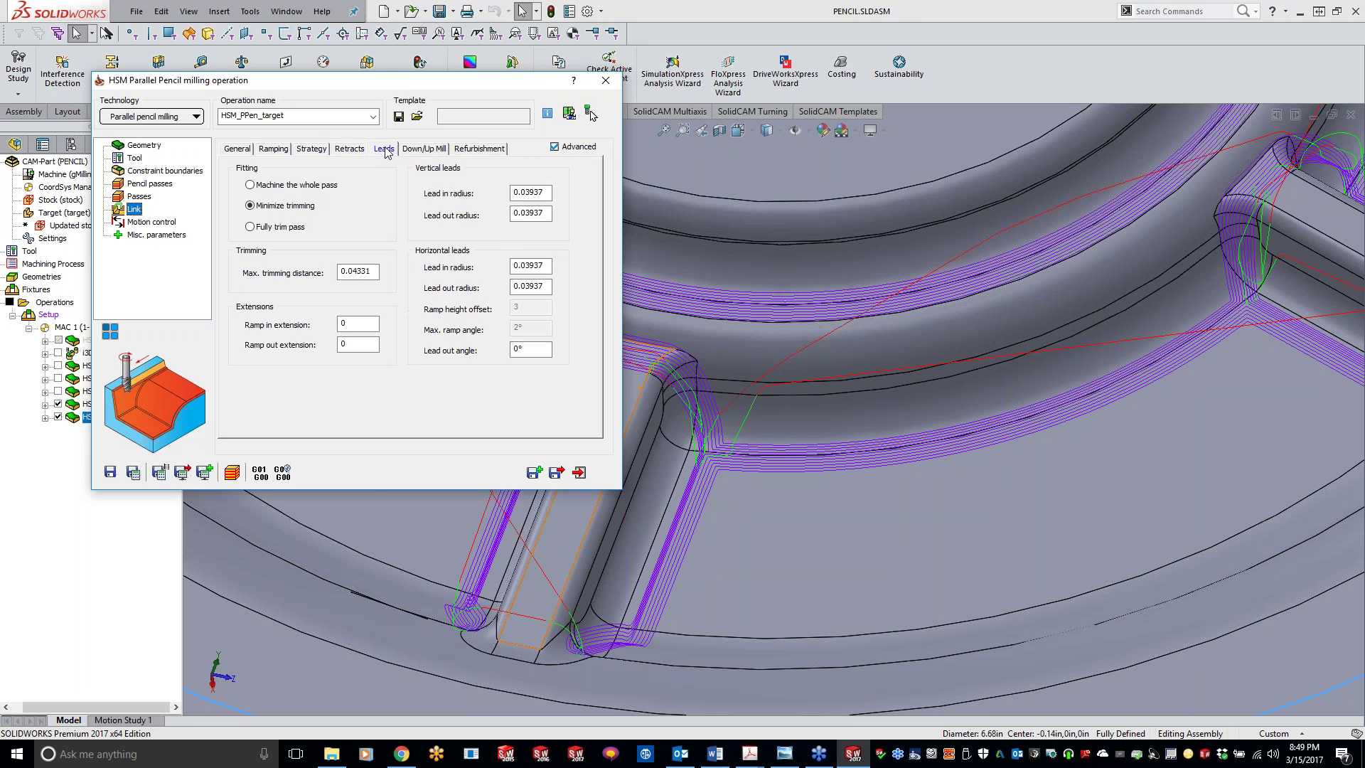
pyautogui.click(421, 149)
pyautogui.click(482, 151)
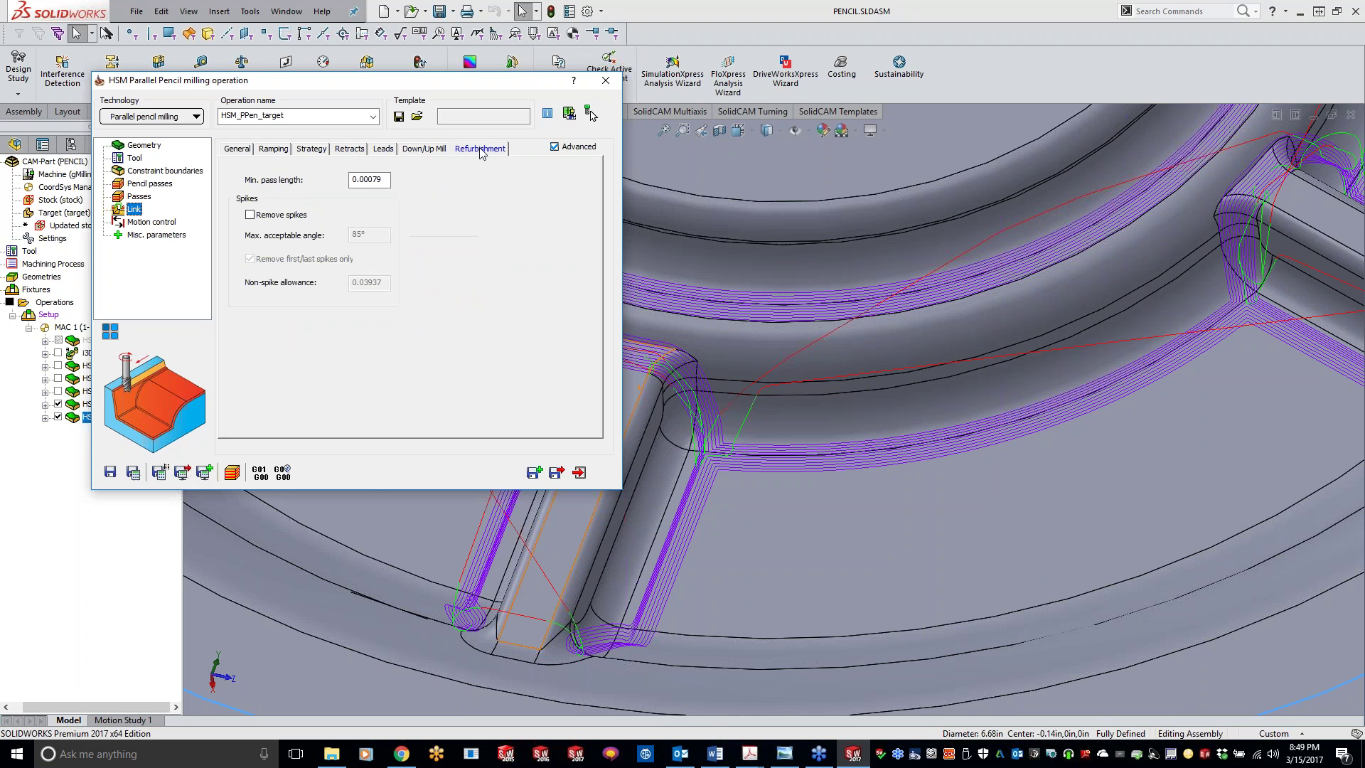
# Step: Review the passes, pencil passes and constraint boundary settings, including the bitangency angle of the pencil passes
pyautogui.click(141, 198)
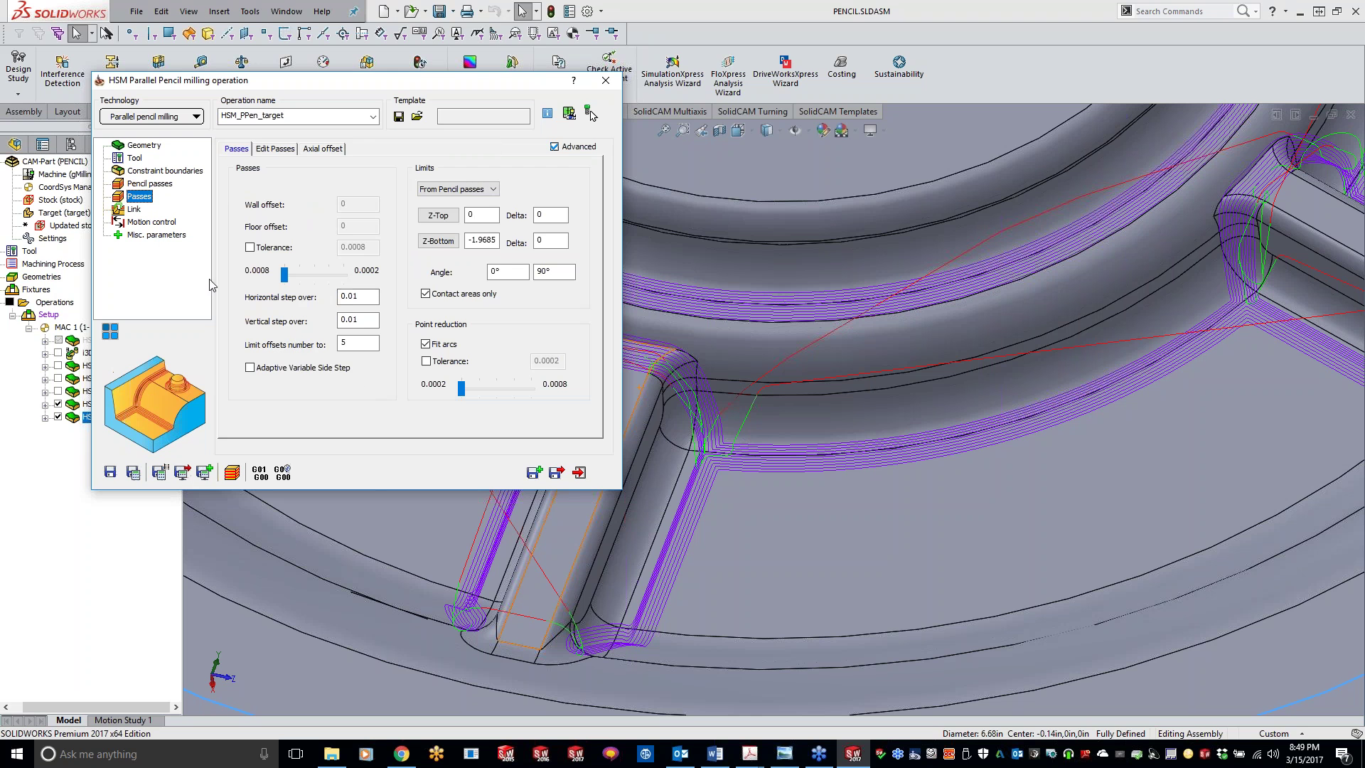
pyautogui.click(149, 184)
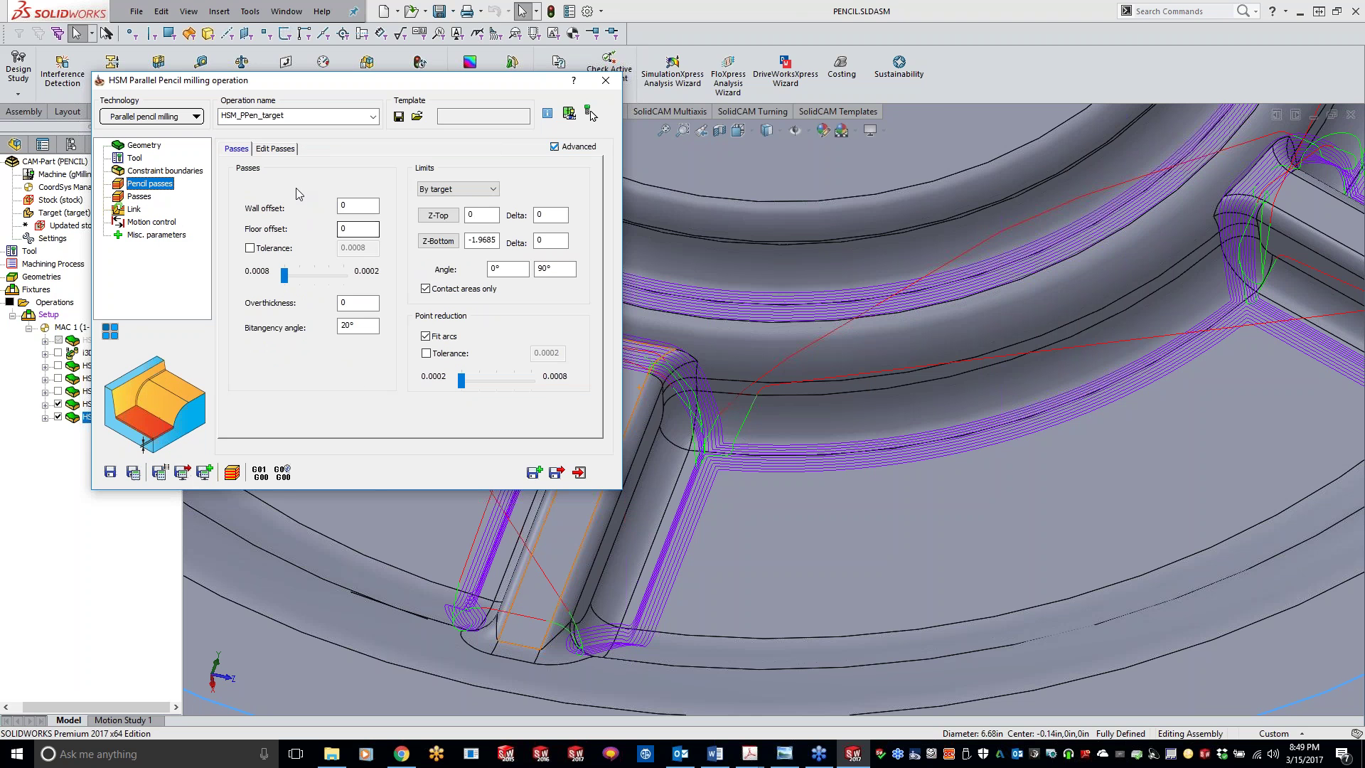
pyautogui.click(277, 149)
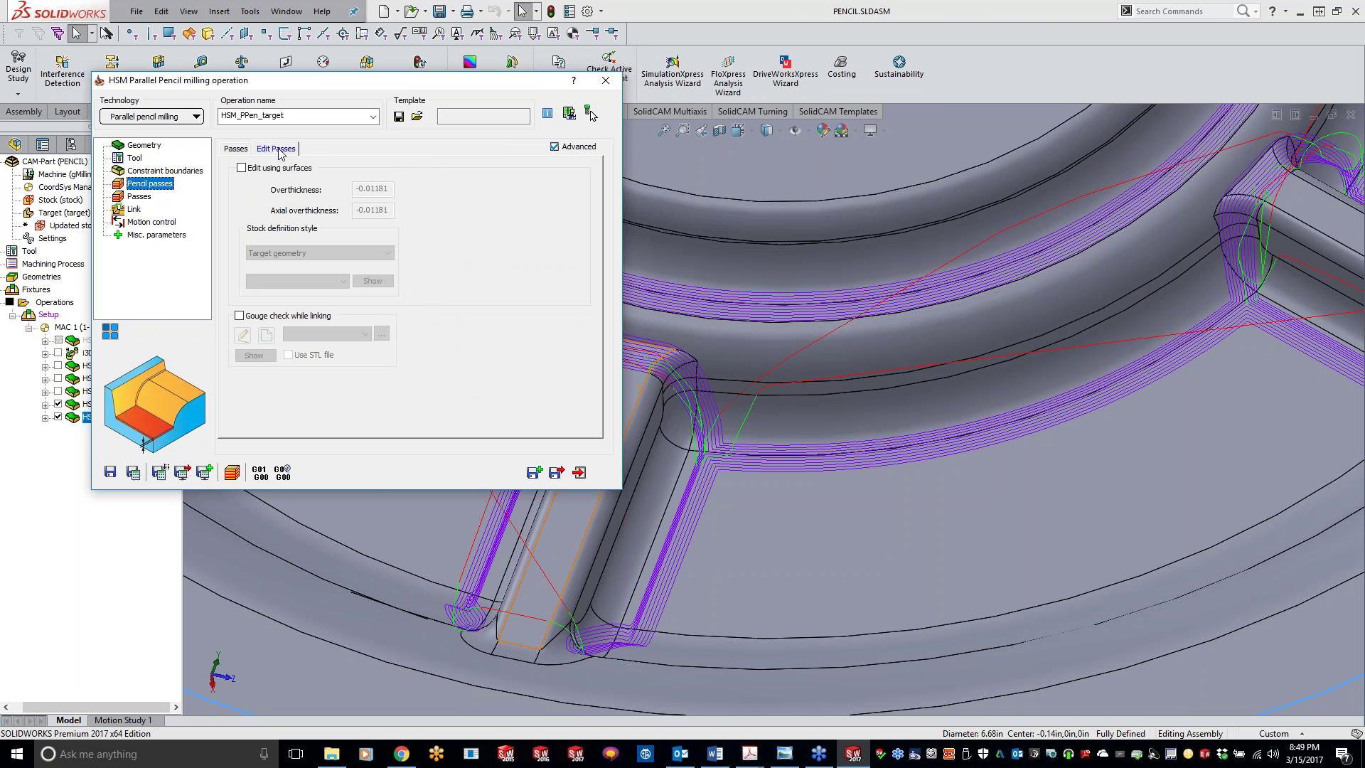
pyautogui.click(240, 151)
pyautogui.click(173, 173)
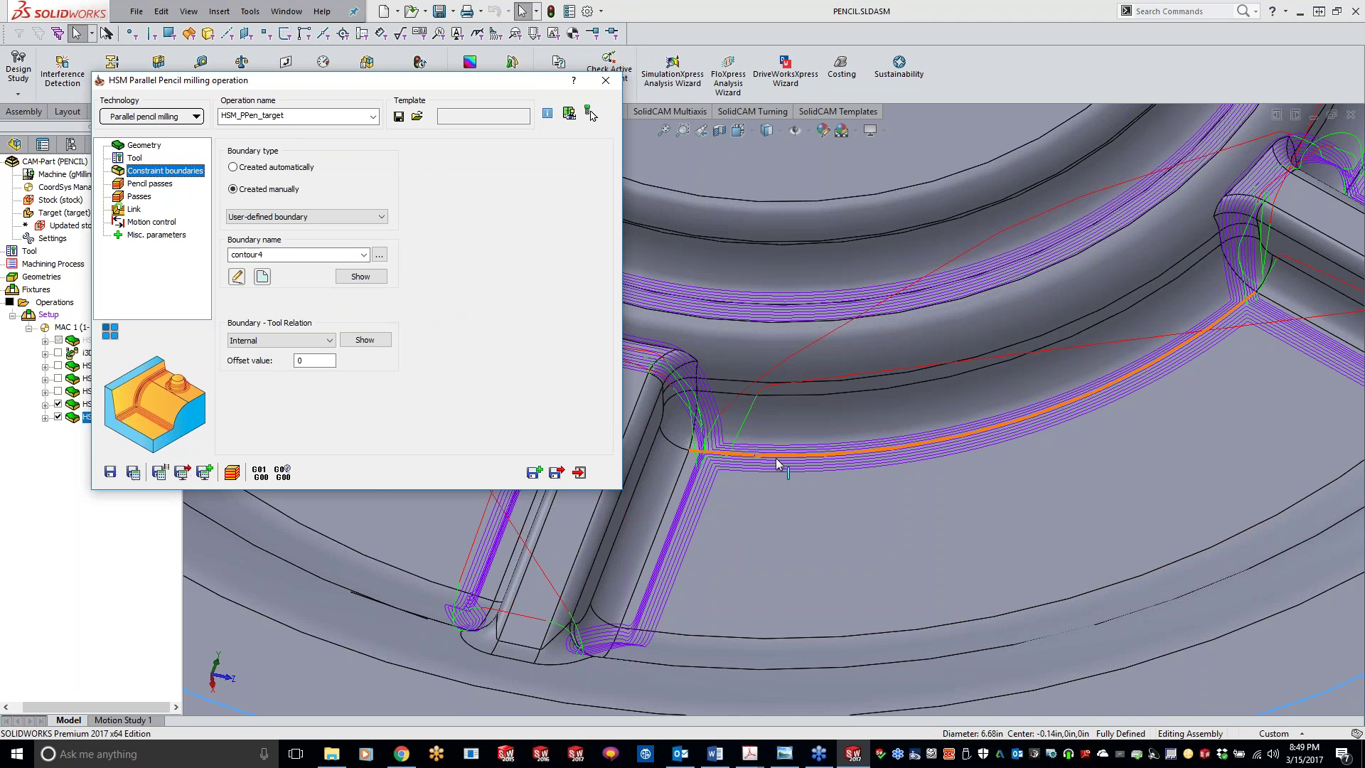
pyautogui.click(139, 185)
pyautogui.click(359, 325)
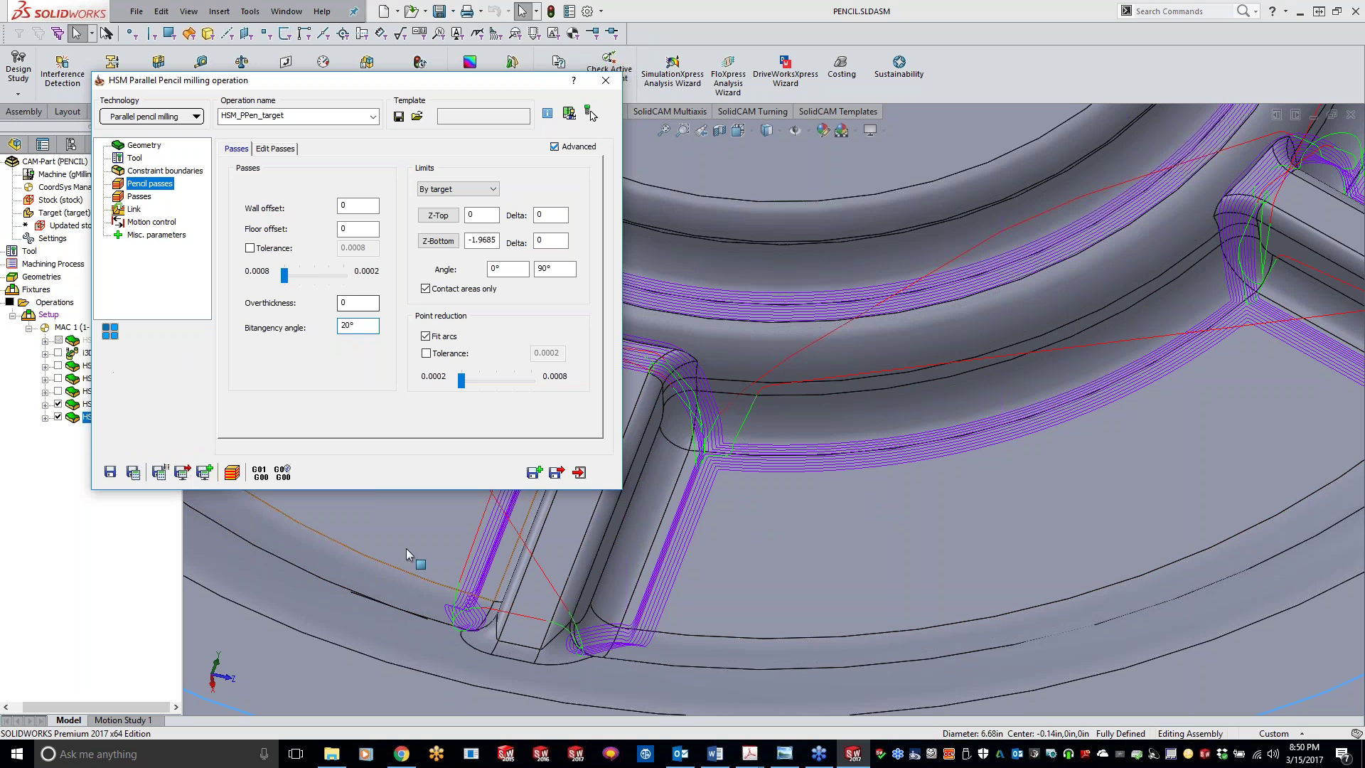
# Step: Generate the G-code for the parallel pencil operation, skim through the NC file, and close it
pyautogui.click(260, 473)
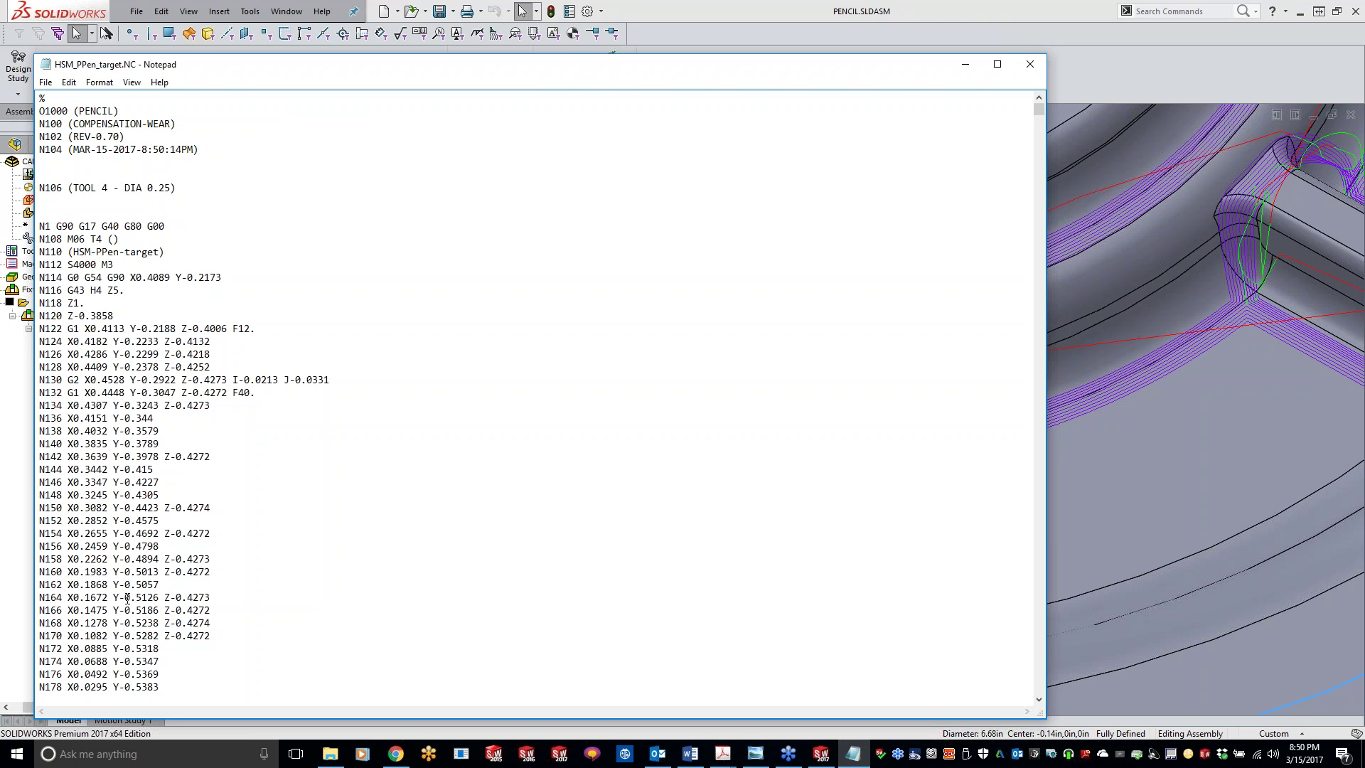
pyautogui.scroll(-5, 127, 598)
pyautogui.scroll(6, 121, 576)
pyautogui.click(1029, 64)
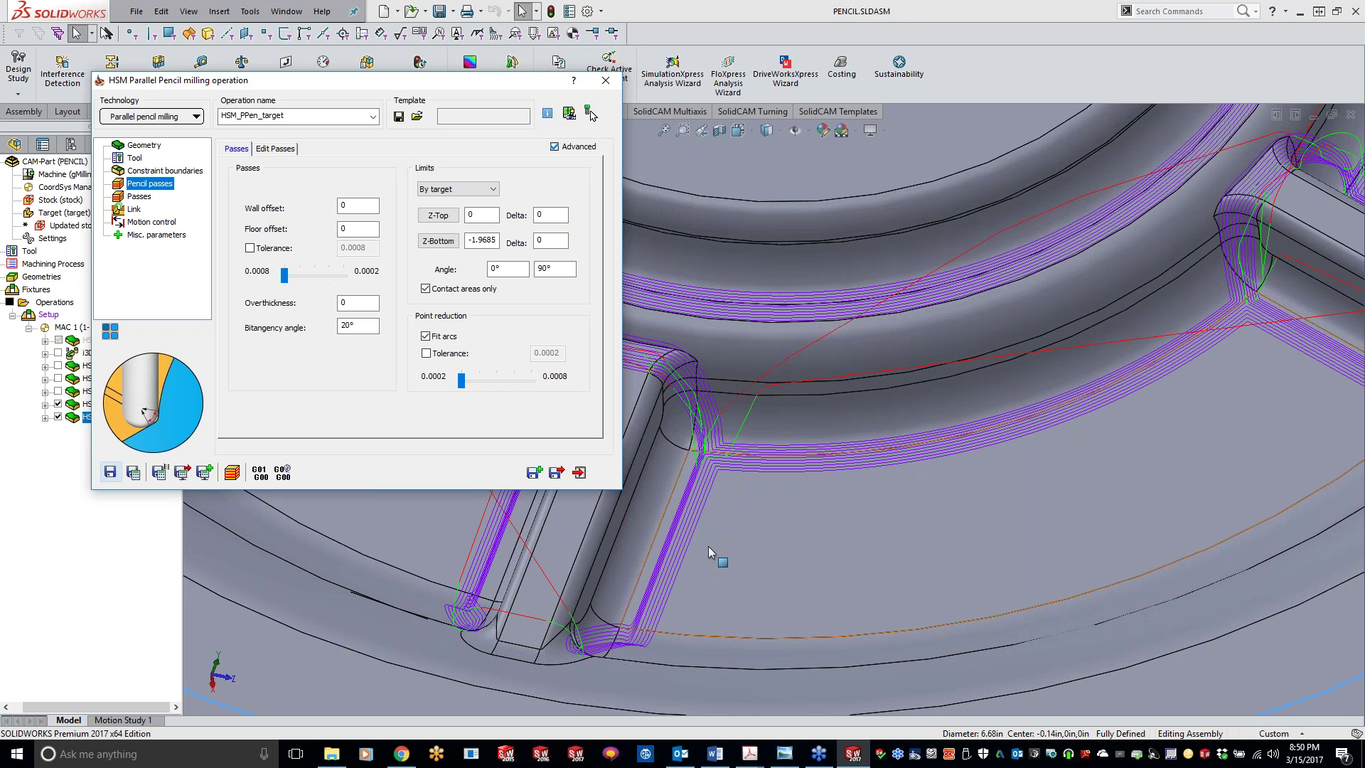
# Step: Examine the offset passes along the recess floor and the fillet at the base of a rib
pyautogui.click(762, 546)
pyautogui.scroll(3, 714, 582)
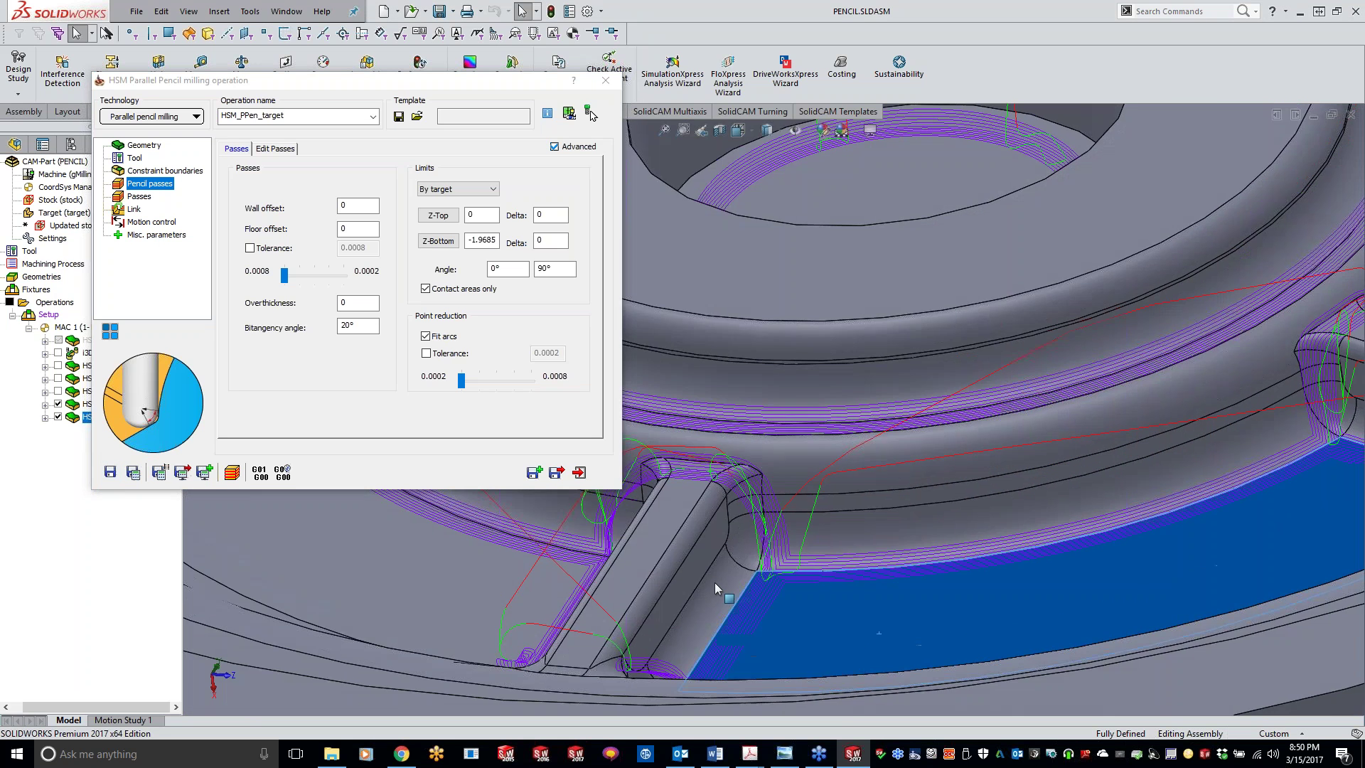
pyautogui.scroll(-3, 710, 582)
pyautogui.moveTo(710, 582); pyautogui.dragTo(775, 558, button='middle')
pyautogui.moveTo(781, 392)
pyautogui.mouseDown(button='middle')
pyautogui.moveTo(755, 545)
pyautogui.moveTo(745, 487)
pyautogui.moveTo(766, 398)
pyautogui.moveTo(735, 352)
pyautogui.mouseUp(button='middle')
pyautogui.scroll(-4, 753, 545)
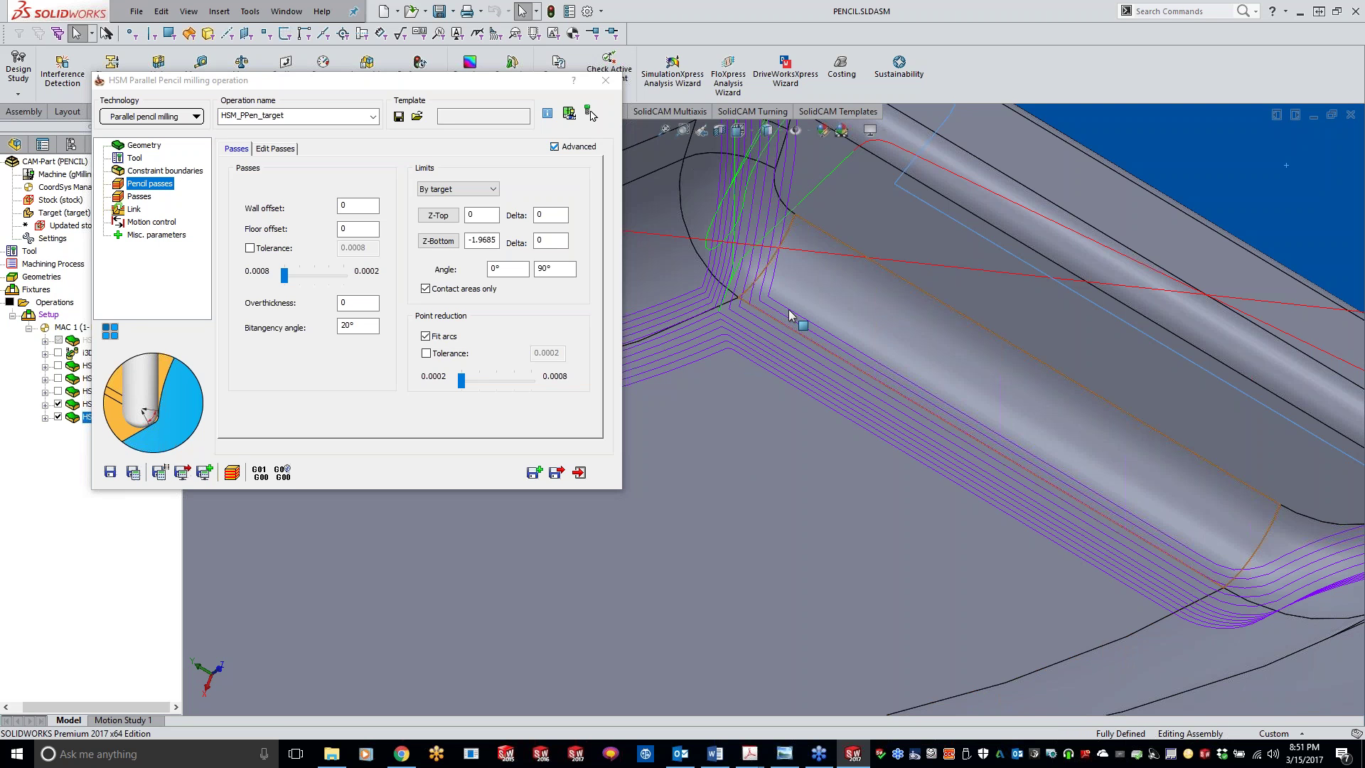
pyautogui.scroll(5, 672, 409)
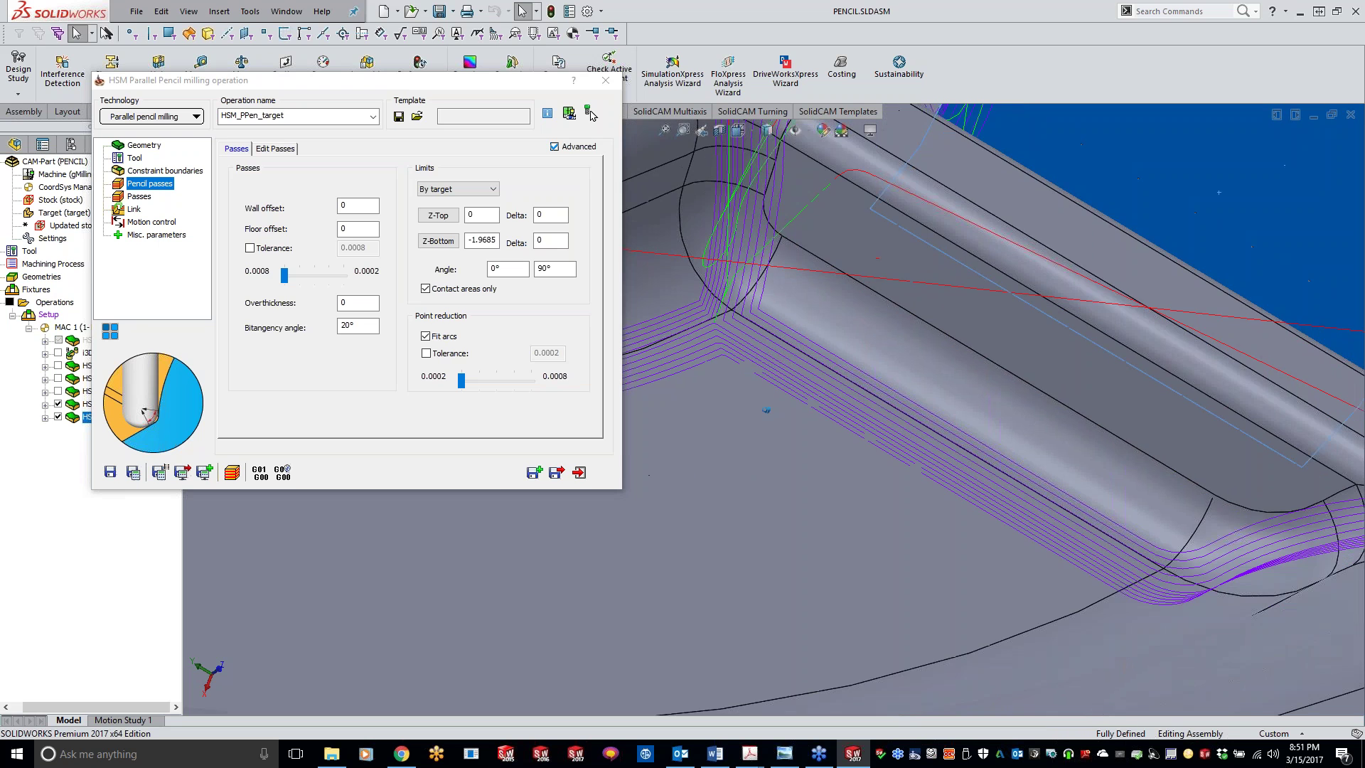
# Step: Examine the complete parallel pencil toolpath around the hub, all ribs and the outer recess wall
pyautogui.scroll(5, 1176, 435)
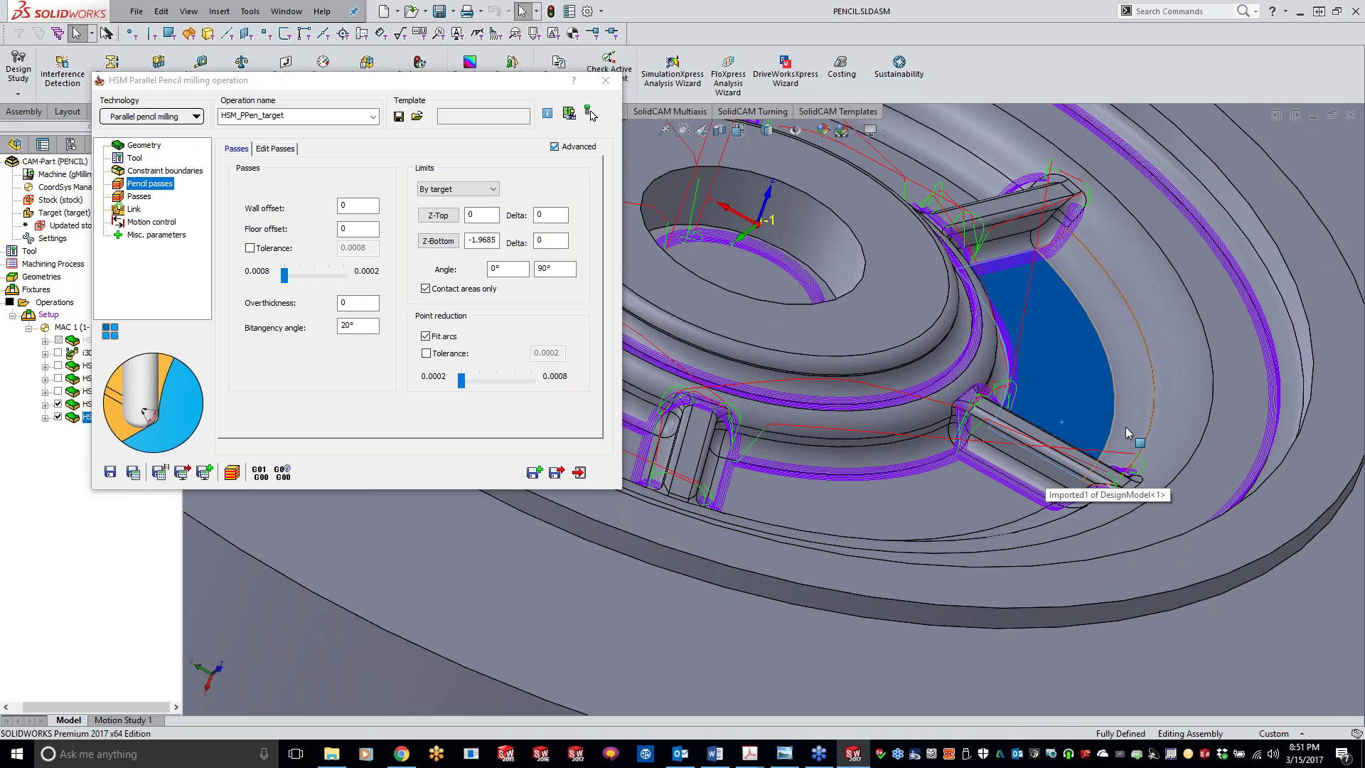
pyautogui.scroll(3, 1132, 398)
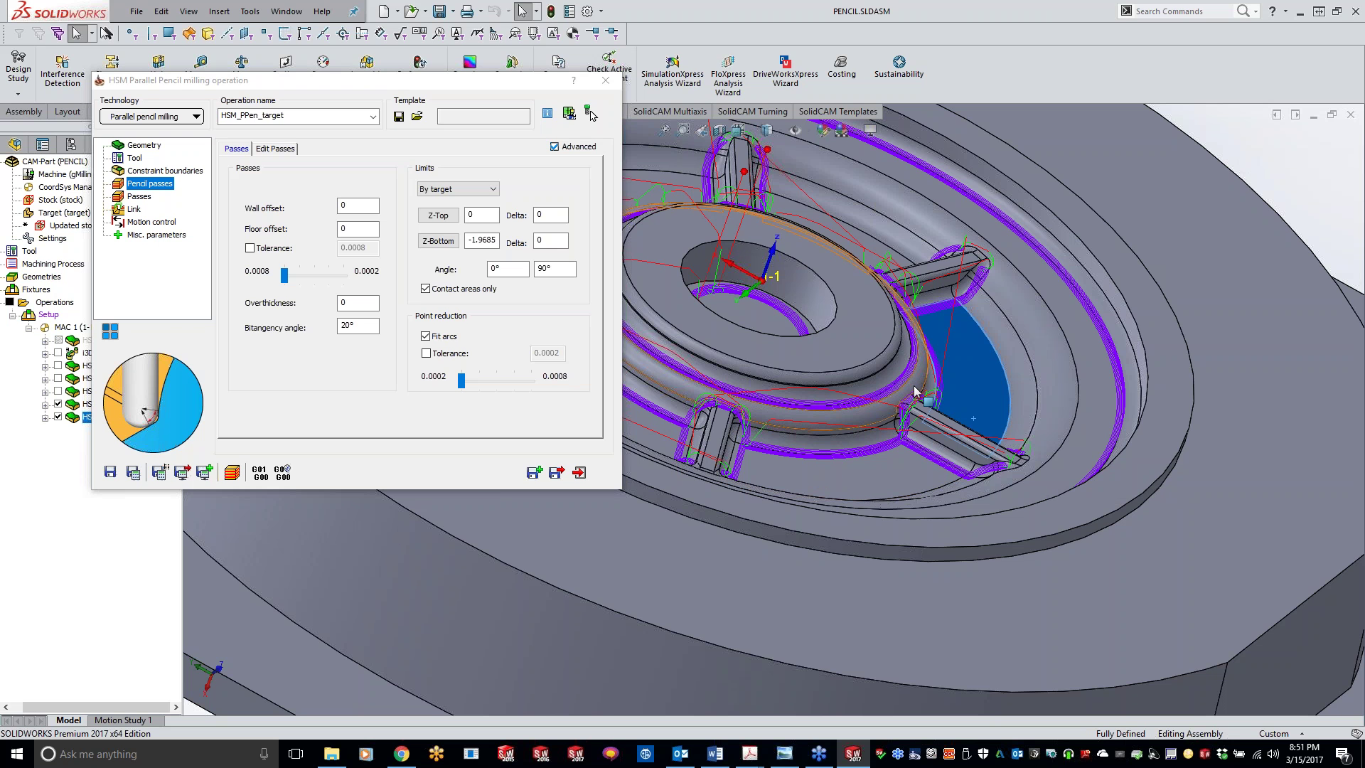
pyautogui.scroll(-3, 895, 384)
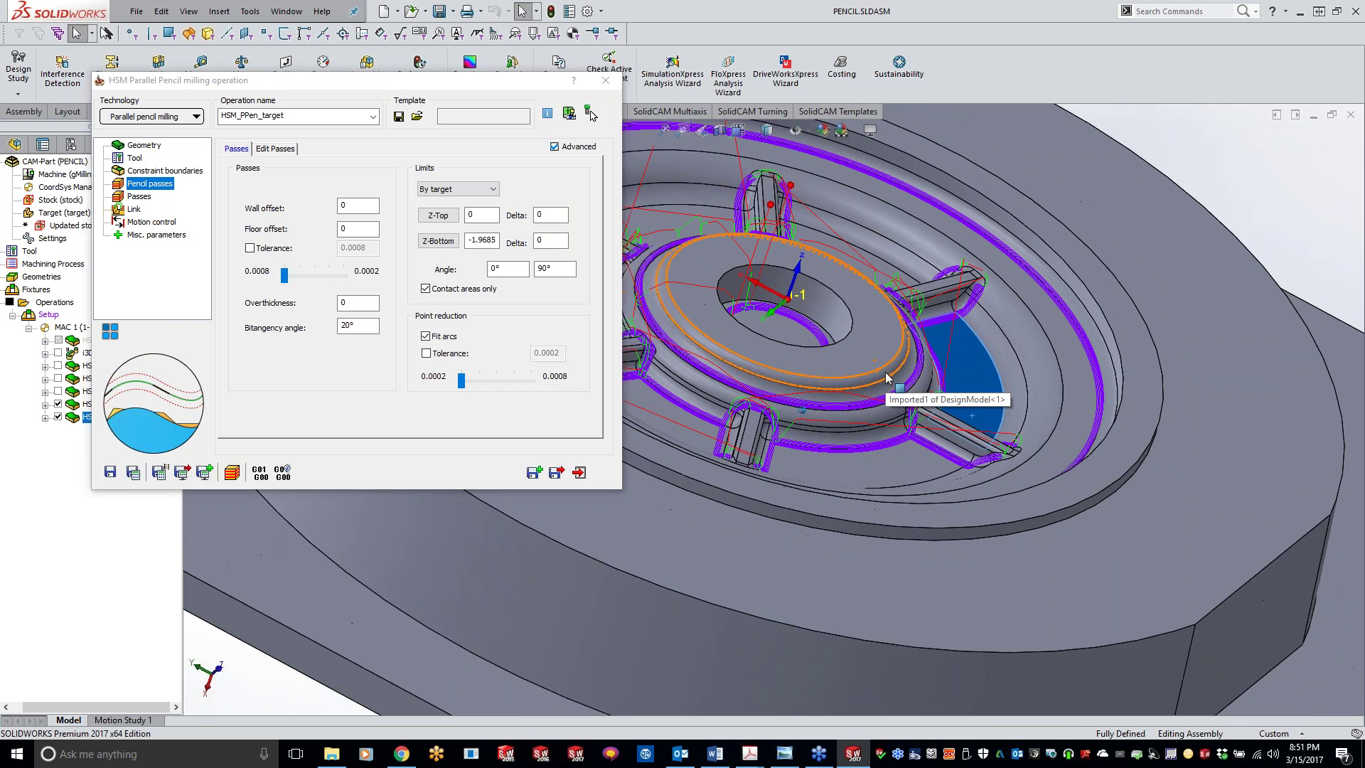
pyautogui.scroll(4, 886, 377)
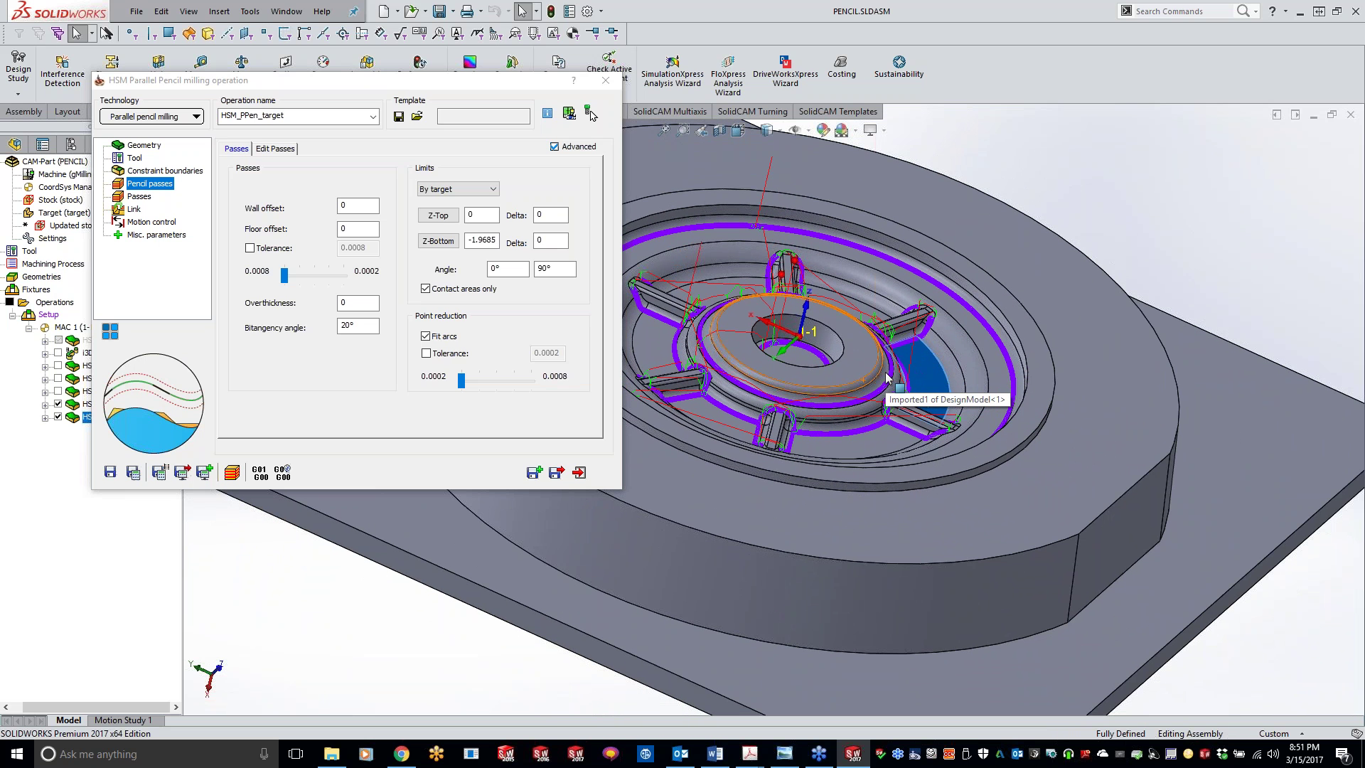
pyautogui.scroll(2, 886, 377)
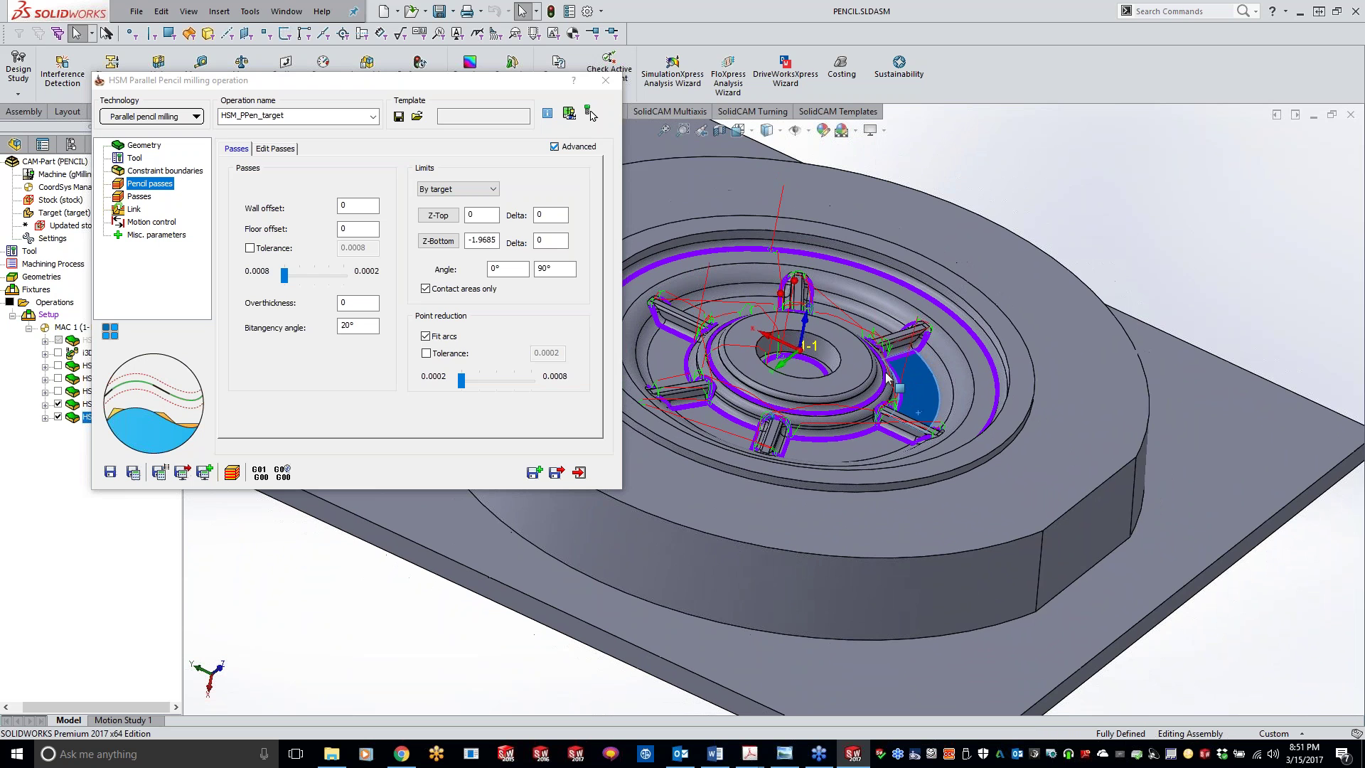
pyautogui.scroll(1, 886, 378)
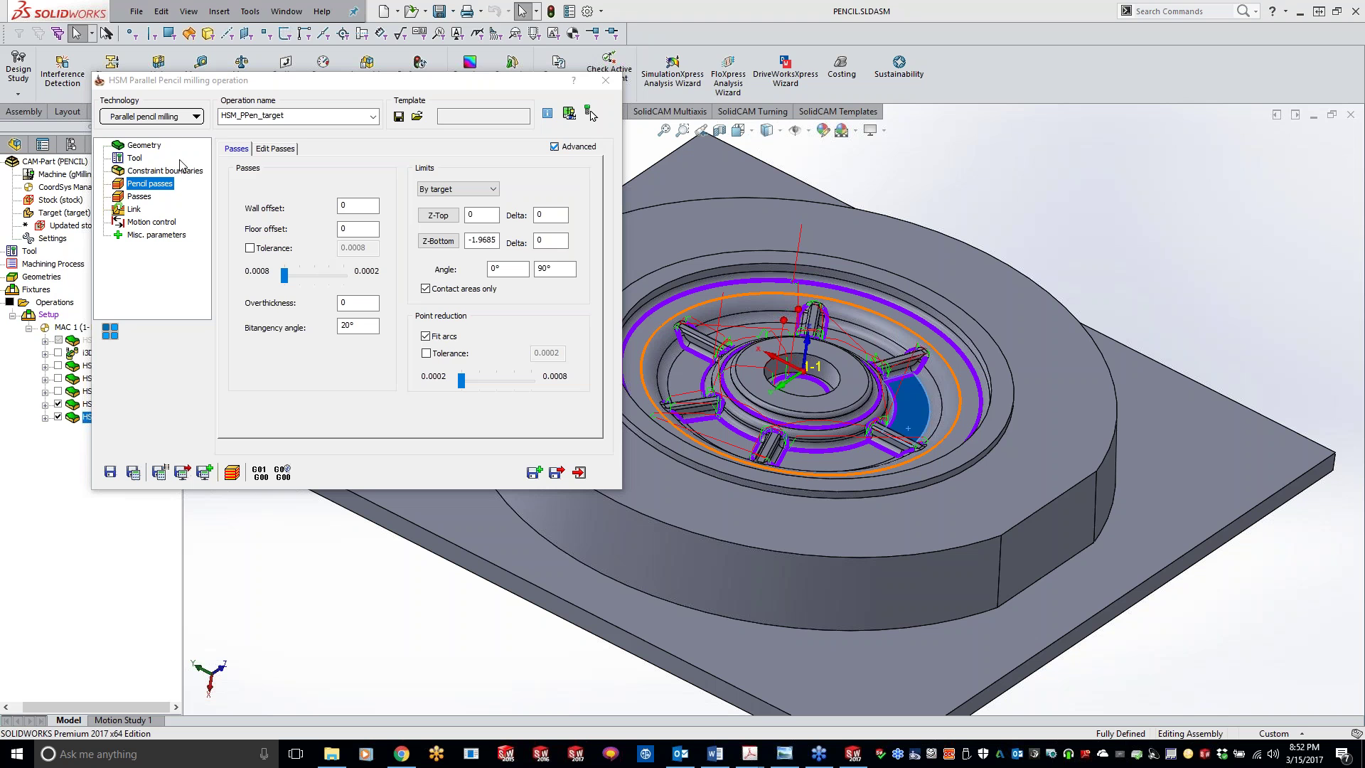
# Step: Look through the available HSM technologies, including the strategies that combine with Constant Z
pyautogui.click(175, 119)
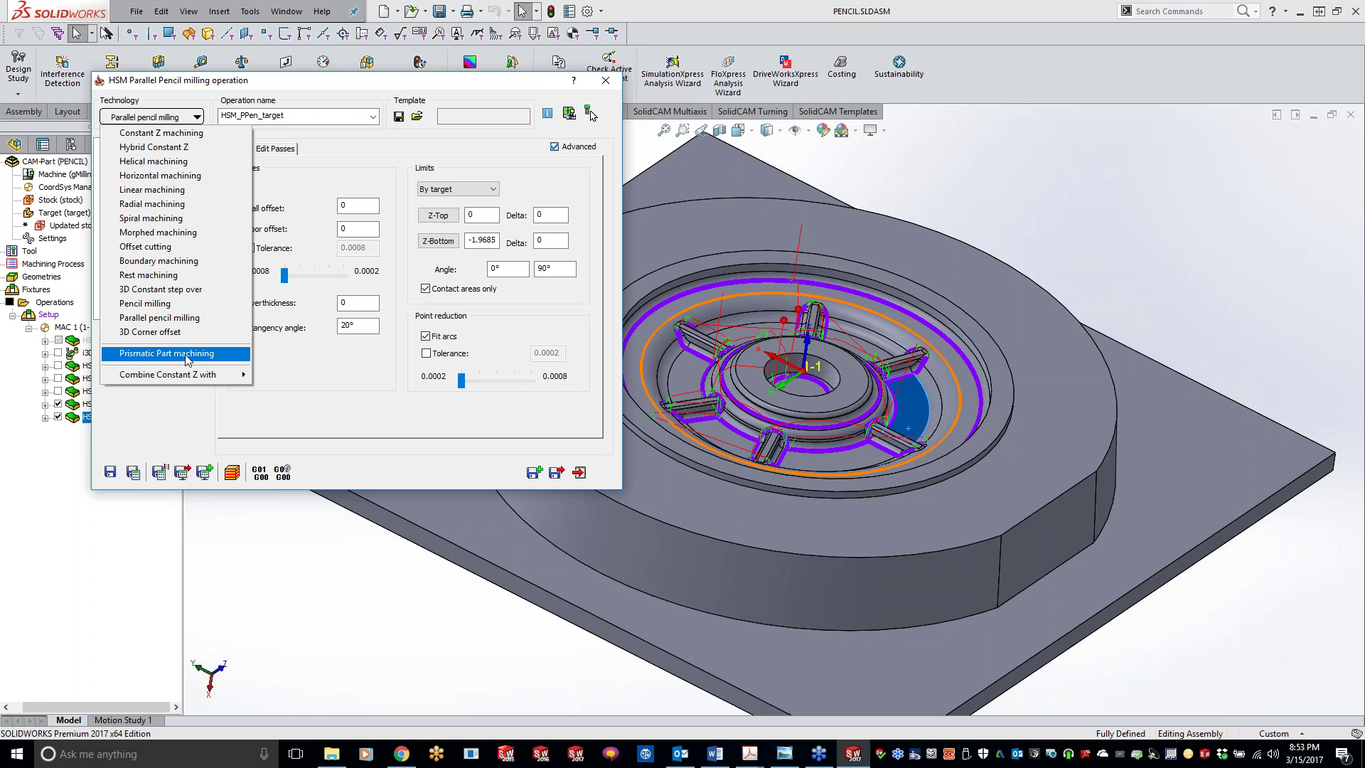
pyautogui.moveTo(188, 376)
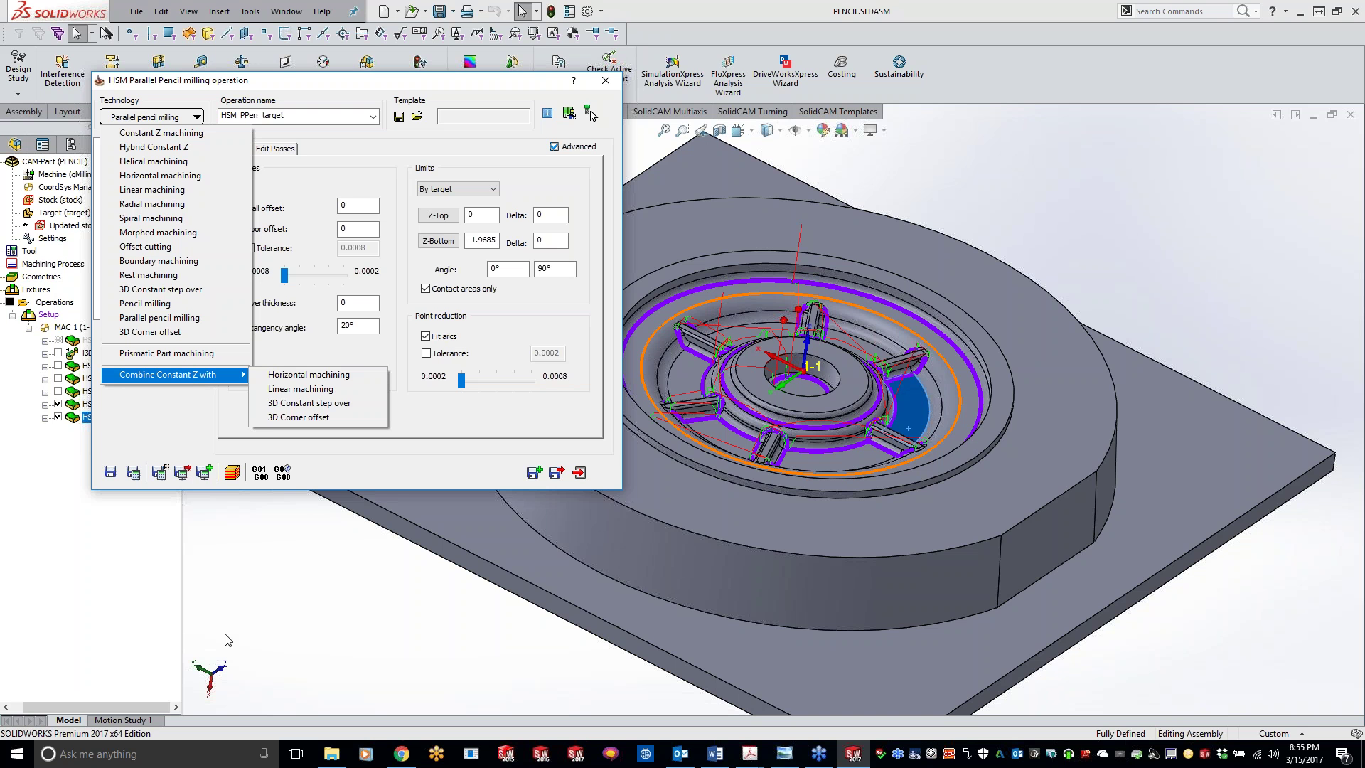
# Step: Switch to Chrome and open instagram.com in a new tab
pyautogui.click(402, 754)
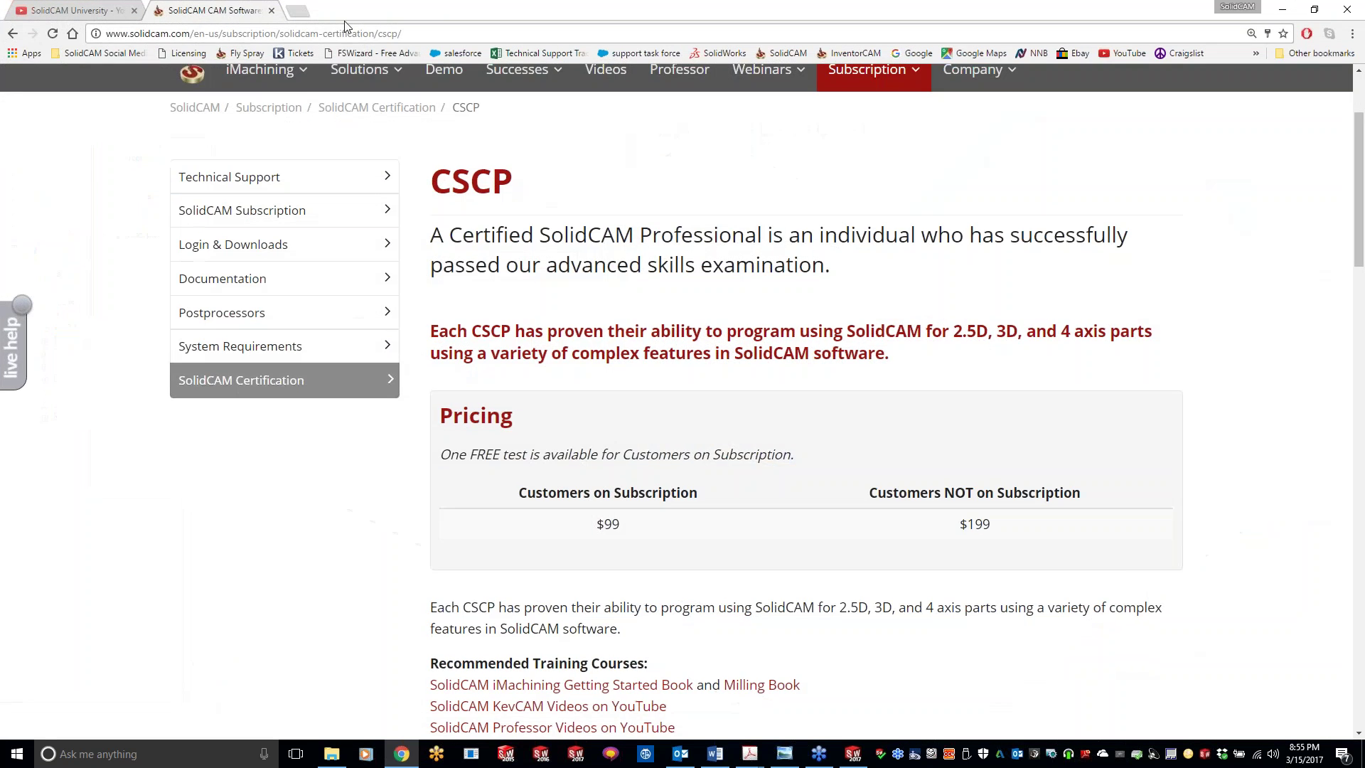
pyautogui.click(297, 11)
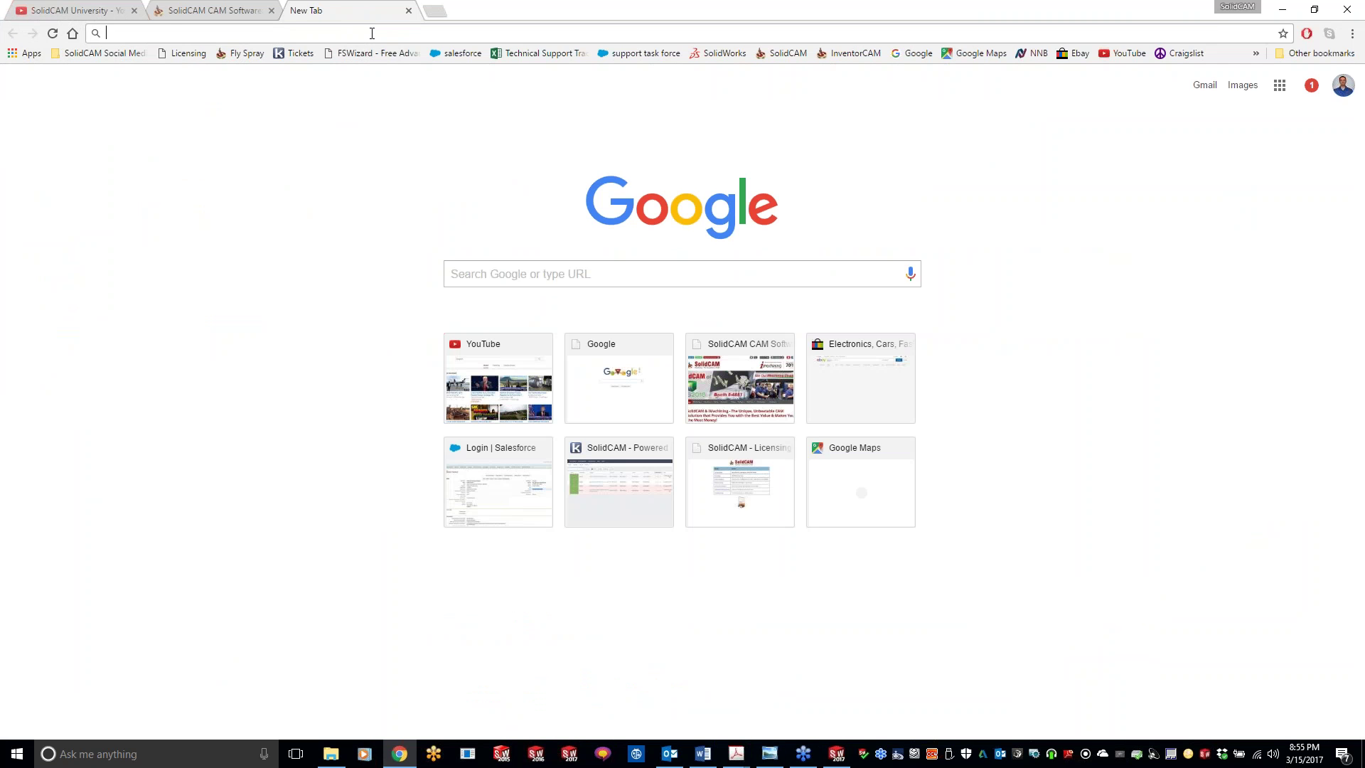
pyautogui.write('instagram.com')
pyautogui.press('Return')
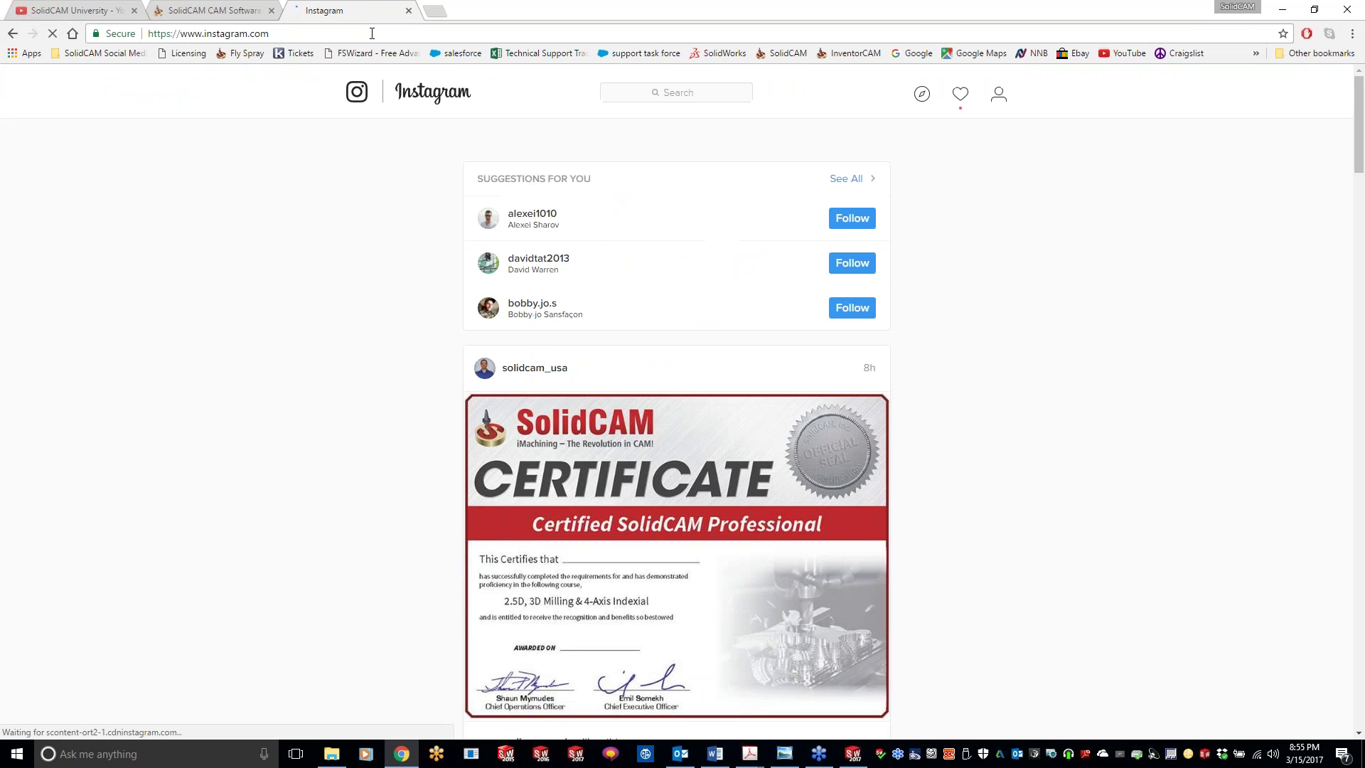
# Step: Open the solidcam_usa Instagram profile, view its Certificate of Solution Guarantee post, and return to the post grid
pyautogui.click(1004, 100)
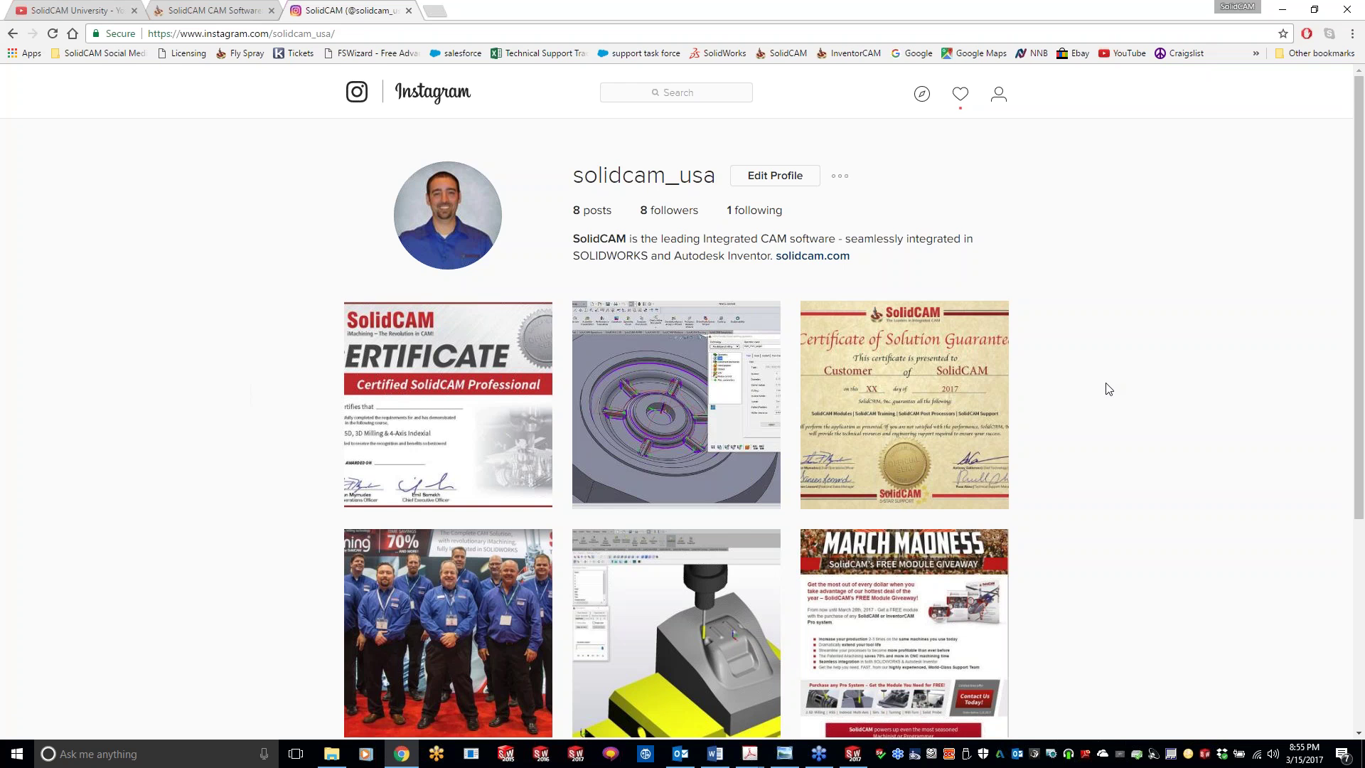
pyautogui.scroll(-2, 1108, 387)
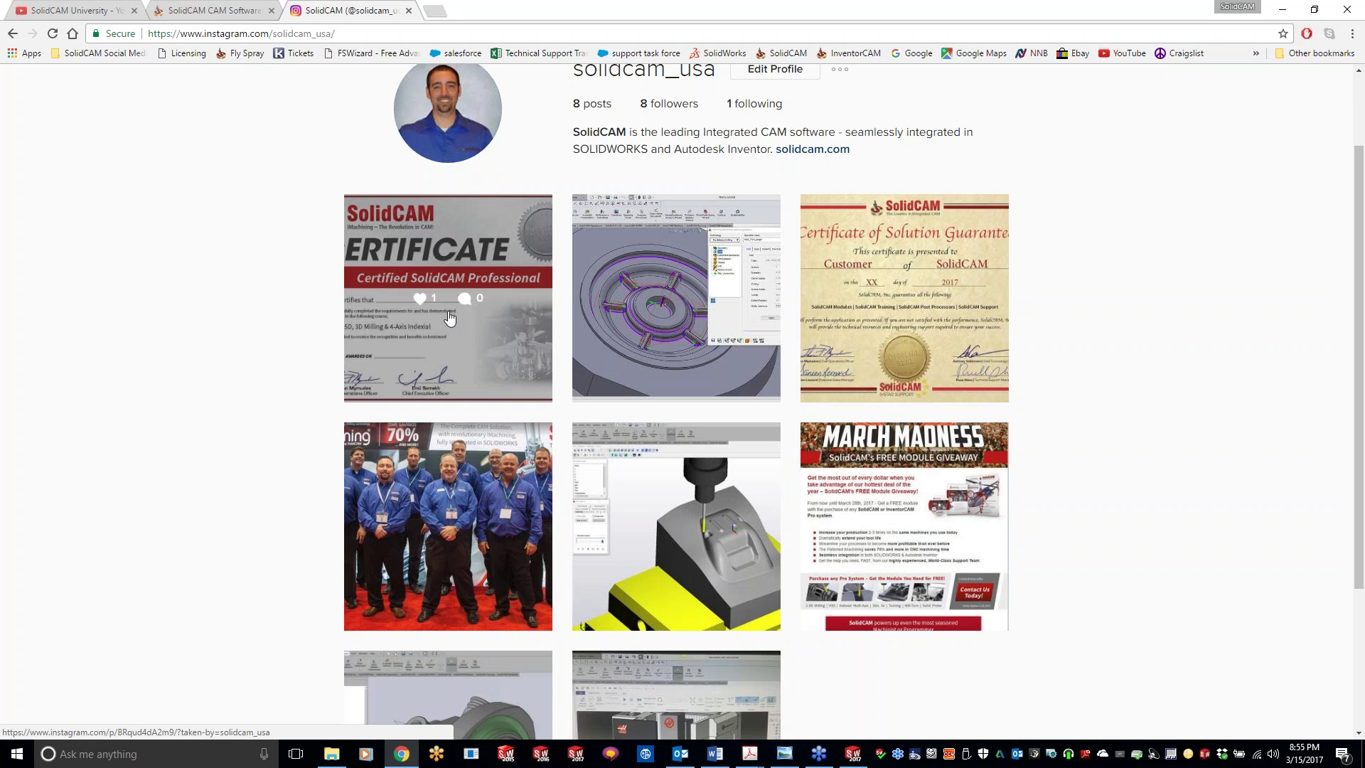
pyautogui.click(935, 371)
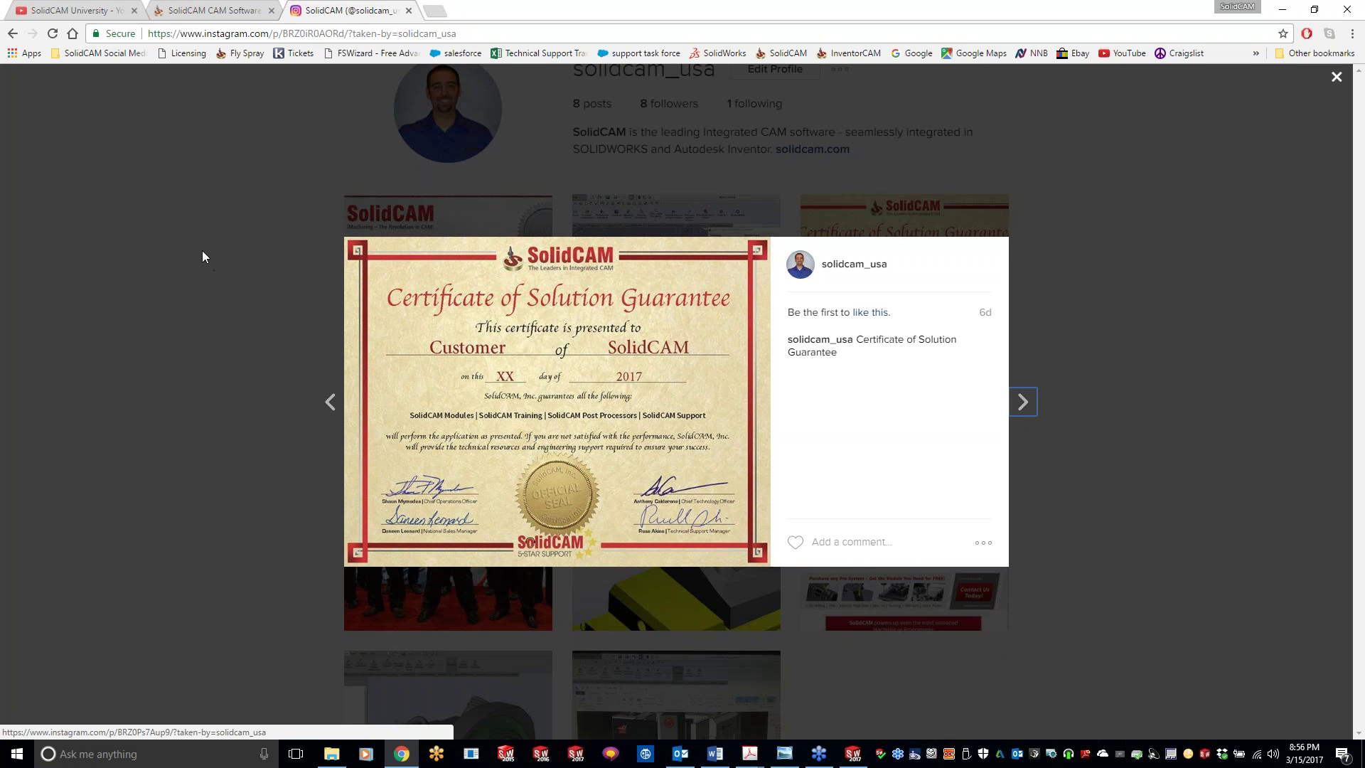
pyautogui.click(1239, 325)
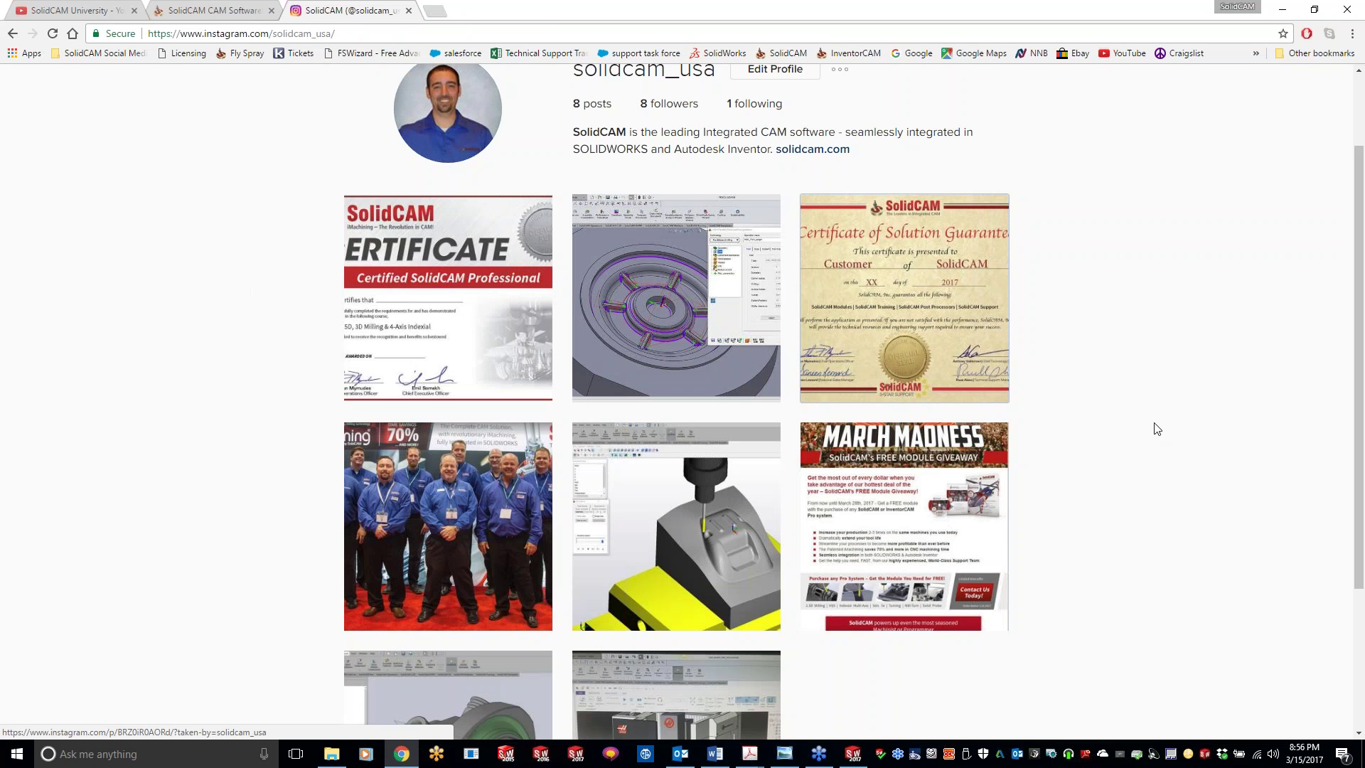
pyautogui.scroll(1, 1132, 479)
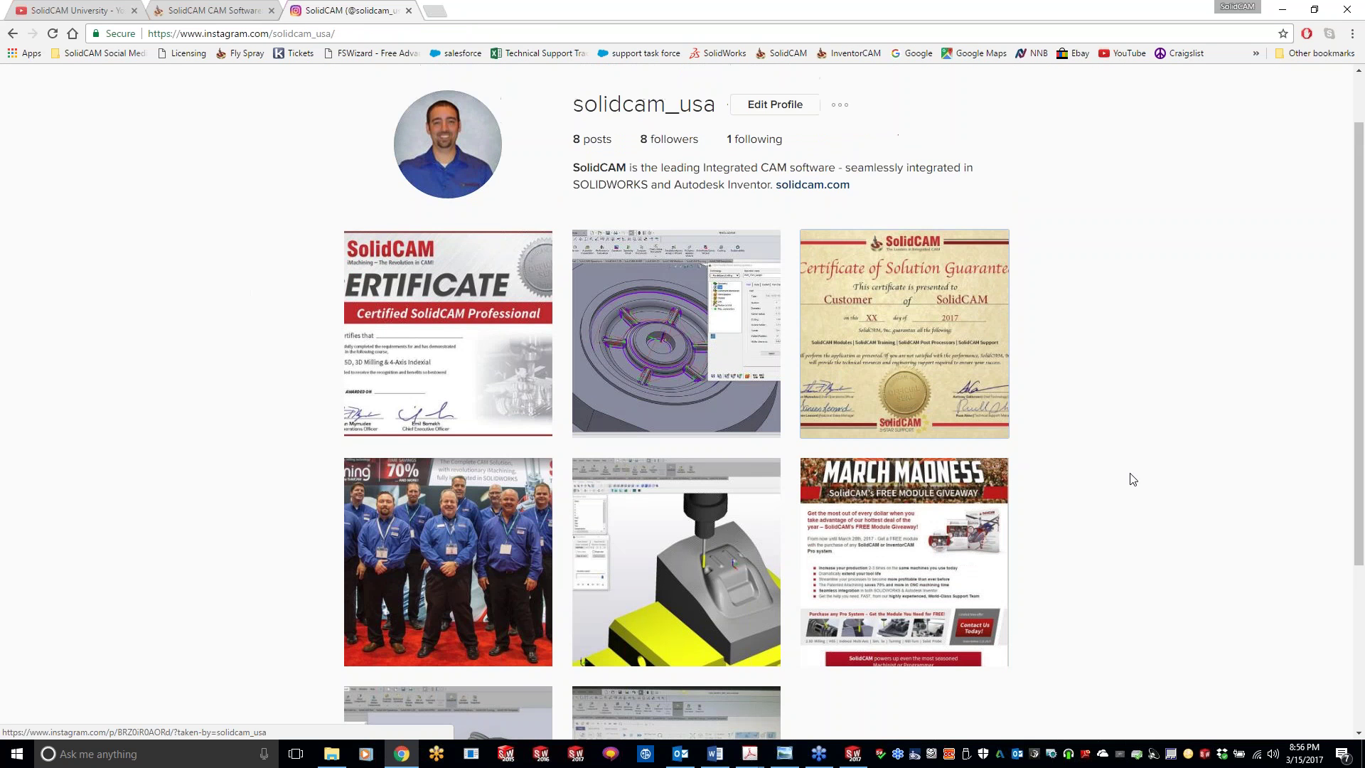
# Step: Open twitter.com in a new tab and browse the tweets on the SolidCAM USA/Canada profile
pyautogui.click(437, 13)
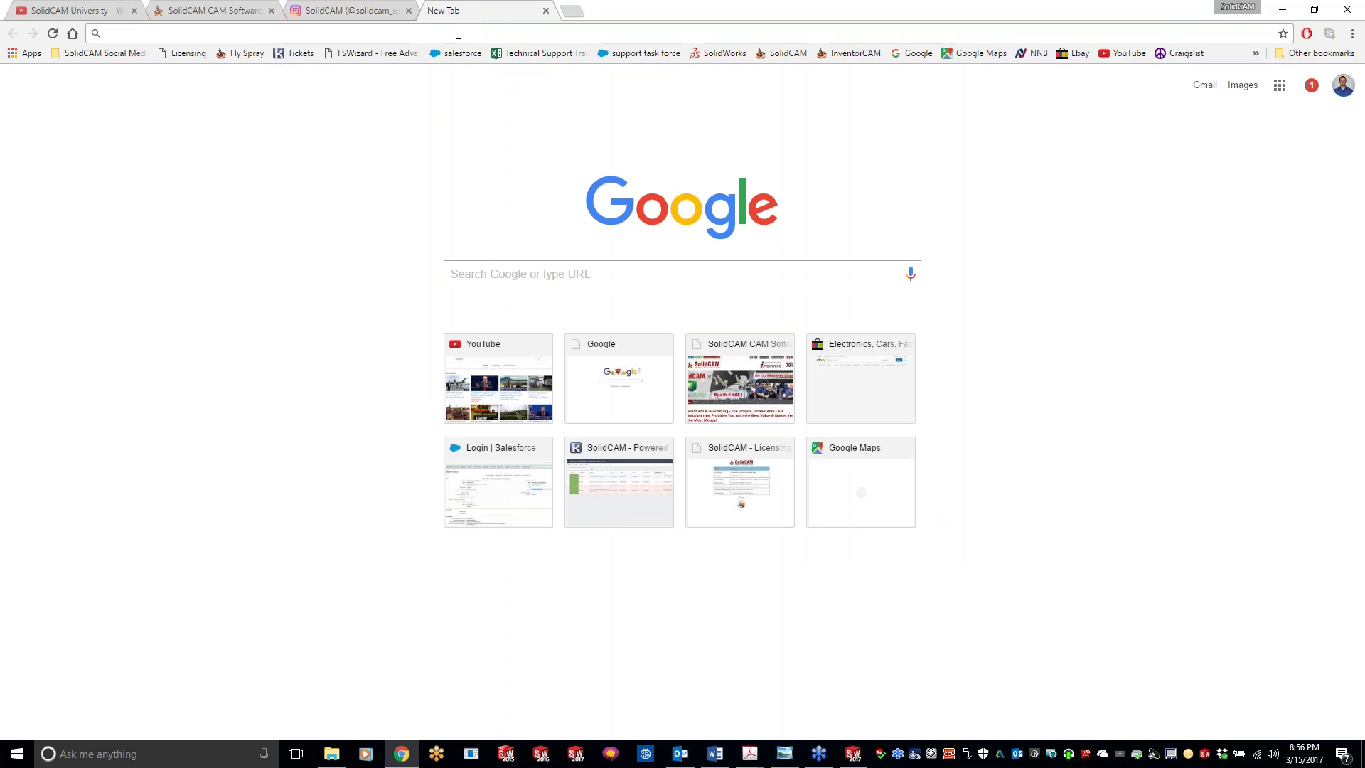
pyautogui.write('tw')
pyautogui.press('Return')
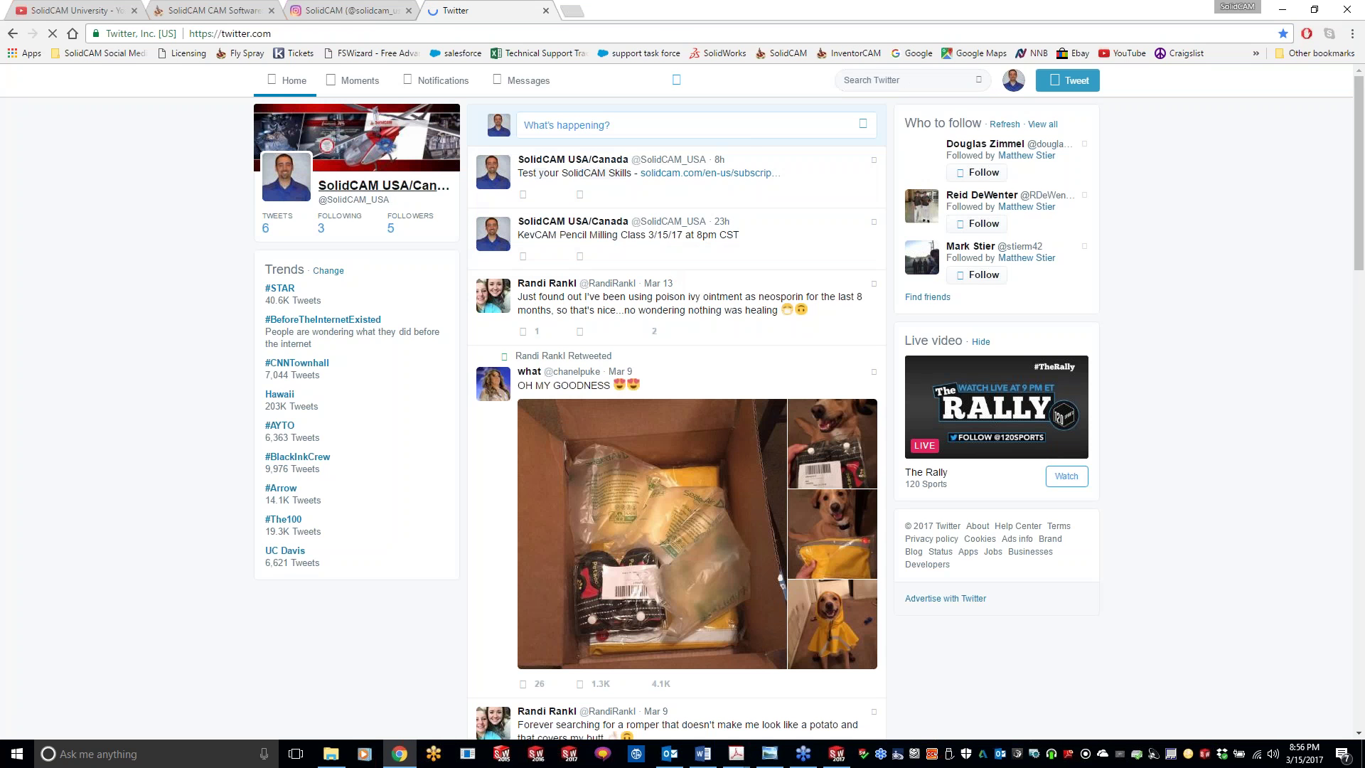
pyautogui.click(383, 185)
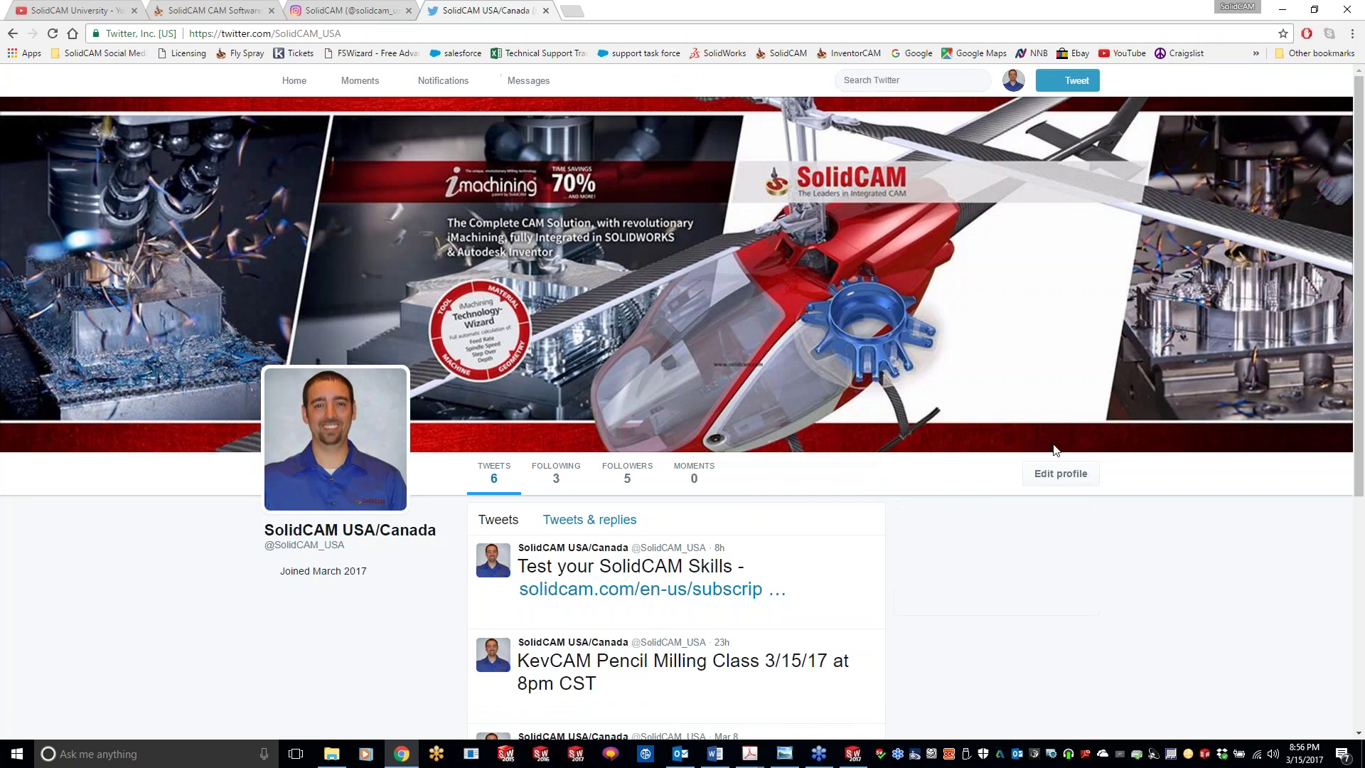
pyautogui.scroll(-4, 957, 516)
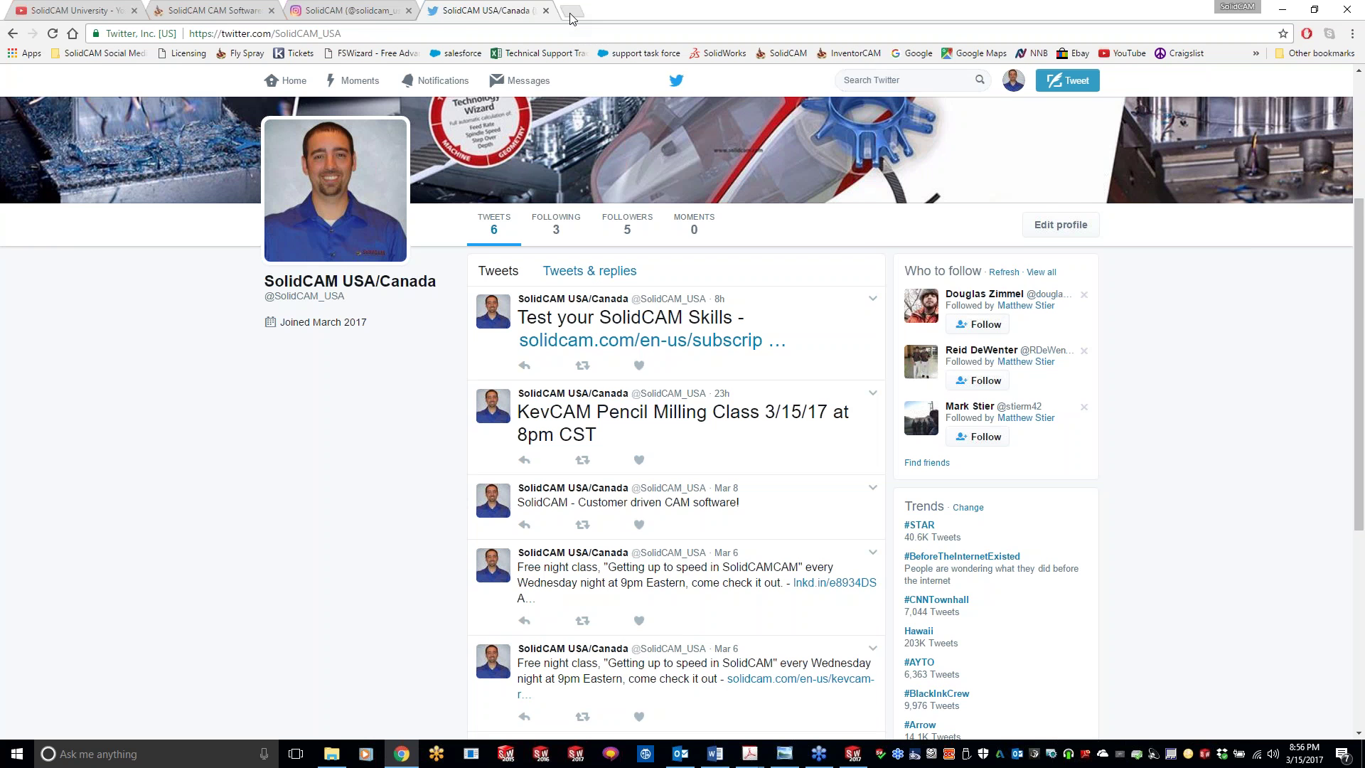
# Step: Return to the SolidCAM University YouTube channel and browse its uploaded videos
pyautogui.click(78, 10)
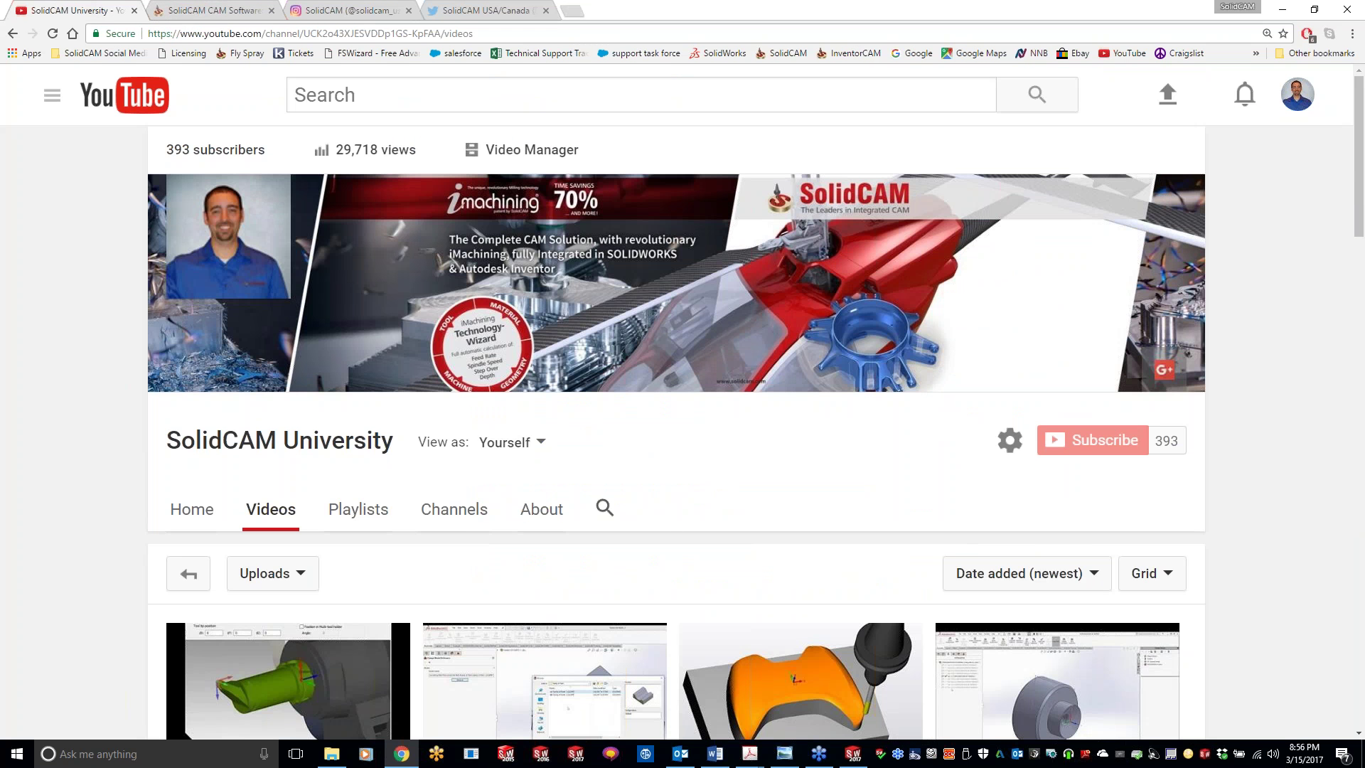
pyautogui.scroll(-5, 675, 426)
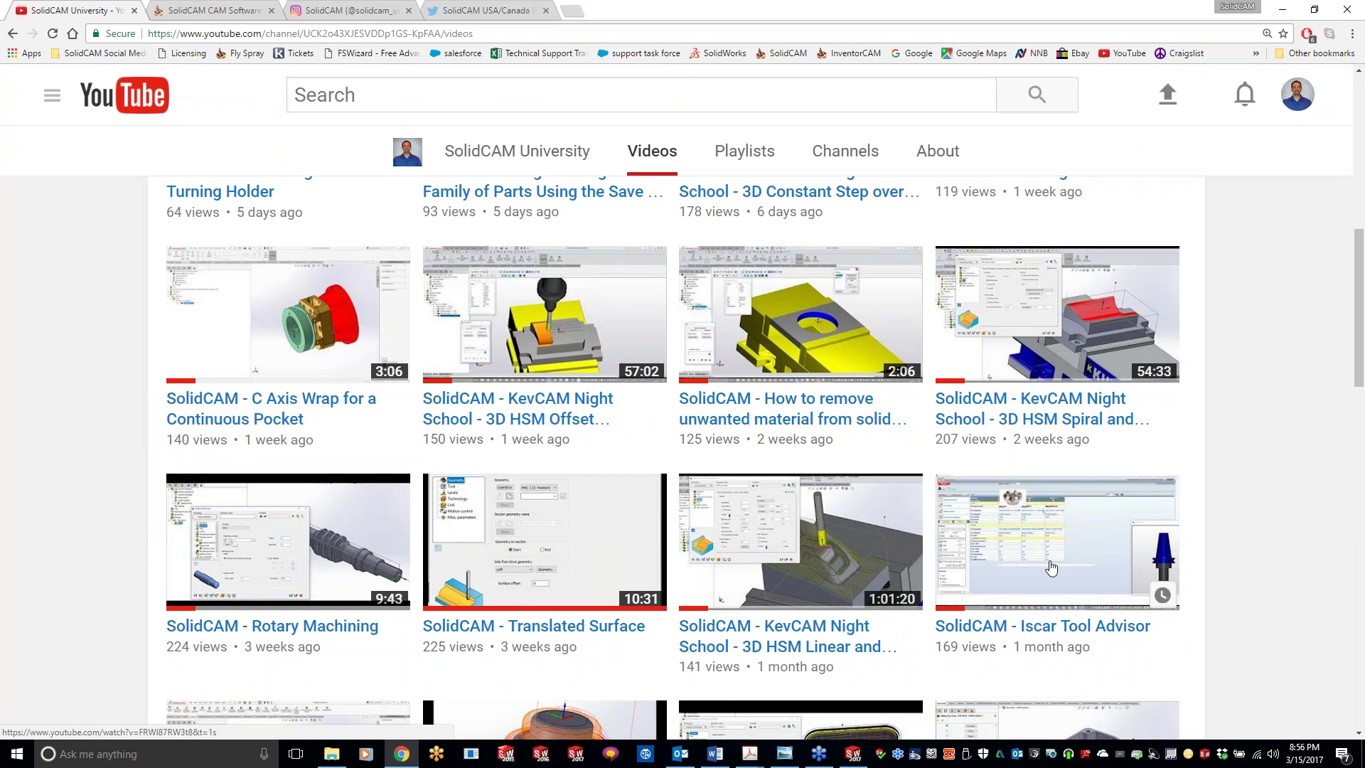